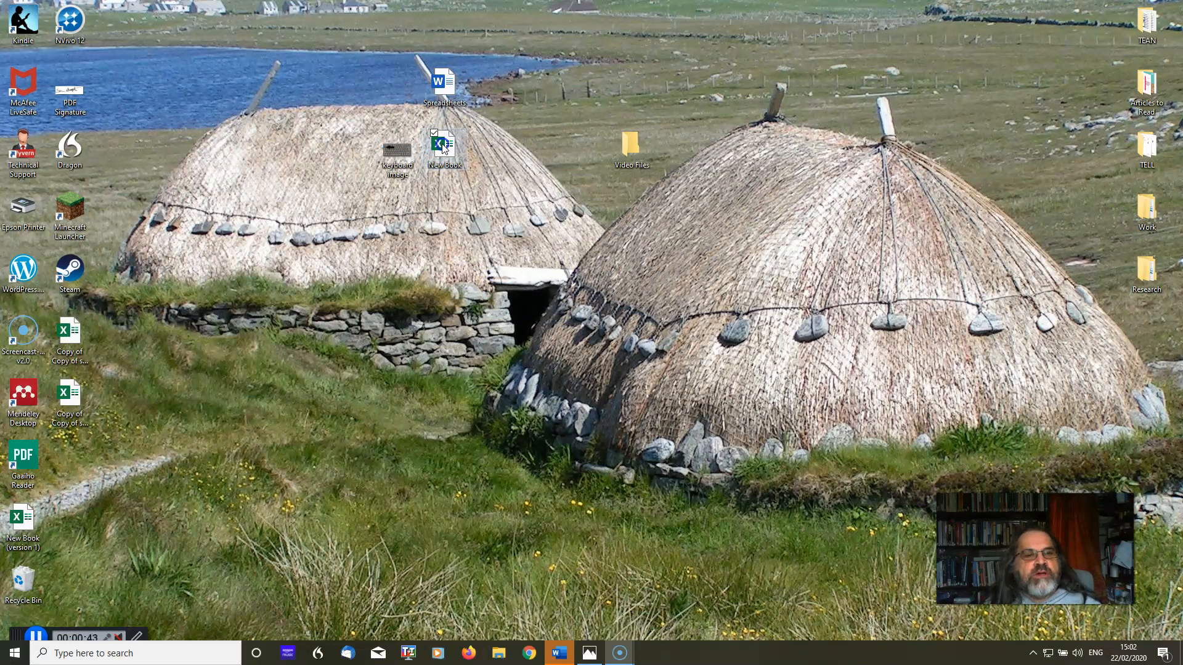
Open the New Book workbook from the desktop and enter its password to unlock it
double_click(444, 146)
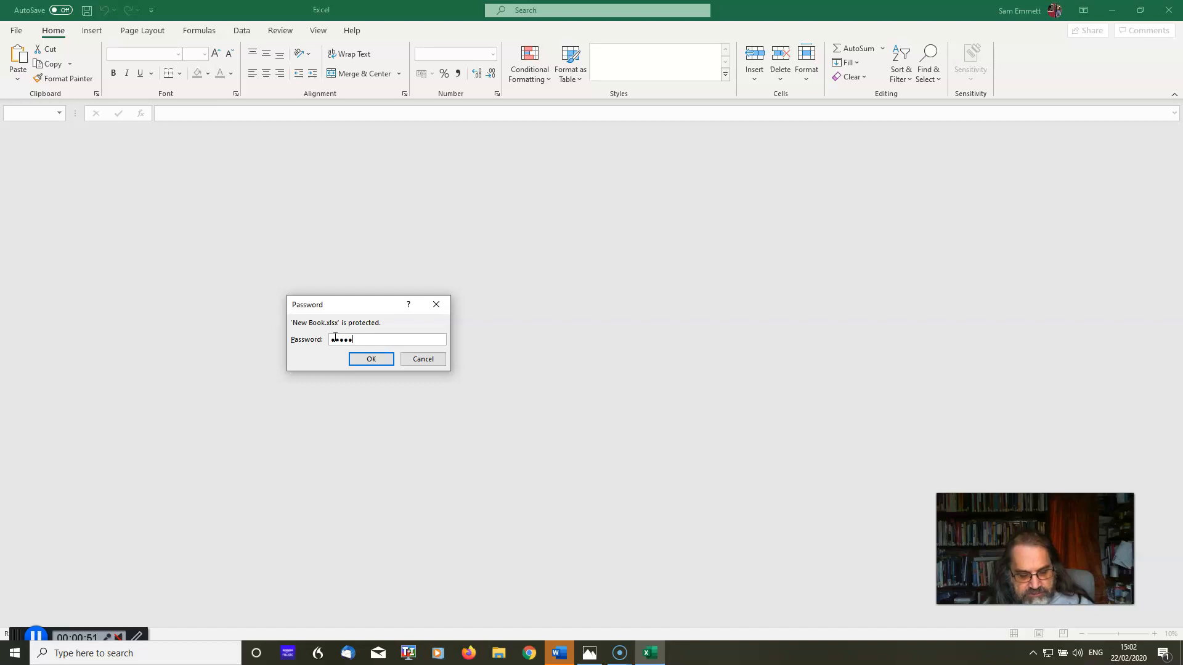
click(377, 361)
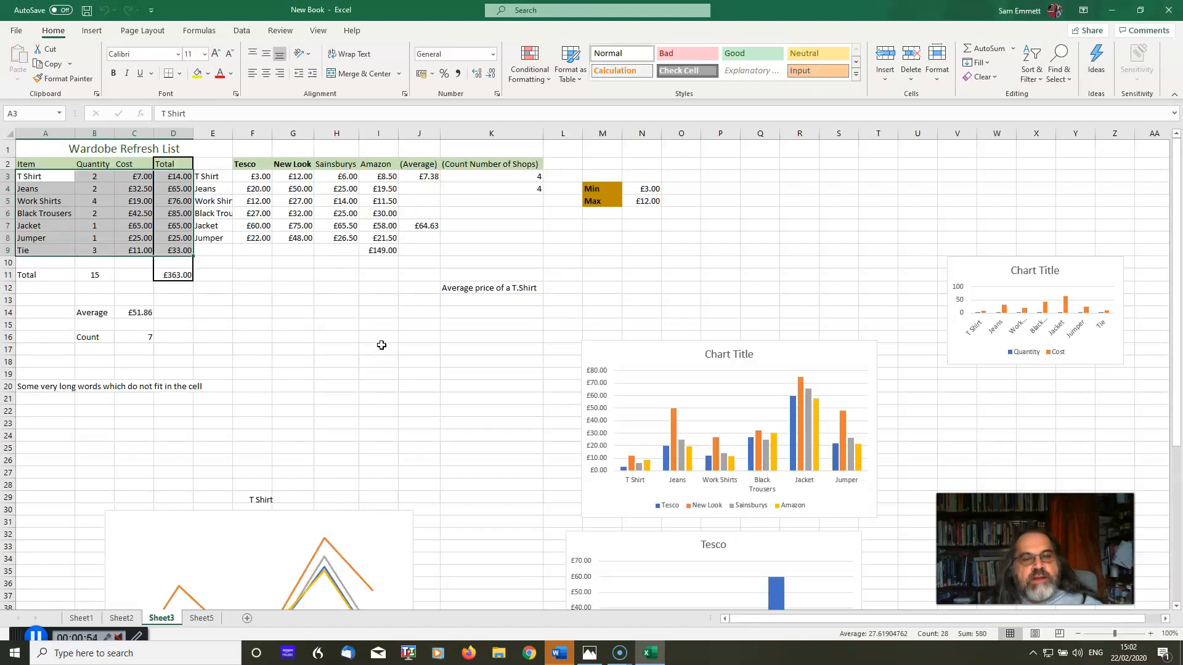
On Sheet2, clear the overall totals in D10 and B11 and the item totals in D3:D9
click(120, 618)
click(182, 265)
key(Delete)
click(94, 275)
key(Delete)
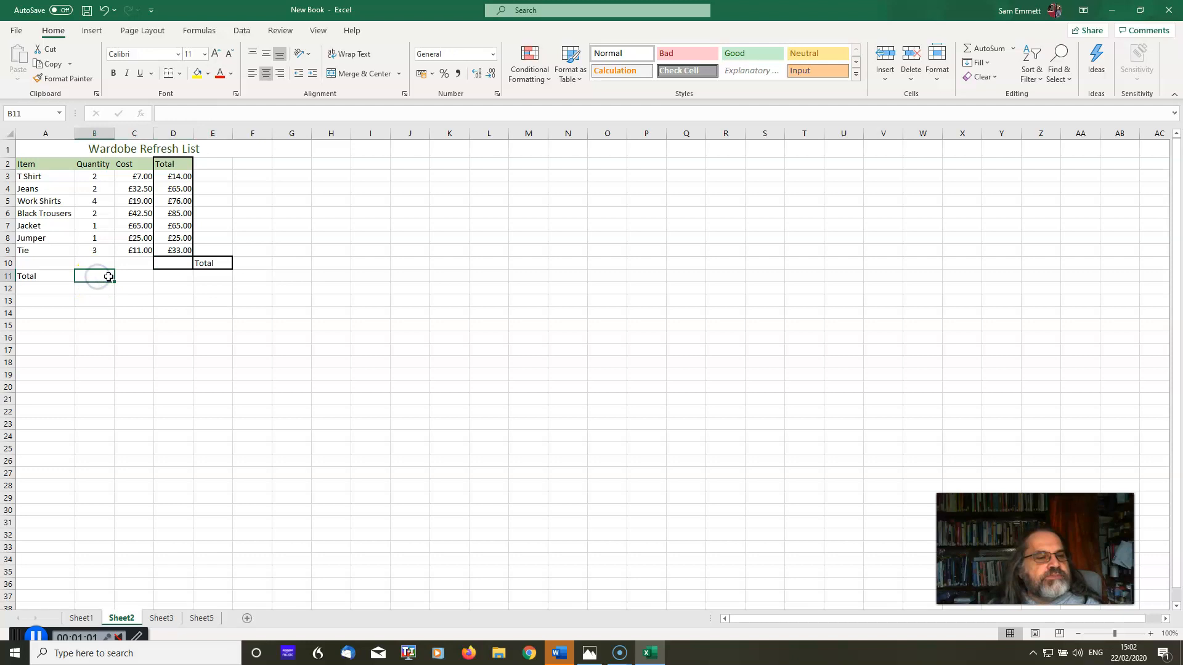
drag(180, 177, 183, 247)
key(Delete)
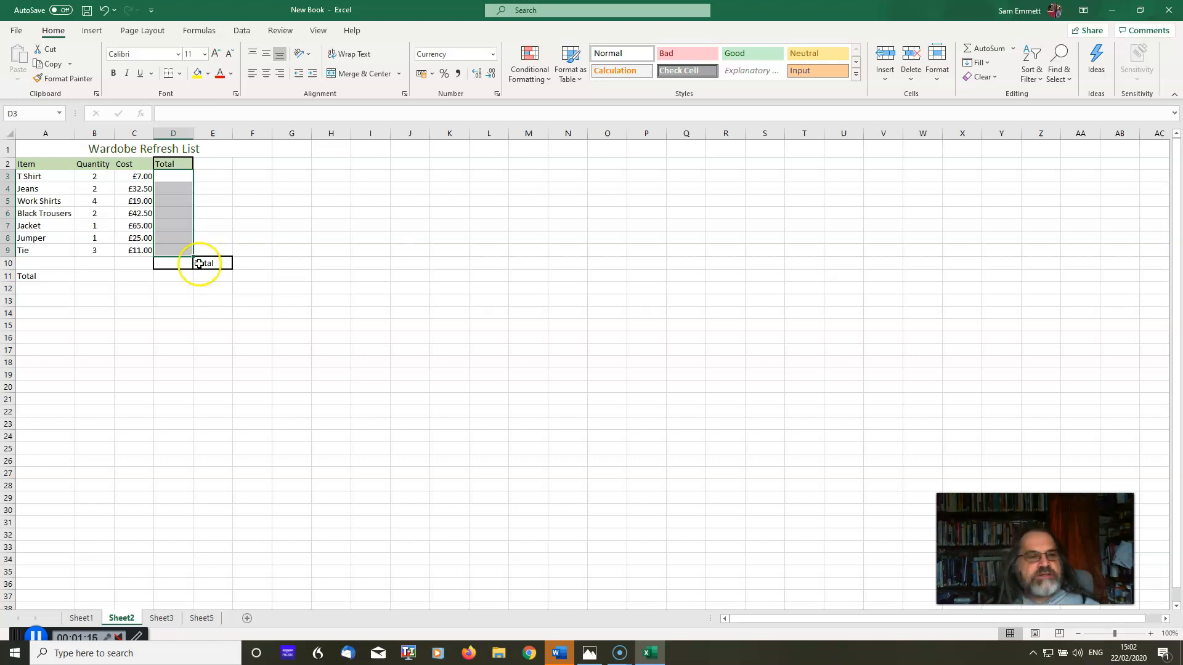
Total the quantities B3:B9 in cell B11 with the AutoSum Sum function
click(93, 279)
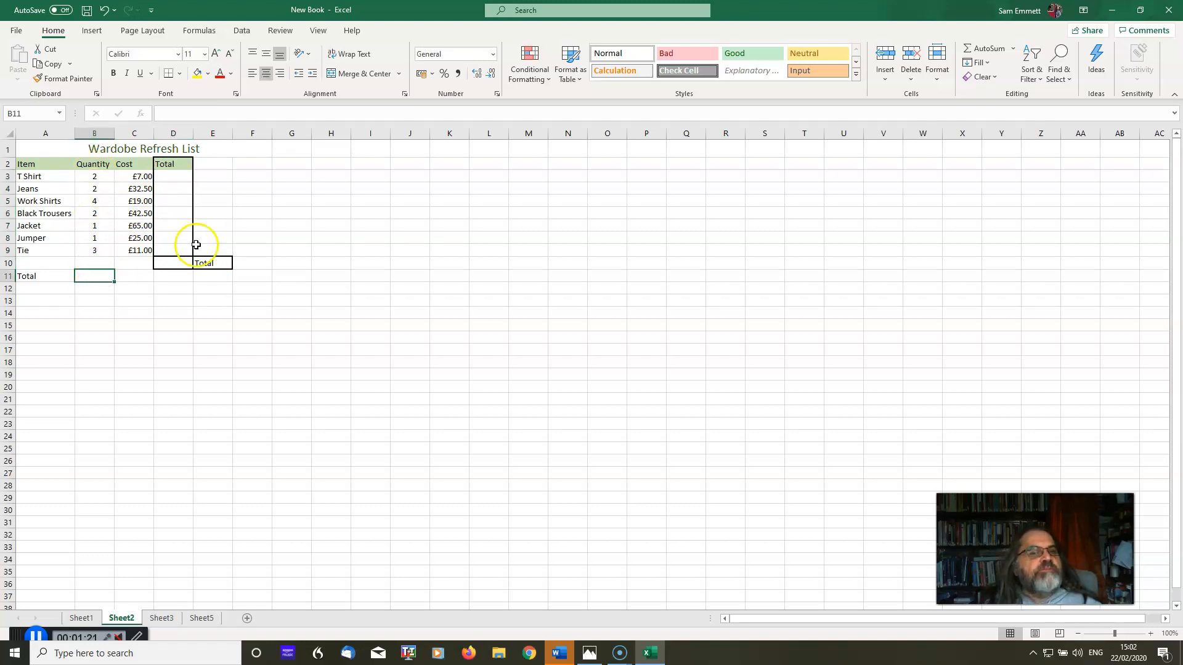
click(196, 31)
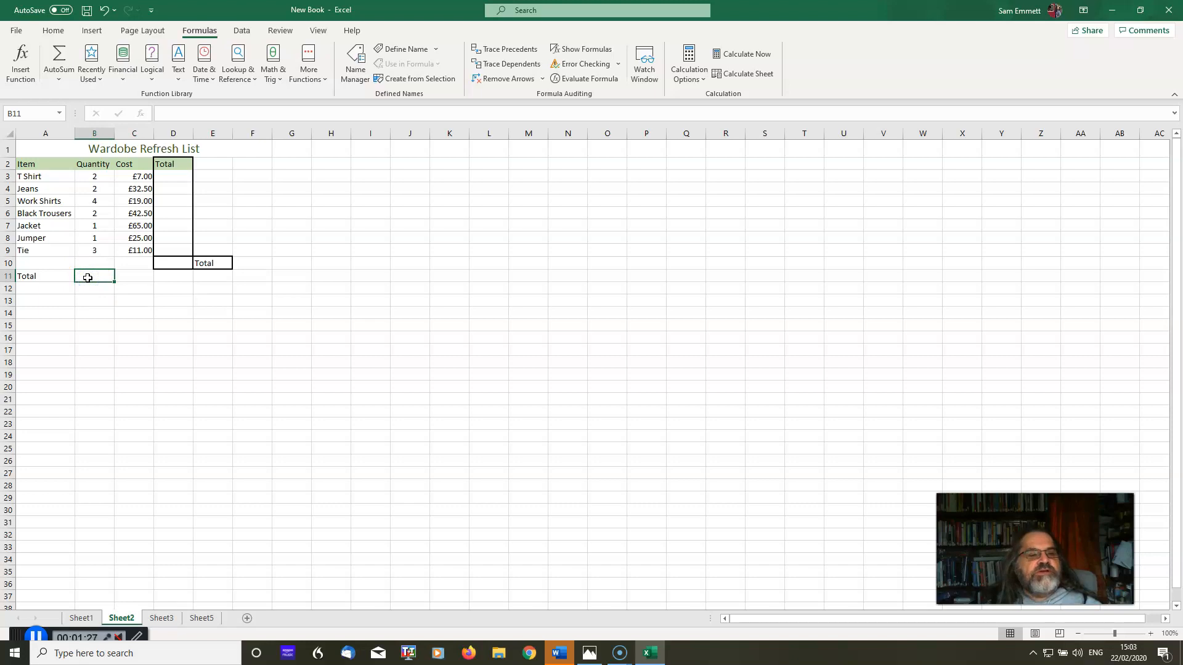
click(57, 82)
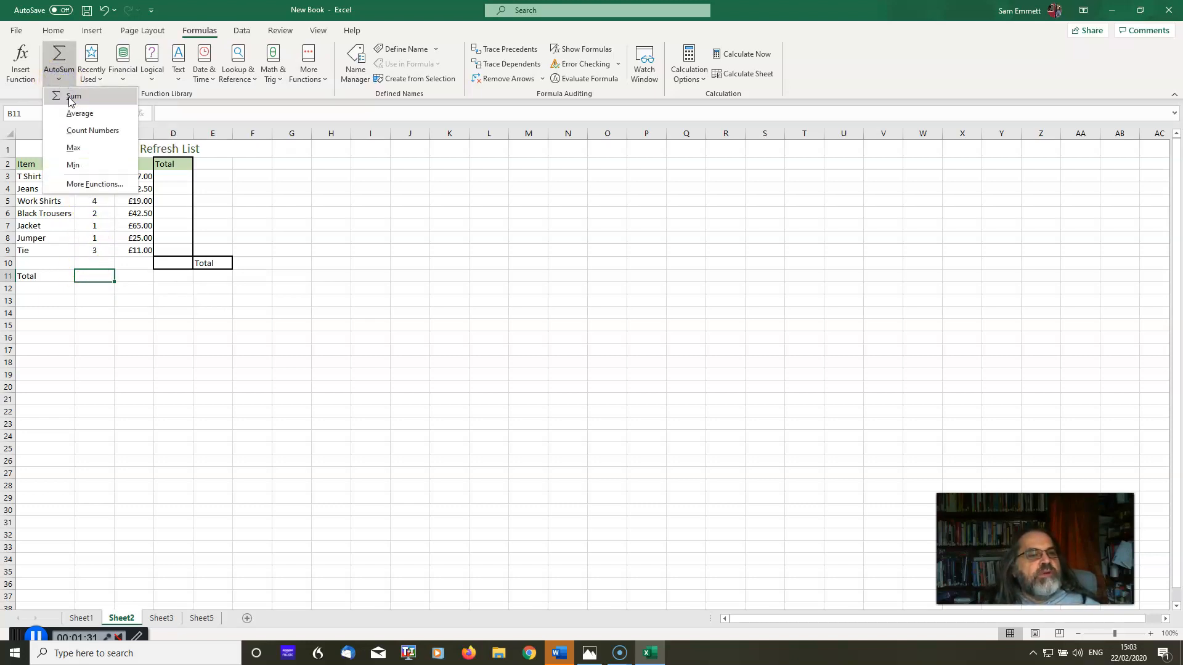
click(71, 97)
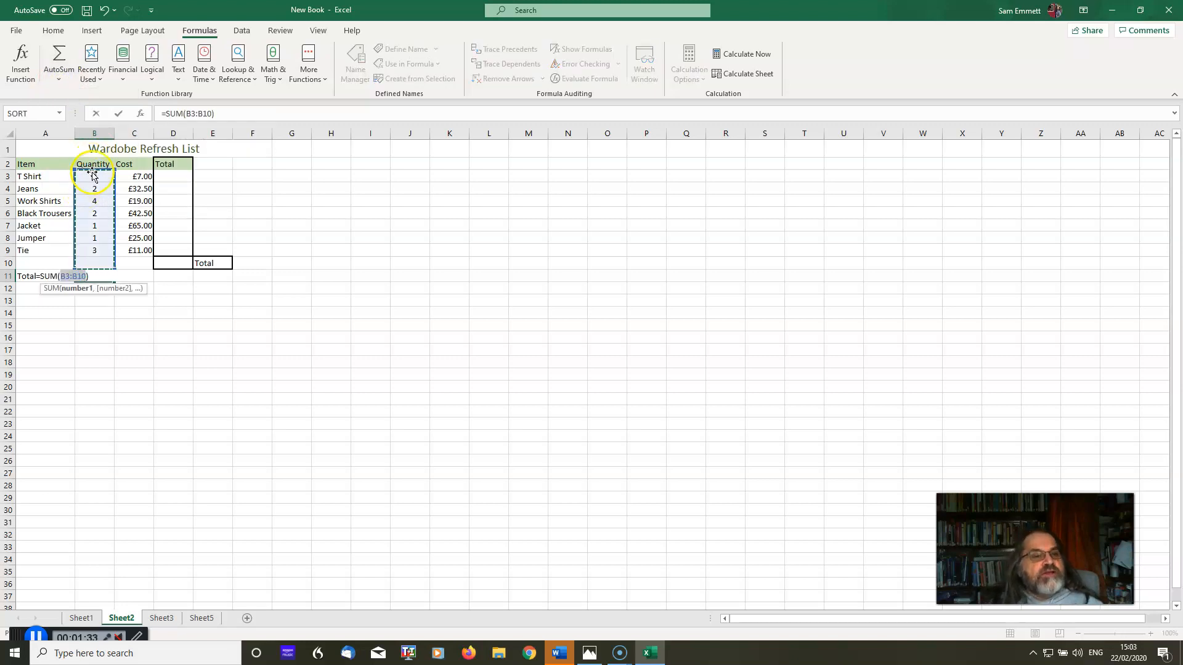
drag(92, 180, 87, 256)
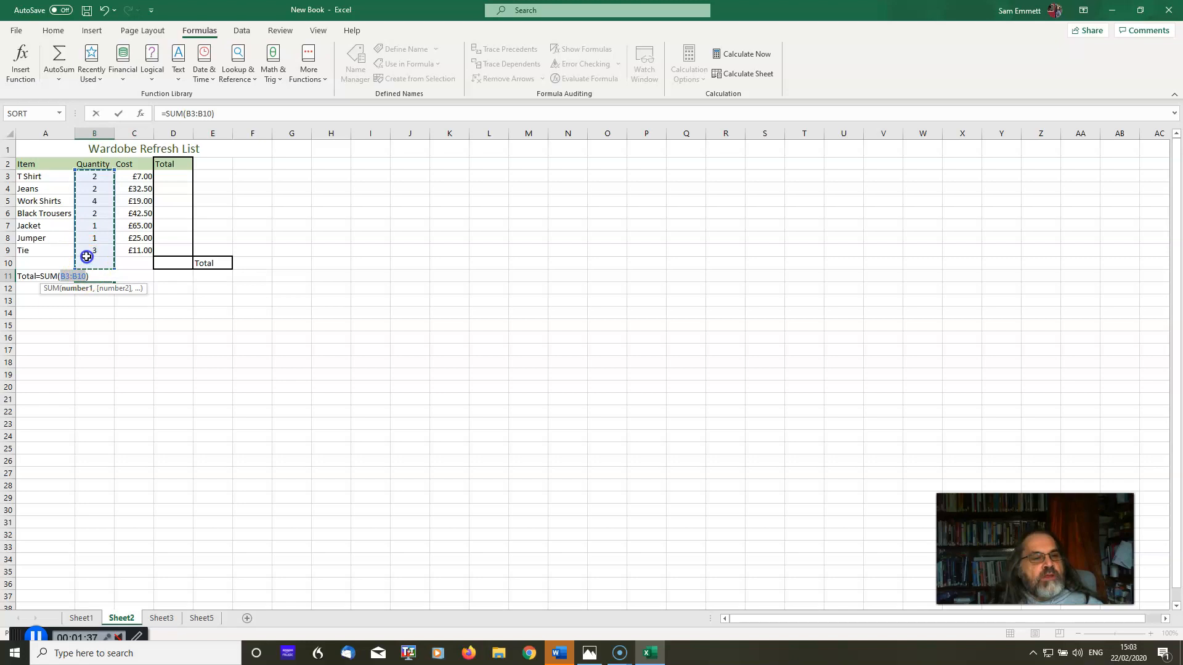
drag(90, 178, 91, 252)
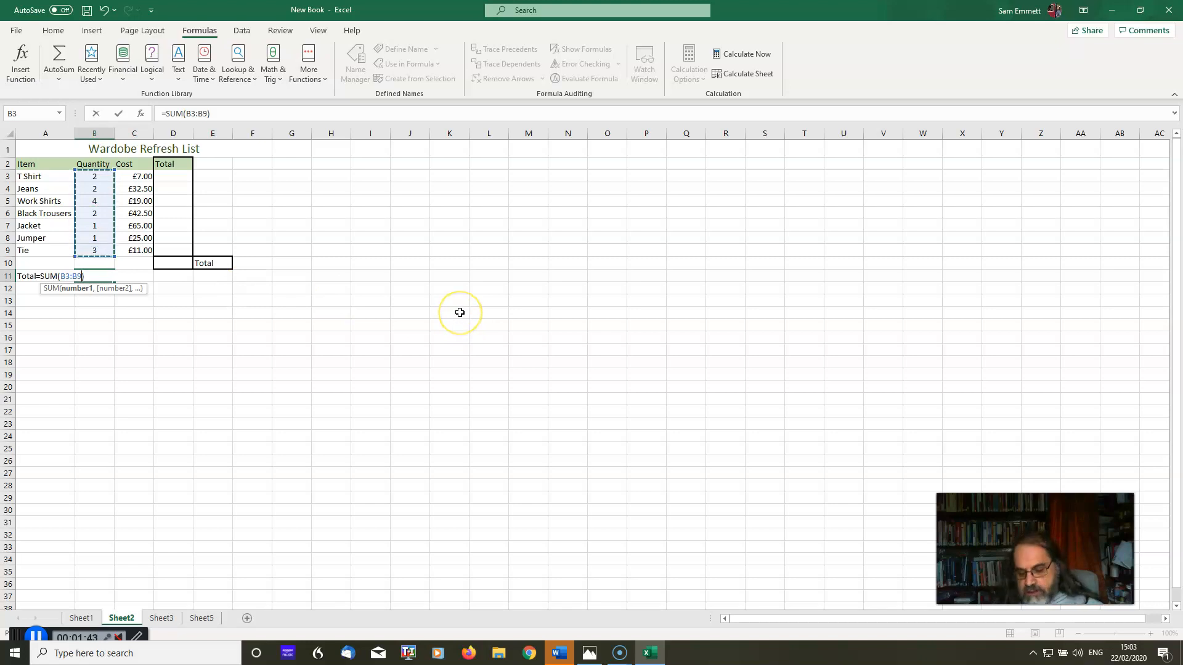
key(Return)
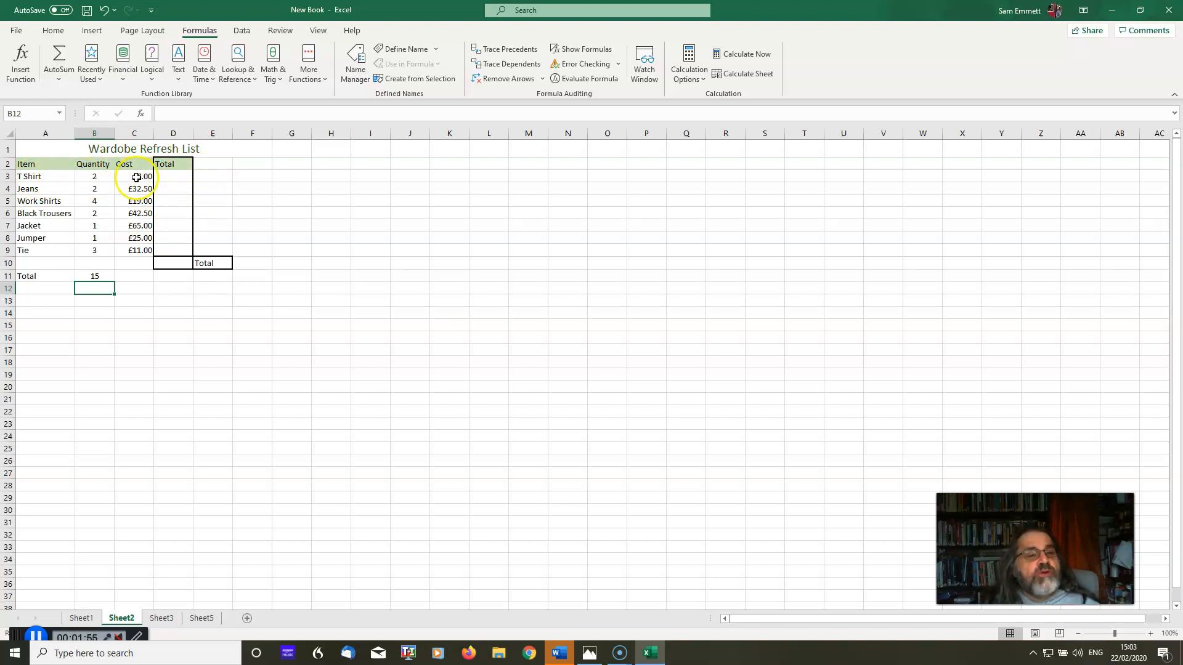
Insert the PRODUCT function in D3 to multiply the T Shirt quantity and cost, B3:C3
click(169, 177)
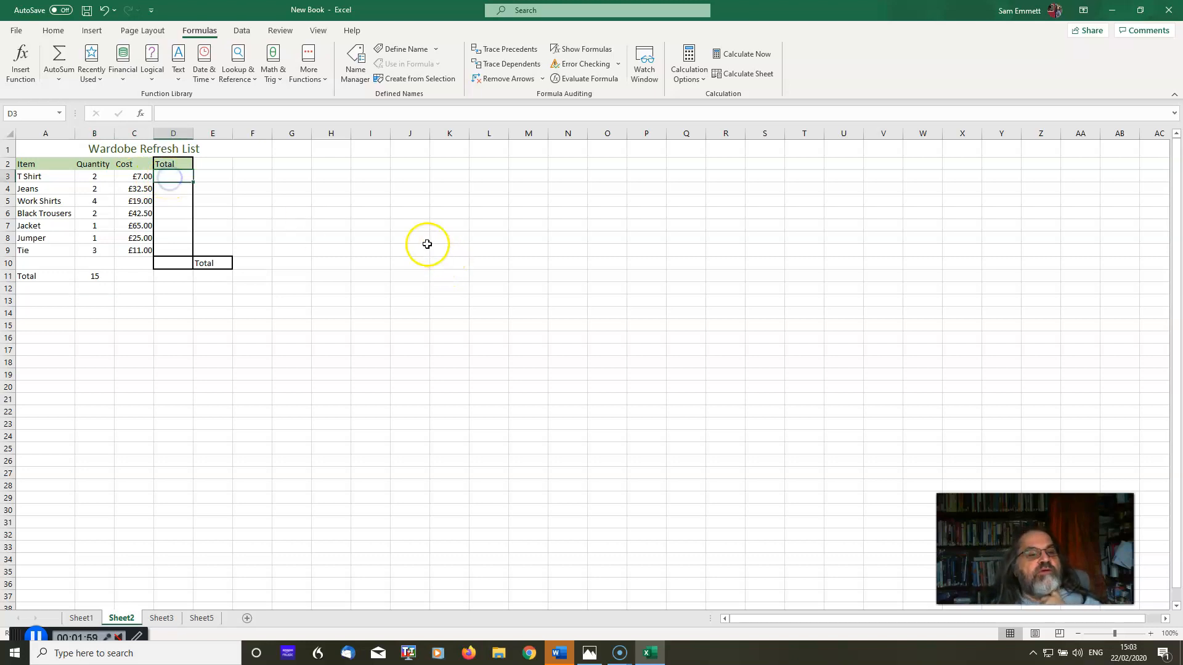
click(58, 75)
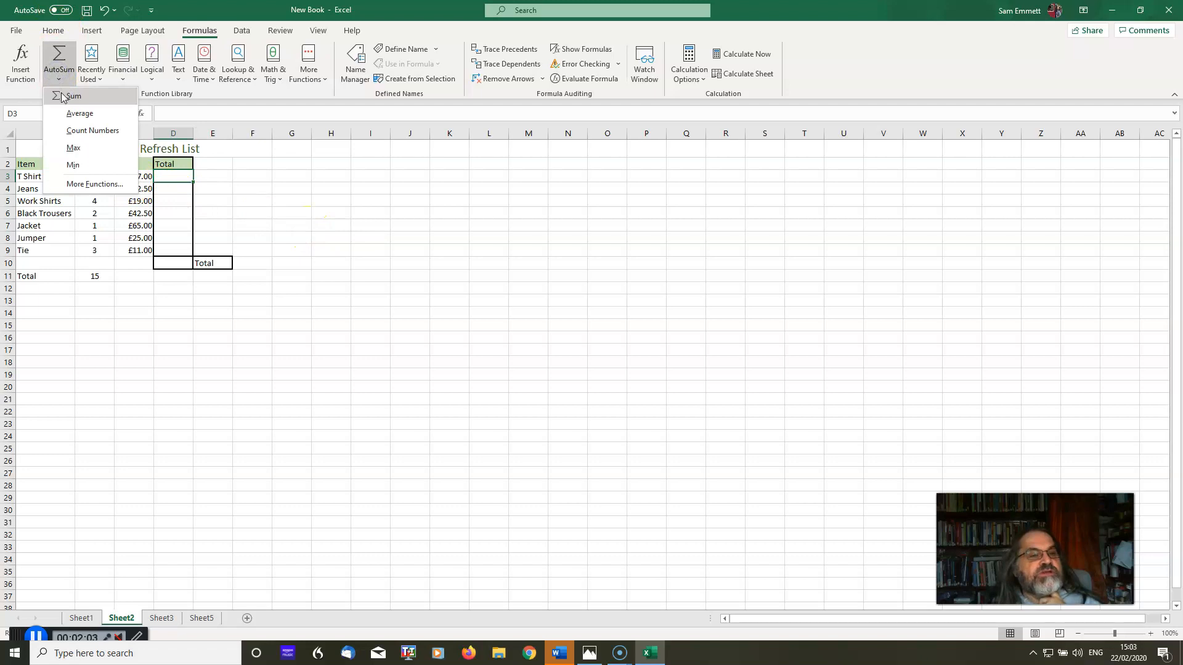
click(73, 186)
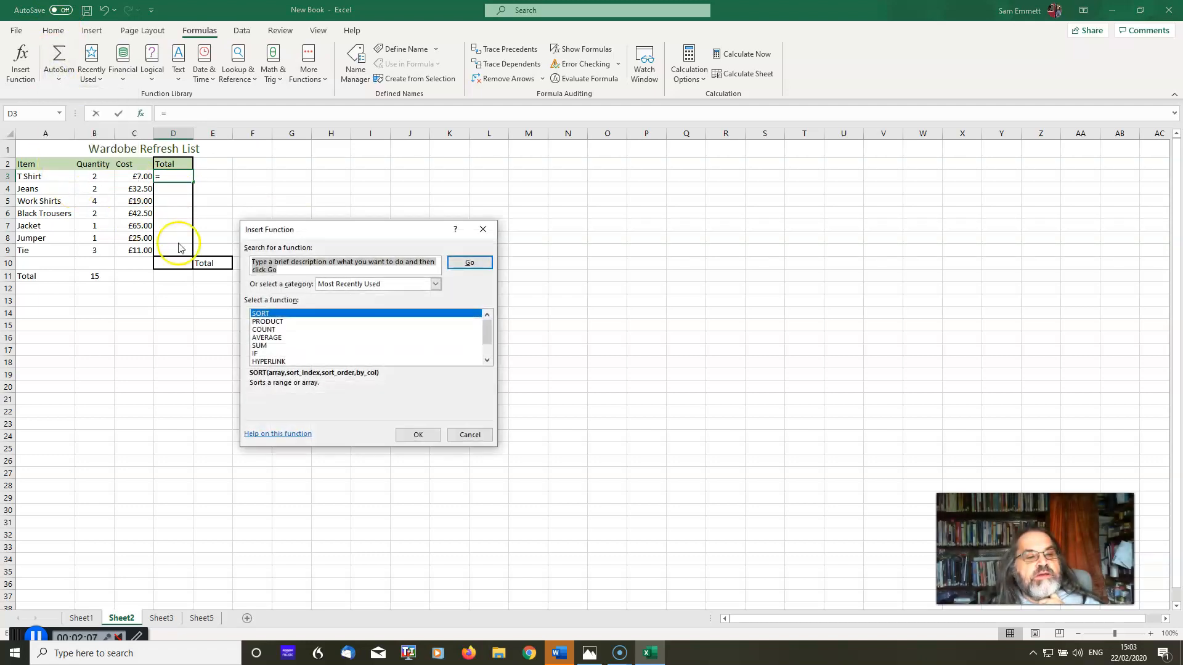
click(276, 323)
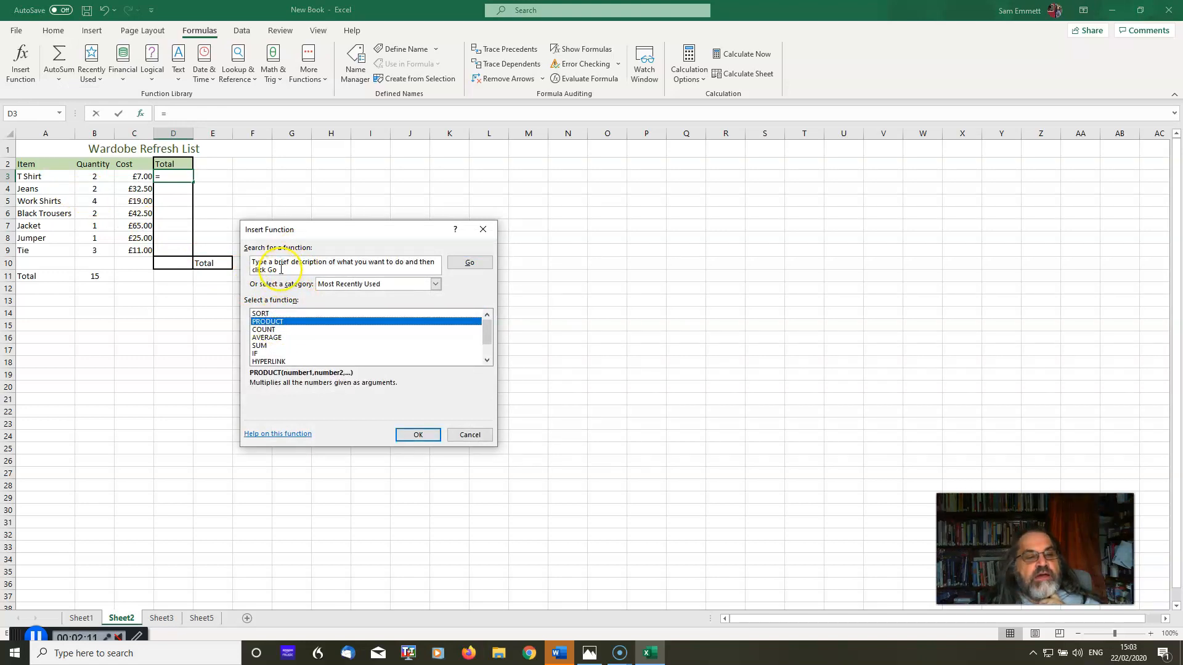
click(254, 263)
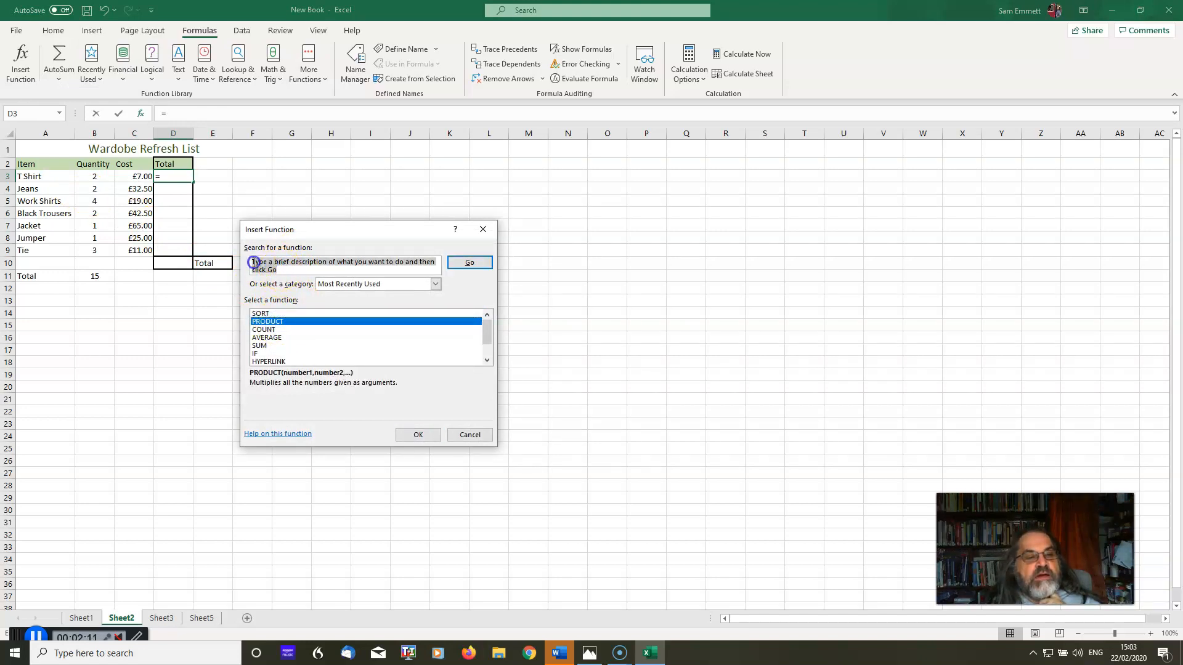
click(416, 435)
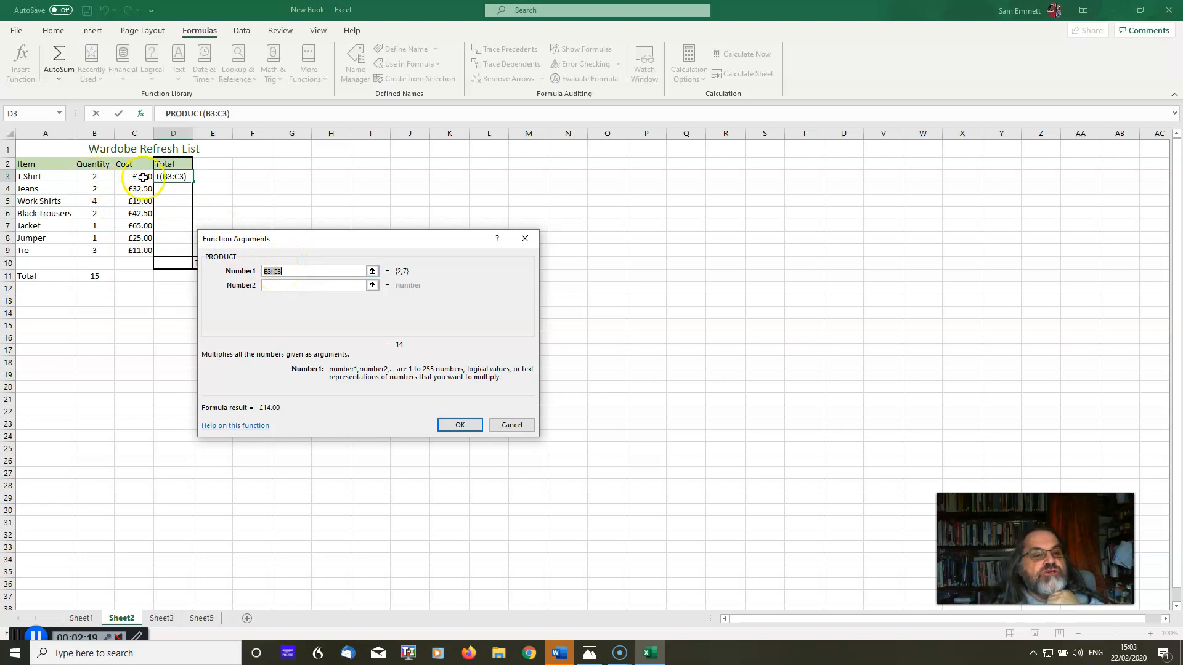
click(456, 427)
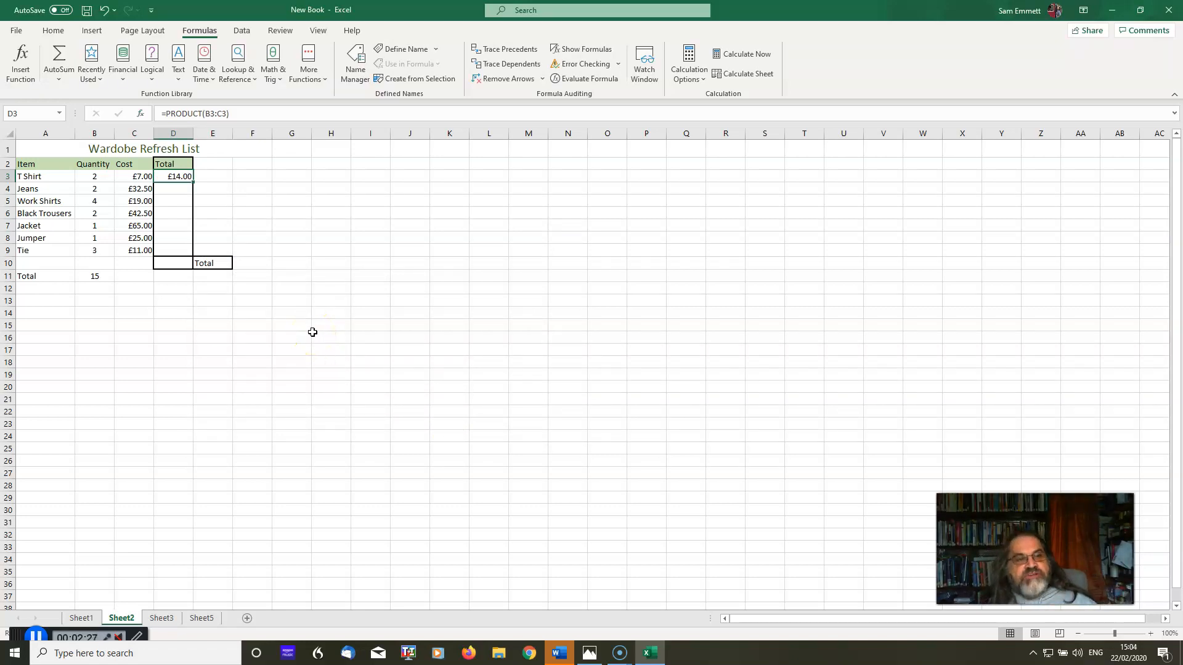
Enter the formula =PRODUCT(B4:C4) in D4 for the Jeans total
click(170, 188)
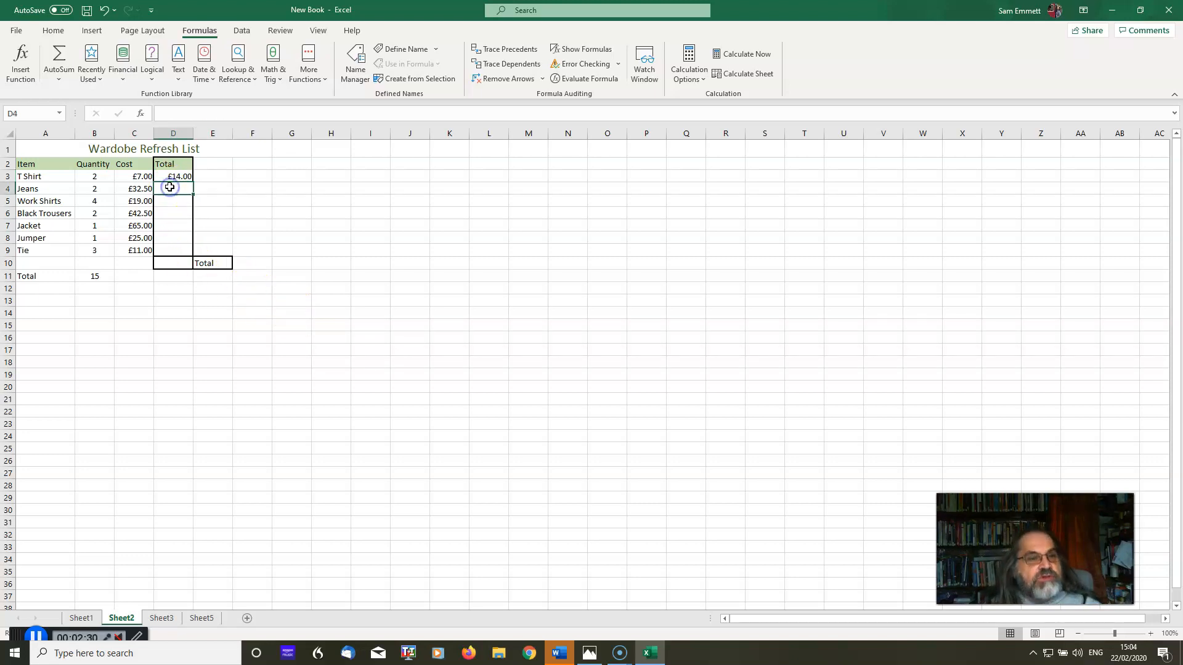
click(165, 115)
text(=Product)
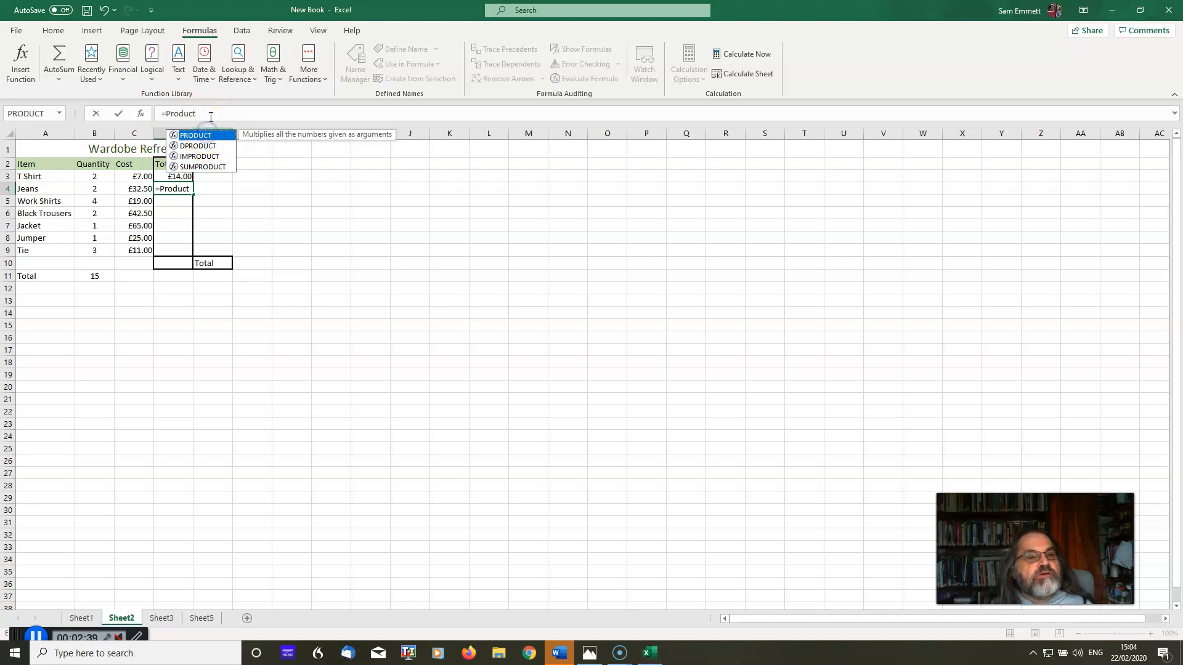
double_click(199, 135)
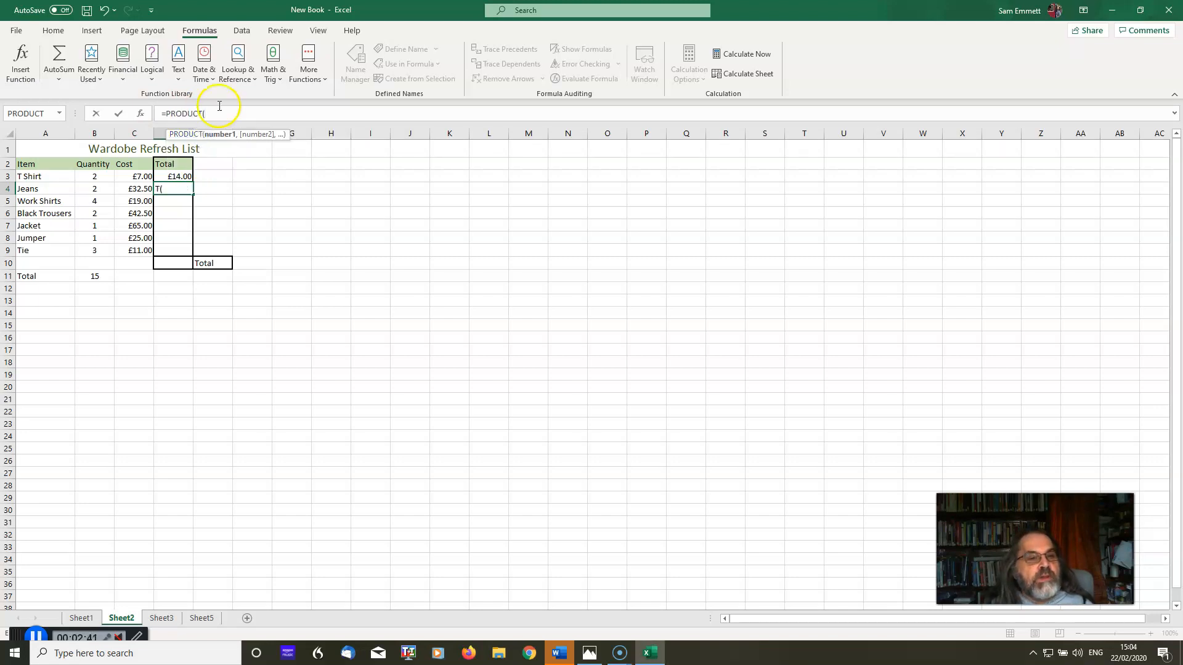
click(98, 187)
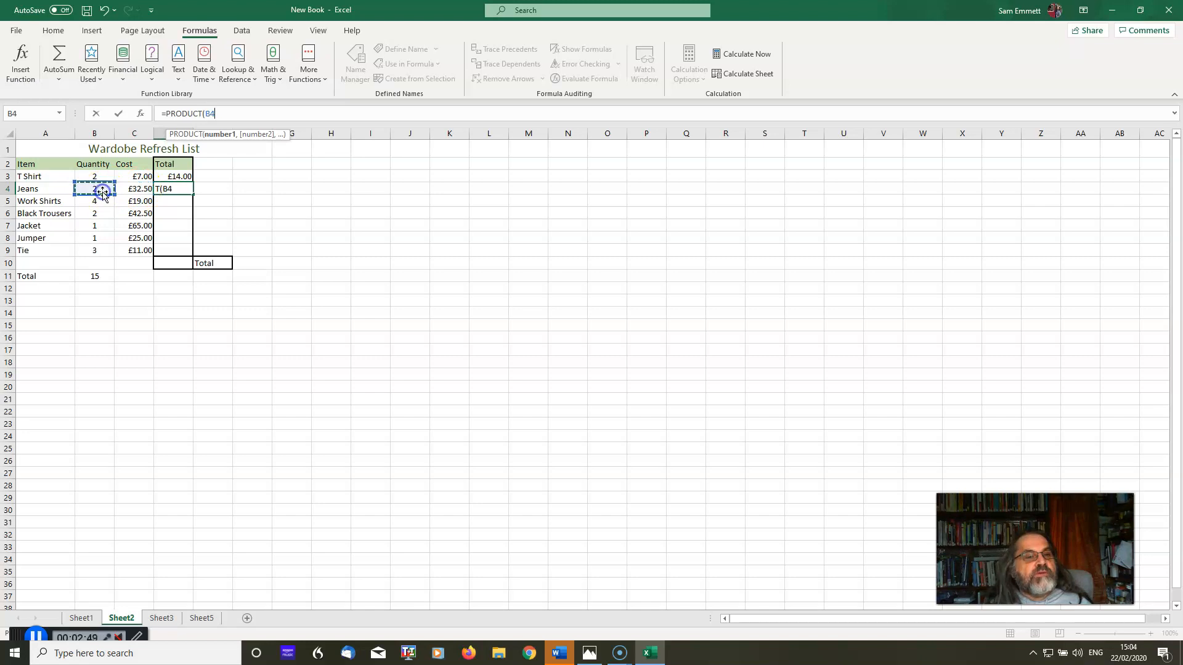
drag(103, 195, 145, 190)
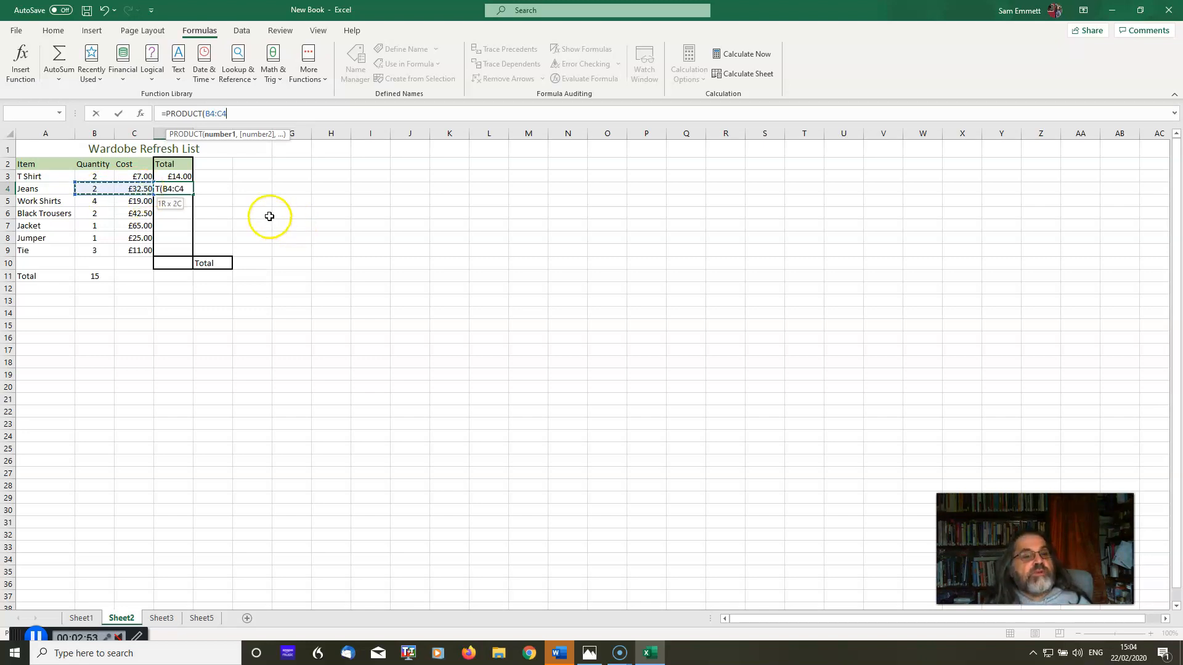
text())
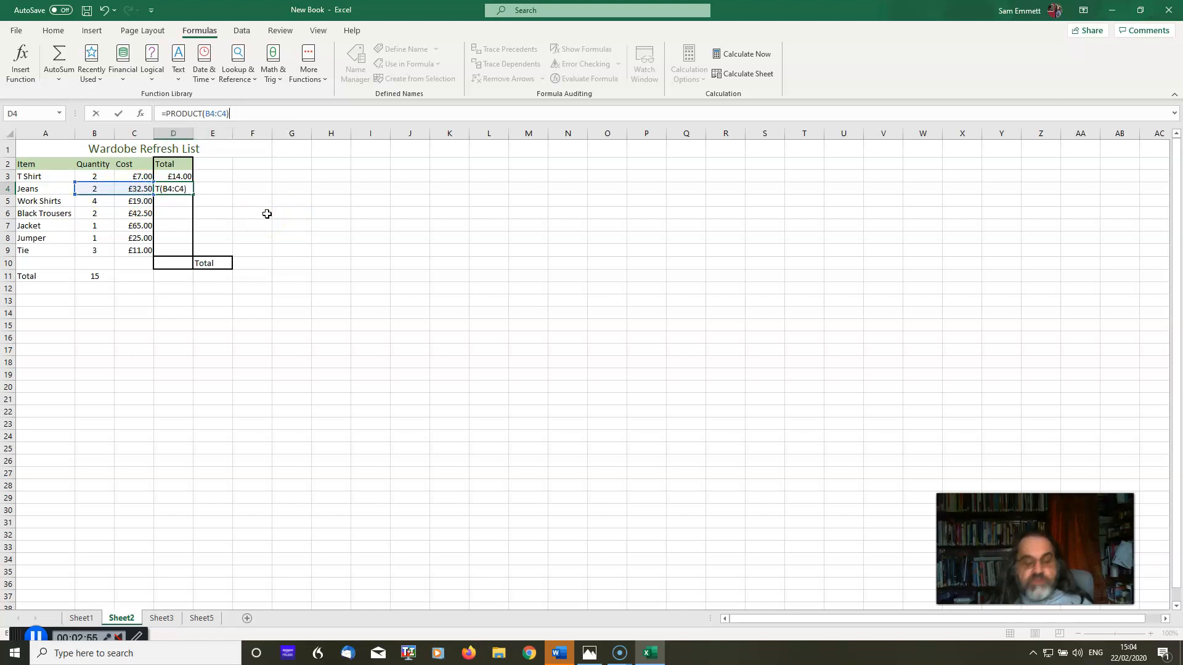
key(Return)
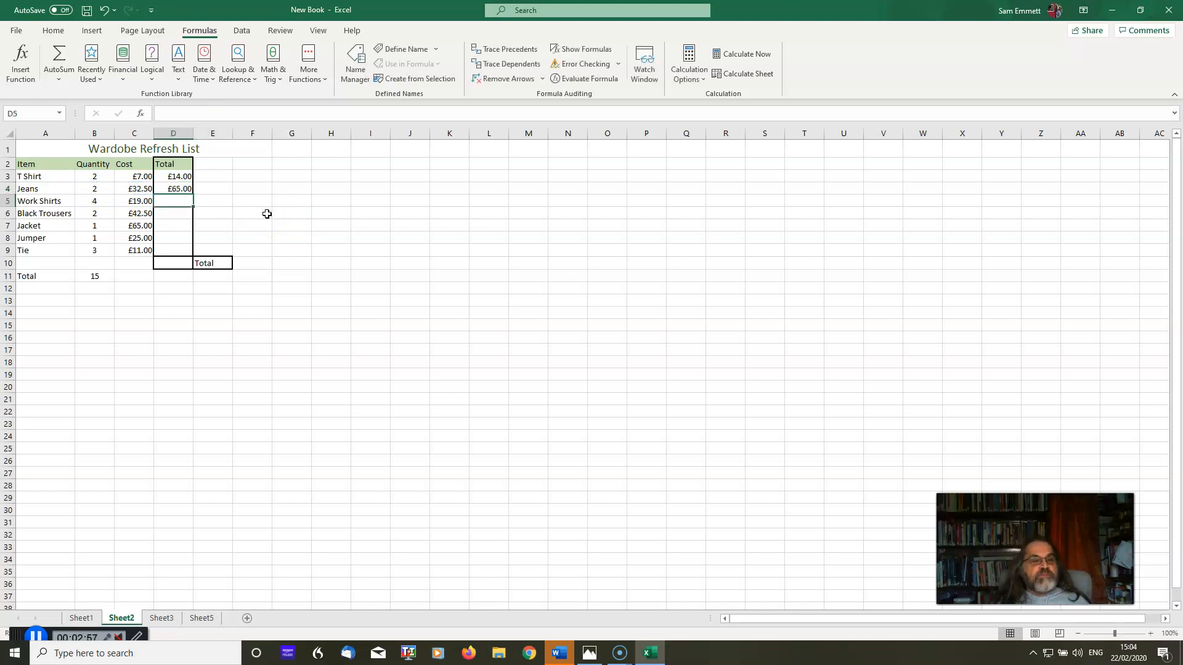
Copy the Jeans total formula from D4 and paste only the formula into D5 for Work Shirts
click(174, 190)
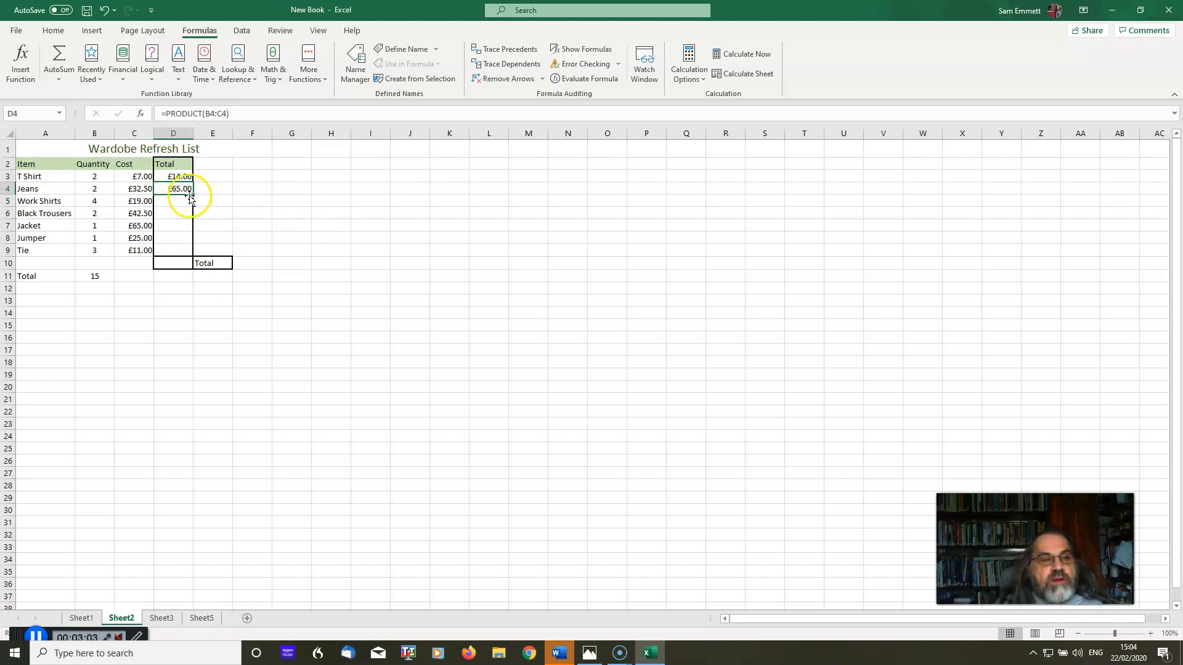
click(53, 30)
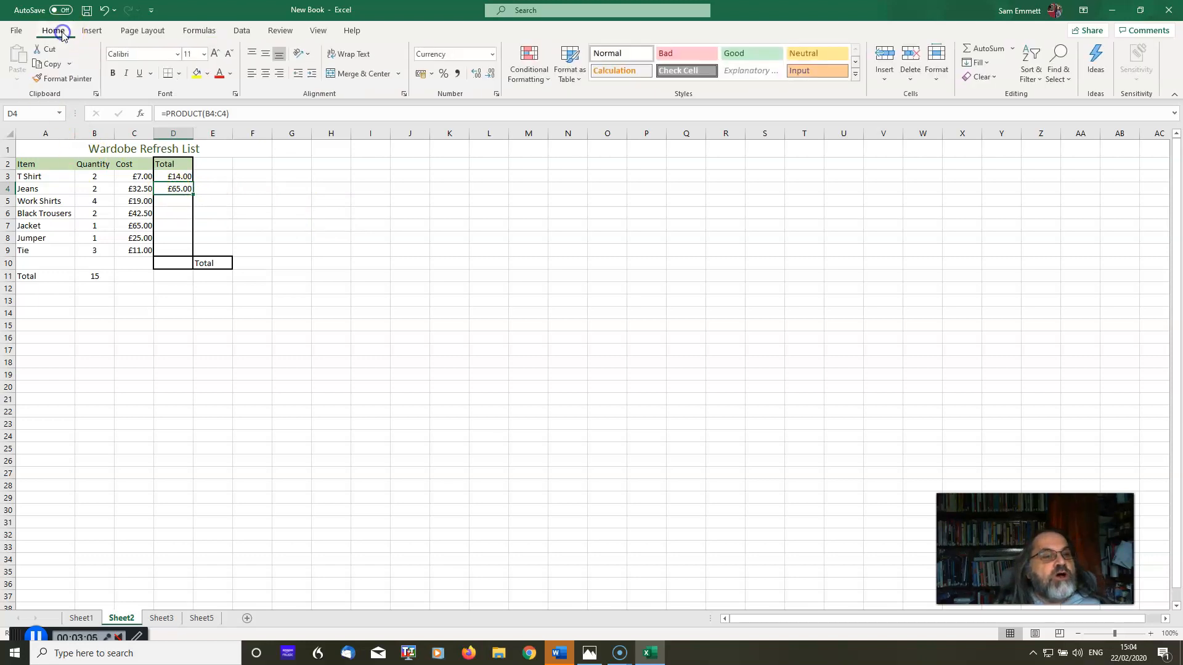
click(70, 64)
click(65, 81)
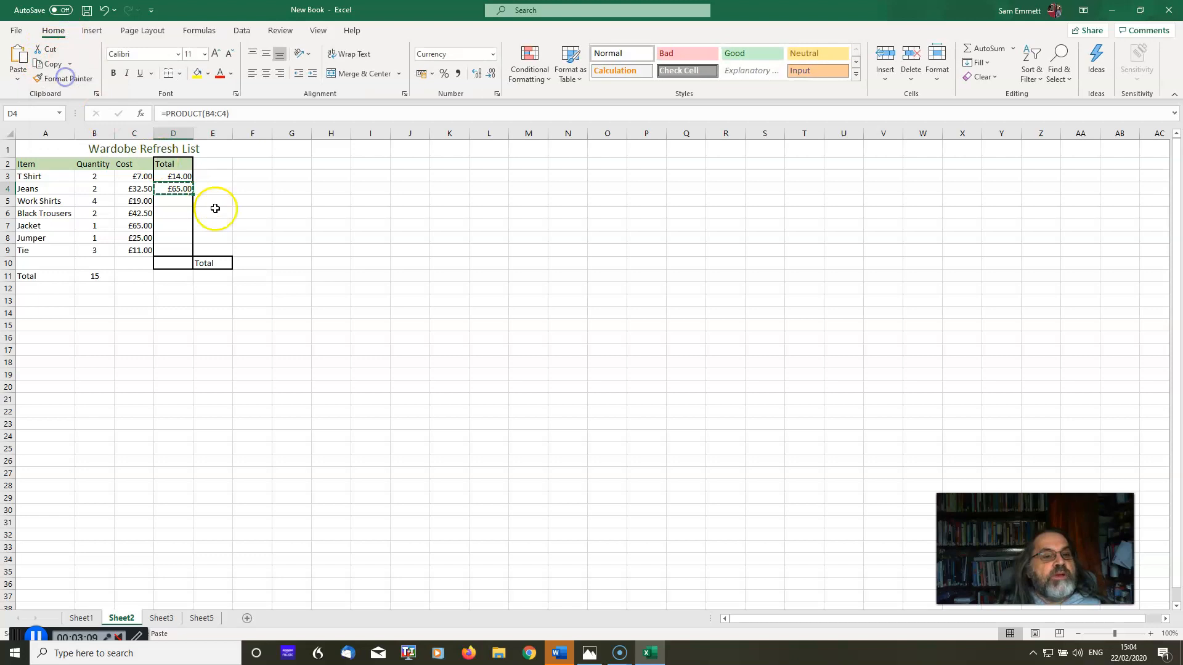
click(175, 201)
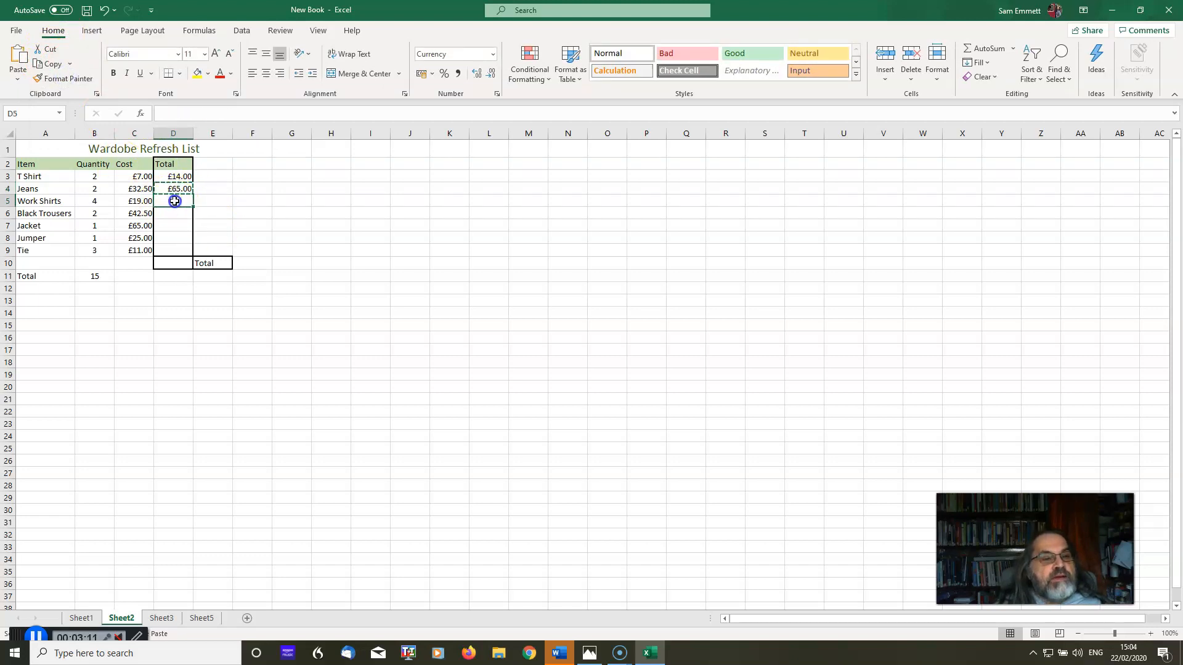
click(17, 79)
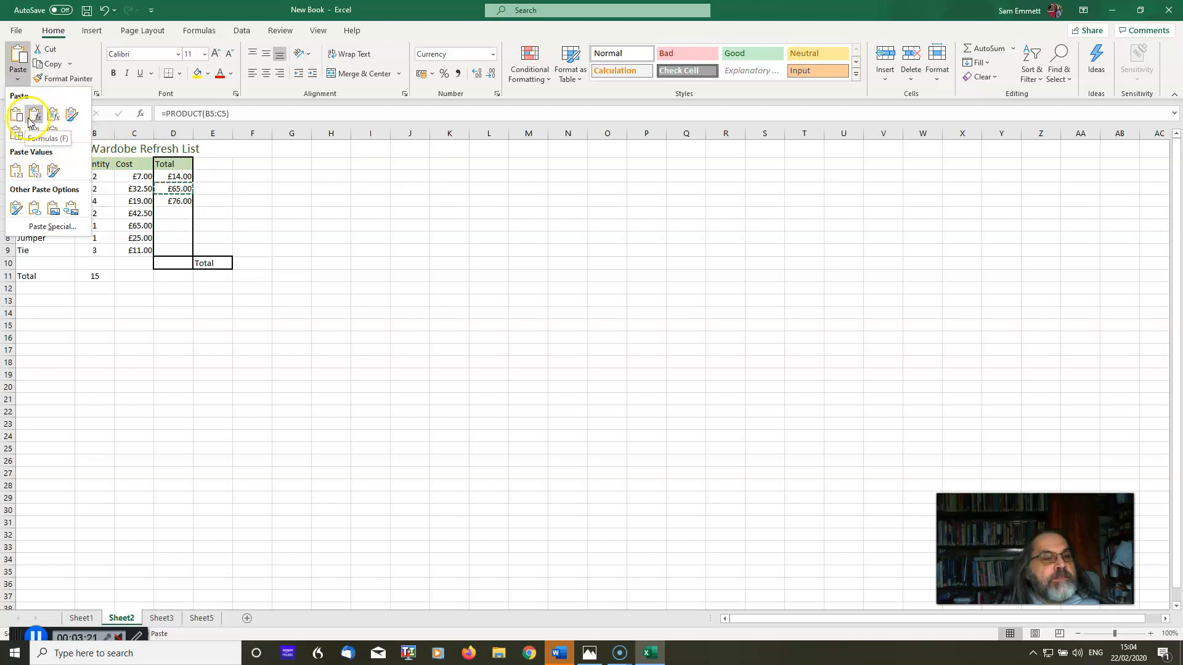
click(178, 200)
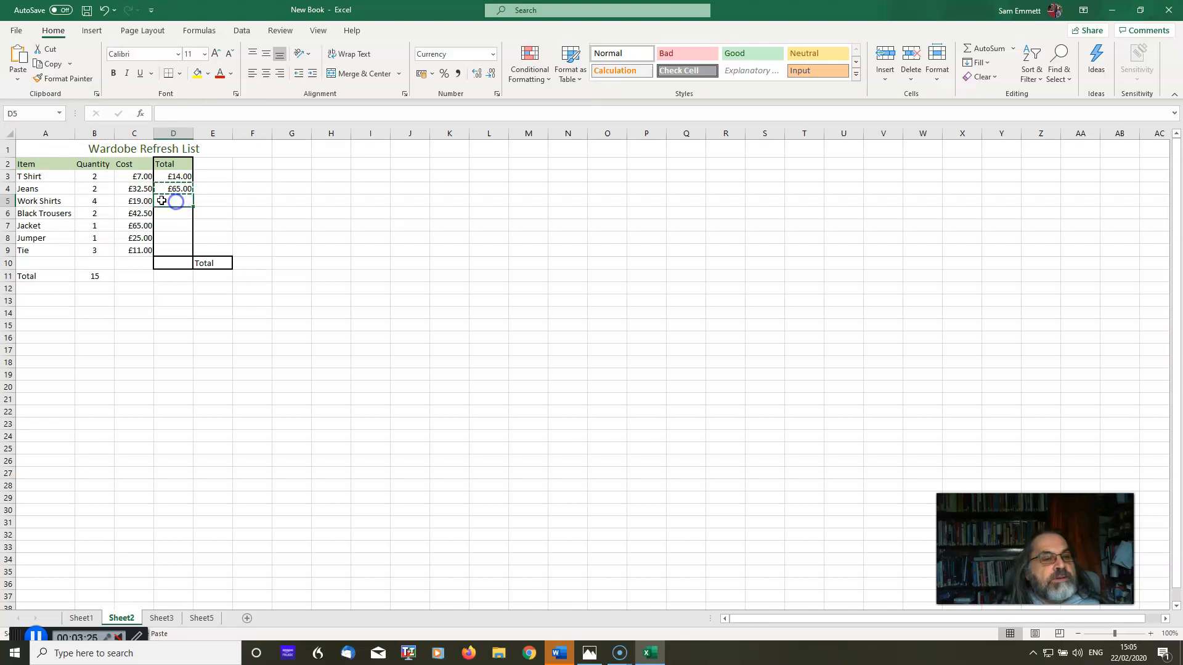
click(18, 74)
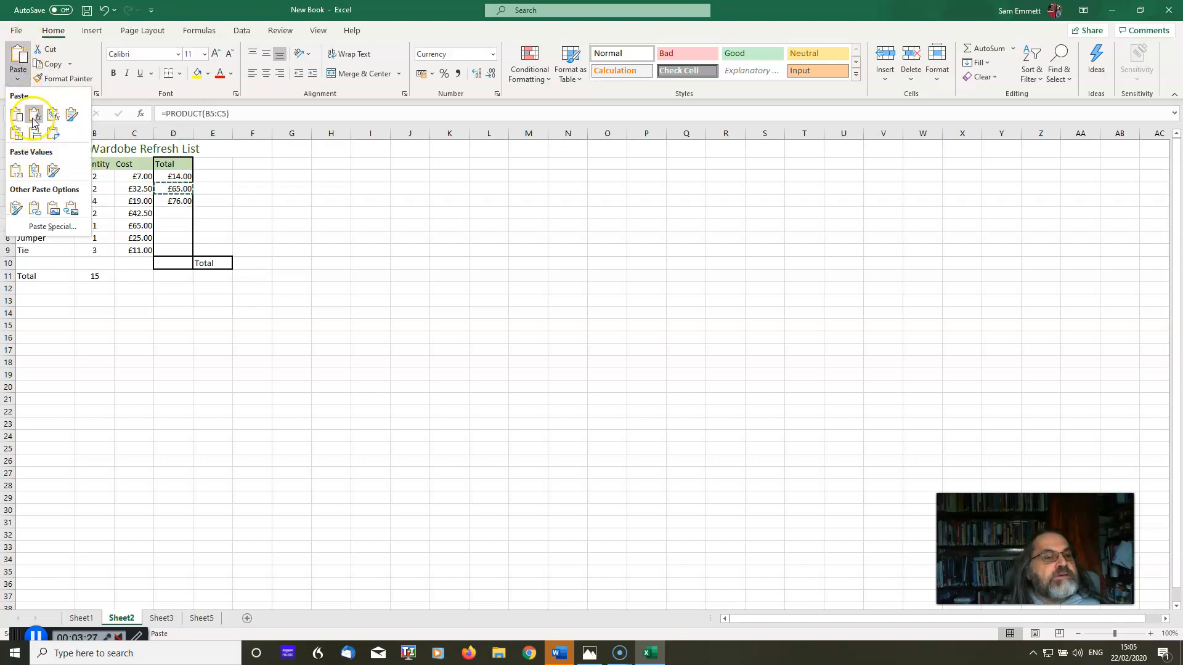
click(34, 118)
key(Escape)
click(262, 223)
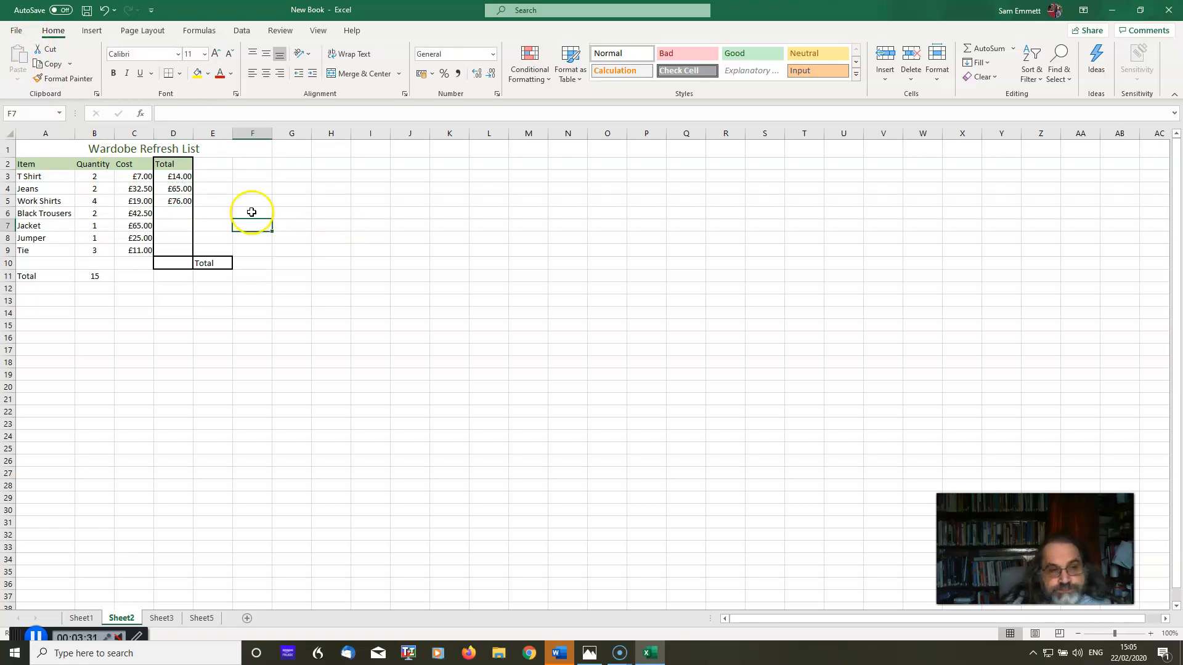
Copy the T Shirt total formula from D3 and paste only the formula into D6:D9 for the remaining items
drag(178, 213, 184, 253)
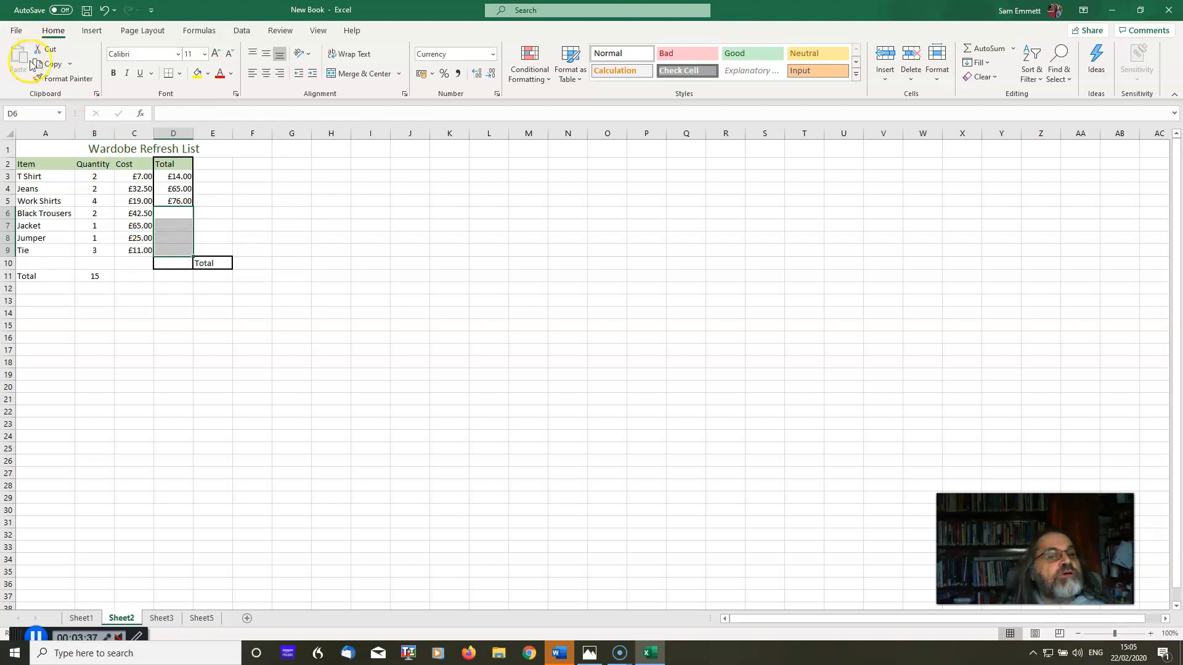
click(258, 178)
click(177, 172)
click(50, 63)
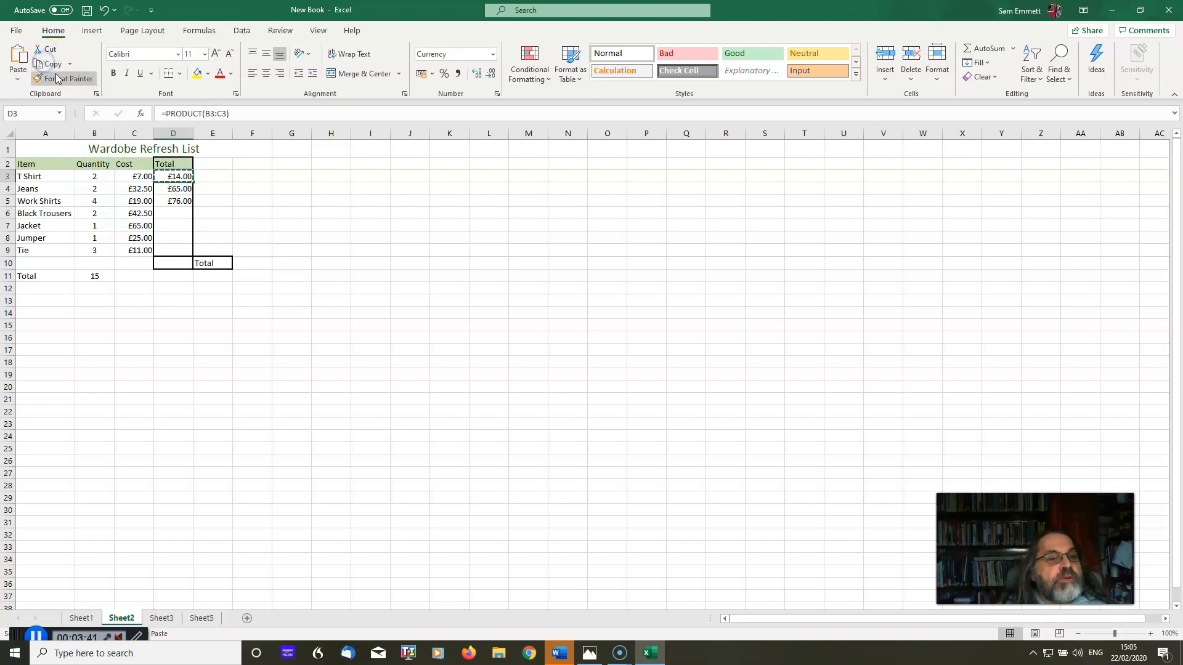
drag(178, 213, 177, 249)
click(19, 75)
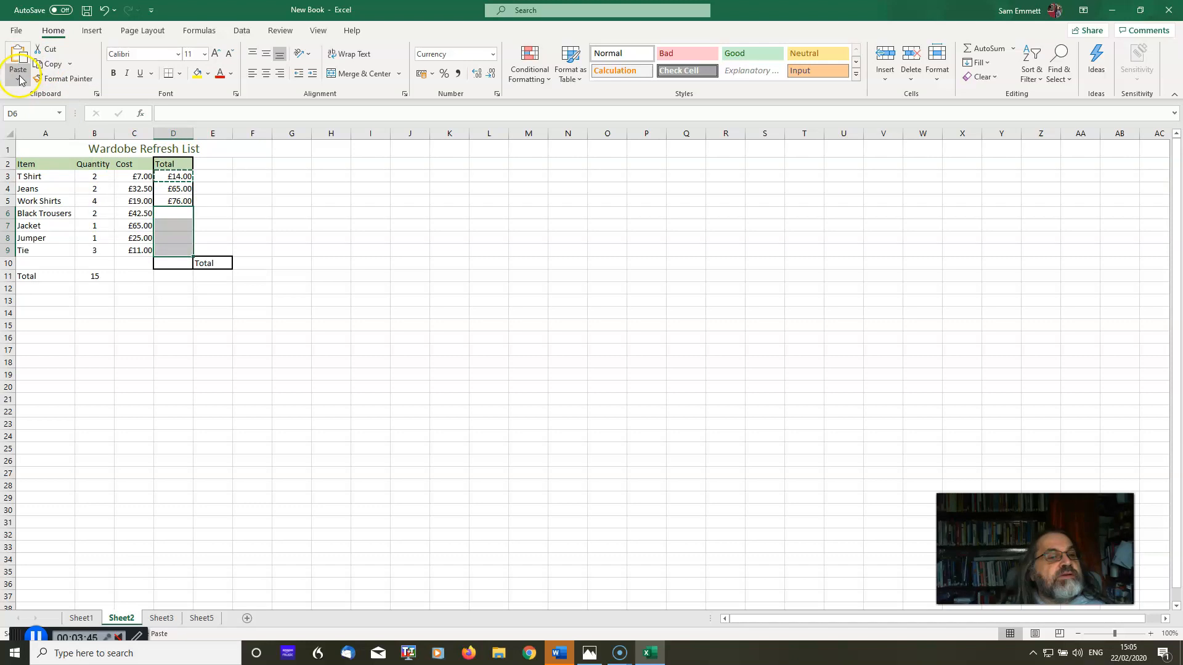
click(35, 115)
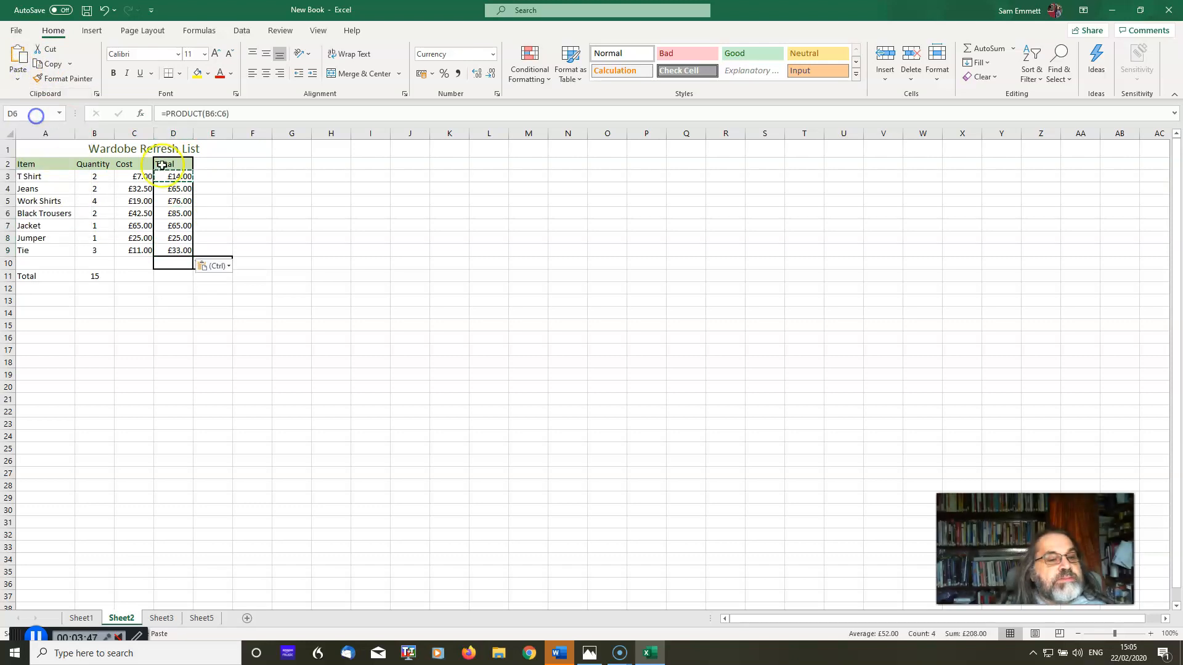
click(247, 313)
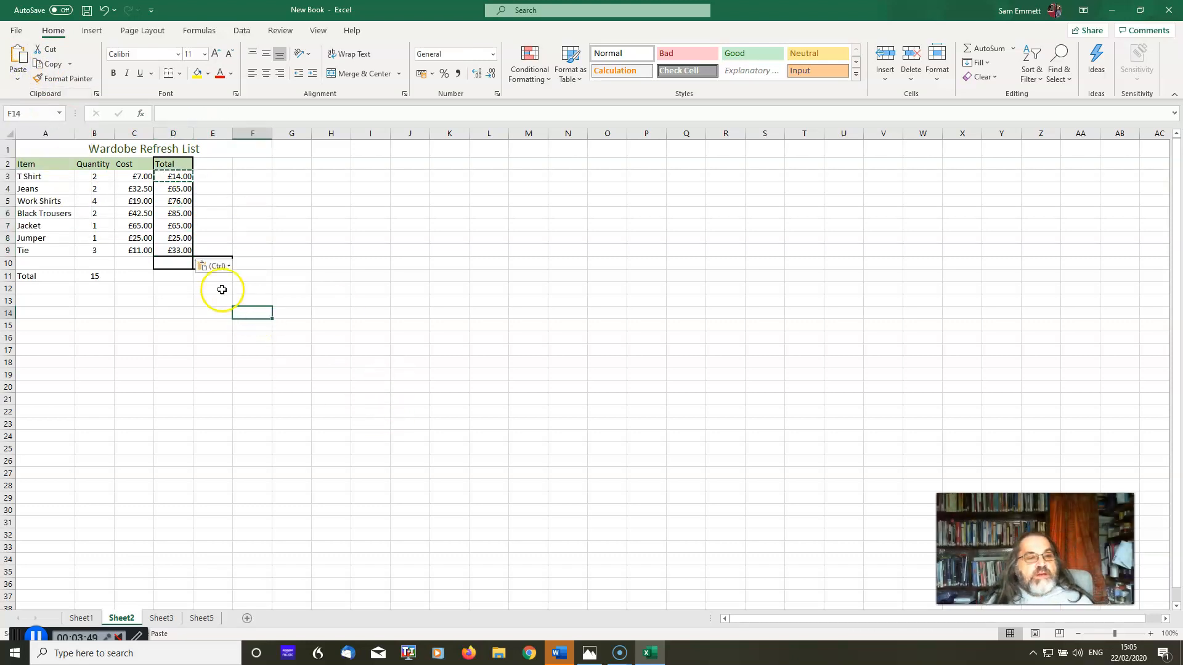
click(311, 186)
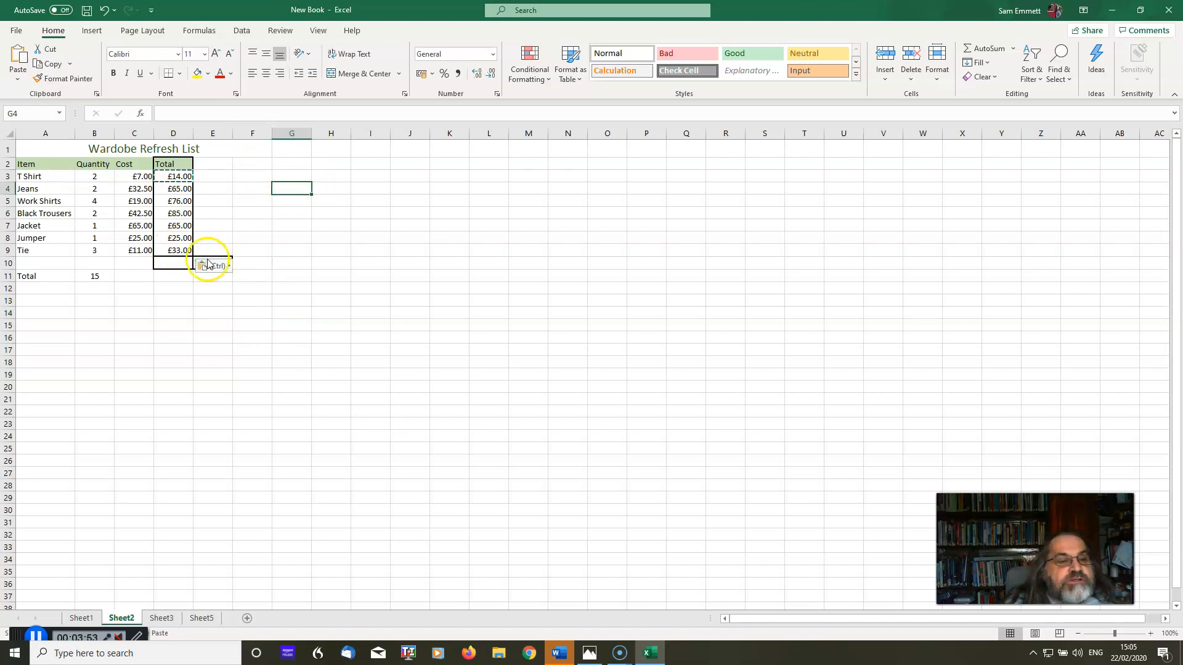
right_click(108, 239)
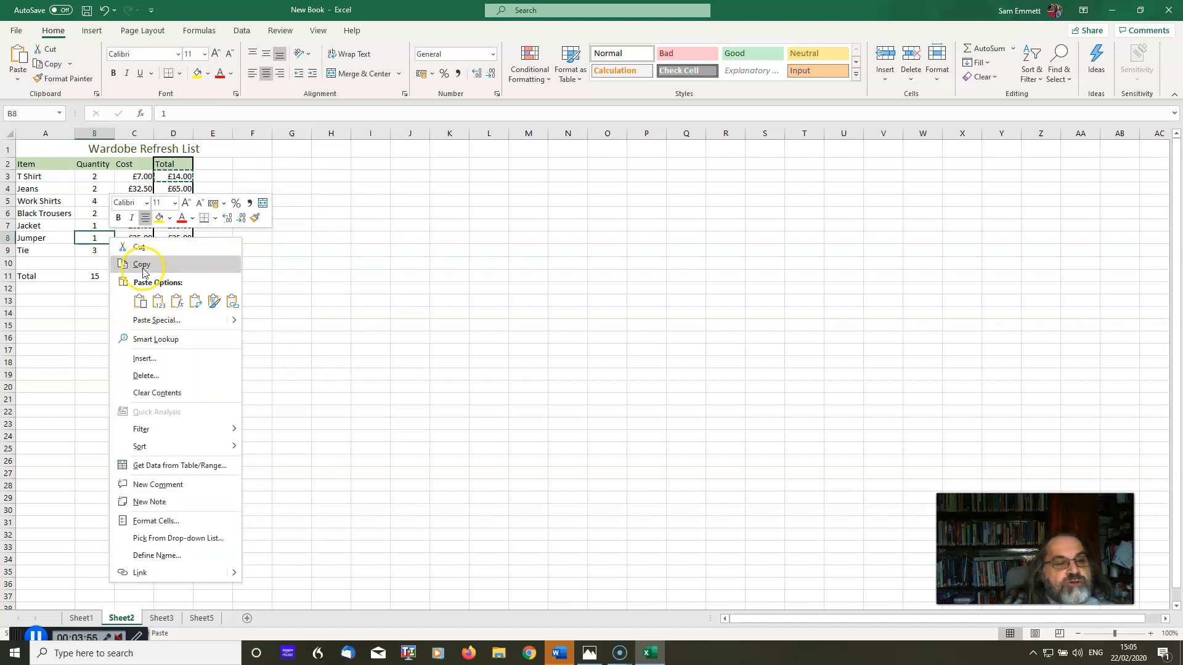
click(364, 255)
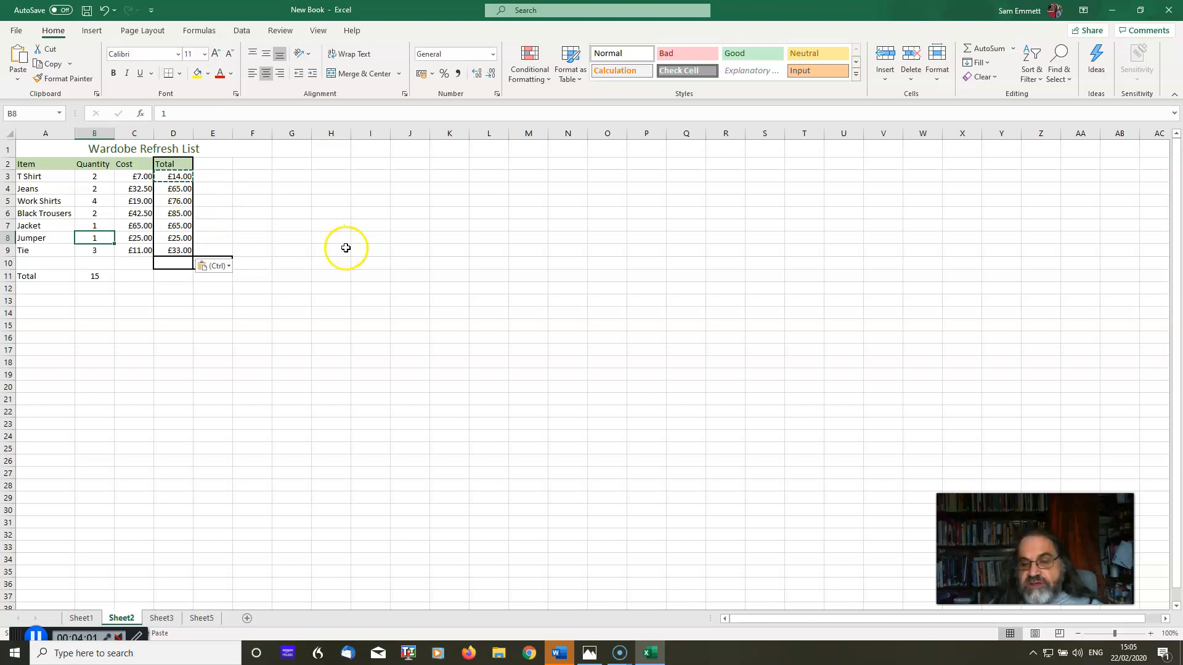
click(187, 312)
click(185, 267)
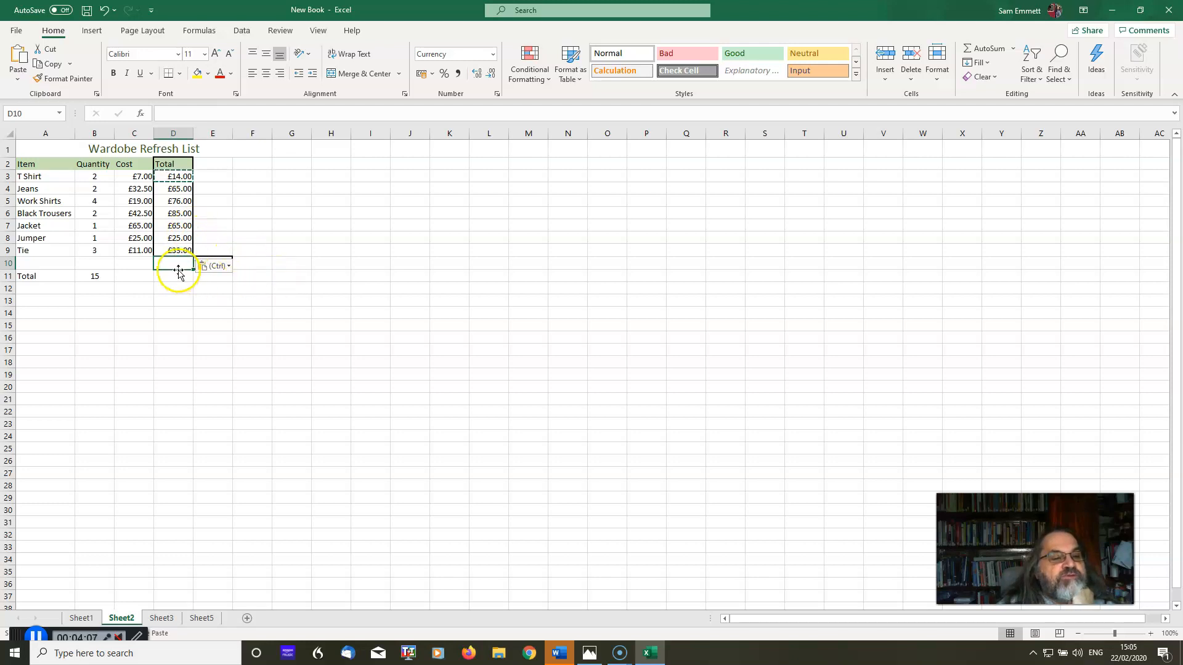
Apply thick outside borders around the quantity total row, cells A11:B11
drag(52, 276, 90, 276)
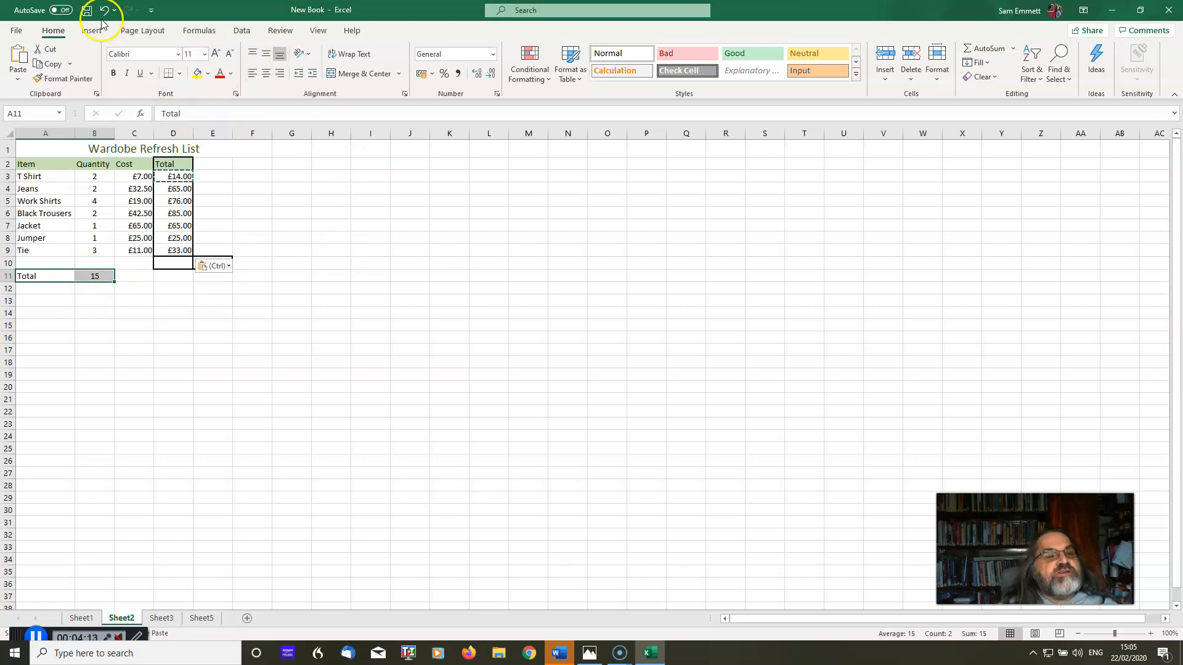
click(178, 74)
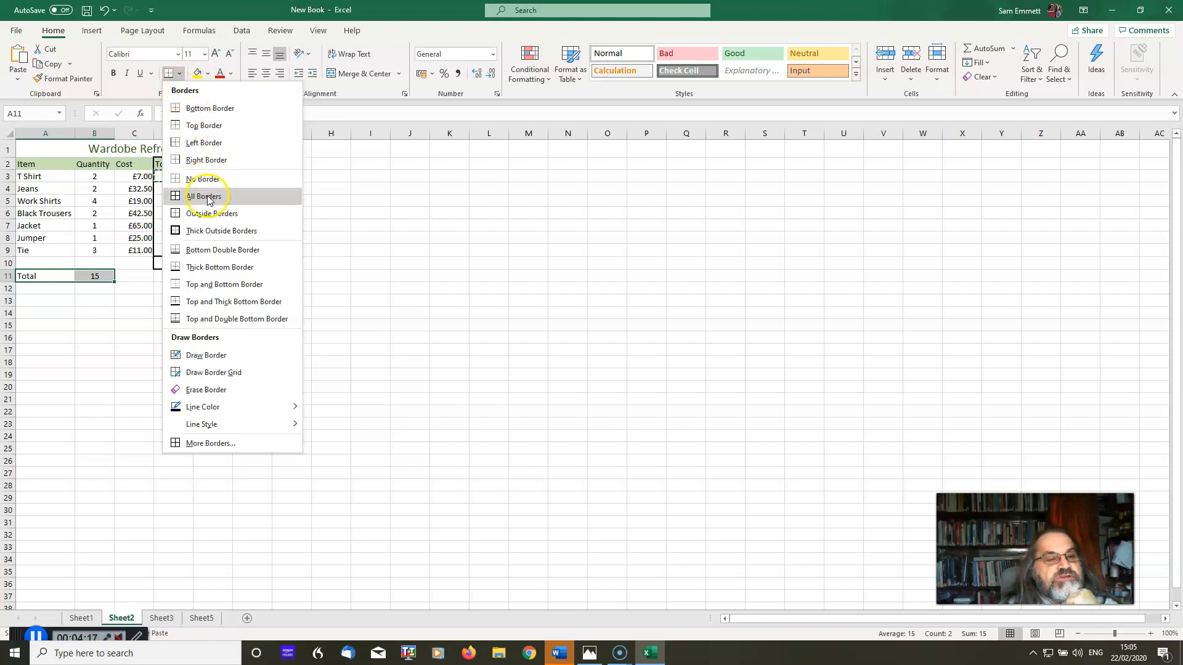
click(208, 231)
click(277, 448)
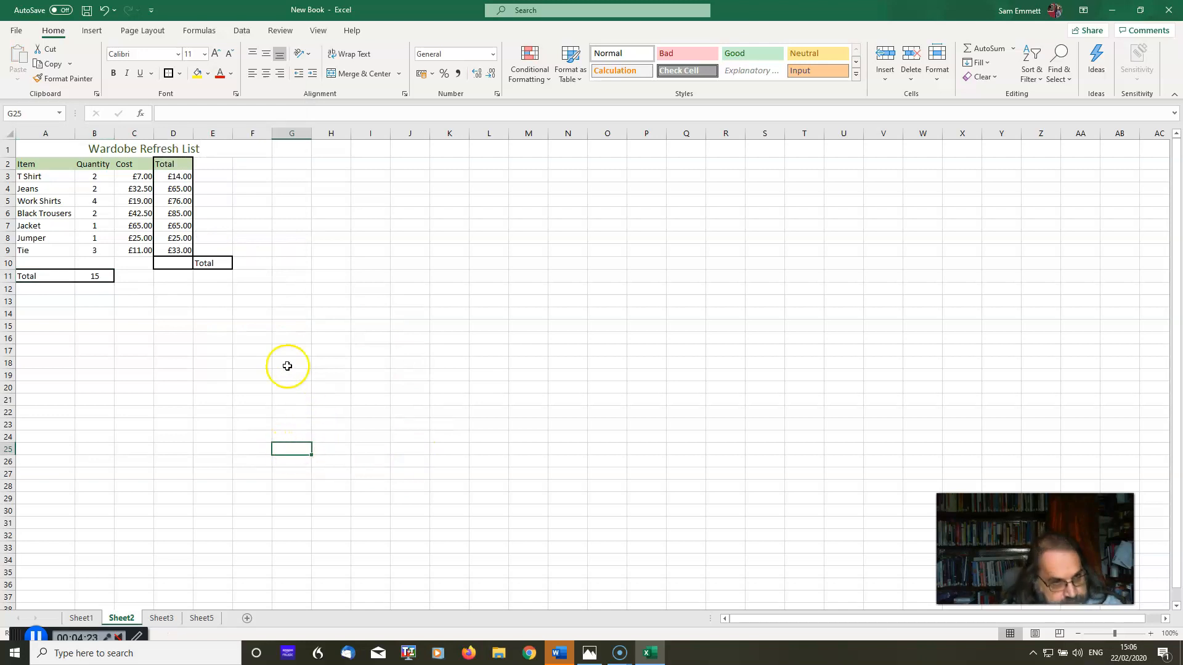
Add up the item totals D3:D9 in cell D10 with the AutoSum Sum function
click(174, 263)
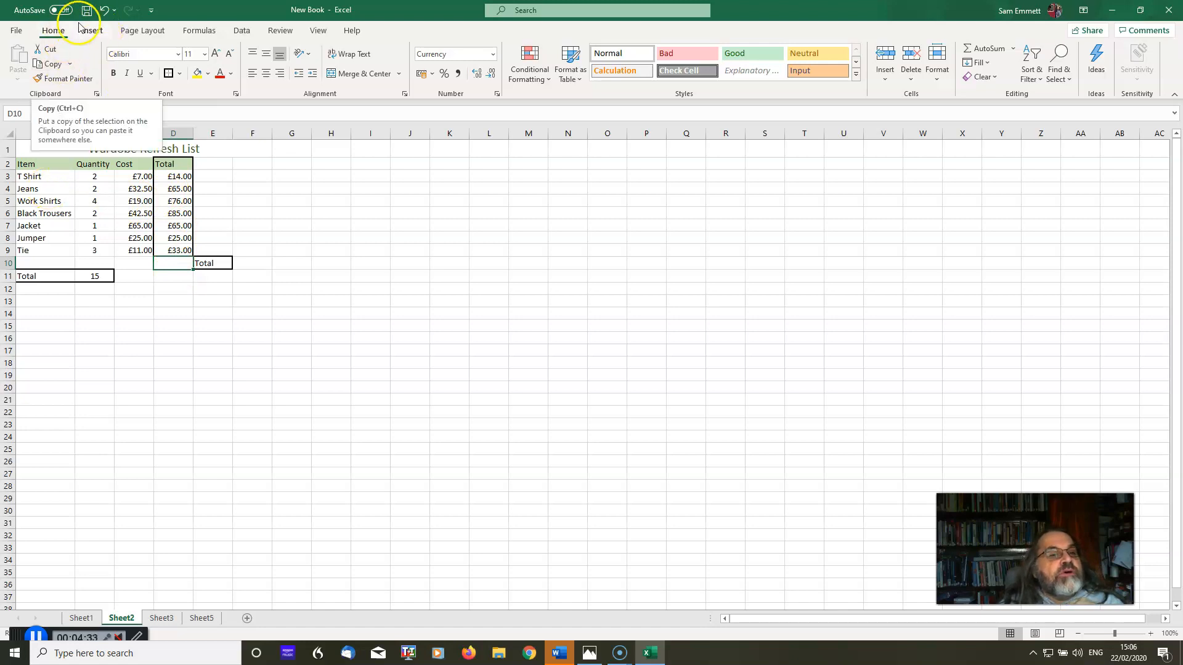
click(199, 30)
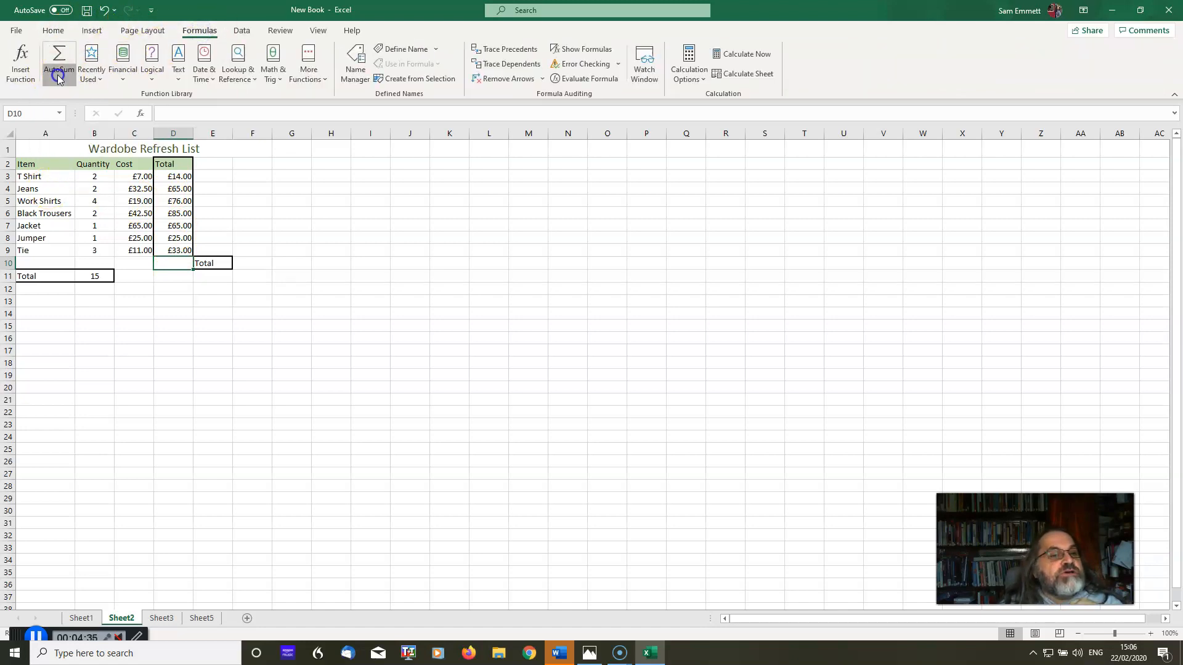
click(60, 78)
click(69, 94)
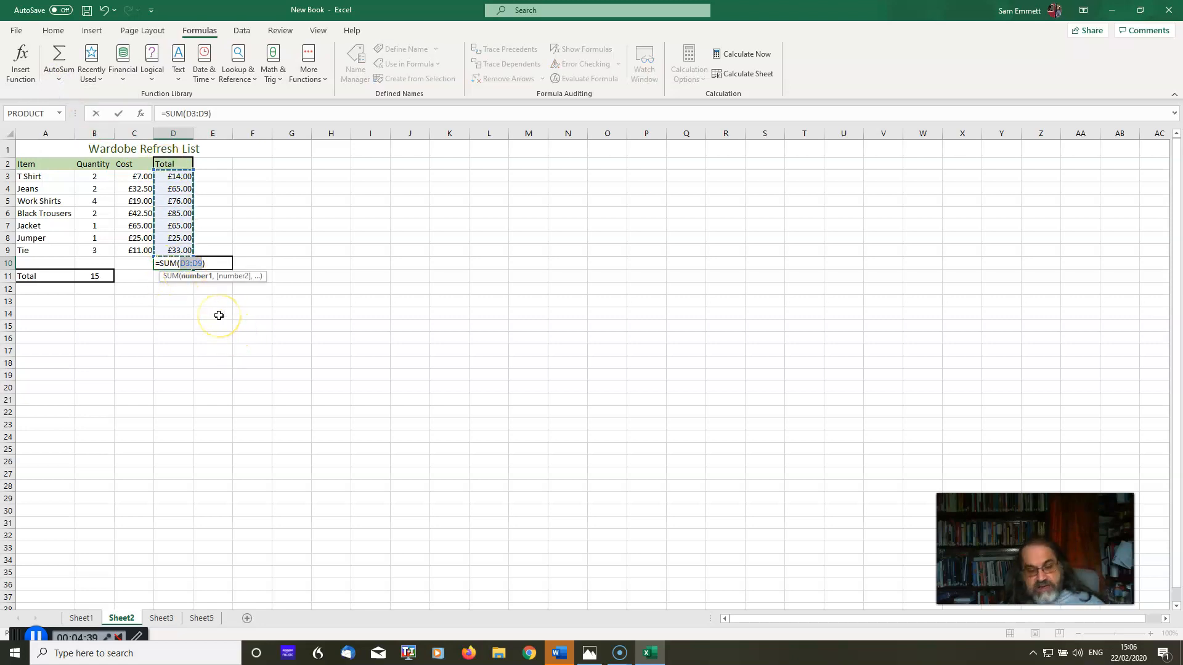
key(Return)
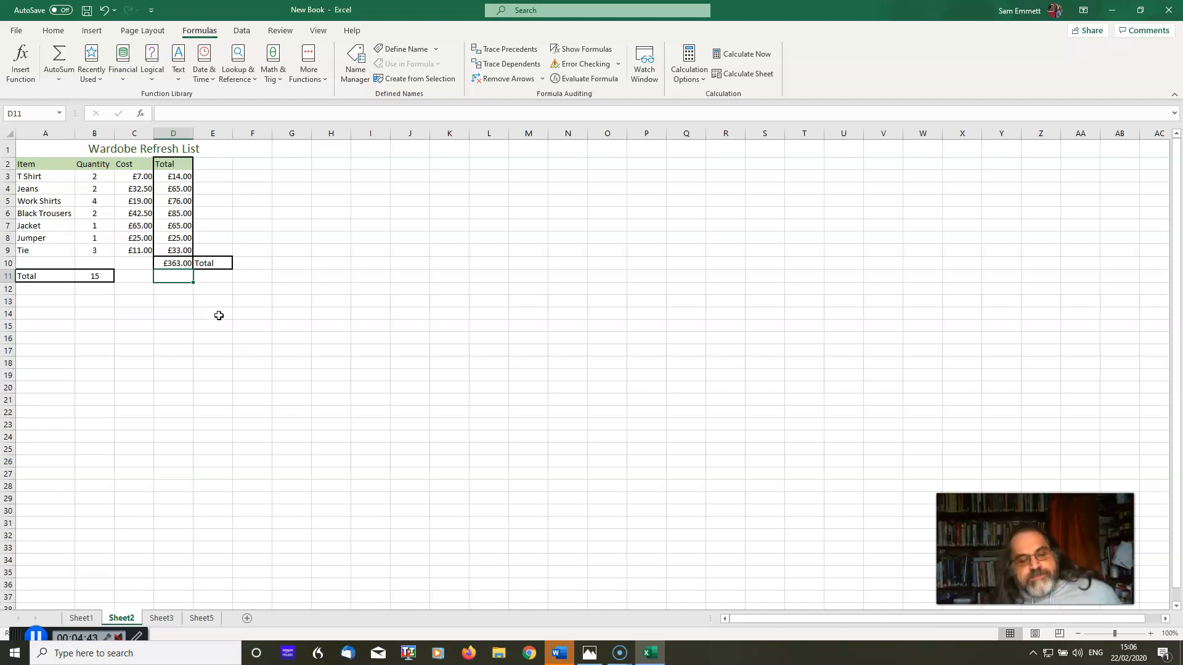
Switch to Sheet3 and clear the existing Count result from cell C16
click(162, 619)
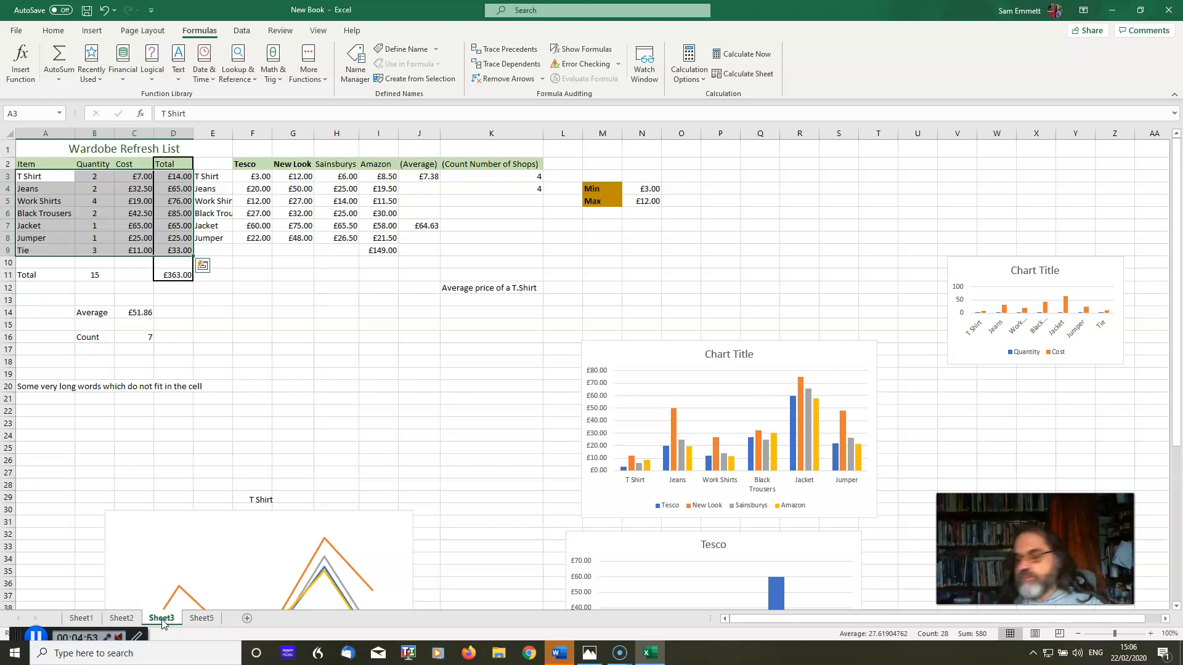
click(141, 310)
click(135, 346)
click(135, 335)
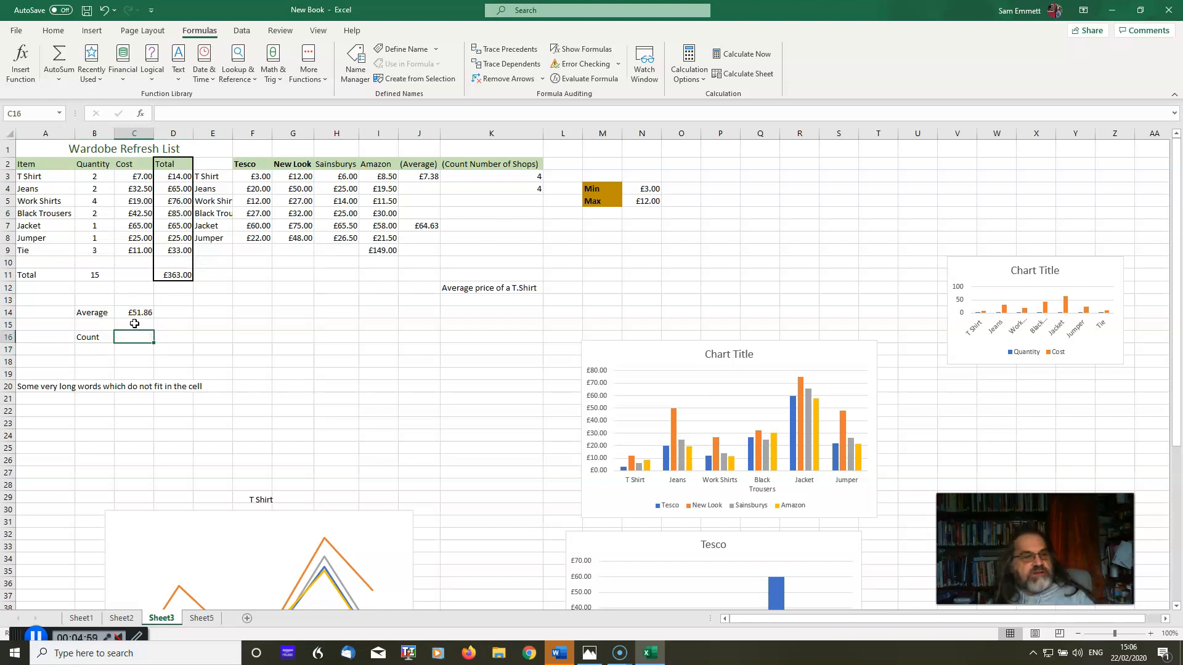
Insert the COUNT function in C16 to count the item costs in C3:C9
click(162, 291)
click(126, 338)
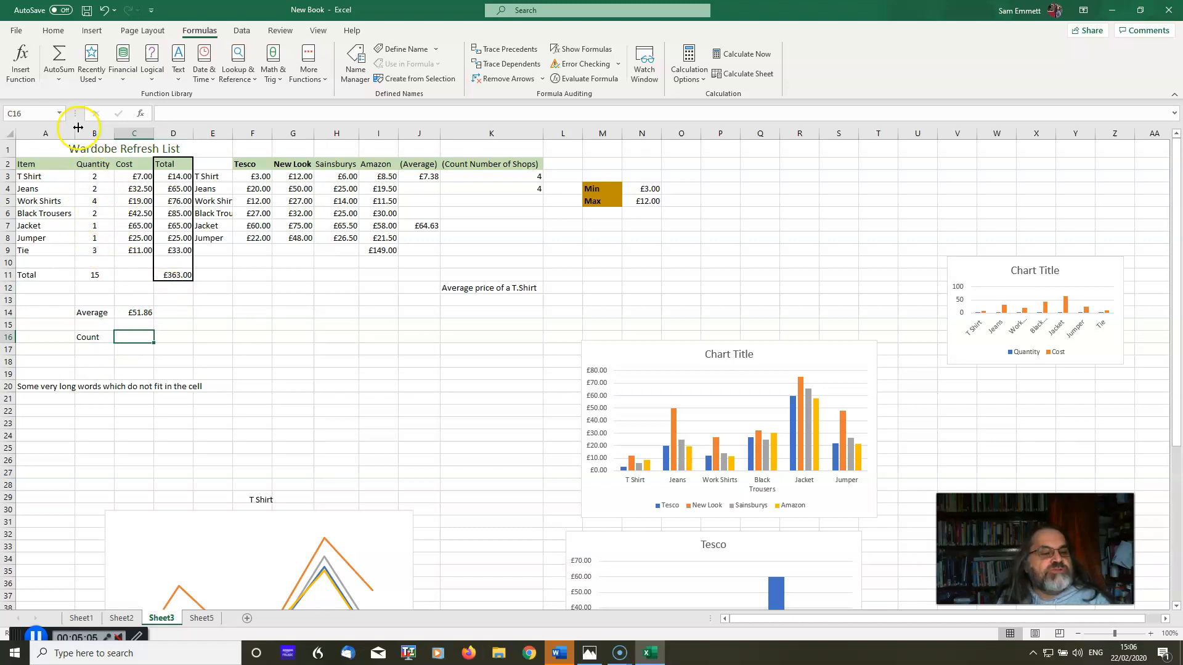
click(52, 75)
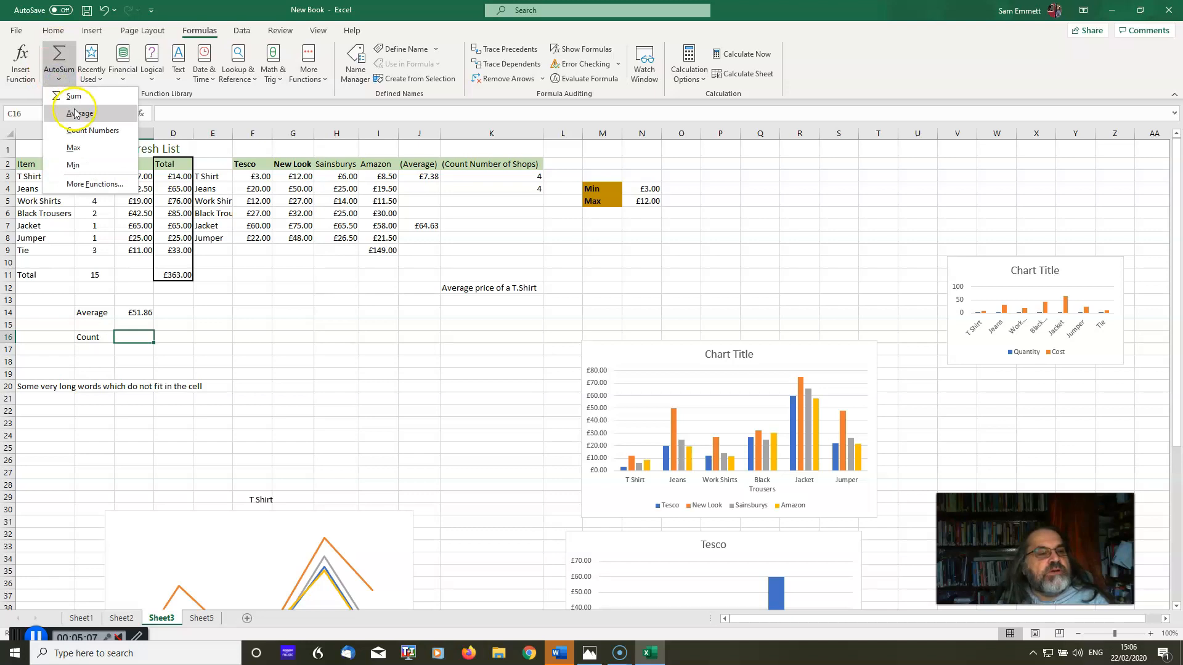
click(85, 185)
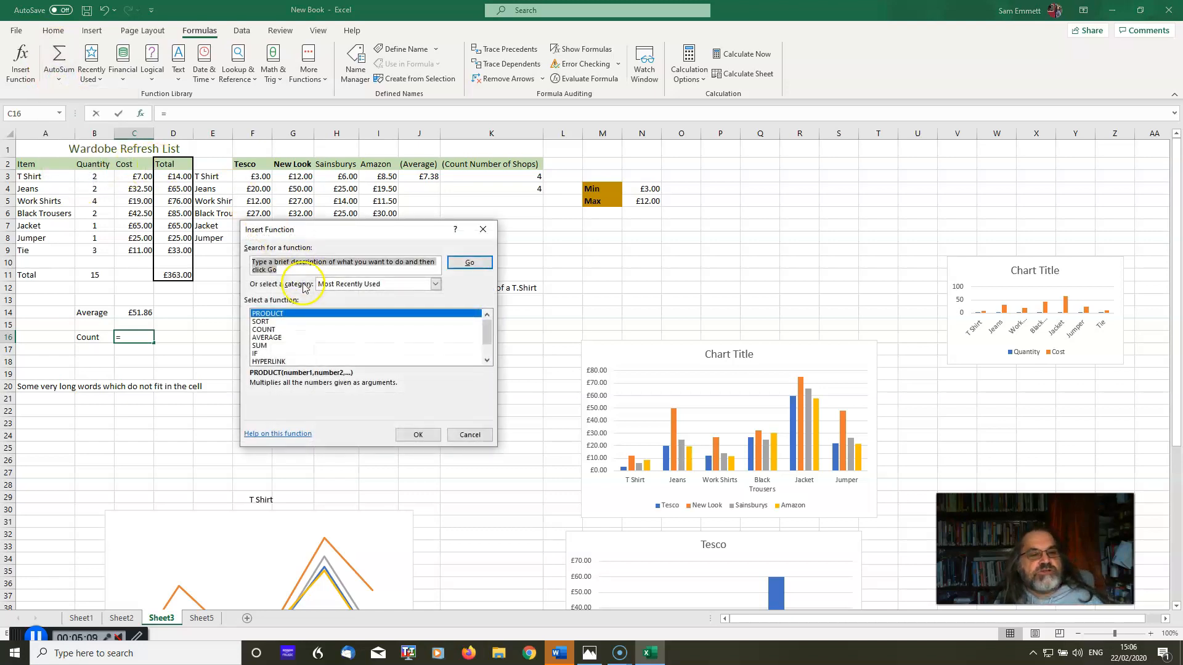
click(265, 329)
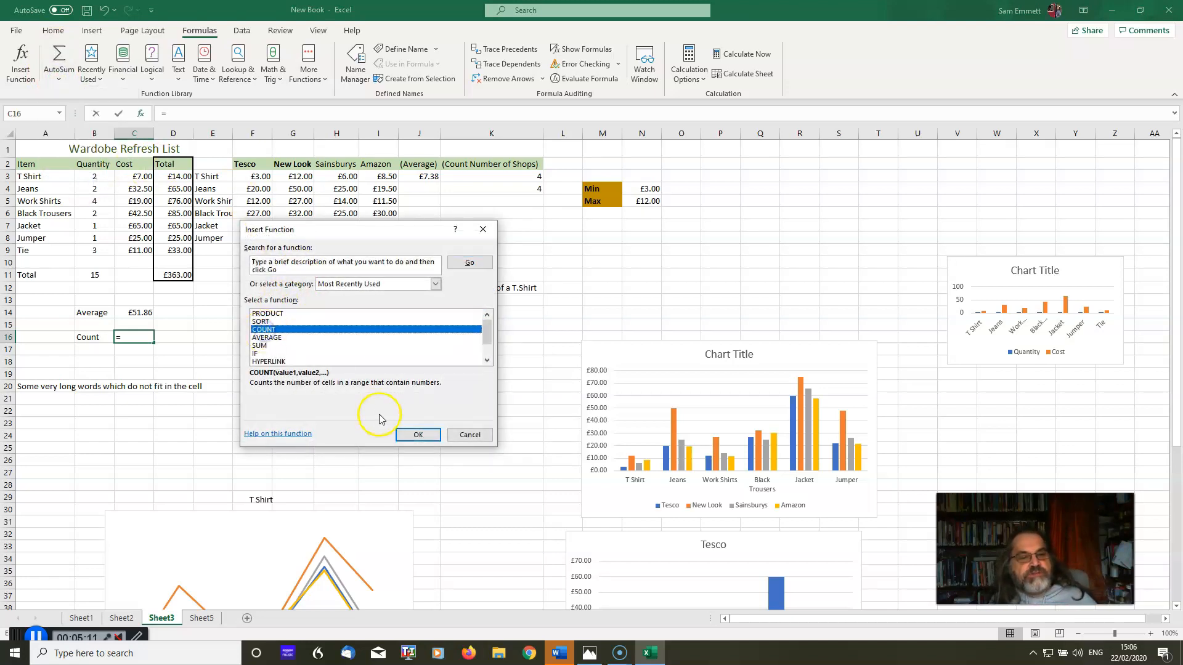
click(419, 434)
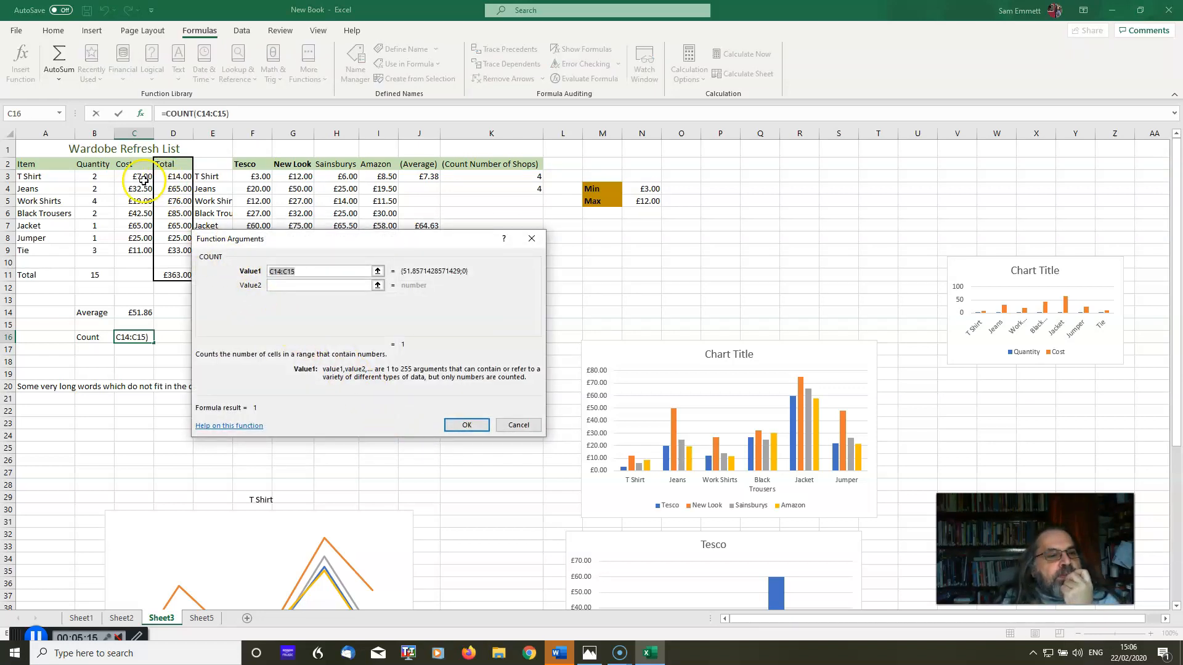
drag(131, 177, 140, 250)
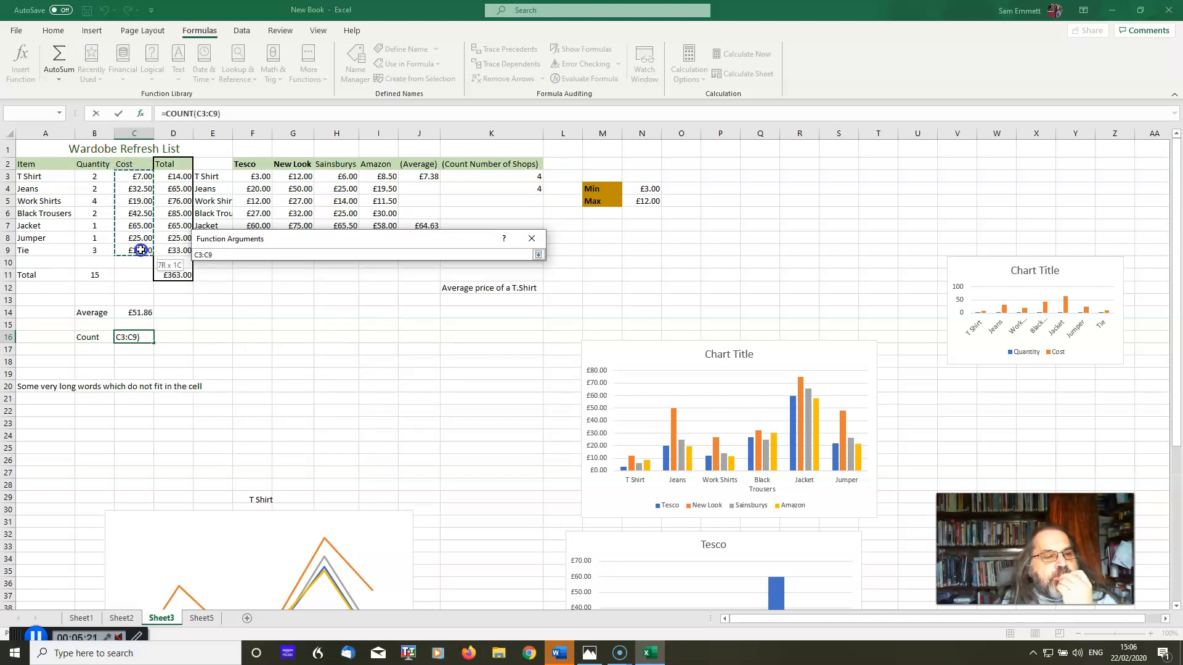
drag(140, 251, 140, 250)
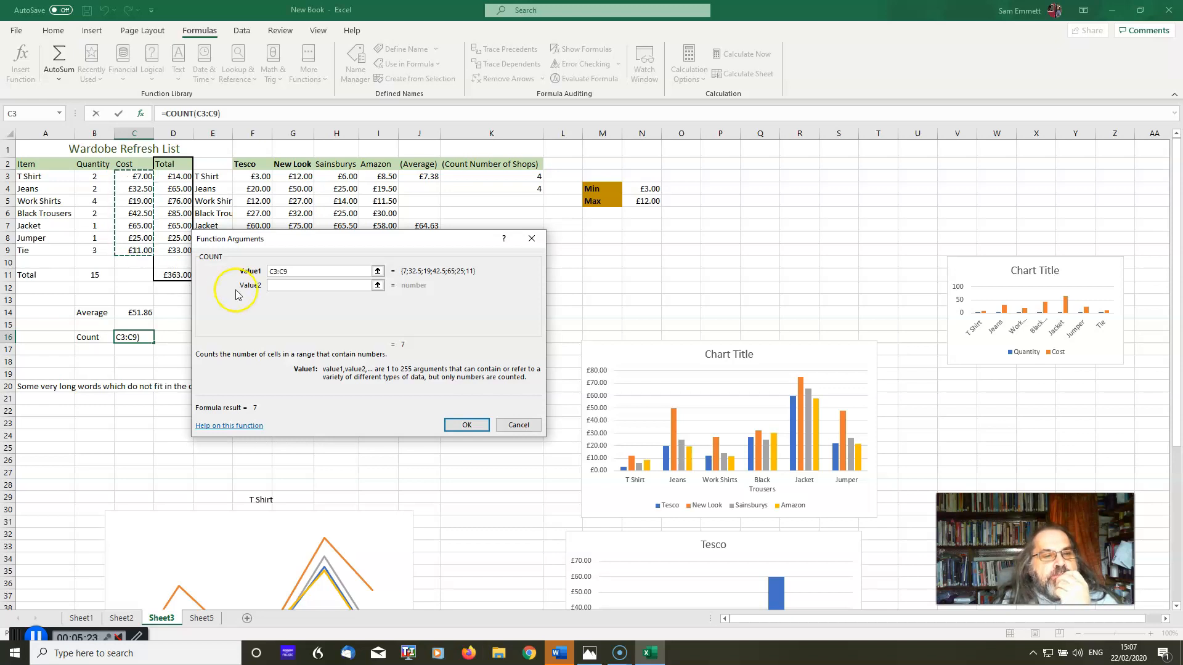
click(467, 425)
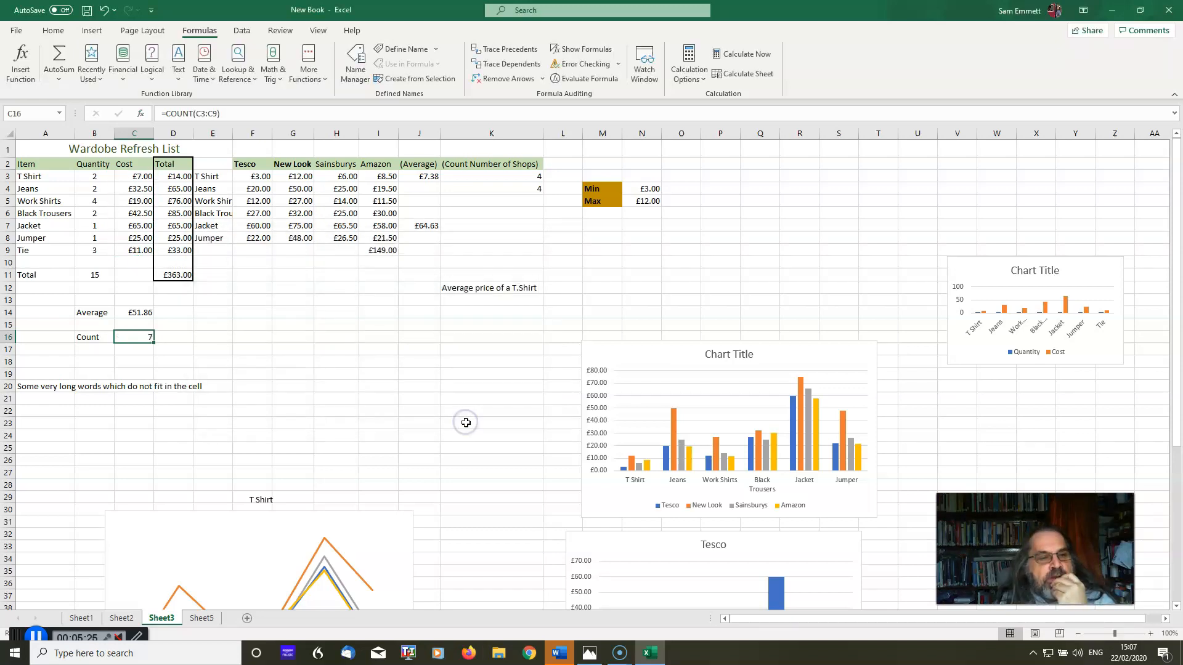
Try counting the item names A3:A9 in D16 with the AutoSum Count Numbers function, and clear the cell again
click(175, 340)
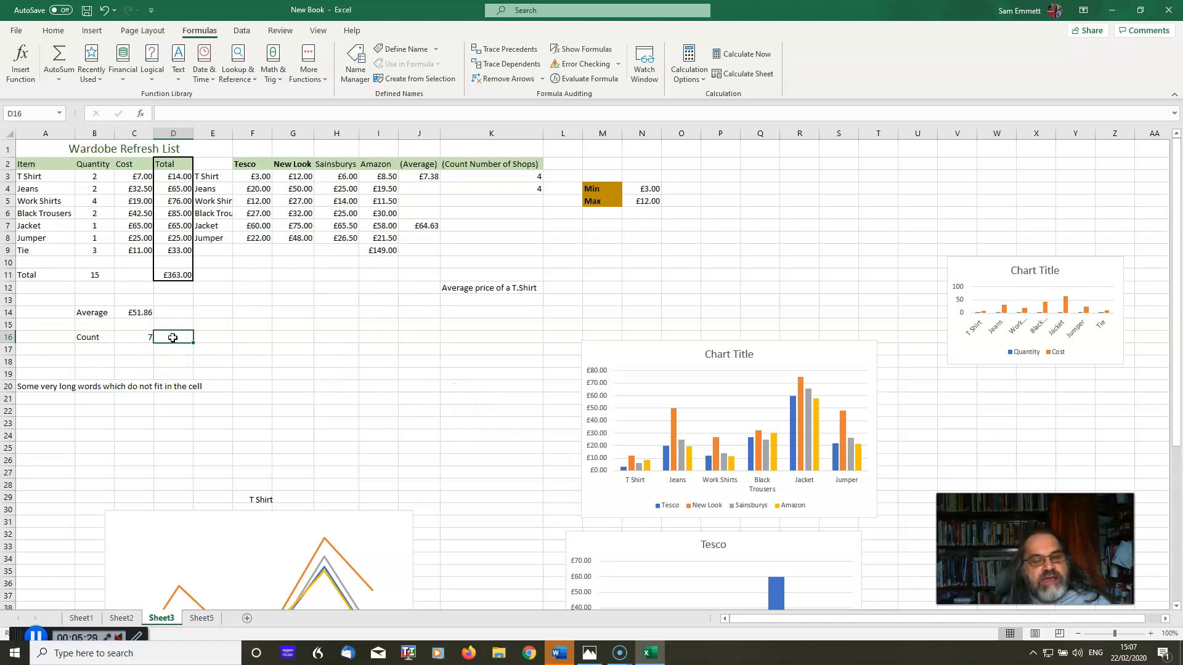
click(58, 78)
click(73, 136)
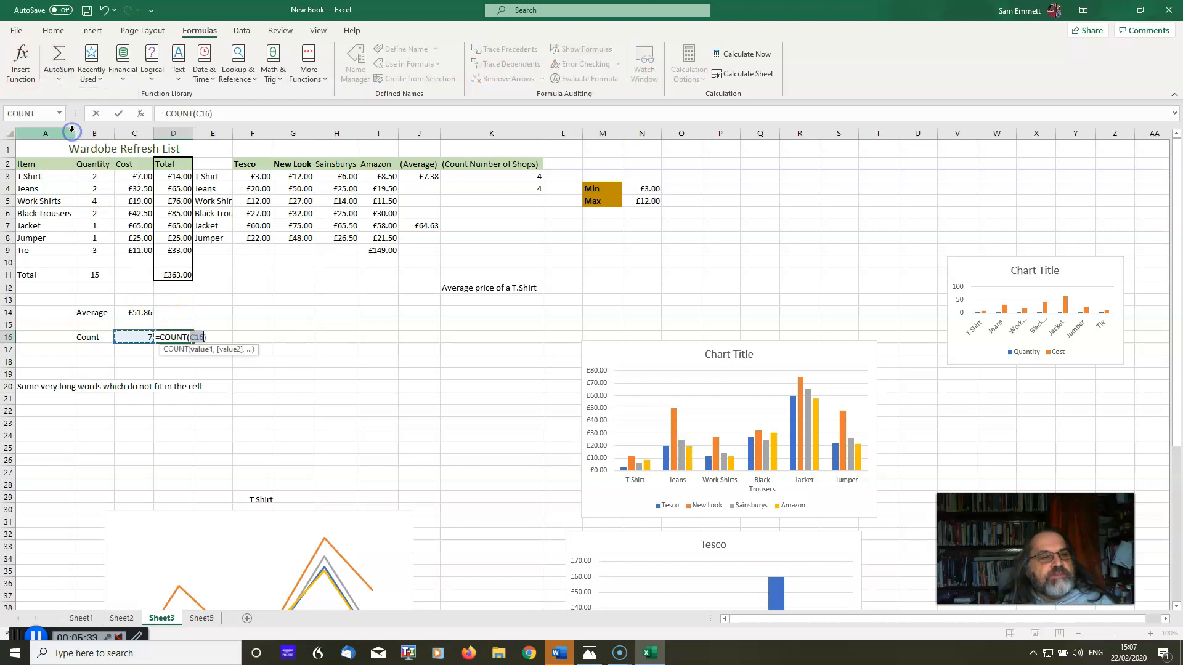
click(47, 183)
drag(46, 183, 46, 246)
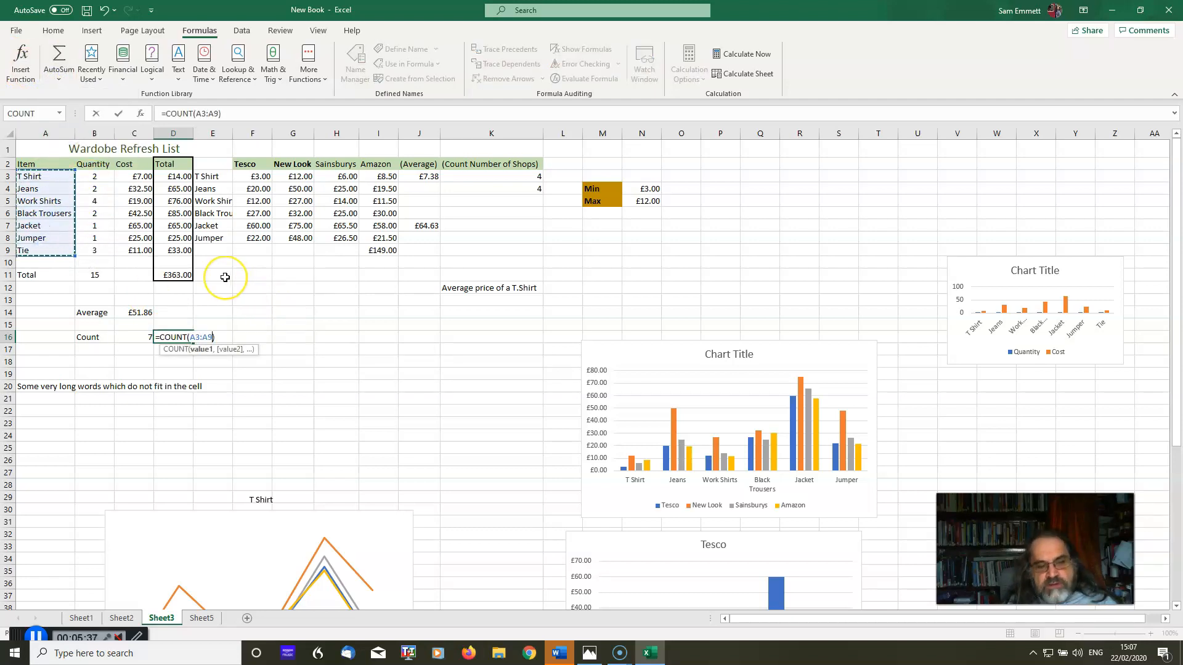
key(Return)
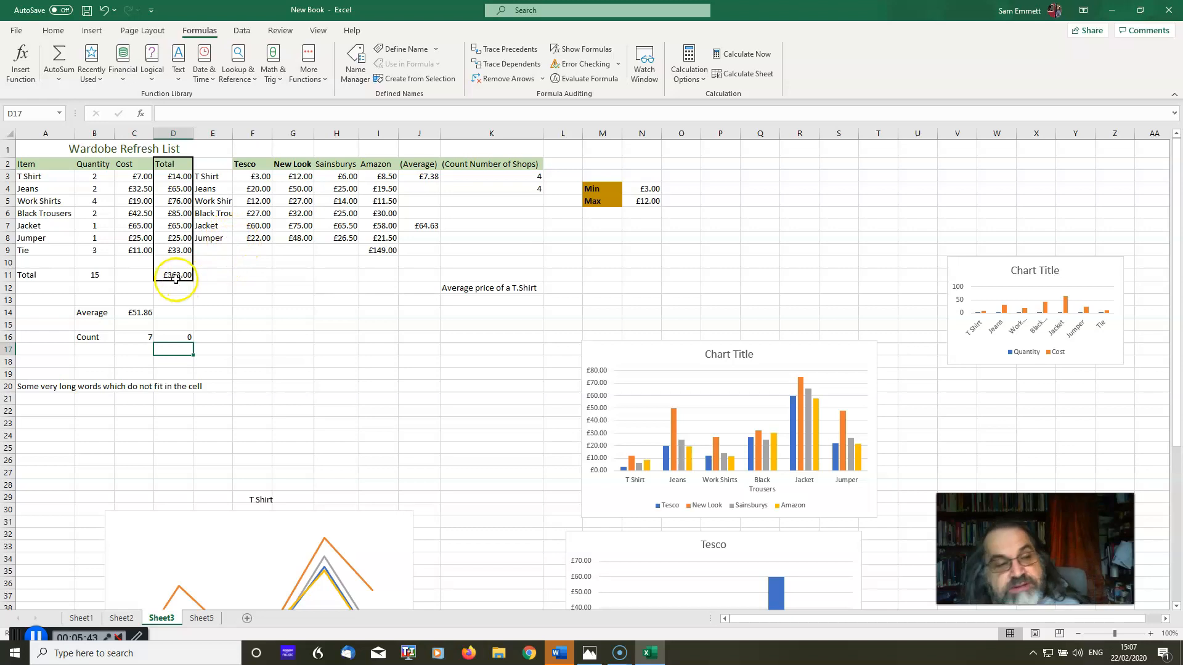
click(179, 337)
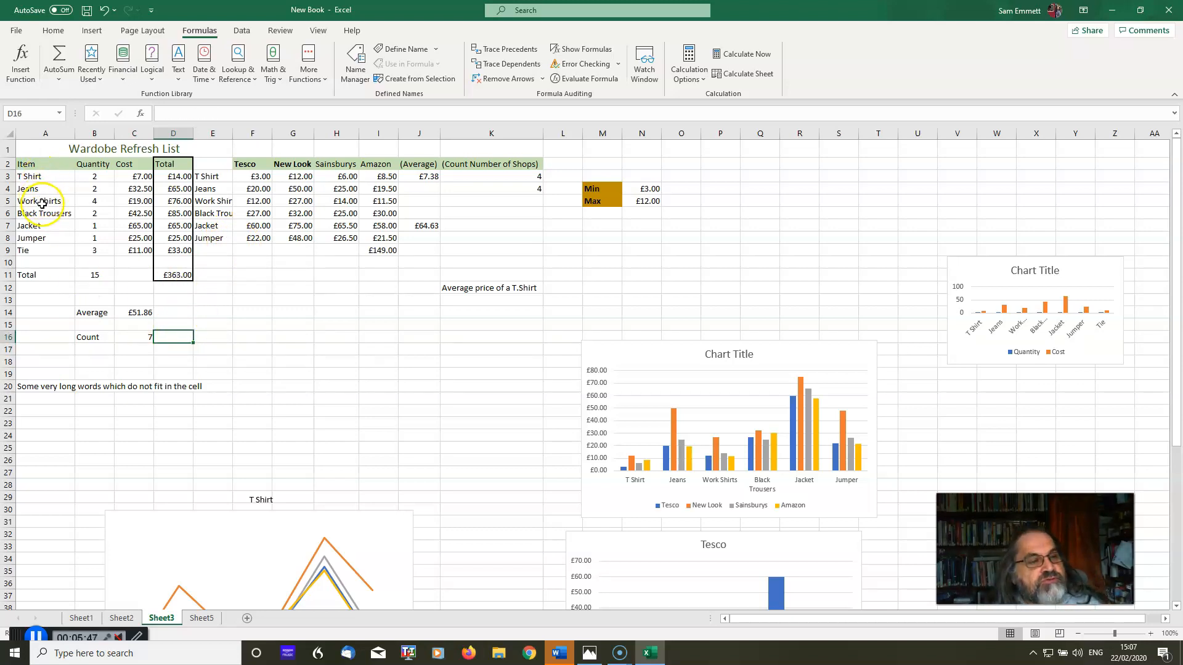
click(215, 313)
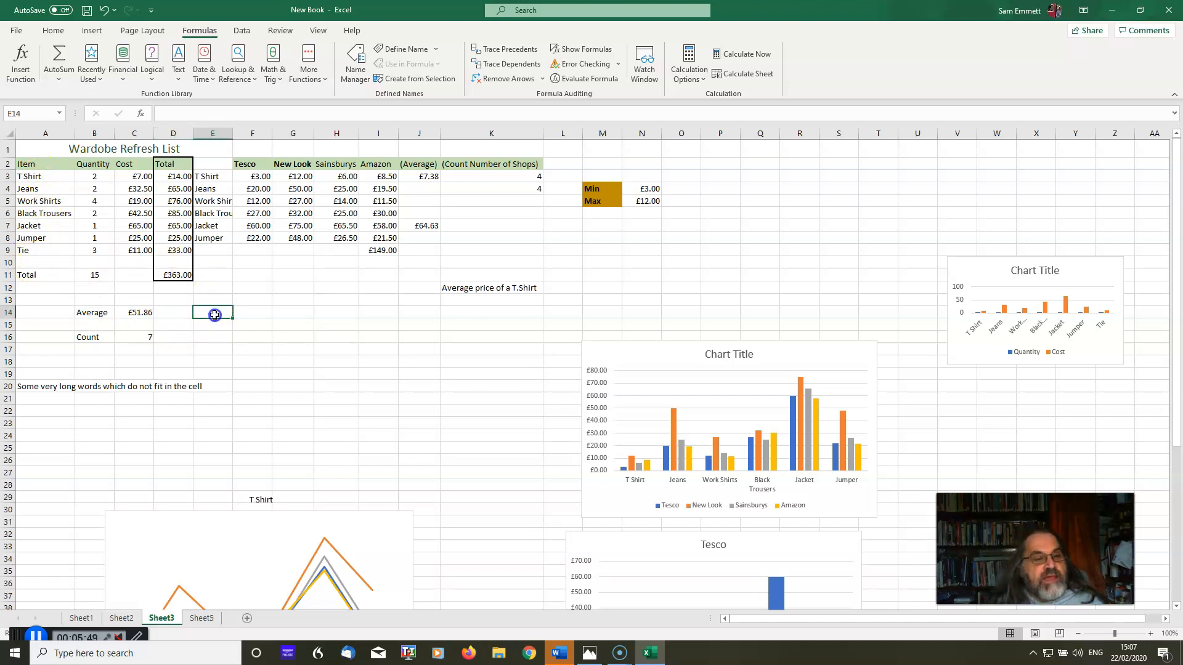
Delete the existing AVERAGE formula from cell C14 beside the Average label
click(137, 313)
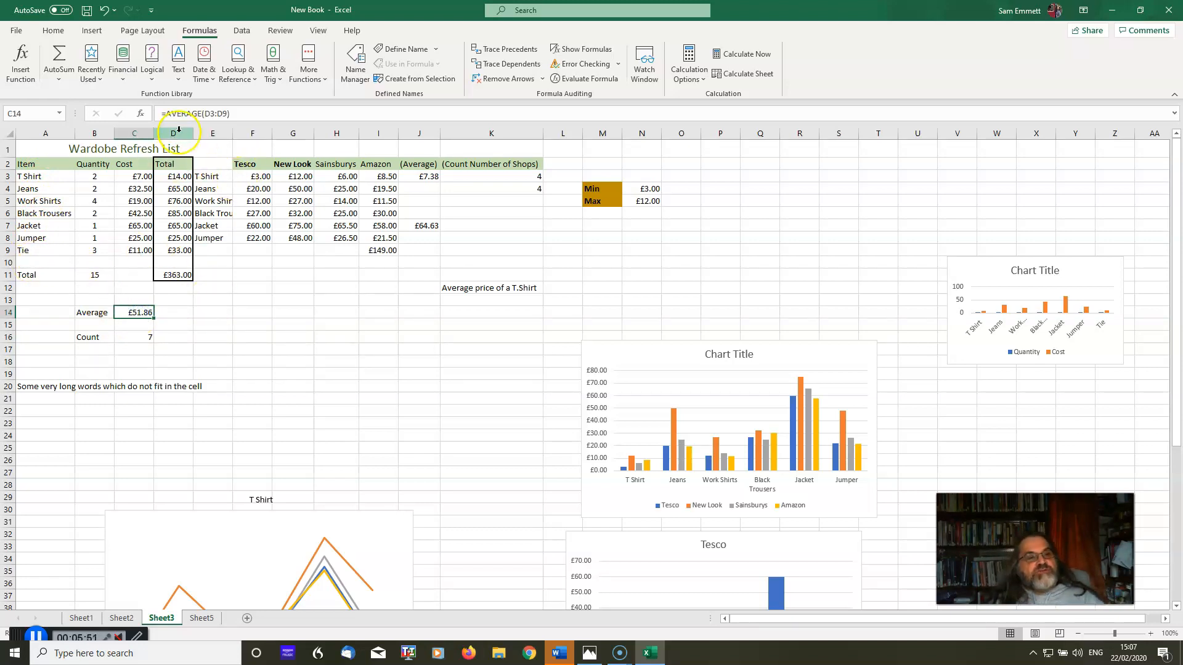
click(253, 111)
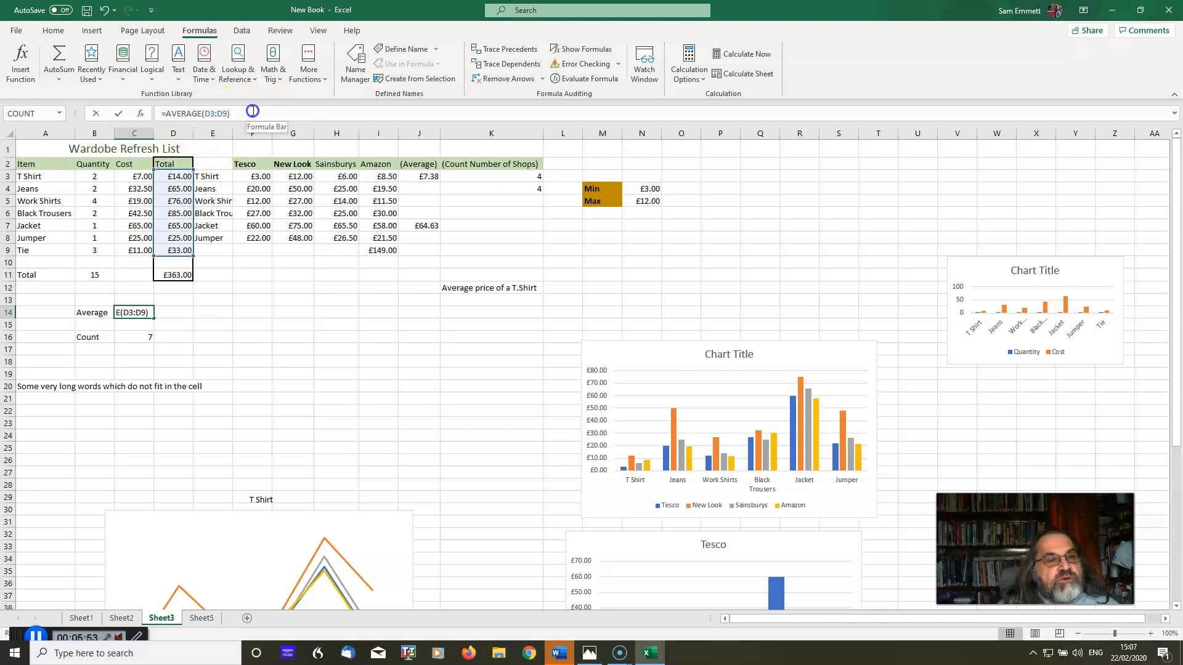
drag(252, 111, 161, 113)
key(BackSpace)
double_click(135, 313)
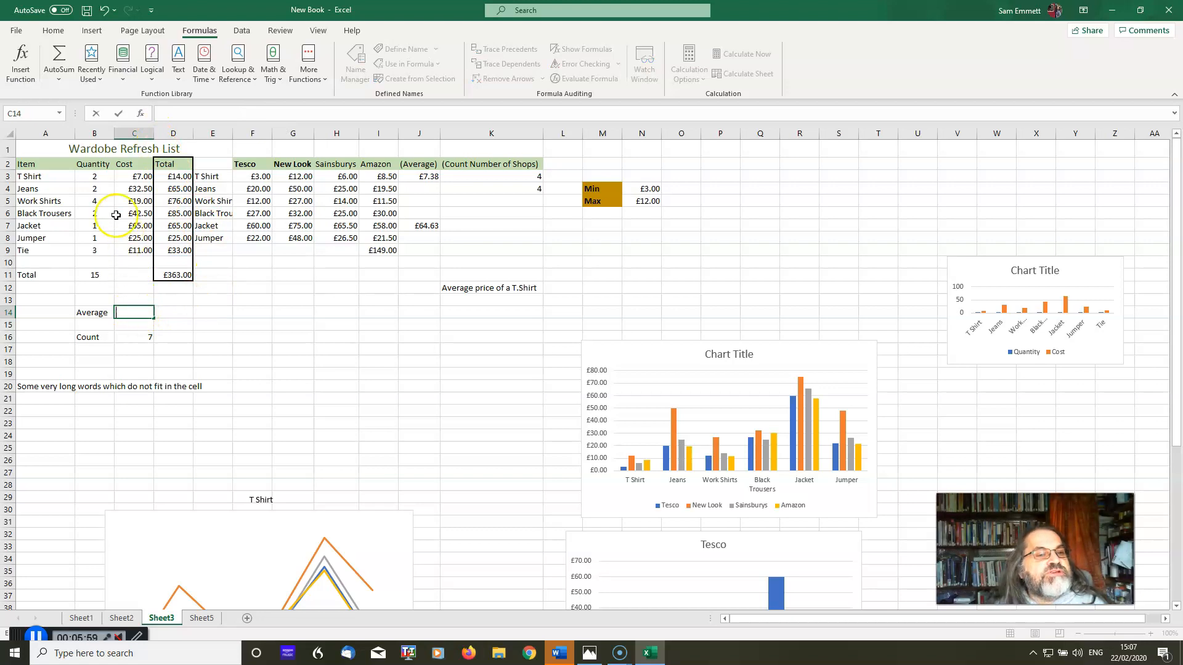
Insert an AVERAGE function in C14 that averages the item totals in D3:D9
click(58, 80)
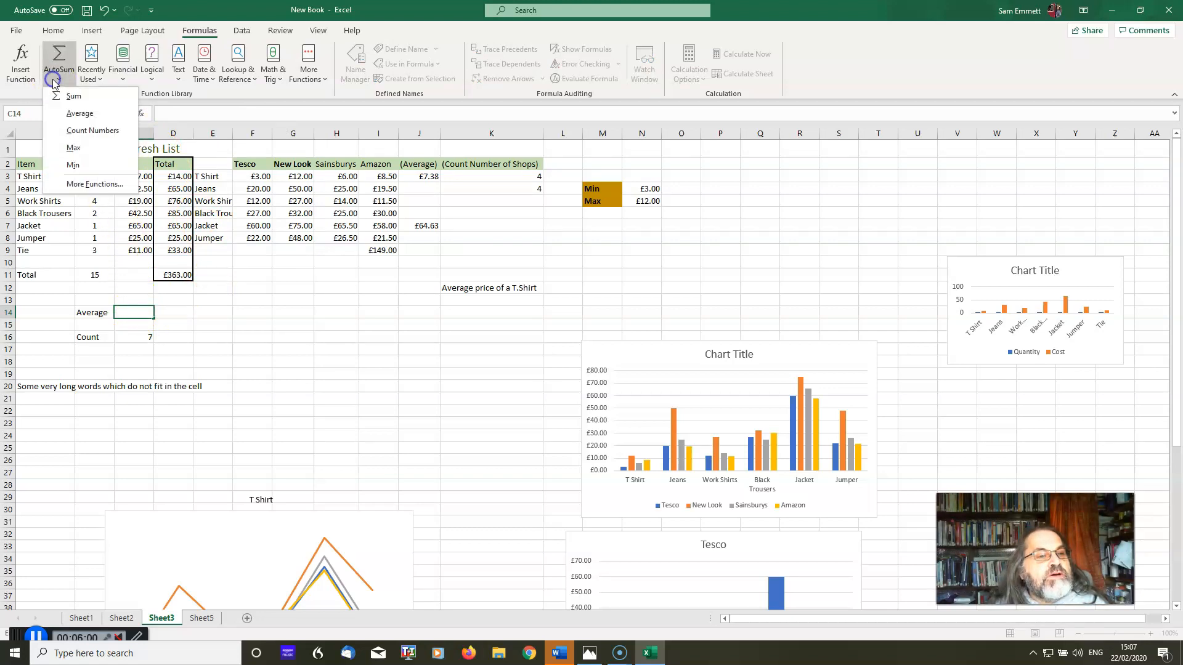
click(70, 112)
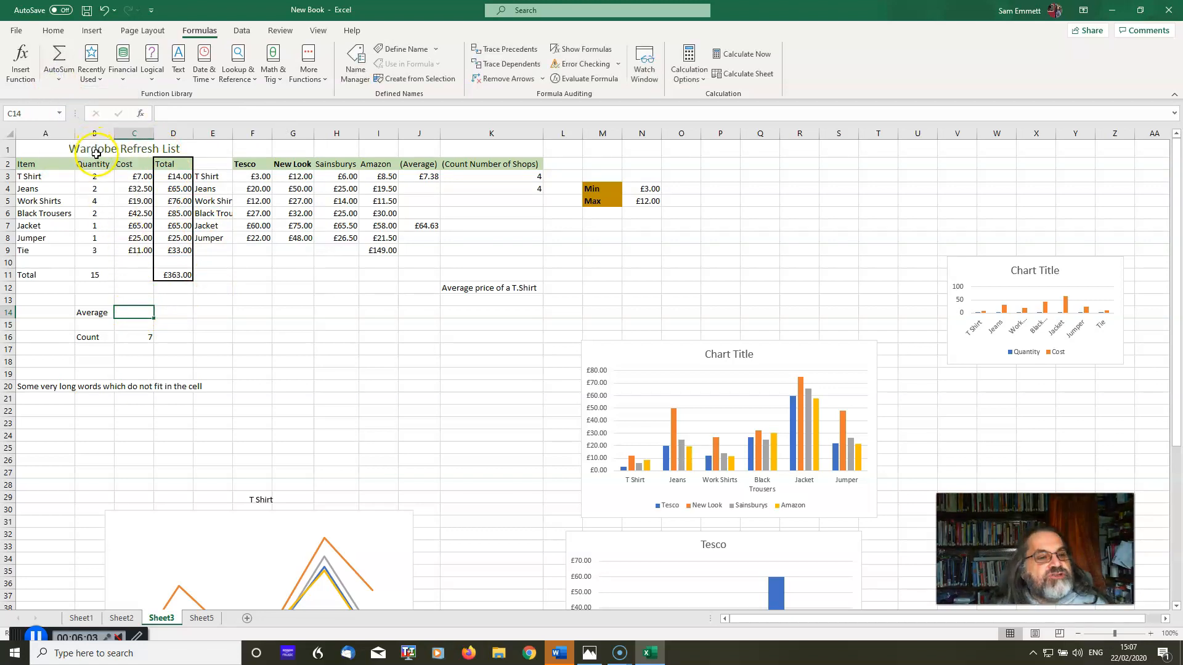
click(135, 309)
click(57, 78)
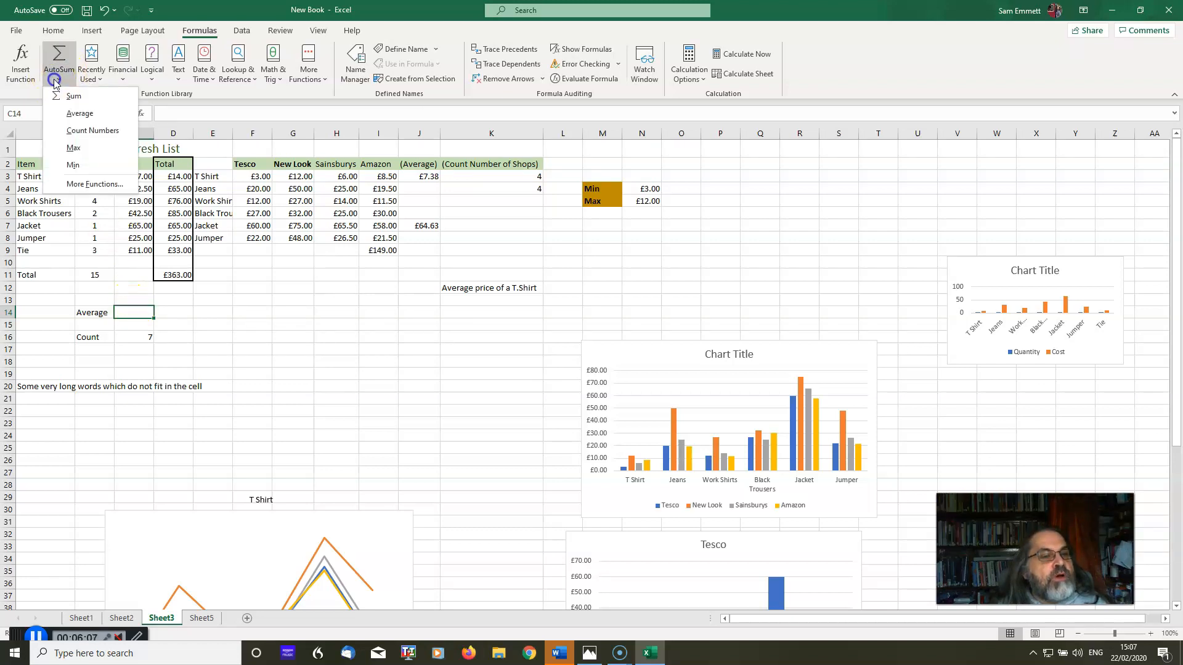
click(75, 116)
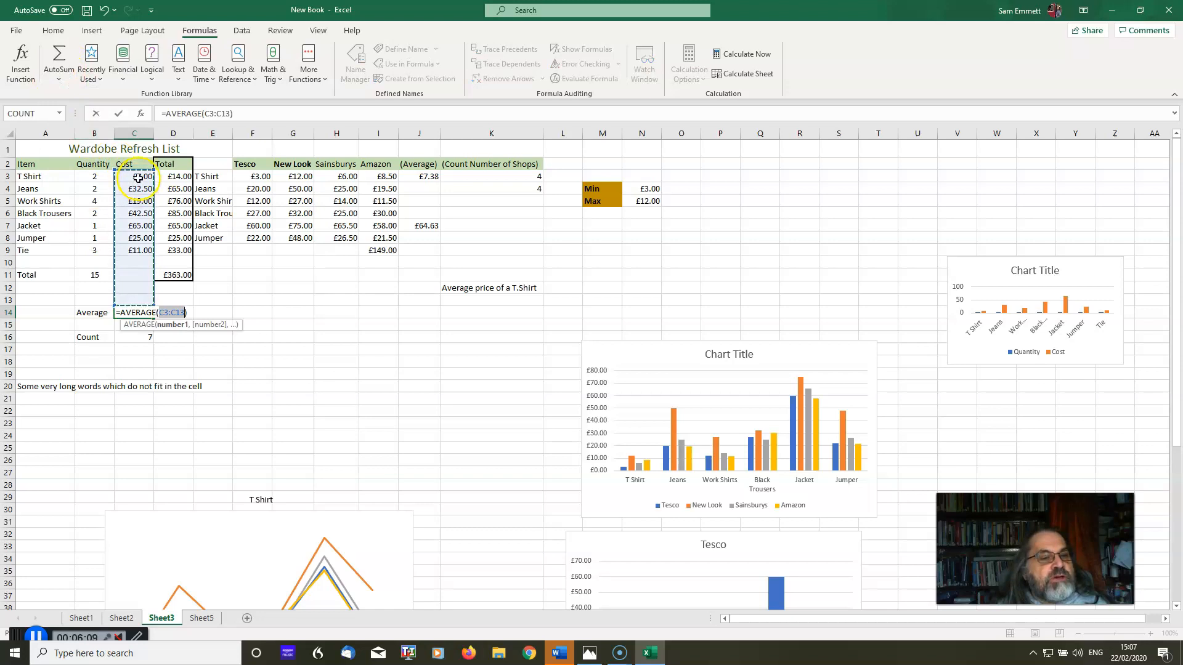
click(177, 177)
drag(177, 177, 173, 254)
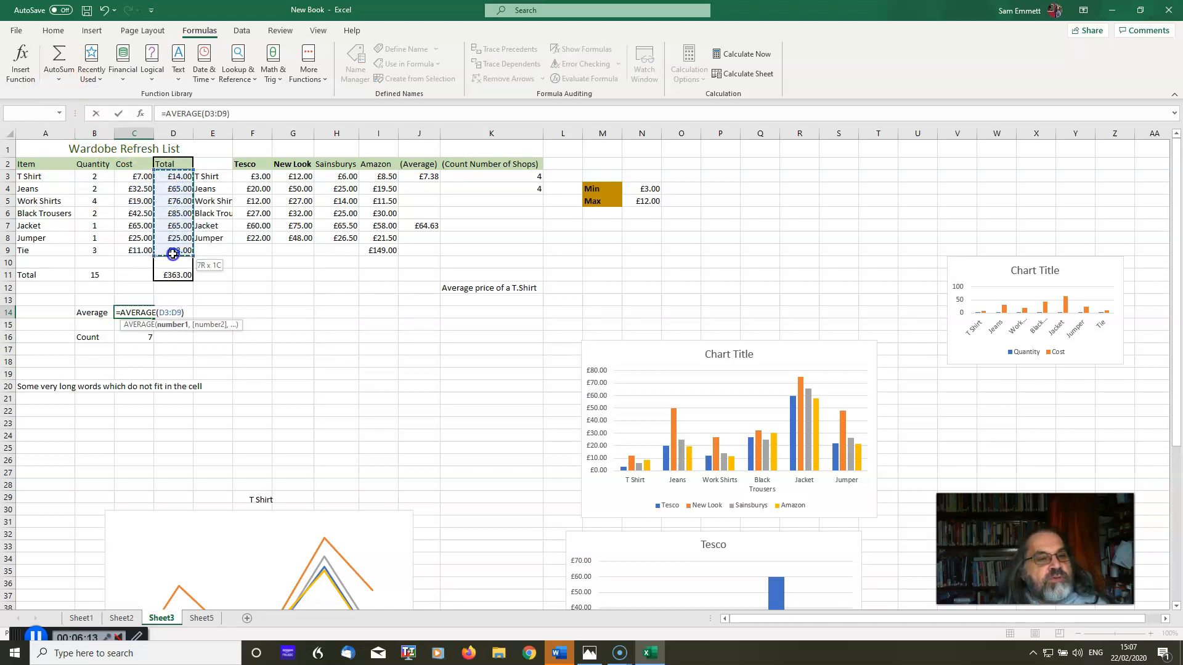
key(Return)
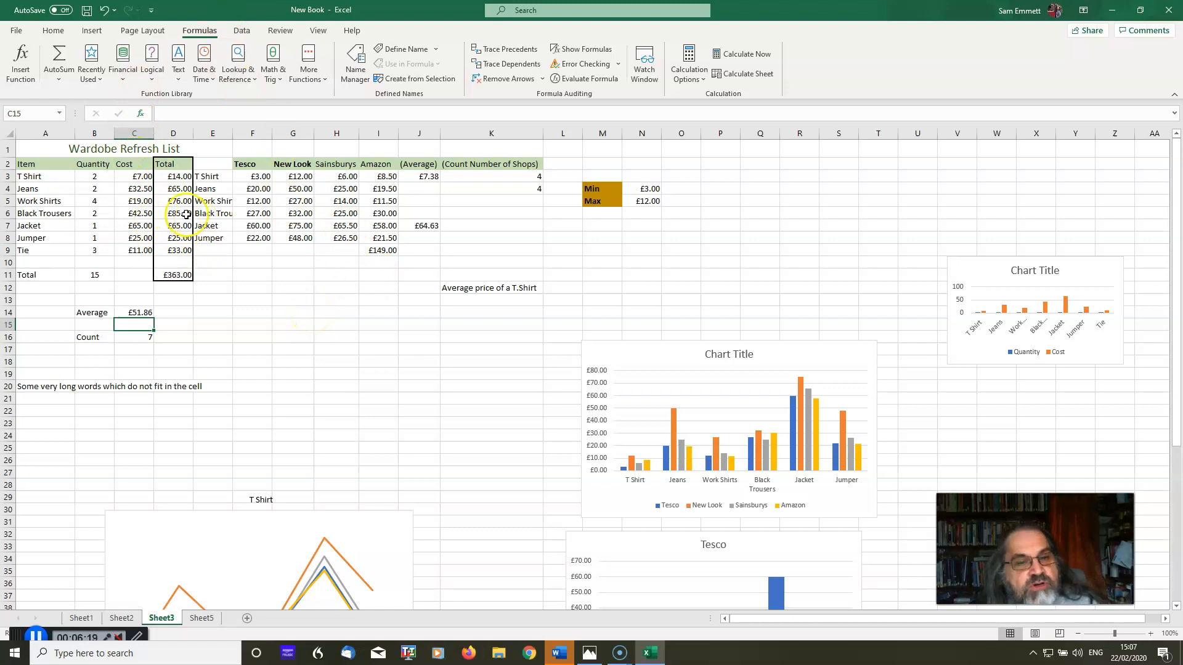
Check the existing formulas in J3 and K4, and enter =AVERAGE(F4:I4) in J4 for the average Jeans price
click(432, 176)
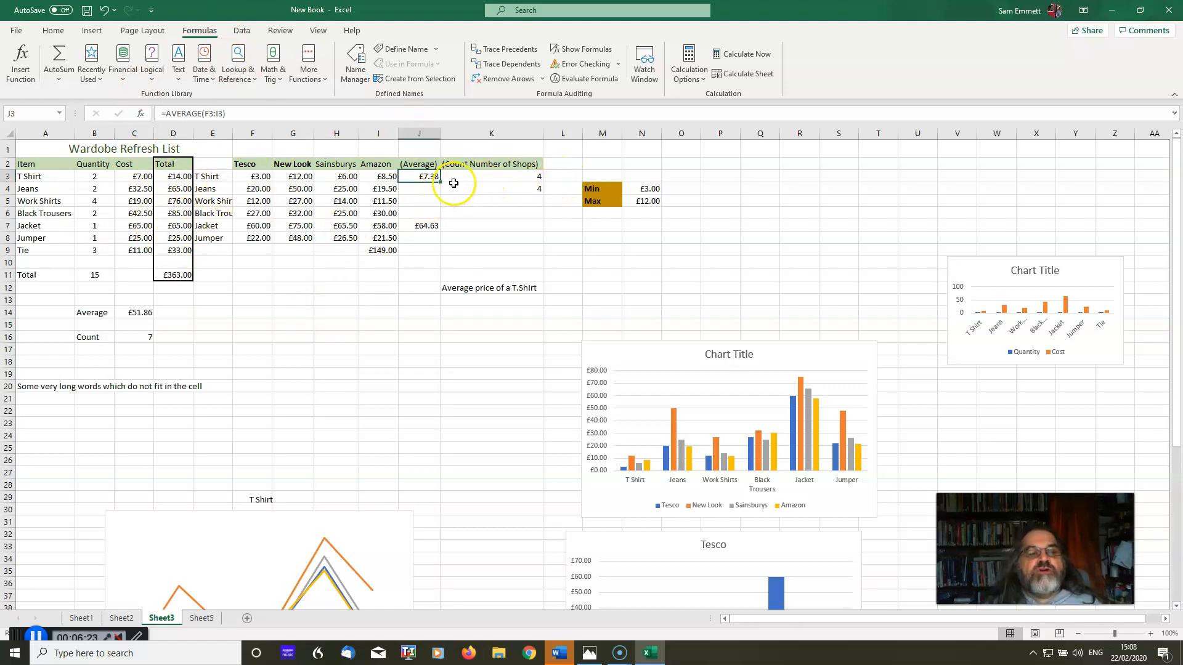
click(523, 189)
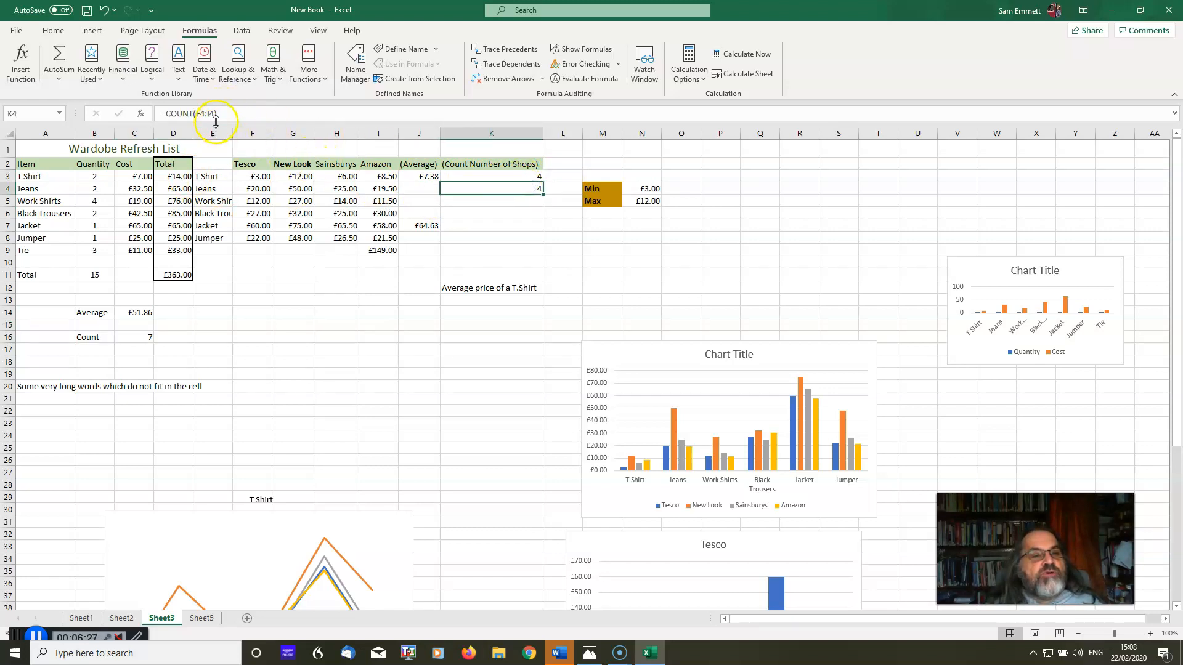
drag(390, 189, 253, 186)
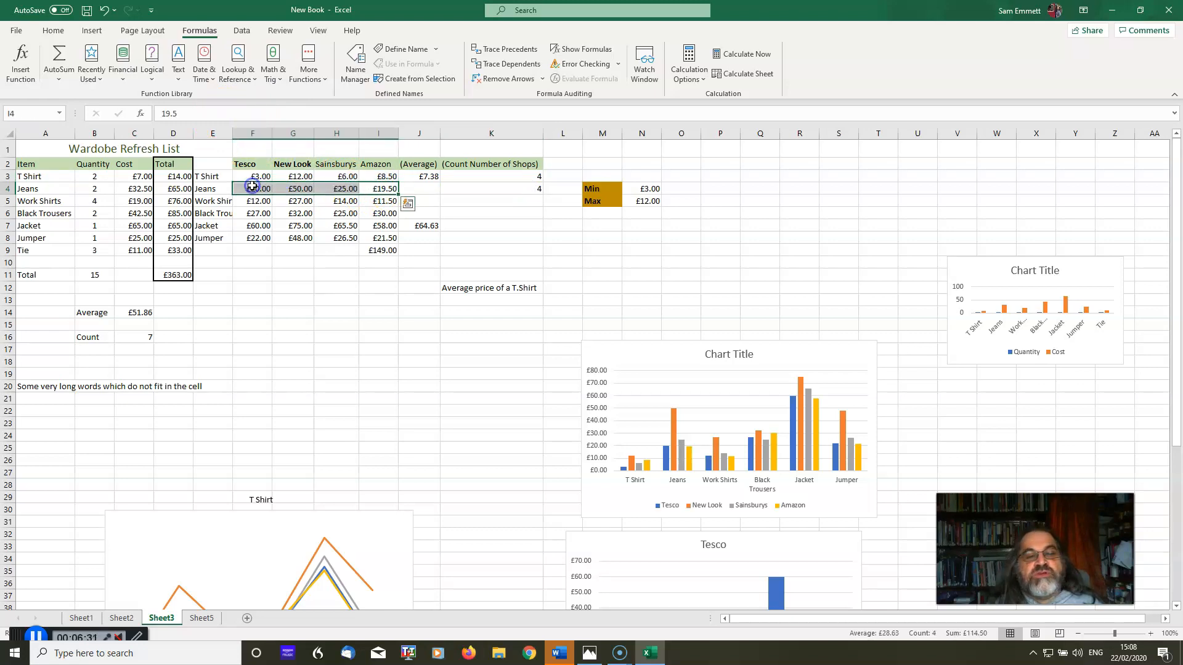
click(484, 203)
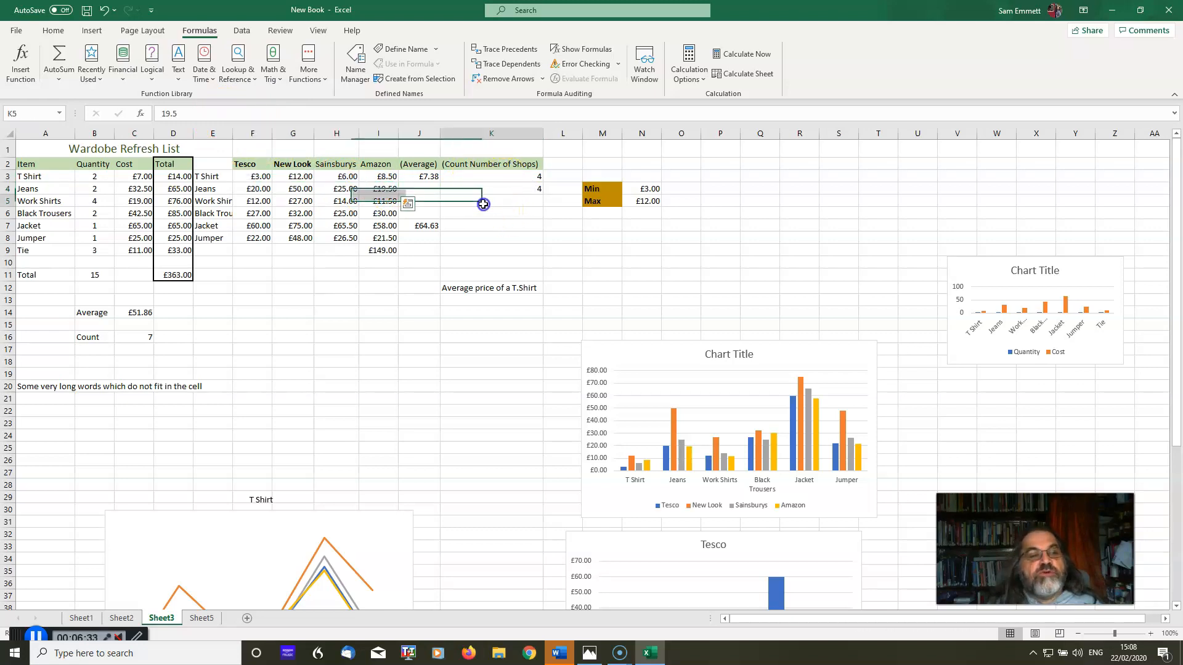
click(419, 176)
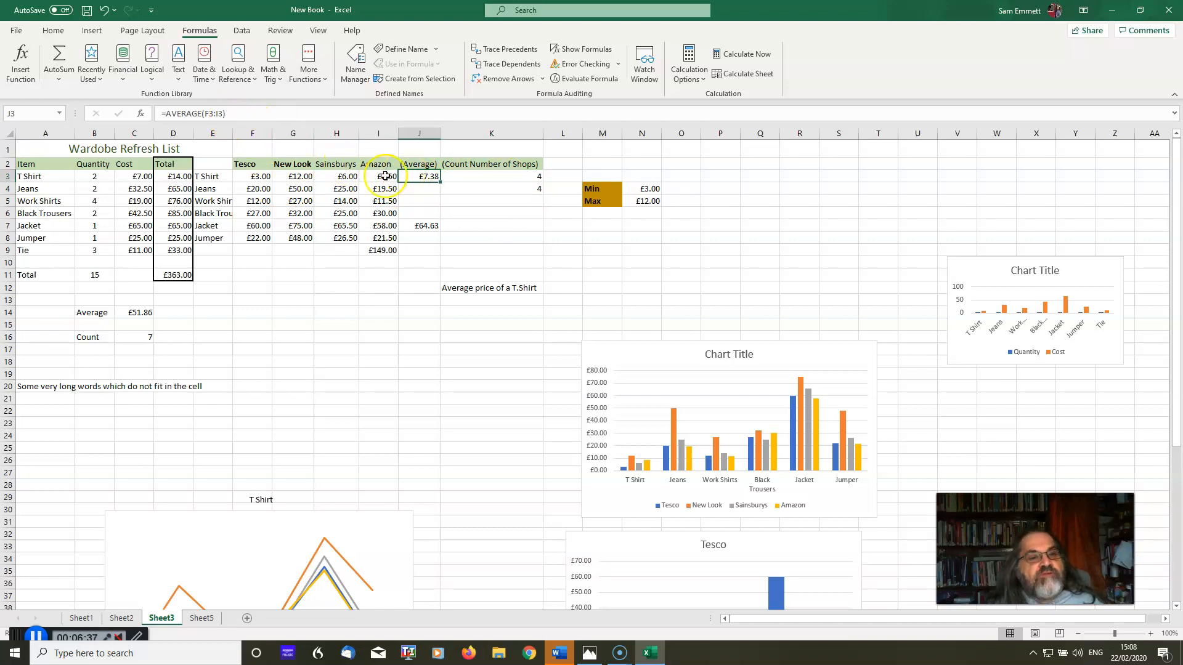
click(417, 192)
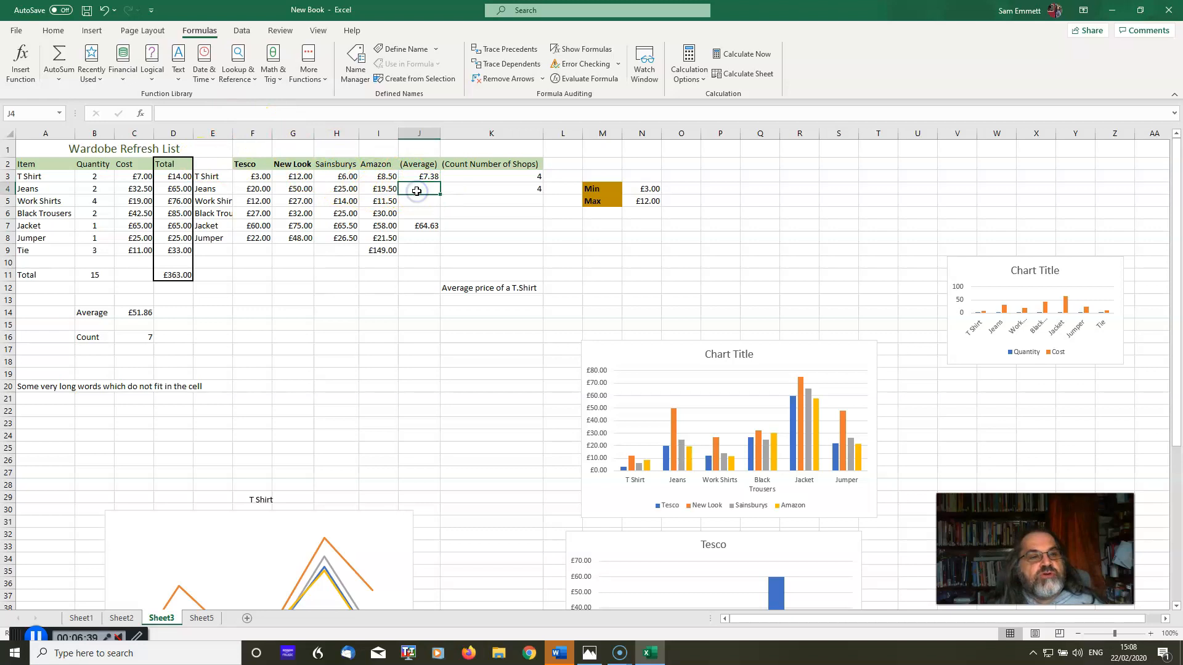
click(181, 114)
text(=AVERAGE()
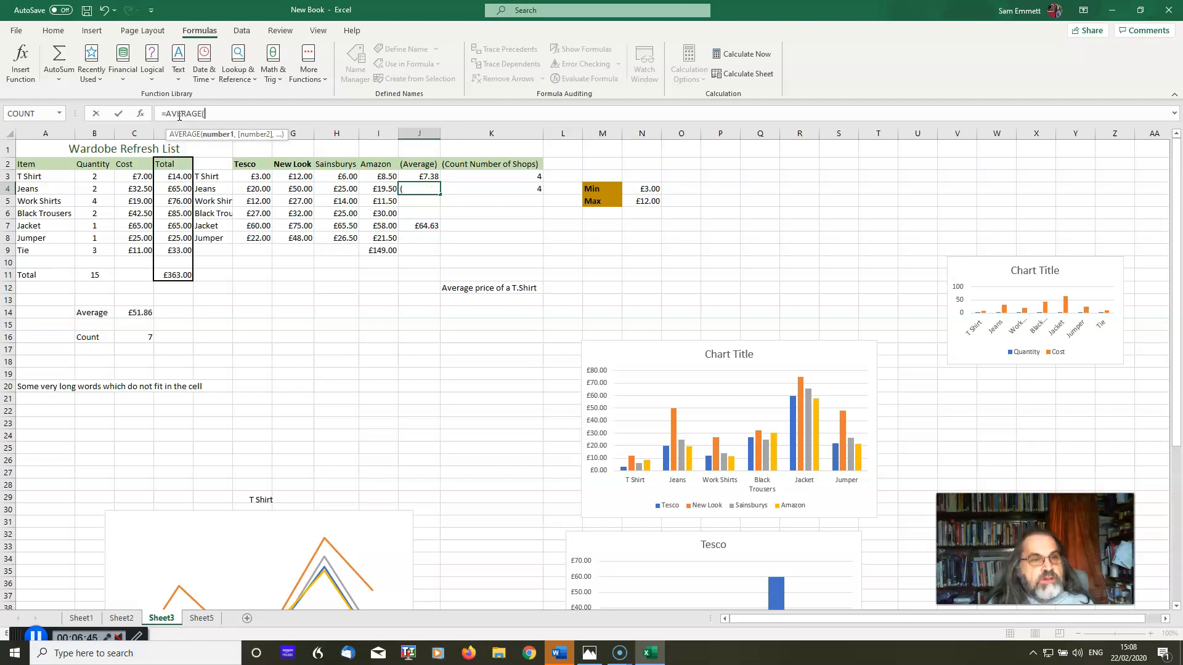
click(249, 188)
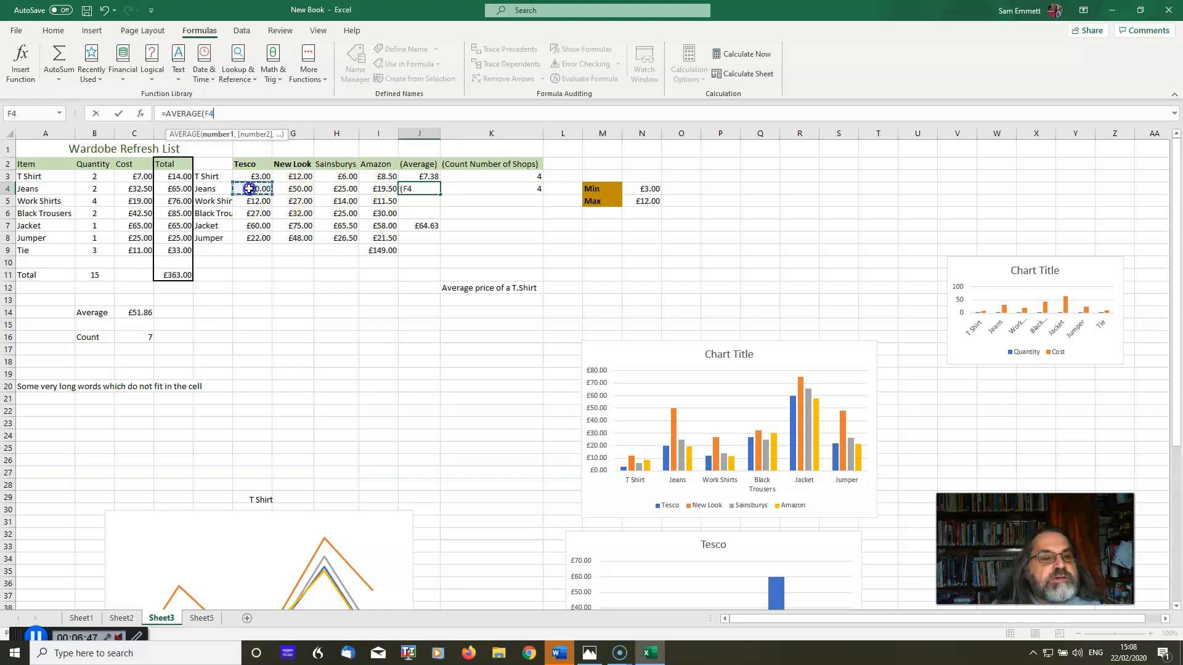
drag(249, 188, 370, 184)
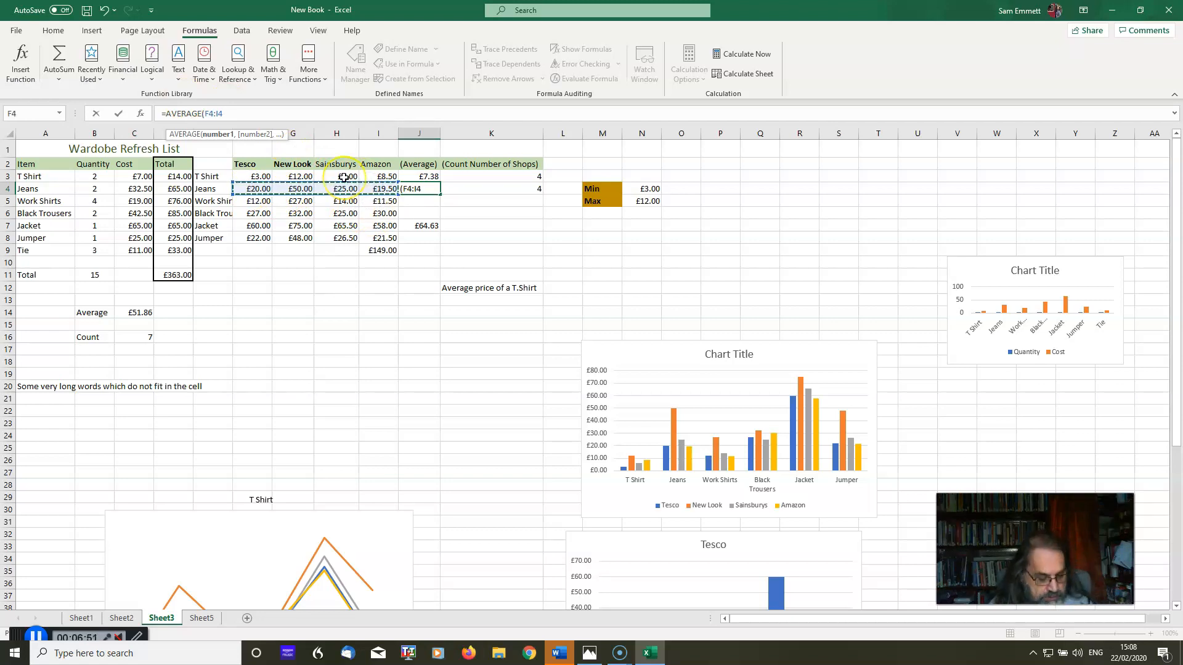
text())
key(Return)
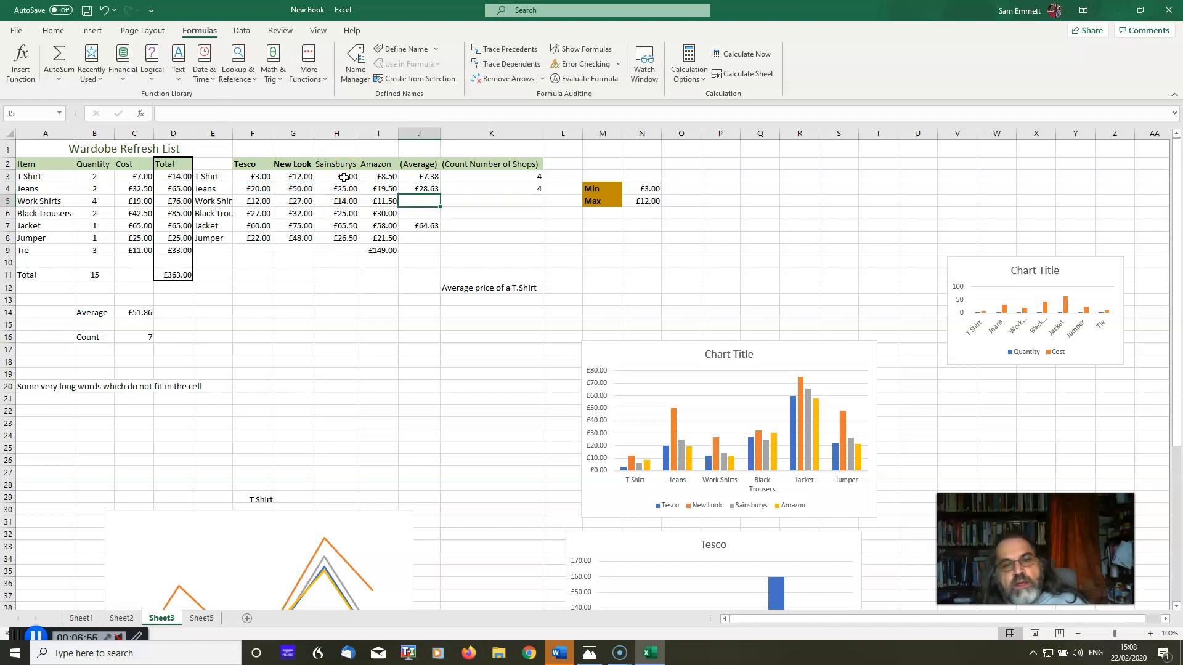
Label the columns of the Min/Max table with T Shirts in N3 and Jeans in O3
click(641, 187)
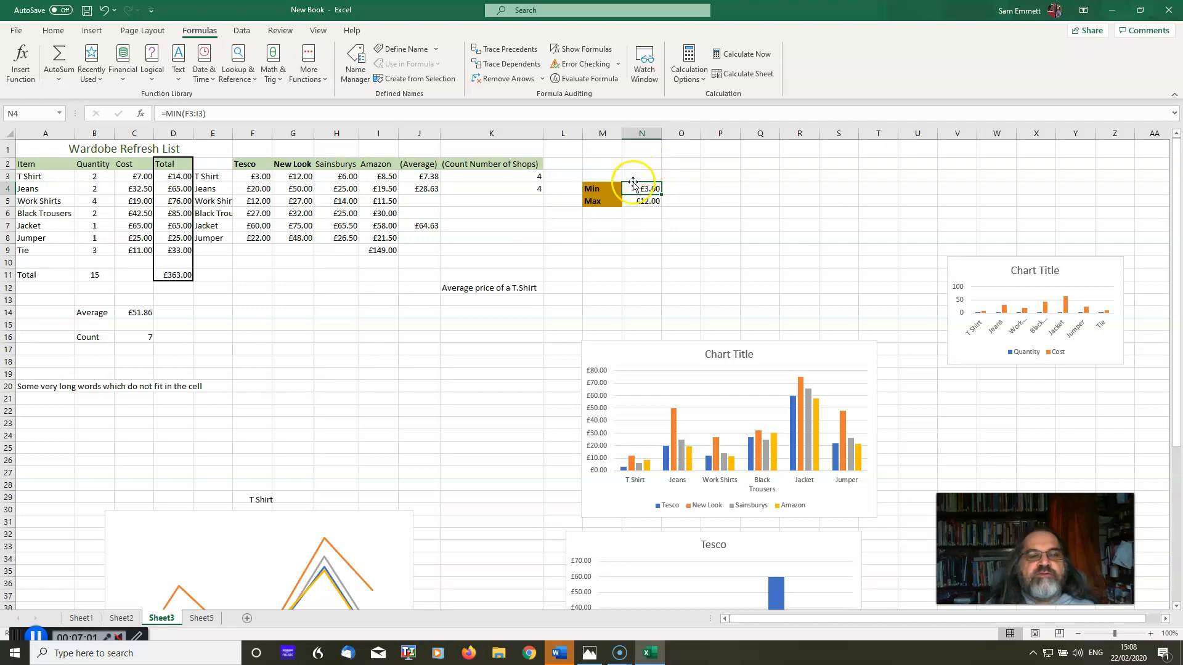
click(635, 175)
text(T)
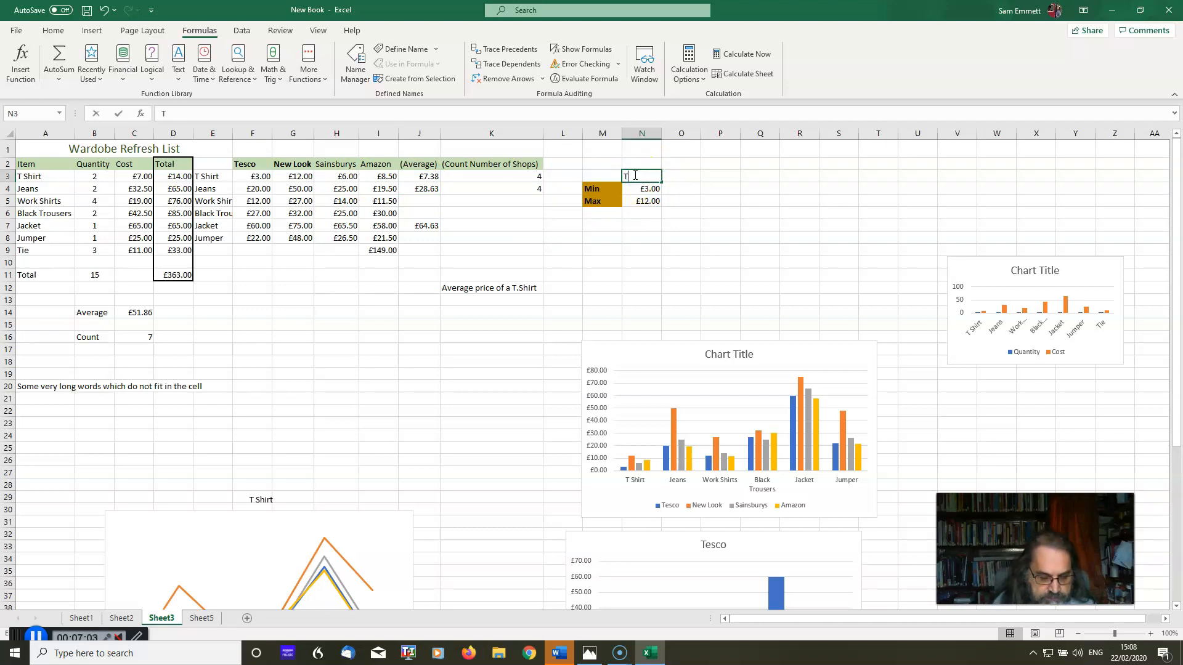
text( S)
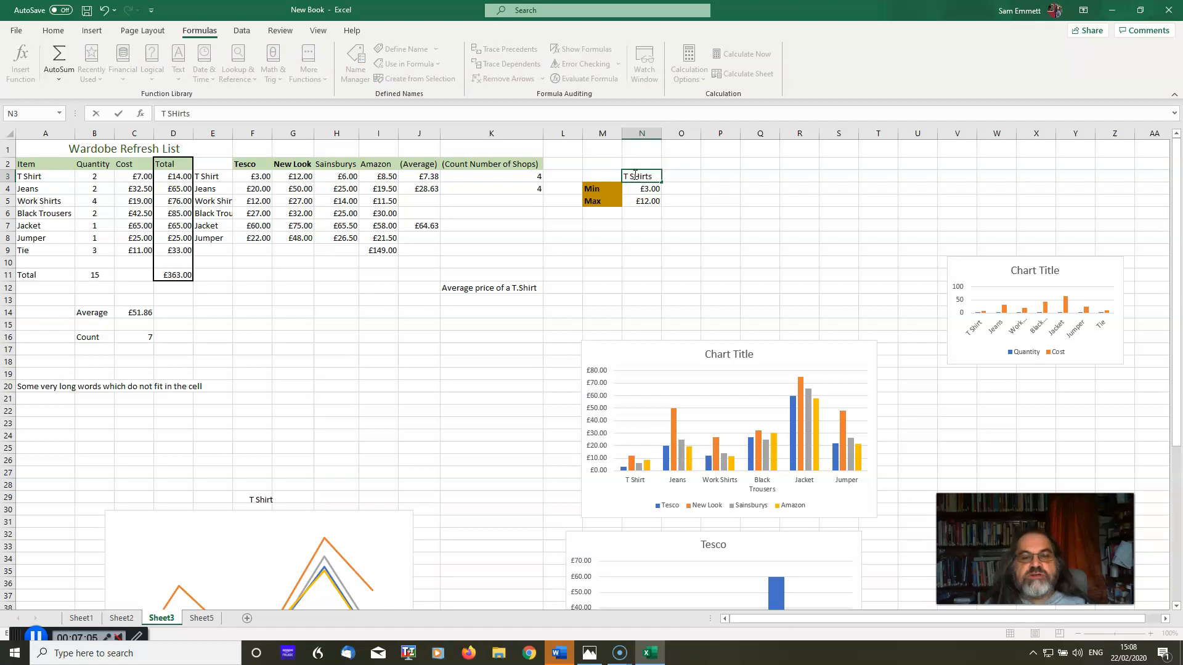
text(Hirts)
click(679, 177)
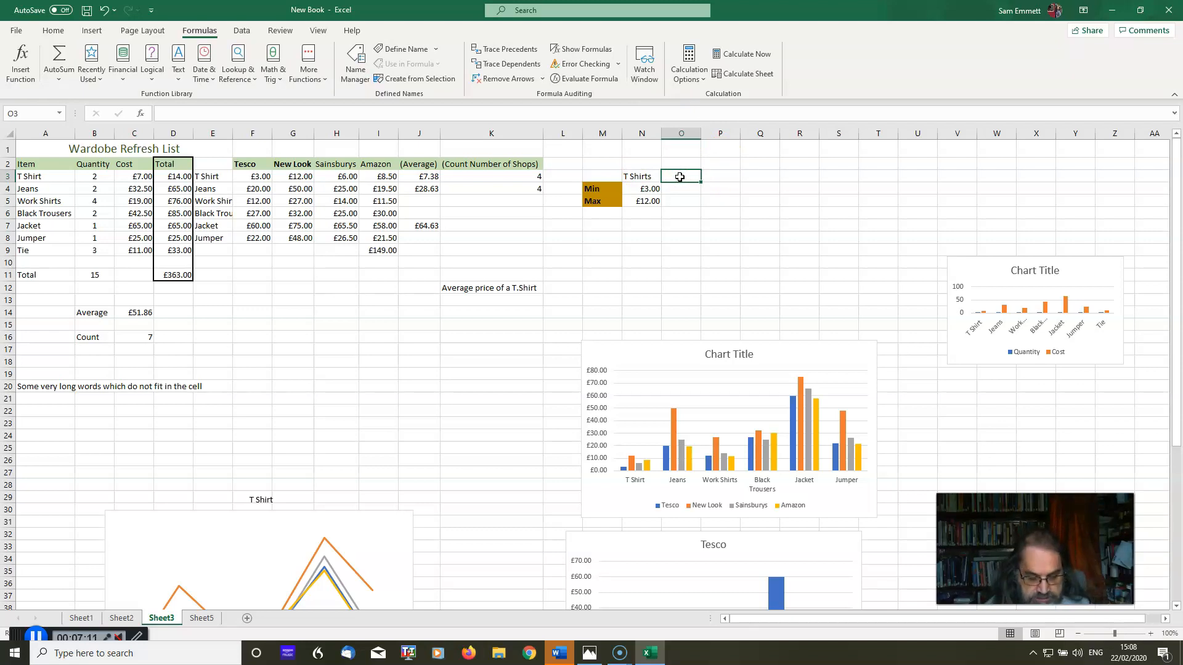
text(Jeans)
key(Return)
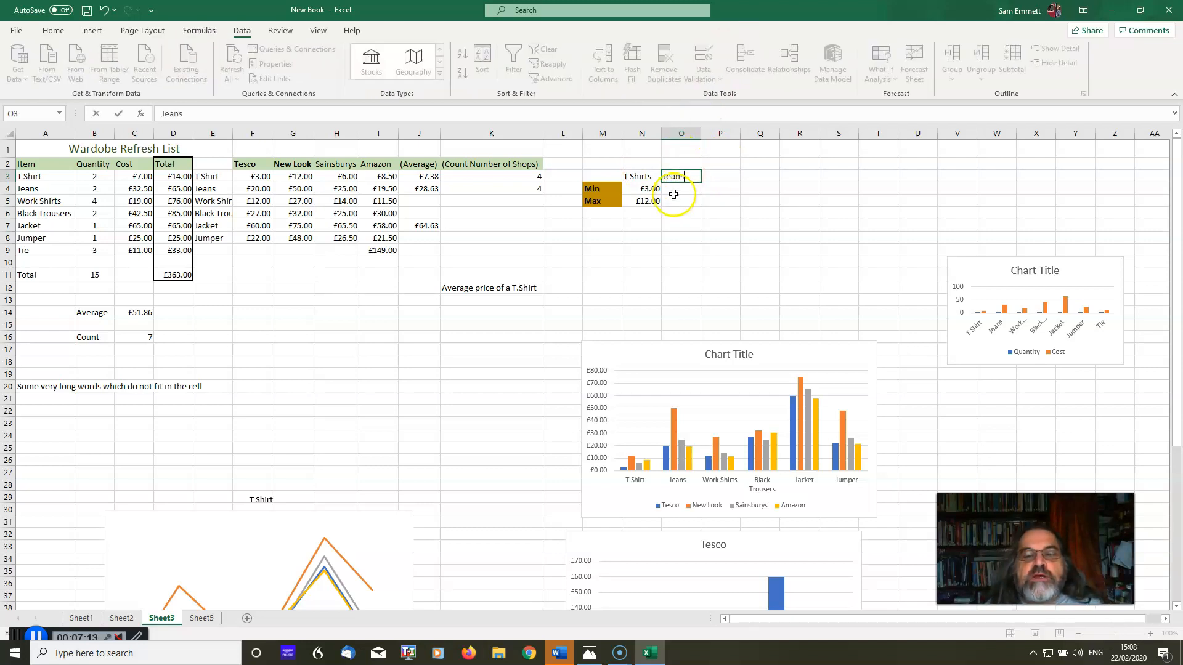
Insert a MIN function in O4 for the lowest Jeans price across the shops in F4:I4
click(679, 203)
click(681, 192)
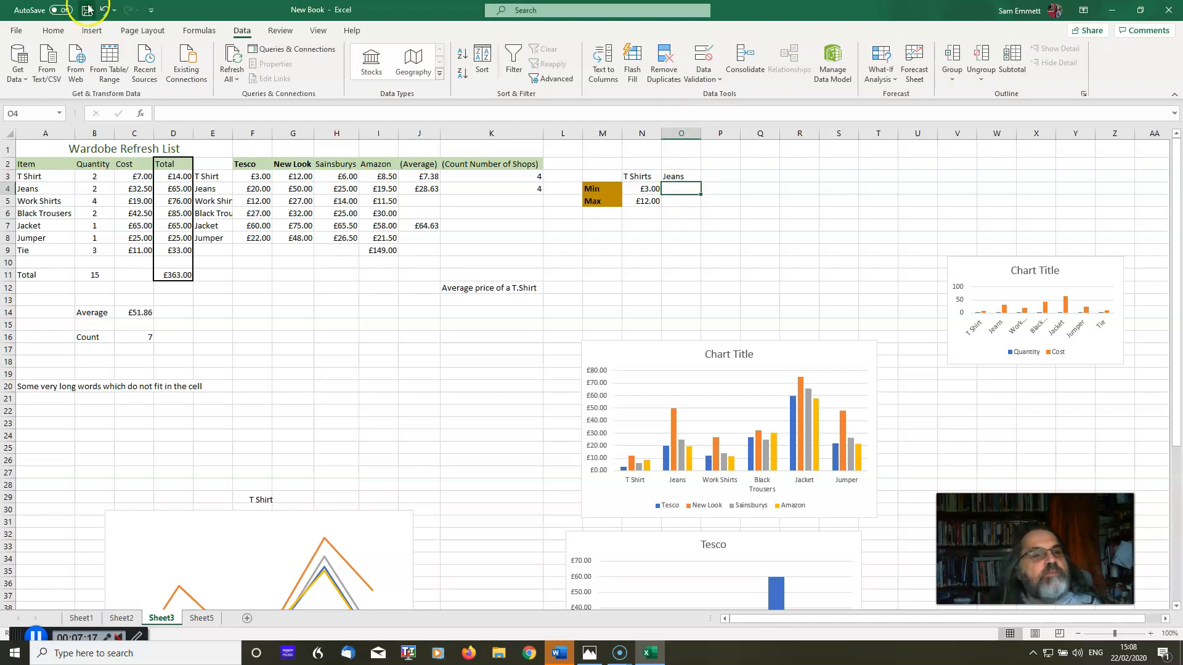
click(198, 32)
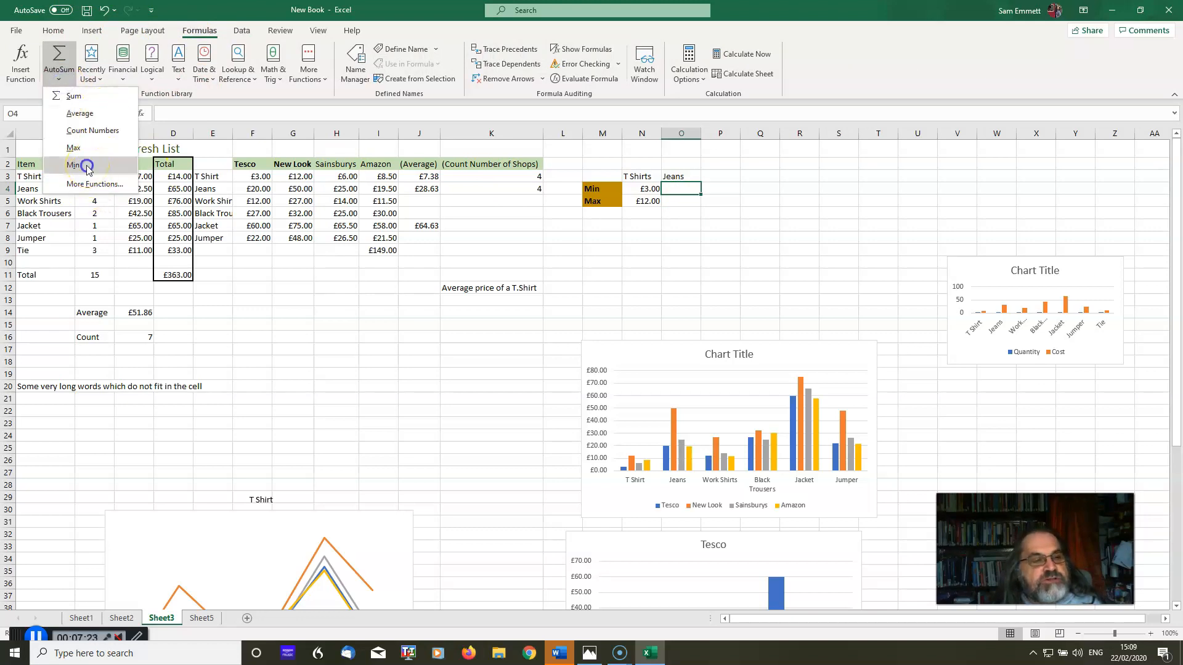
click(86, 166)
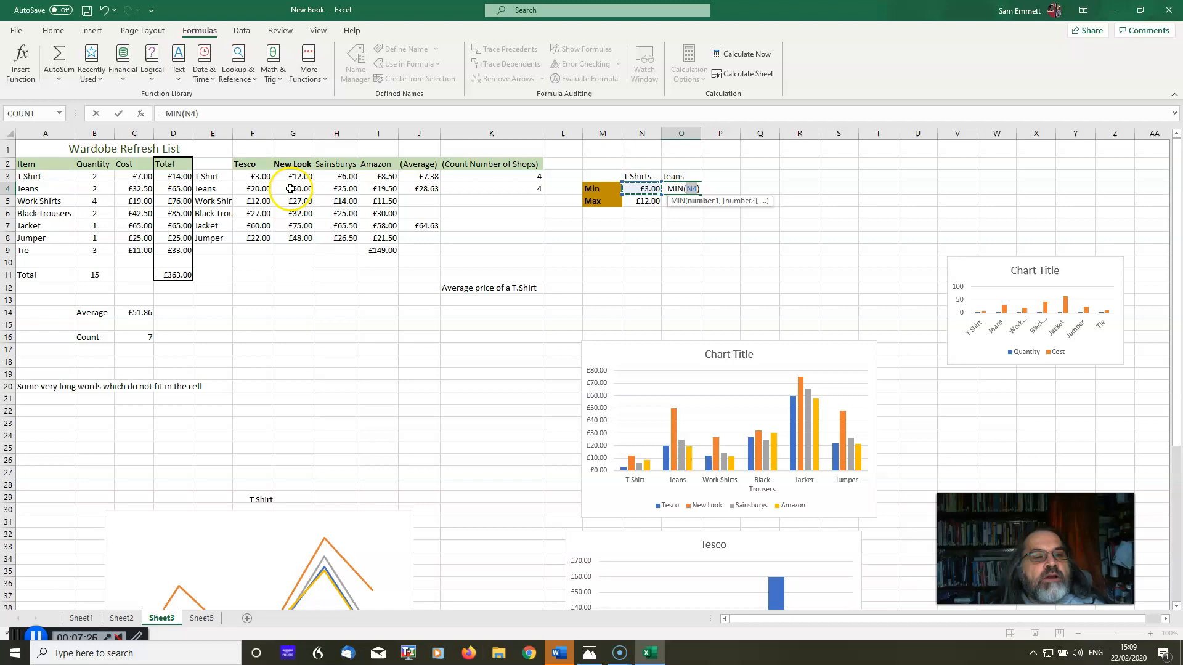
drag(245, 191, 377, 190)
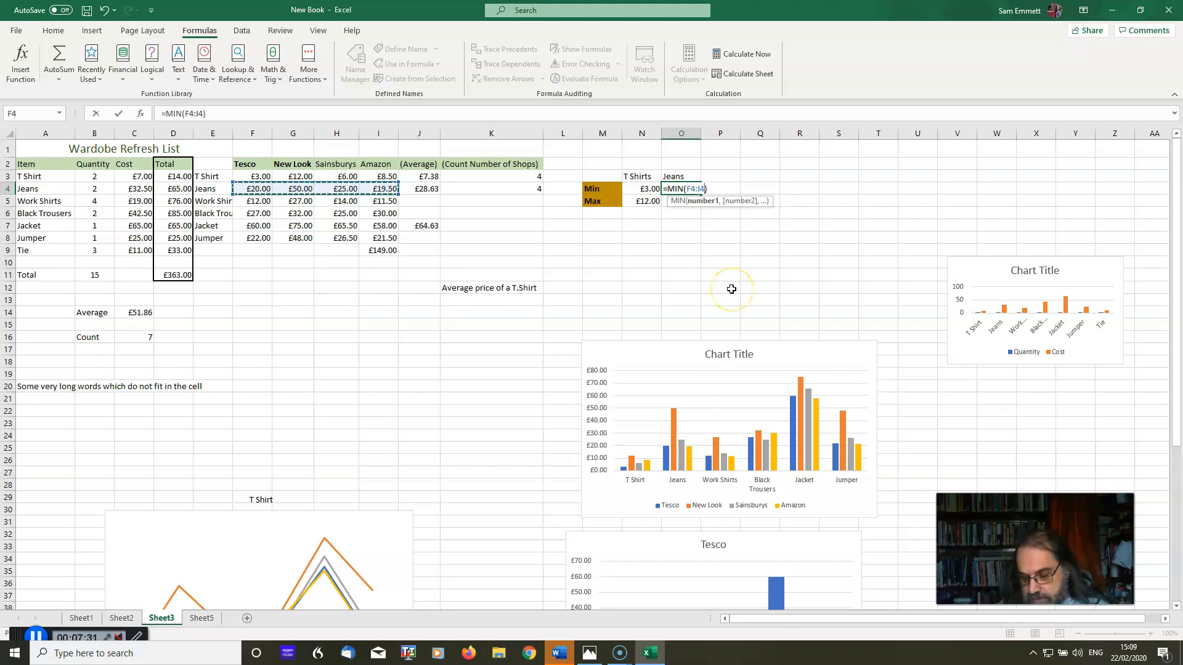
key(Return)
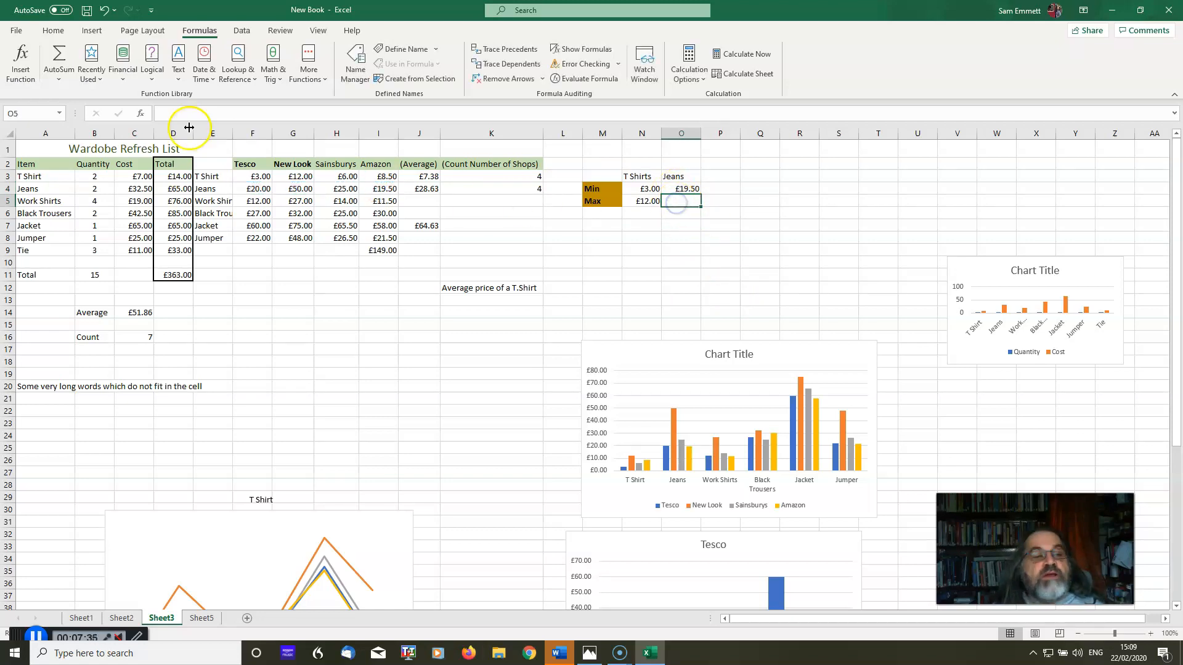
Insert a MAX function in O5 for the highest Jeans price across the shops in F4:I4
click(58, 78)
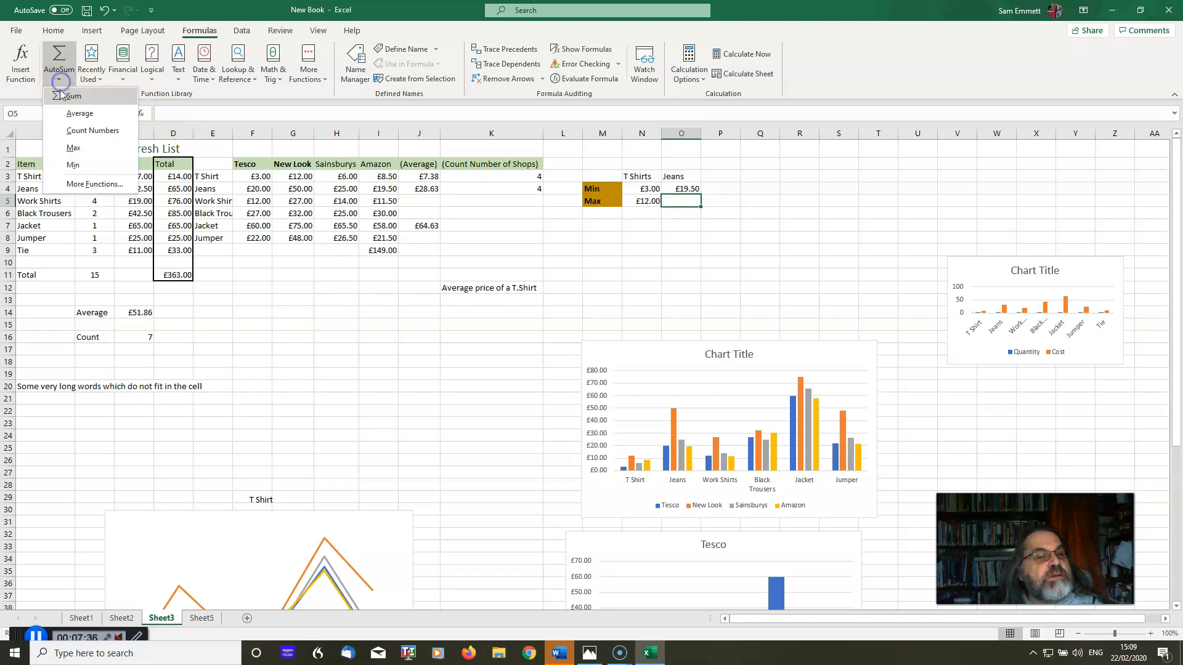
click(74, 150)
drag(238, 189, 377, 194)
key(Return)
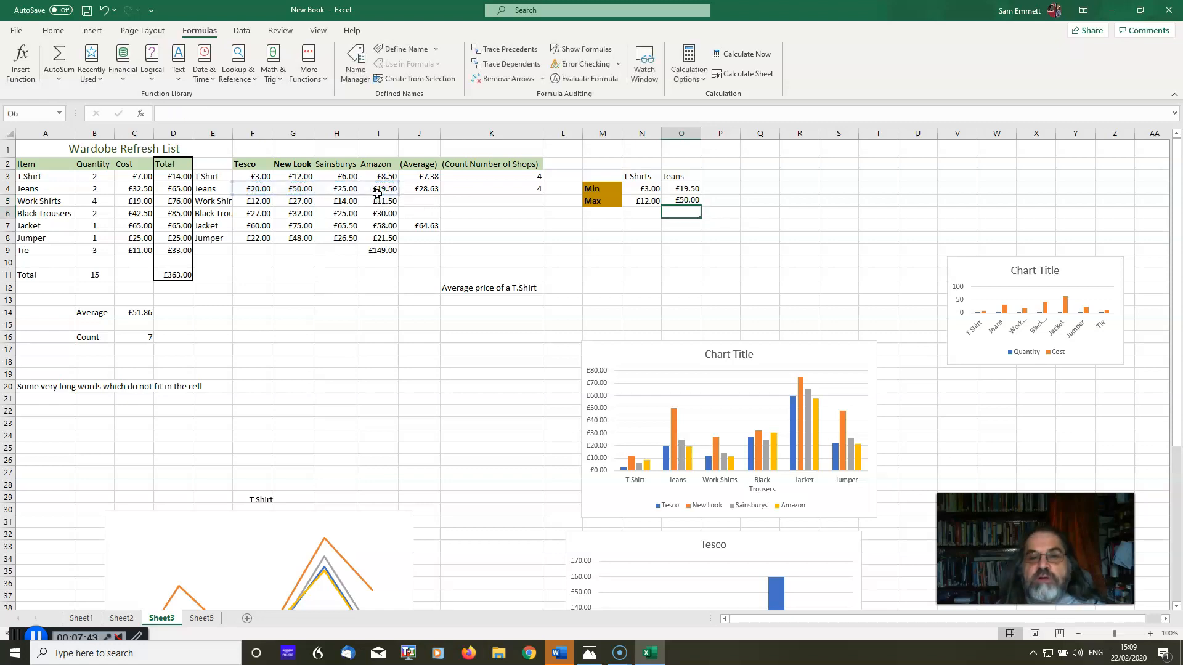
click(626, 254)
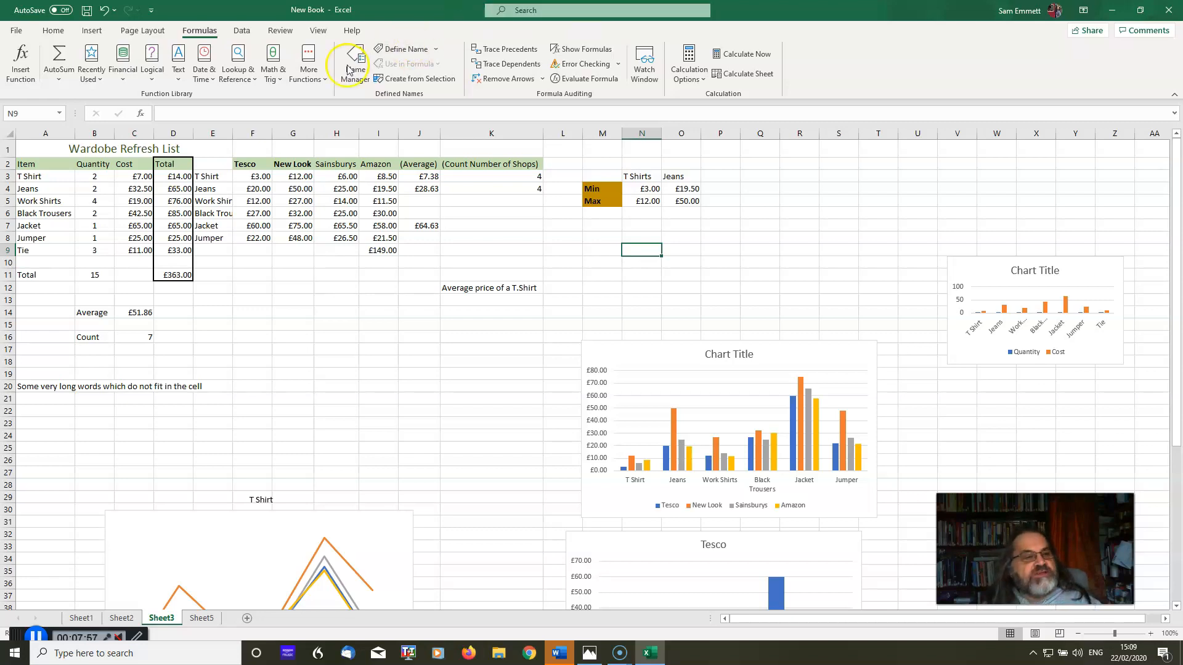
Sort the wardrobe item rows A3:D9 by the Item column from A to Z
click(48, 179)
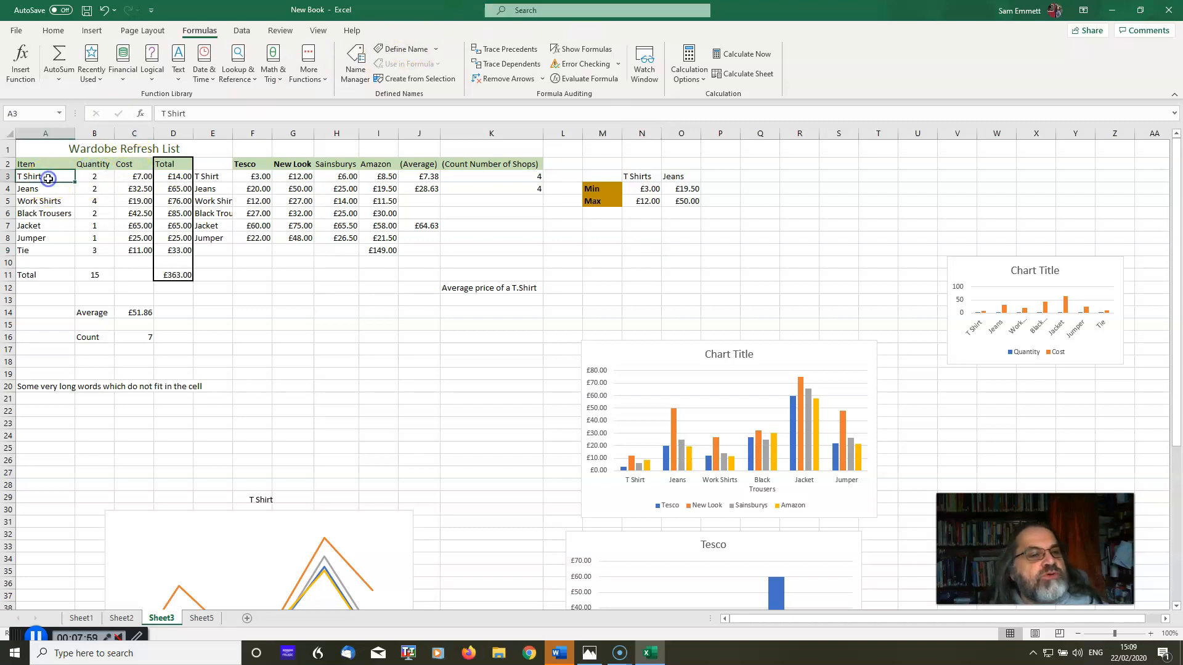
drag(47, 178, 48, 250)
click(317, 32)
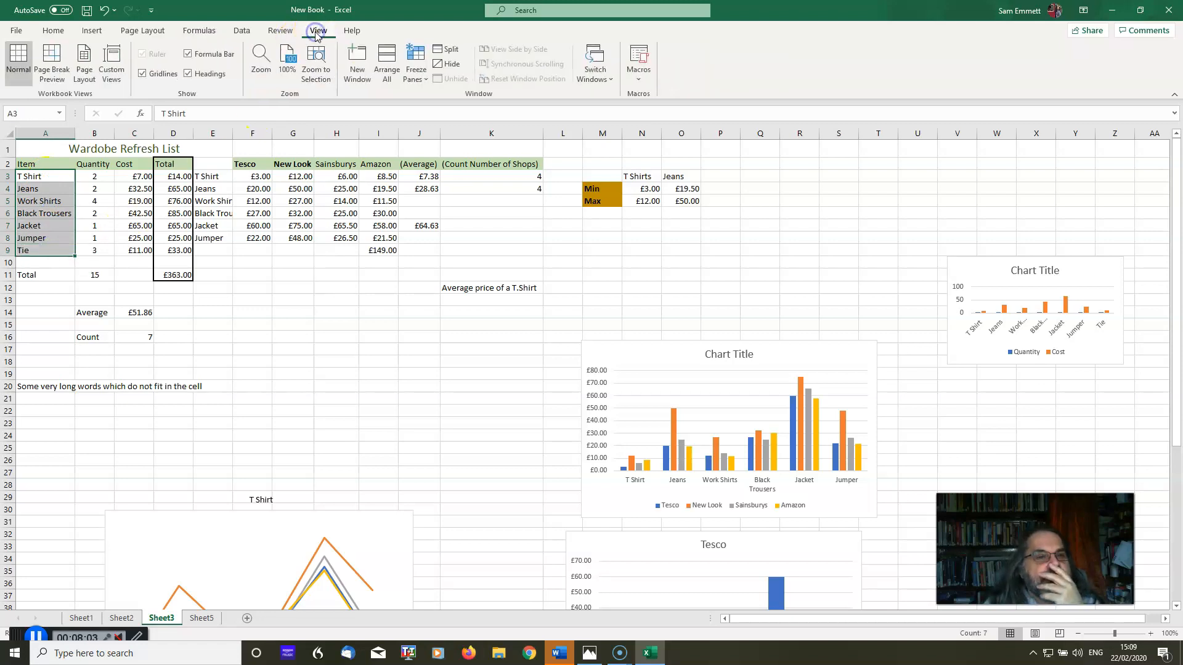
click(292, 35)
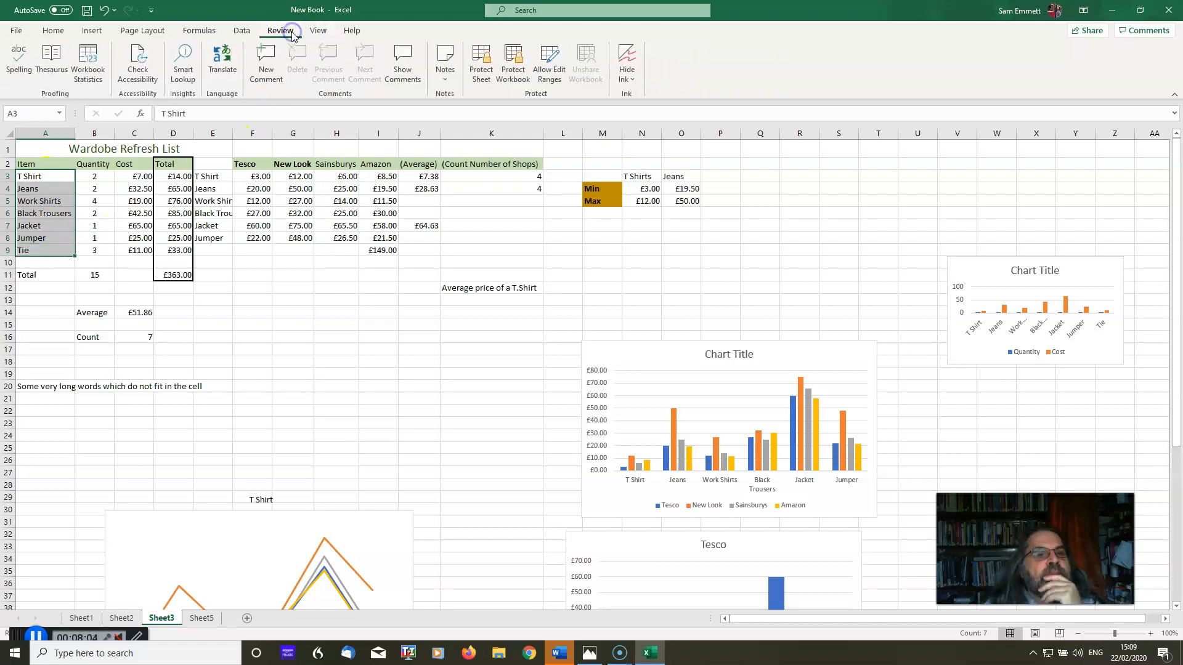
click(247, 33)
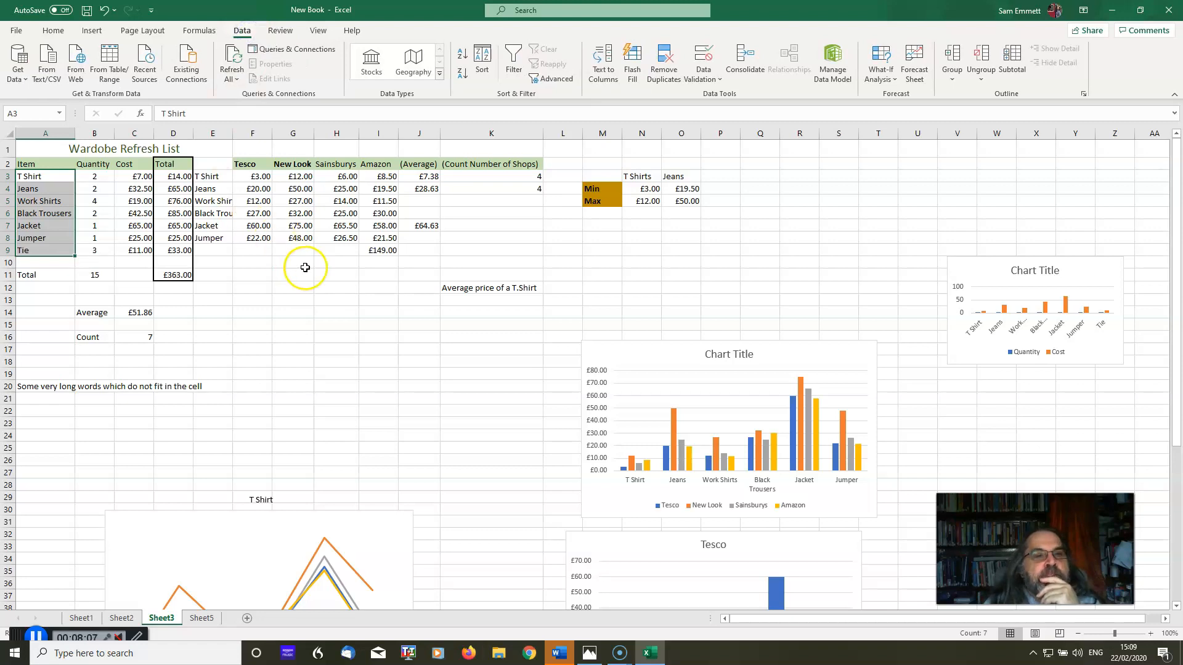
click(59, 240)
drag(53, 177, 166, 246)
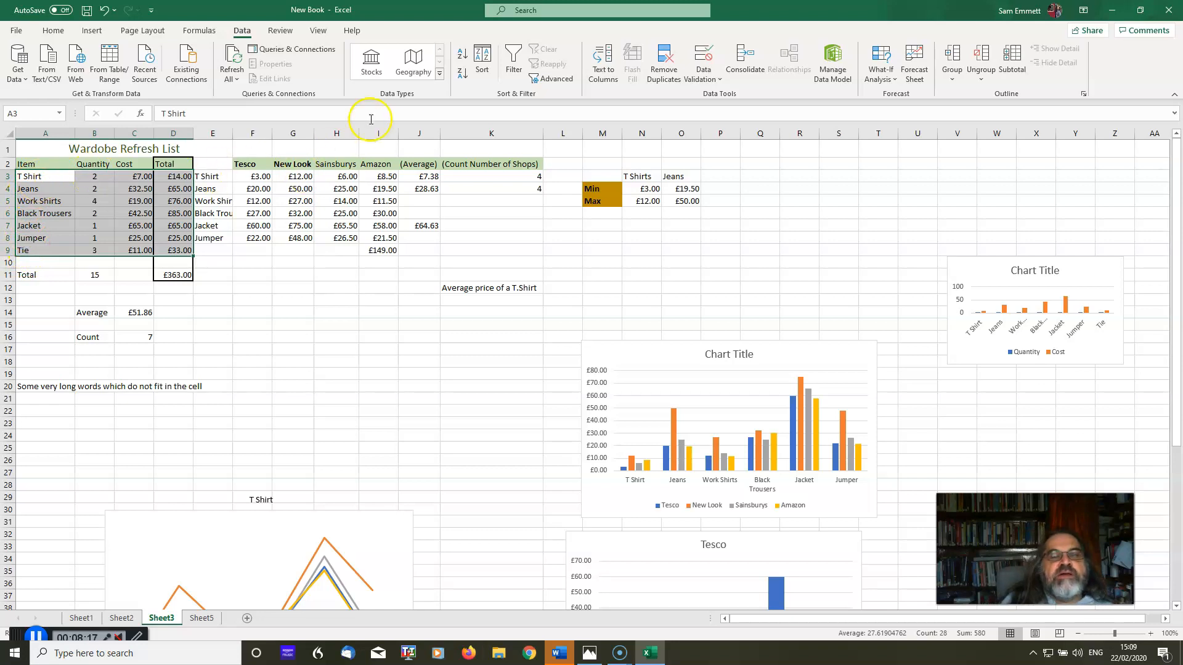
click(484, 62)
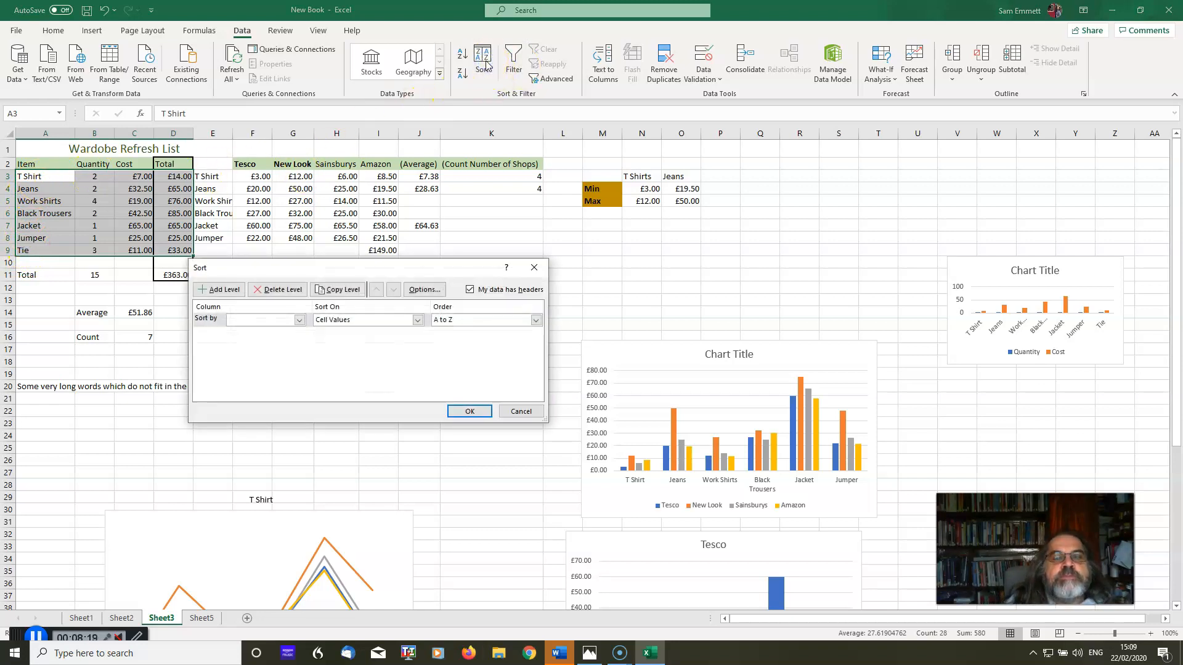
click(299, 320)
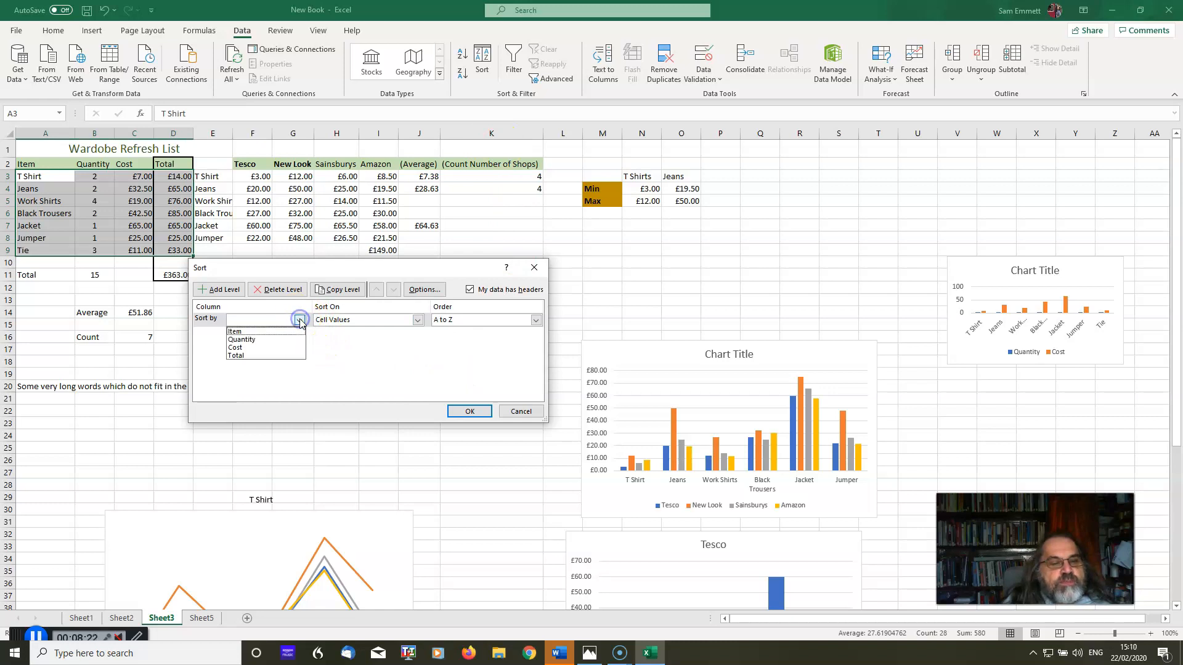
click(244, 332)
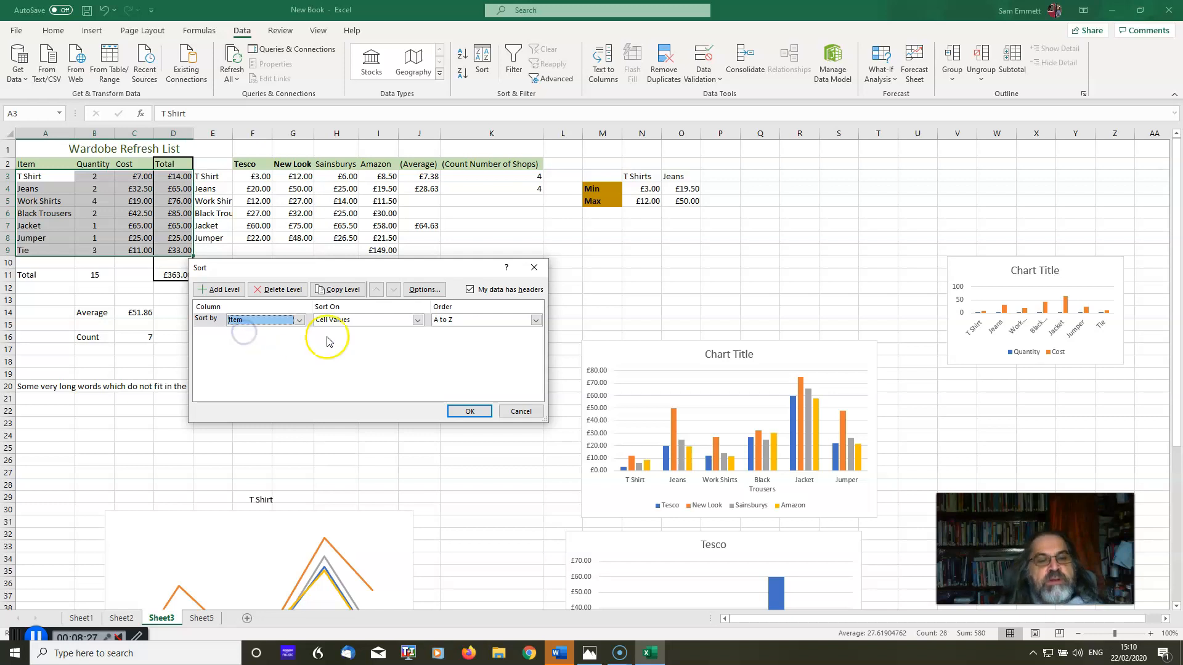
click(471, 411)
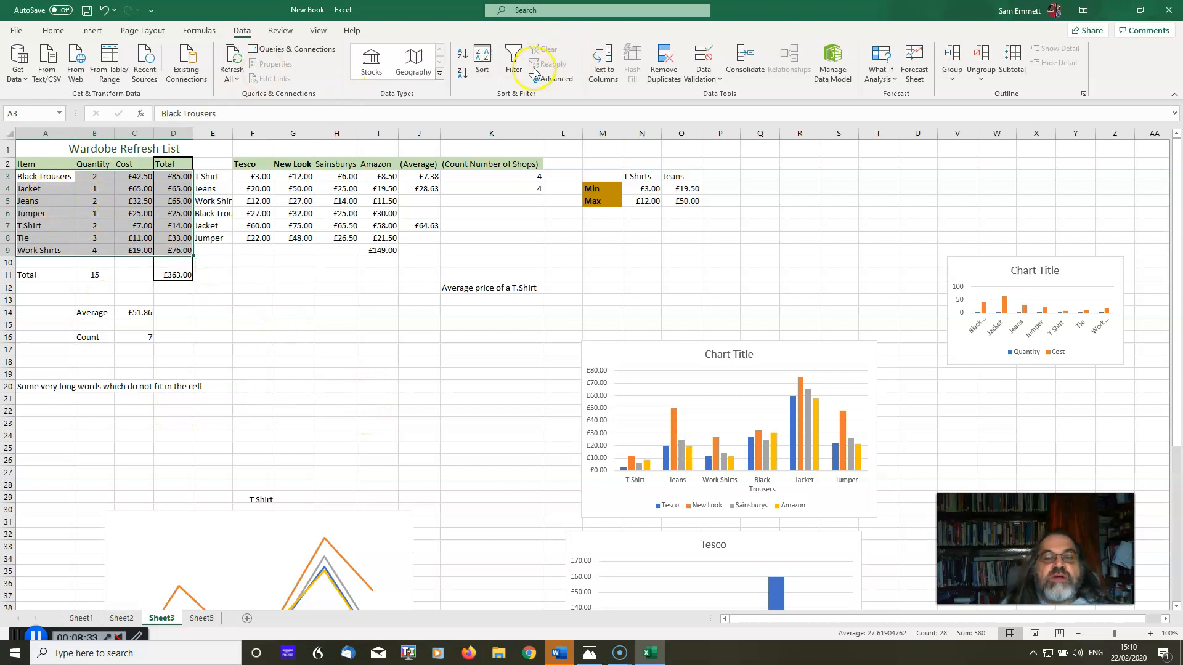
Re-sort the wardrobe item rows A3:D9 by Total from largest to smallest
click(481, 71)
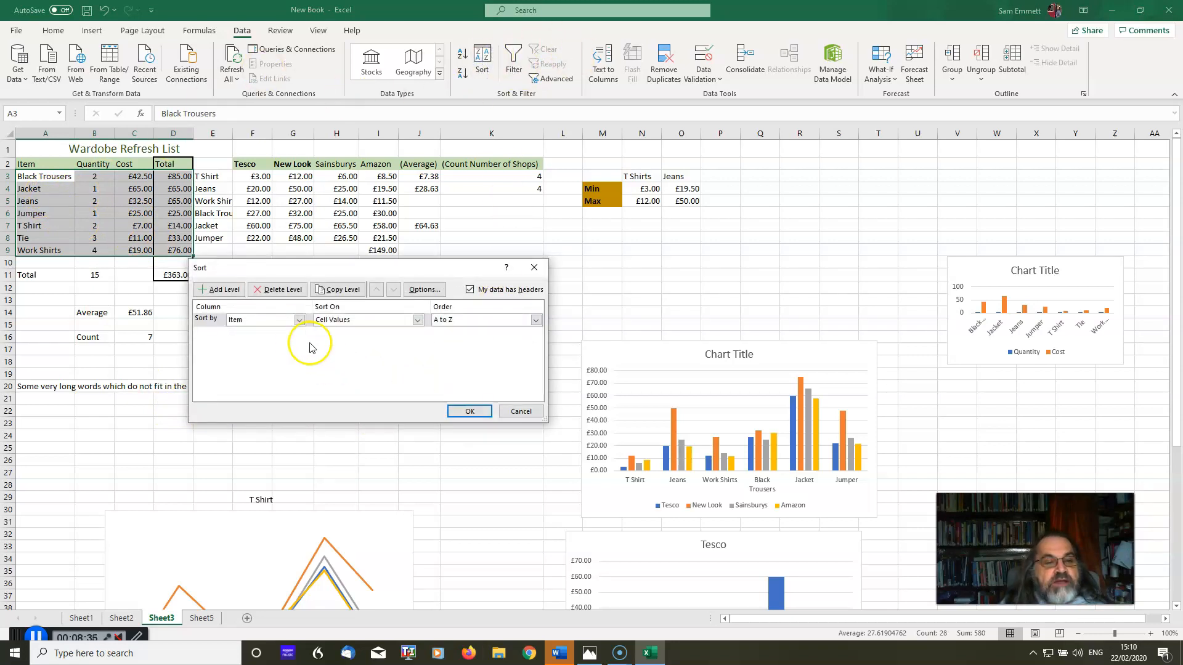
click(299, 321)
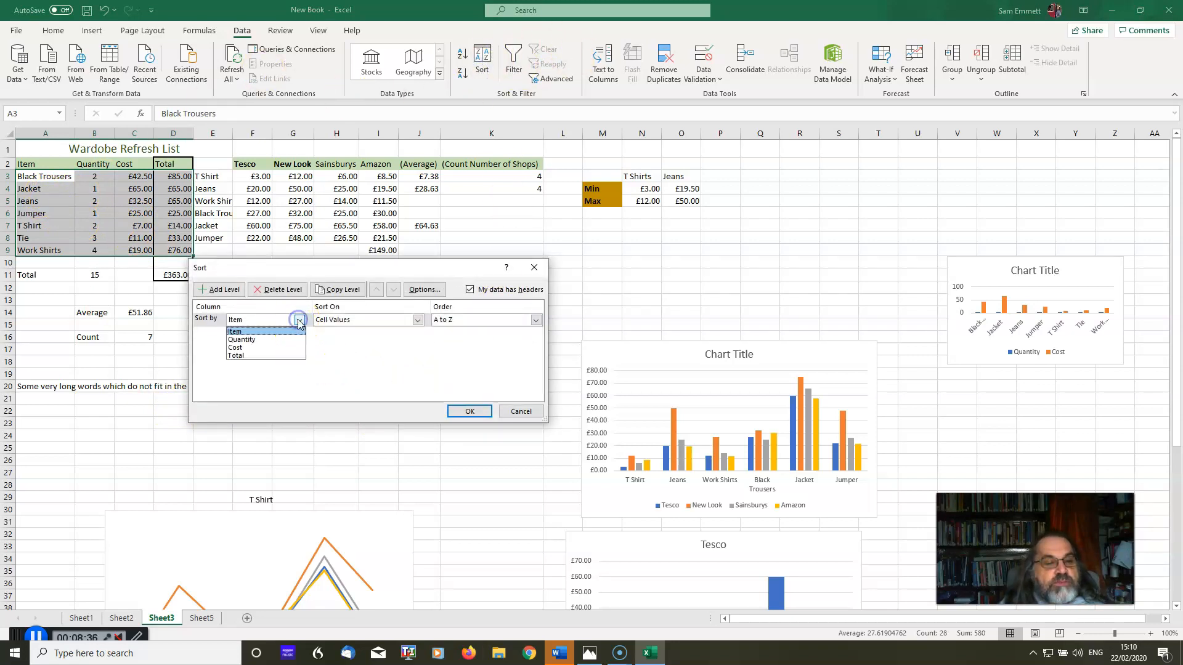
click(245, 355)
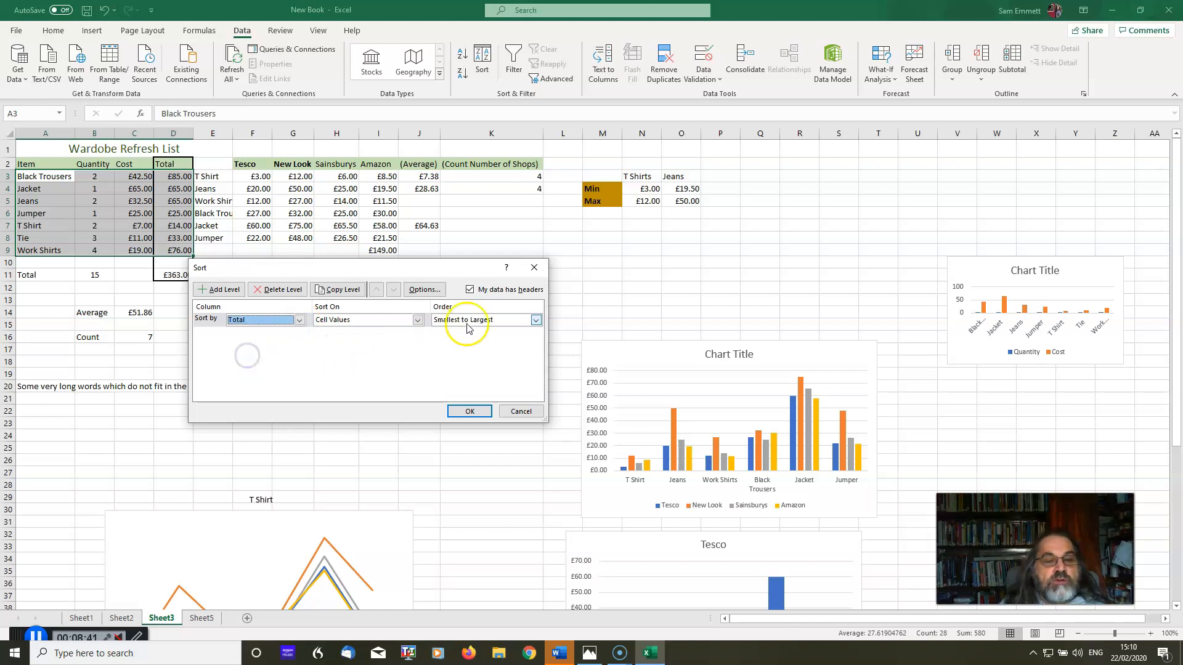
click(533, 324)
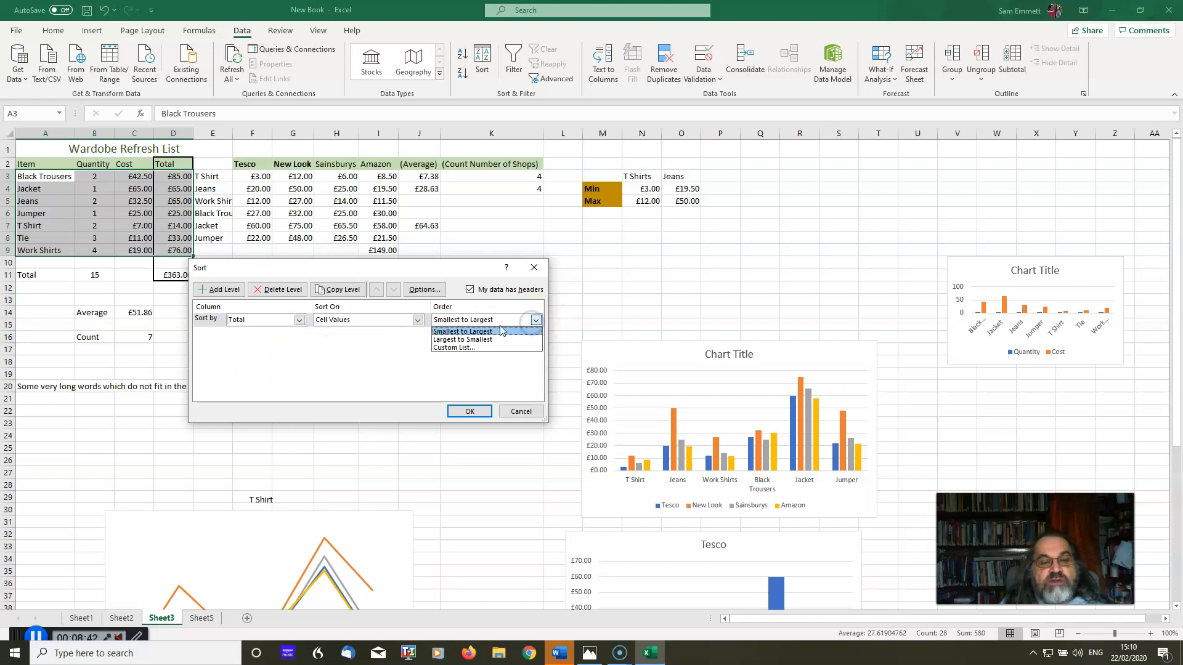
click(463, 339)
click(466, 412)
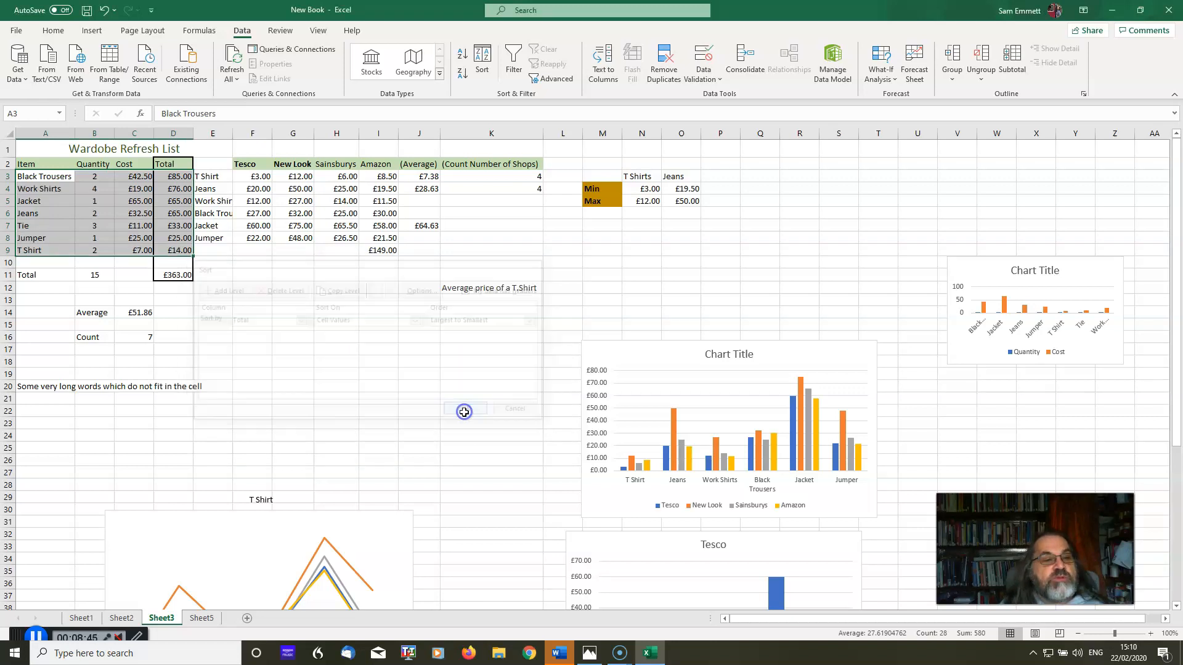
click(463, 443)
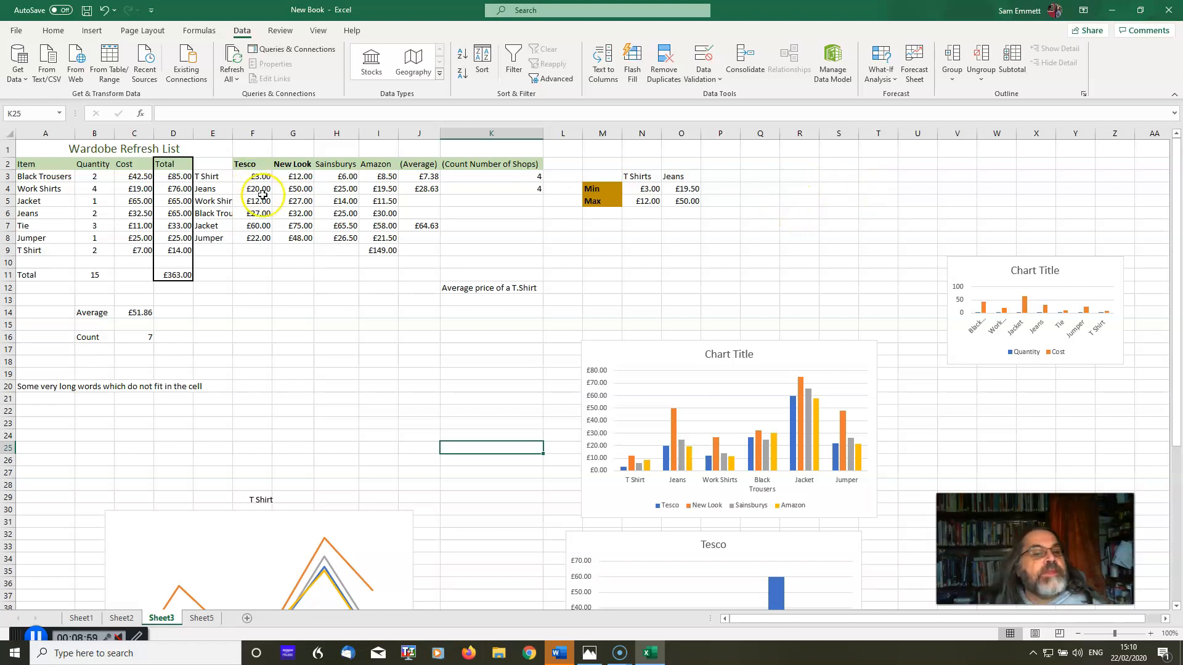
Move the small Quantity and Cost chart down to about row 18, beside the shop price chart
click(295, 330)
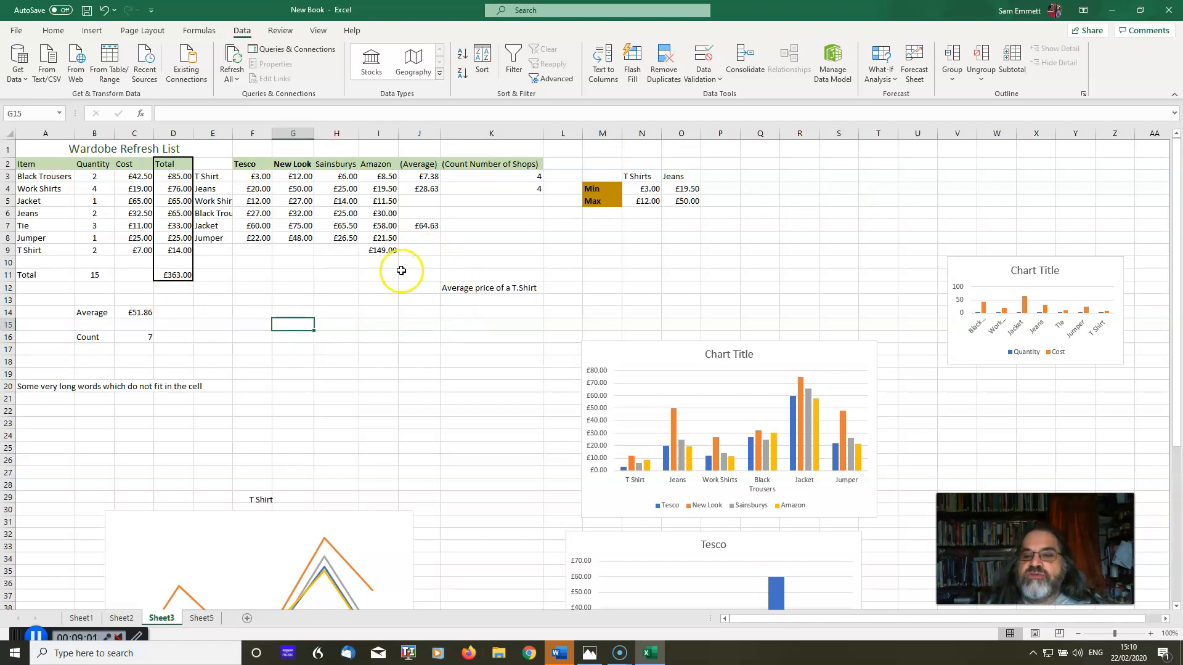
drag(975, 268, 981, 373)
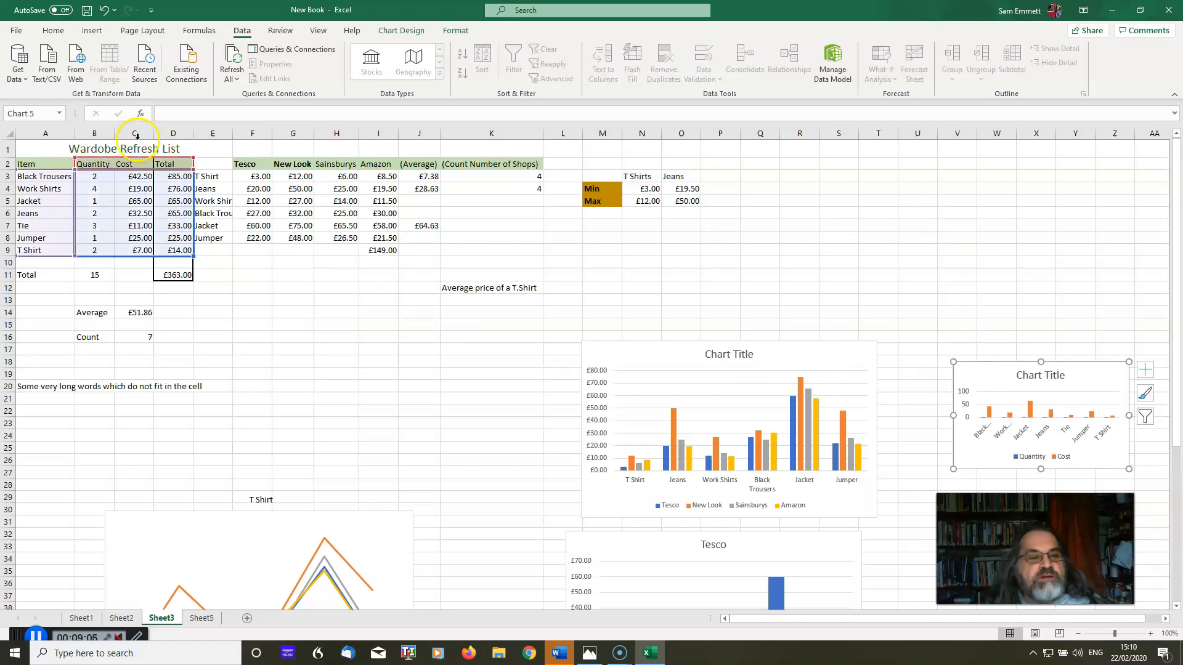
click(642, 353)
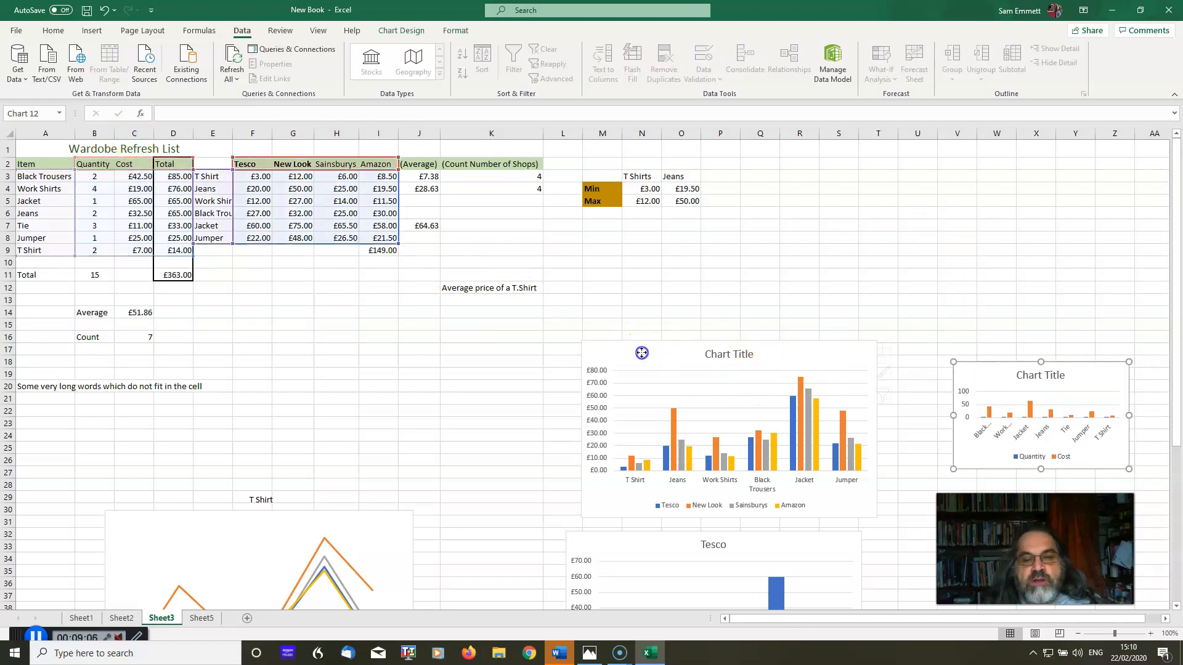
Select the item table A2:D9 including its headers and open the Insert Chart dialog for it
click(58, 164)
drag(36, 164, 166, 251)
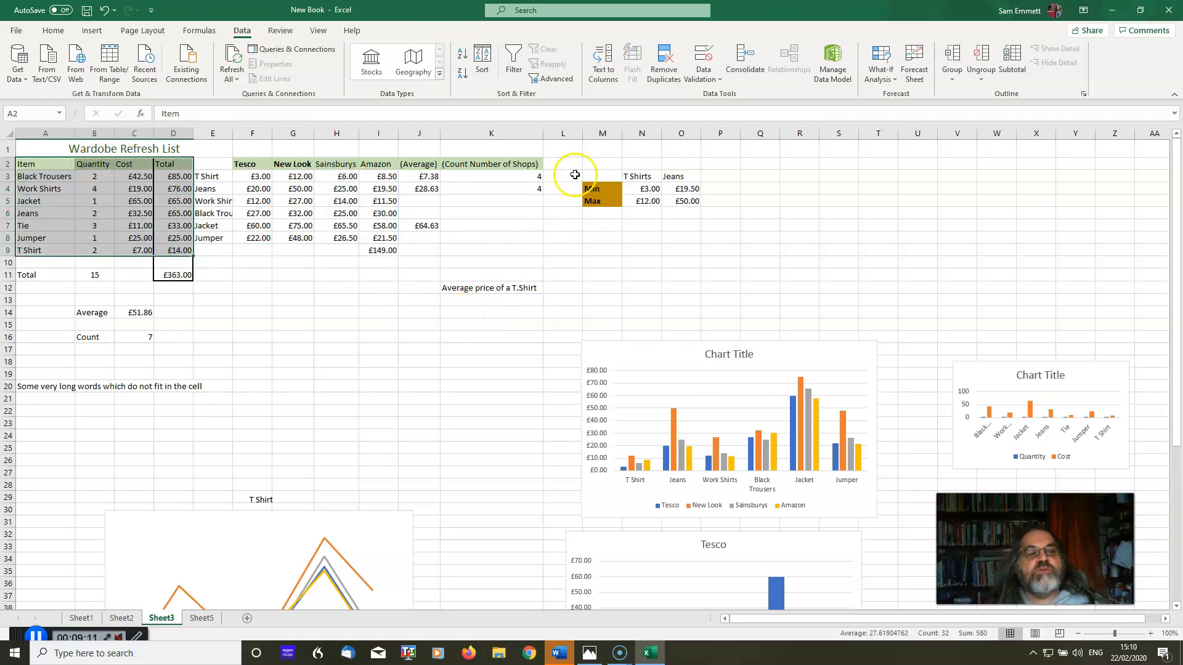
click(91, 32)
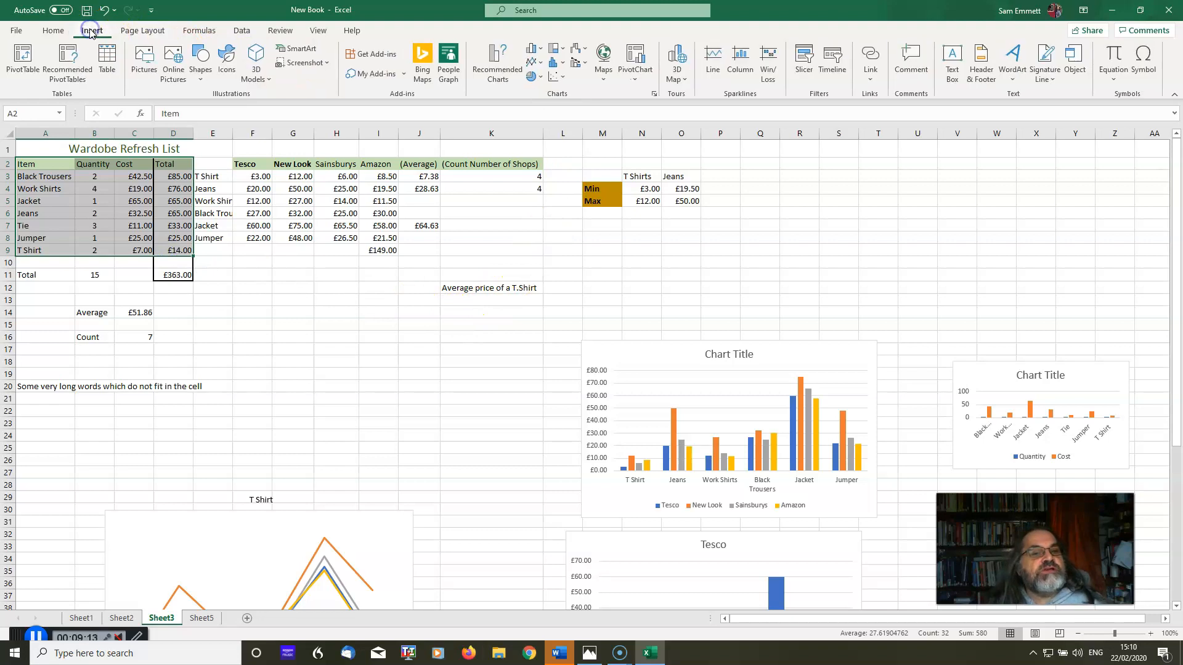
click(654, 96)
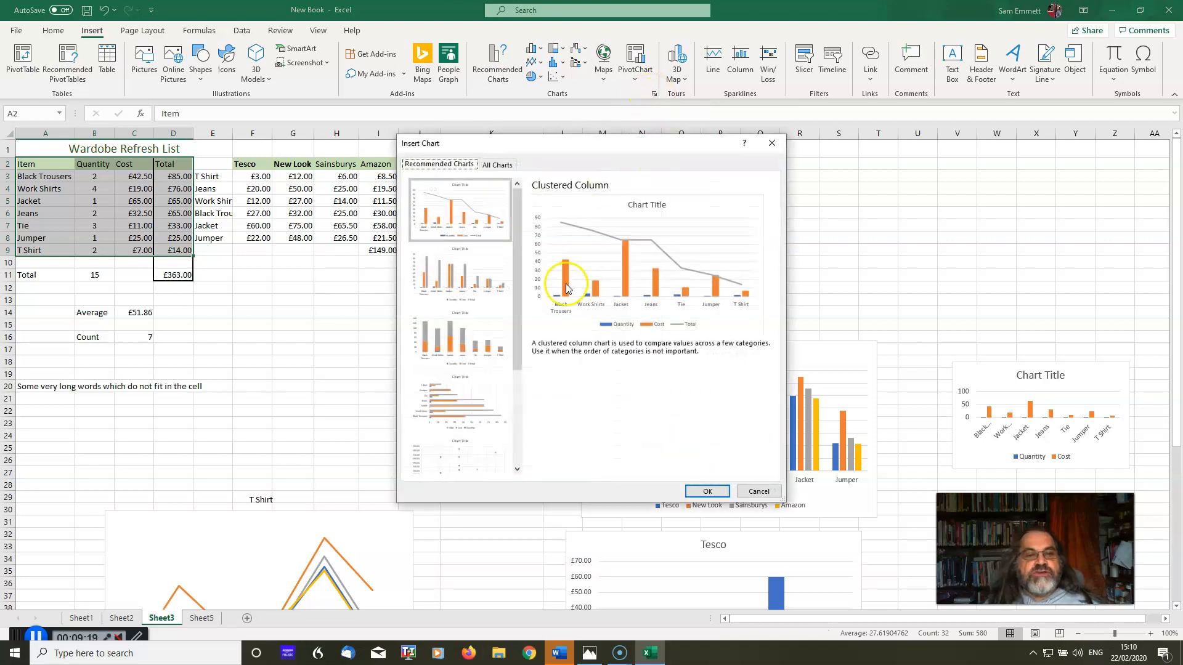
Preview the recommended charts for the item table, including the column and Clustered Bar suggestions
click(463, 280)
click(473, 213)
click(462, 339)
click(455, 391)
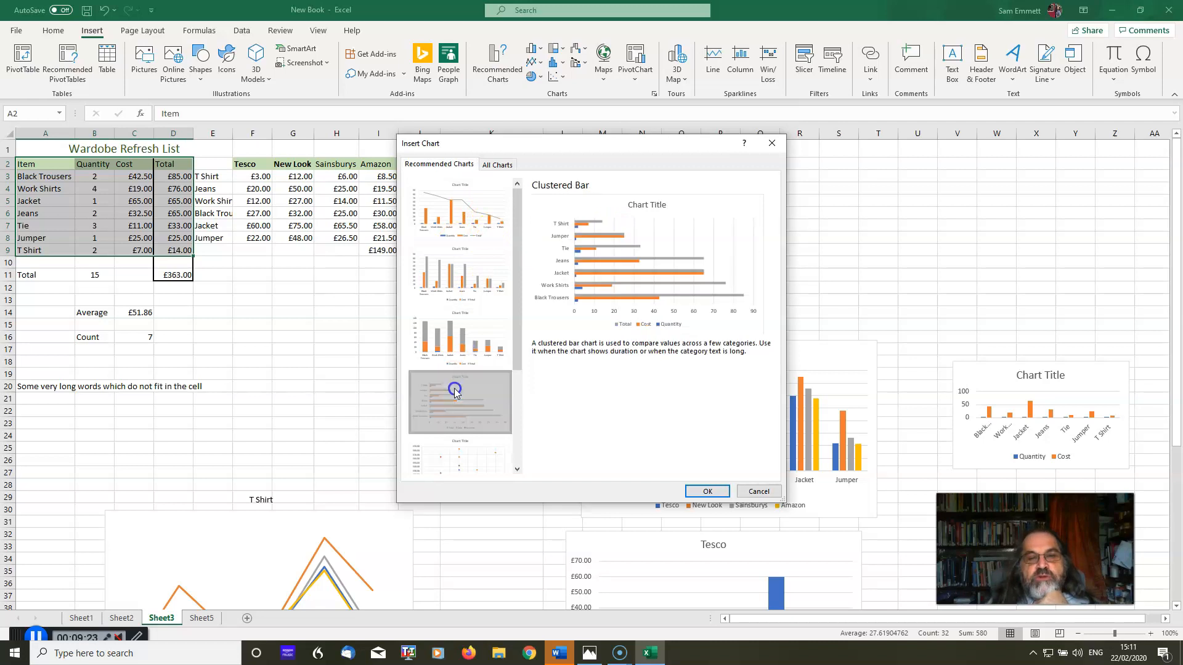
click(454, 456)
click(424, 186)
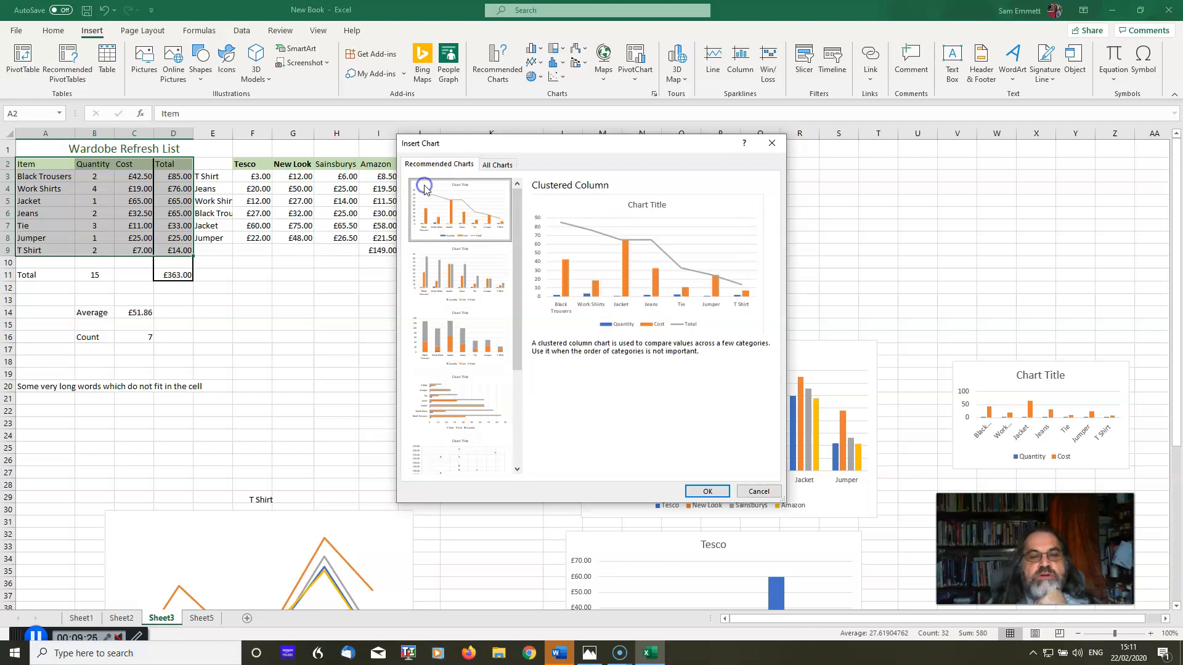
Browse the full set of chart types, previewing Pie, Area, Treemap, Box & Whisker and Funnel for the item table
click(497, 164)
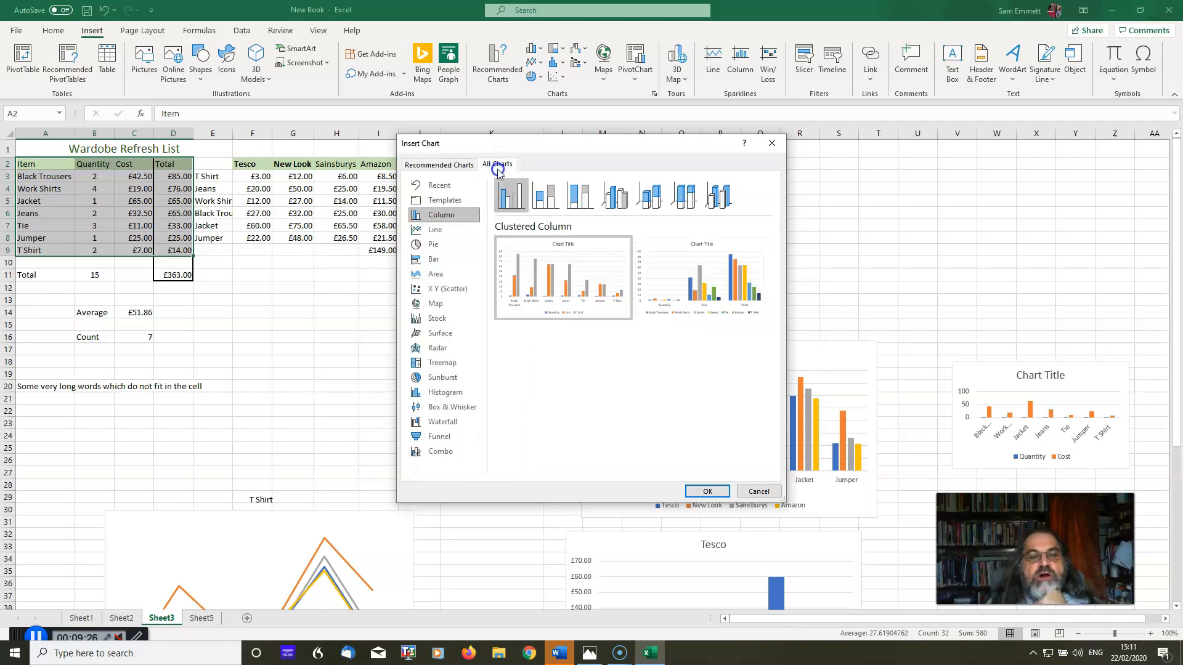
click(445, 245)
click(435, 274)
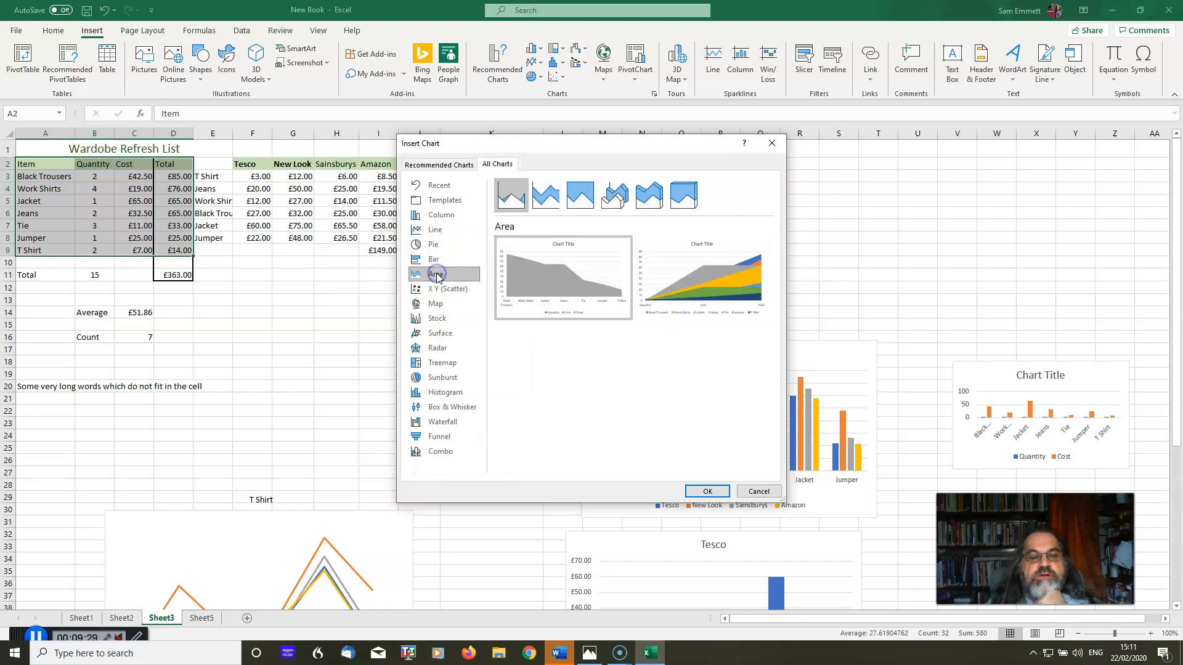
click(434, 363)
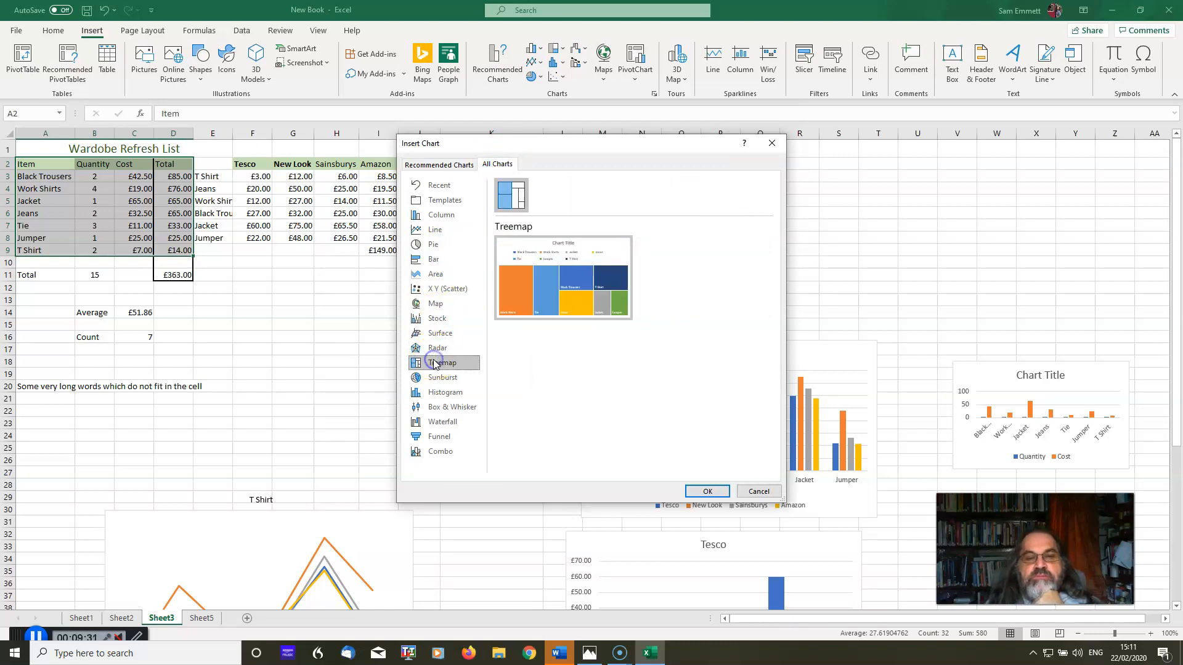
click(449, 408)
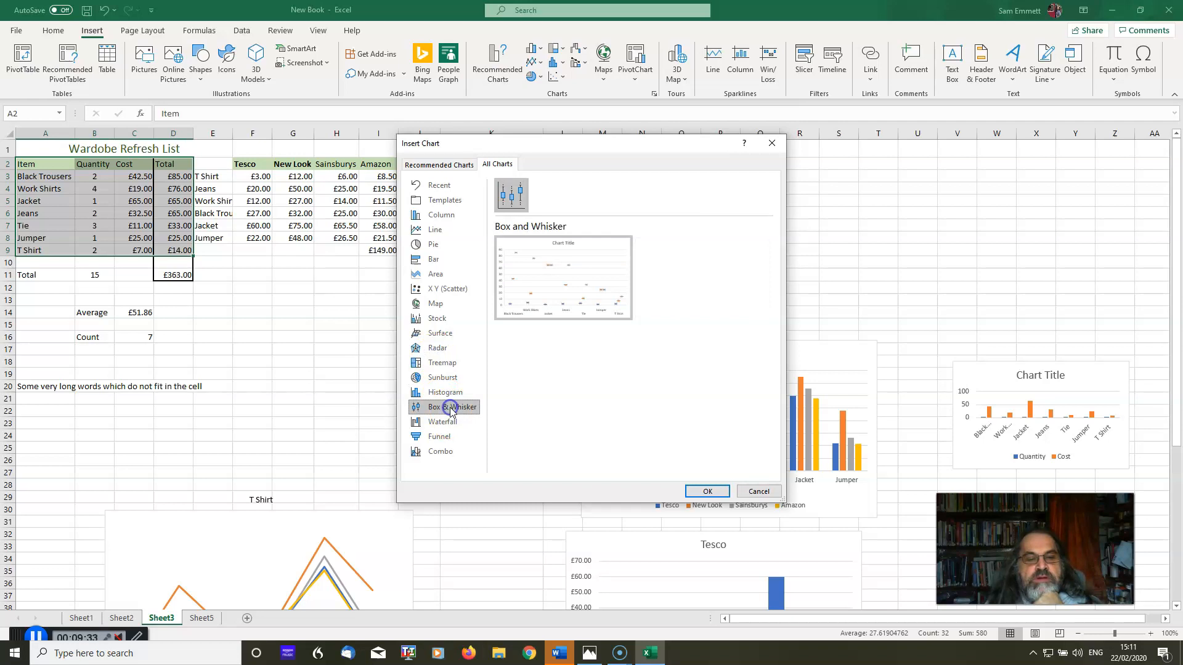
click(440, 436)
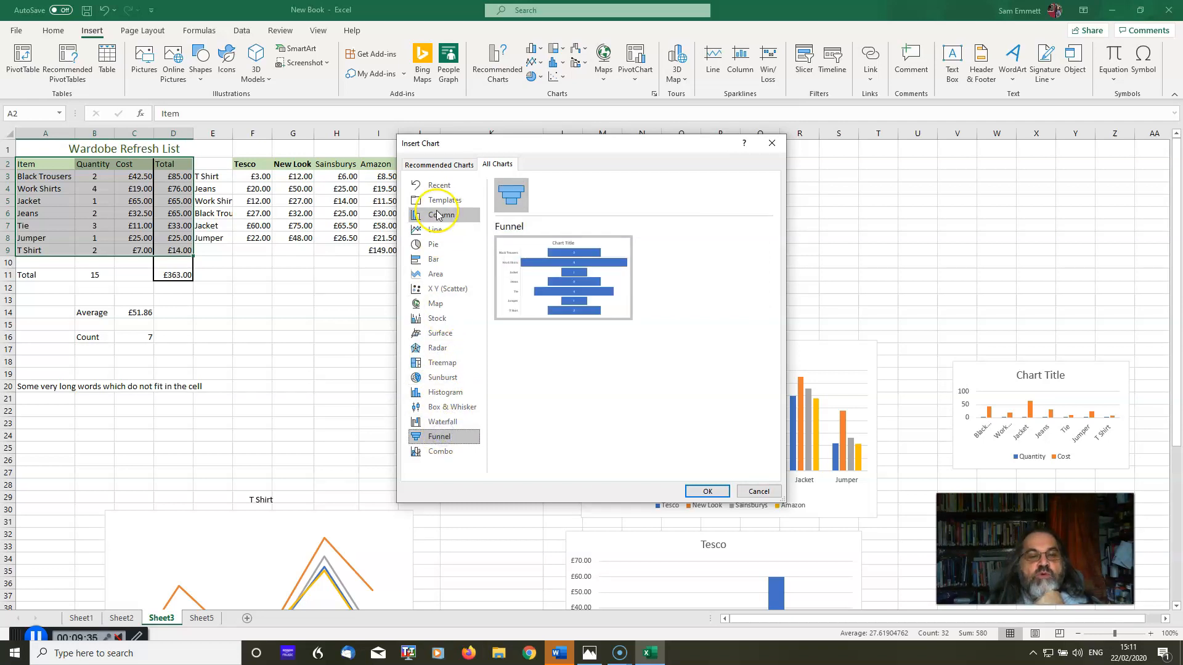
click(435, 227)
Preview the Clustered Column chart of Quantity, Cost and Total per item and insert it on the sheet
click(442, 216)
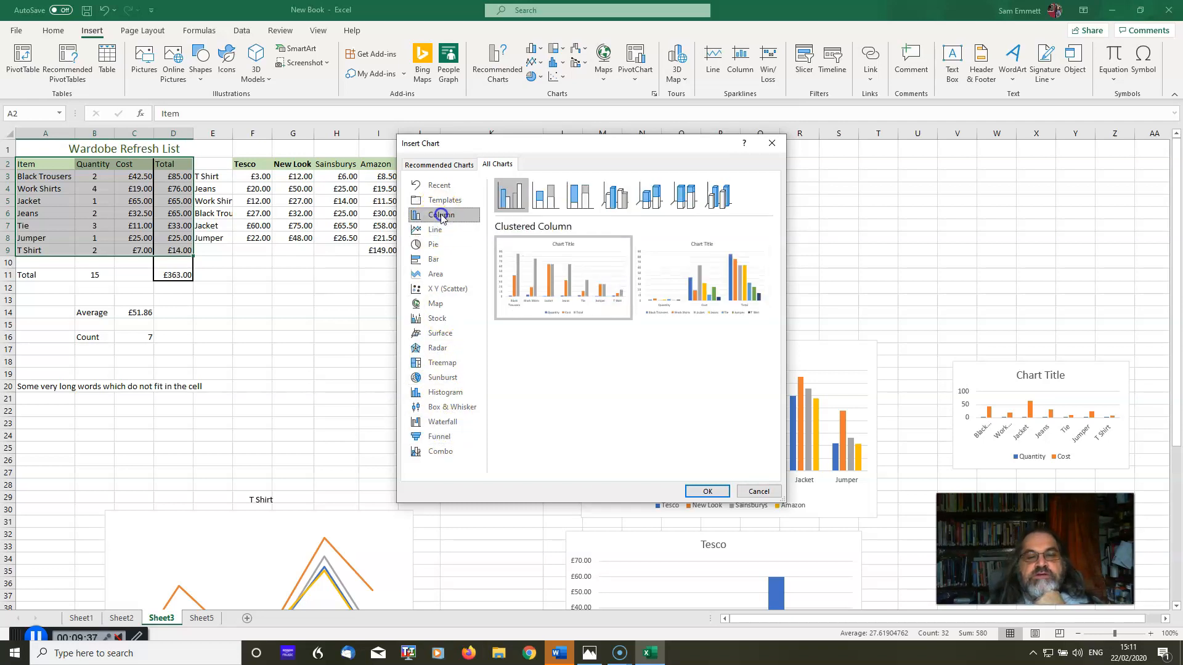
click(756, 492)
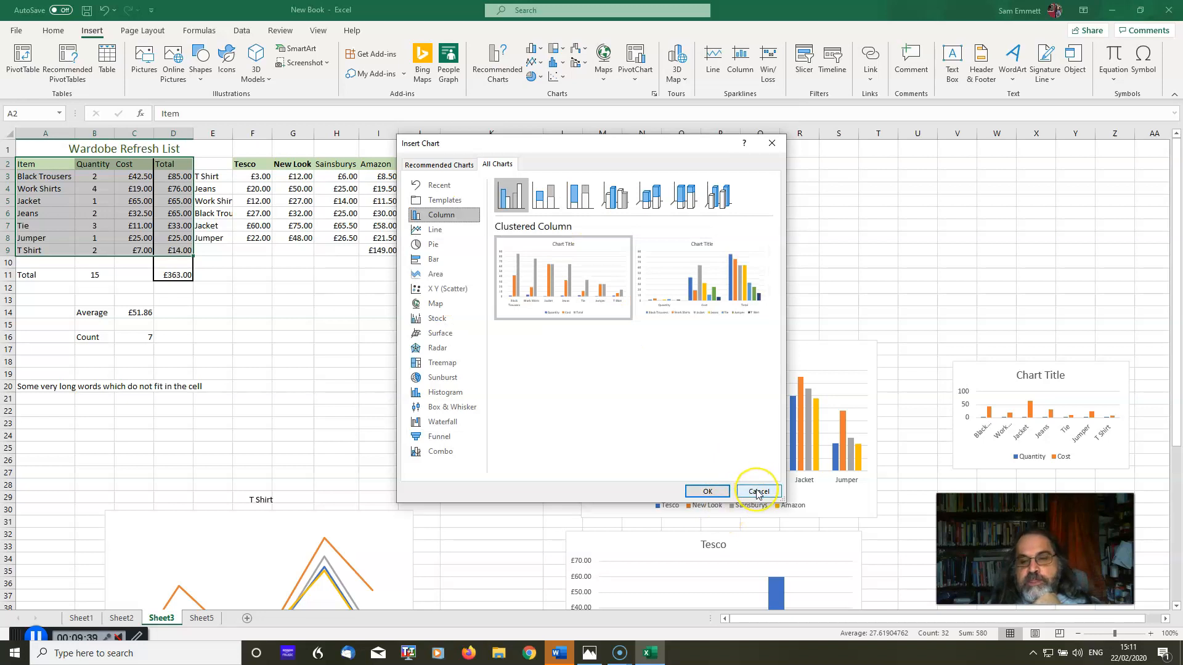
mouse_move(582, 267)
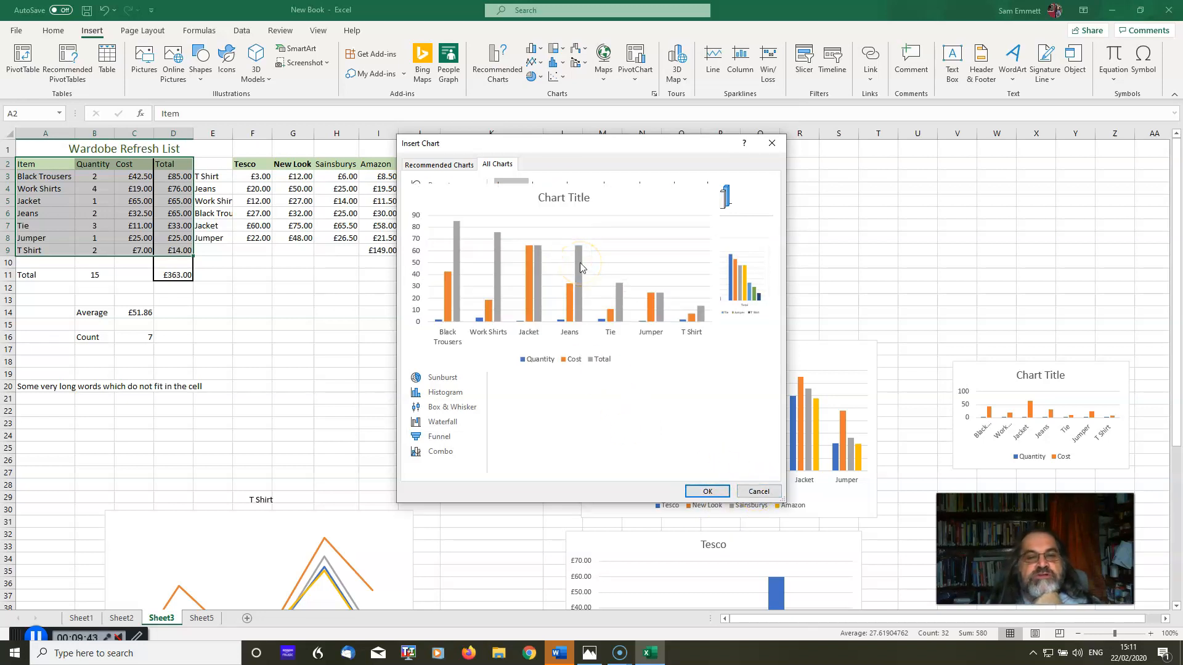
click(442, 170)
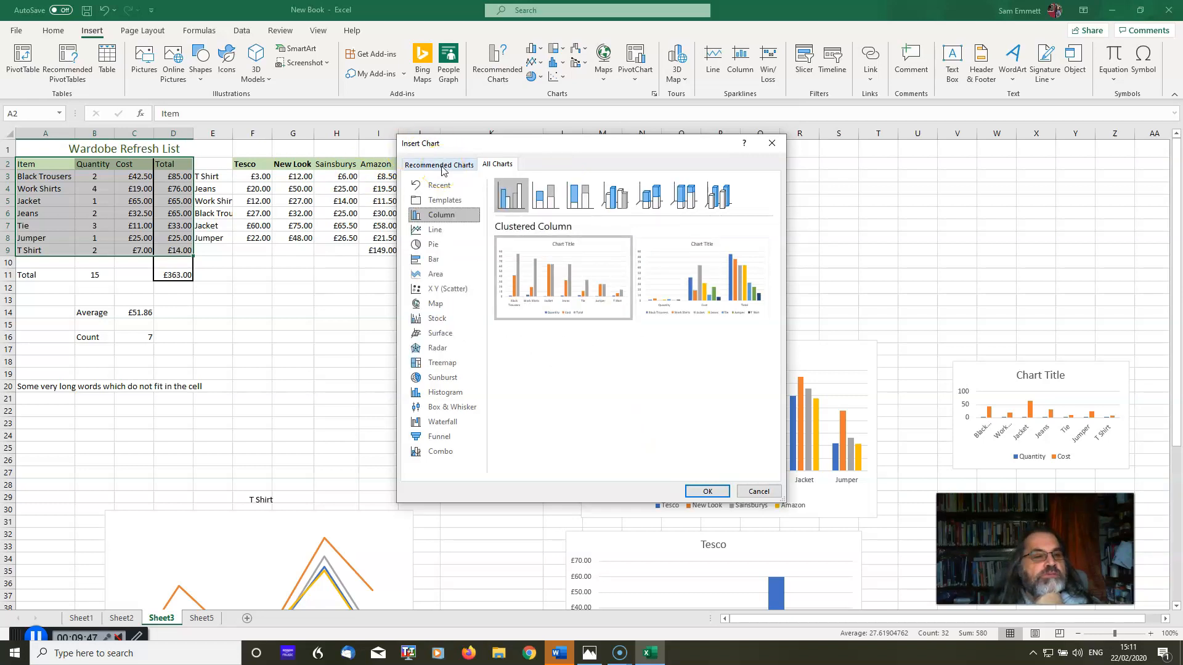
click(583, 277)
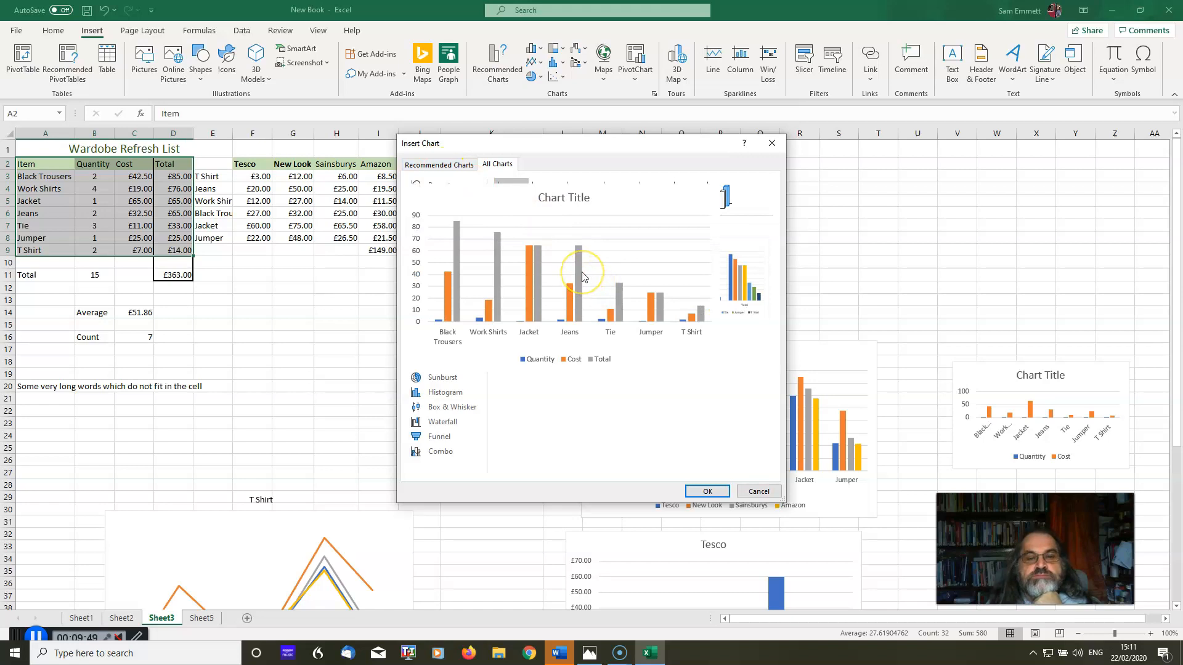
click(759, 493)
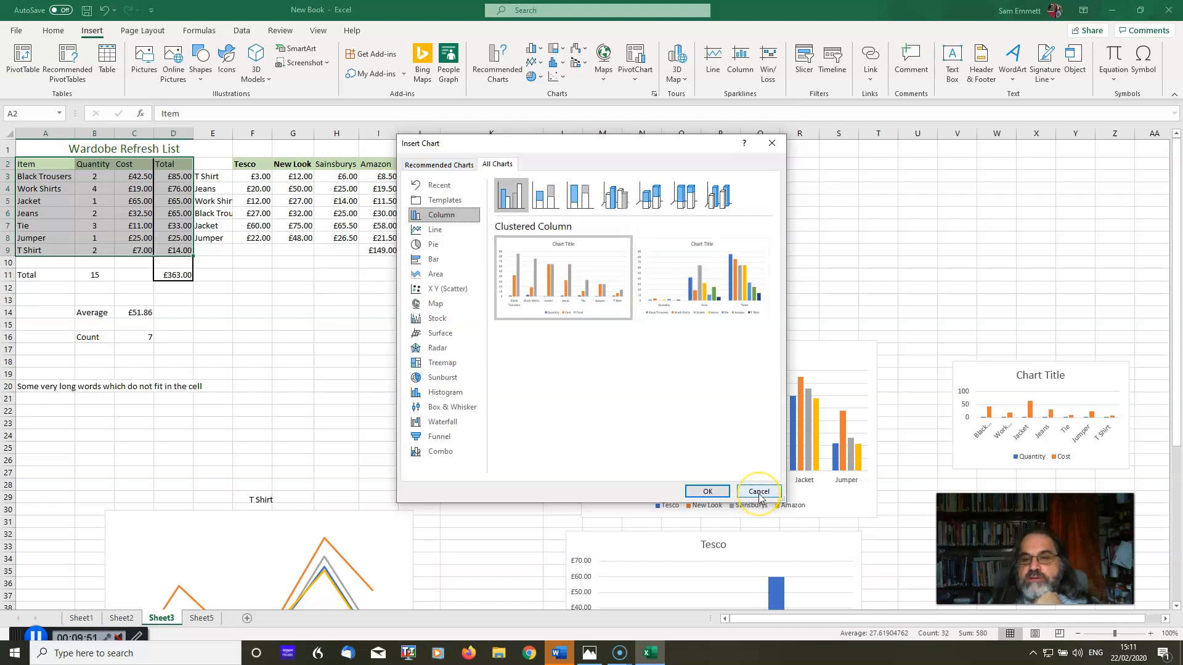
click(708, 492)
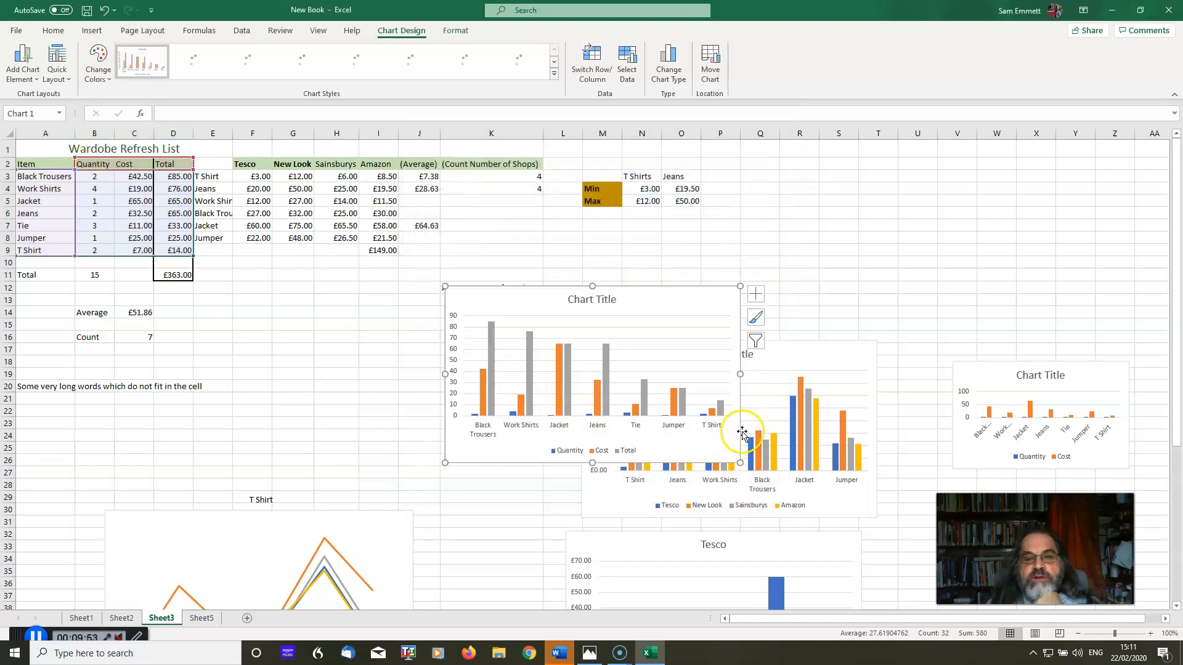
drag(673, 287, 970, 170)
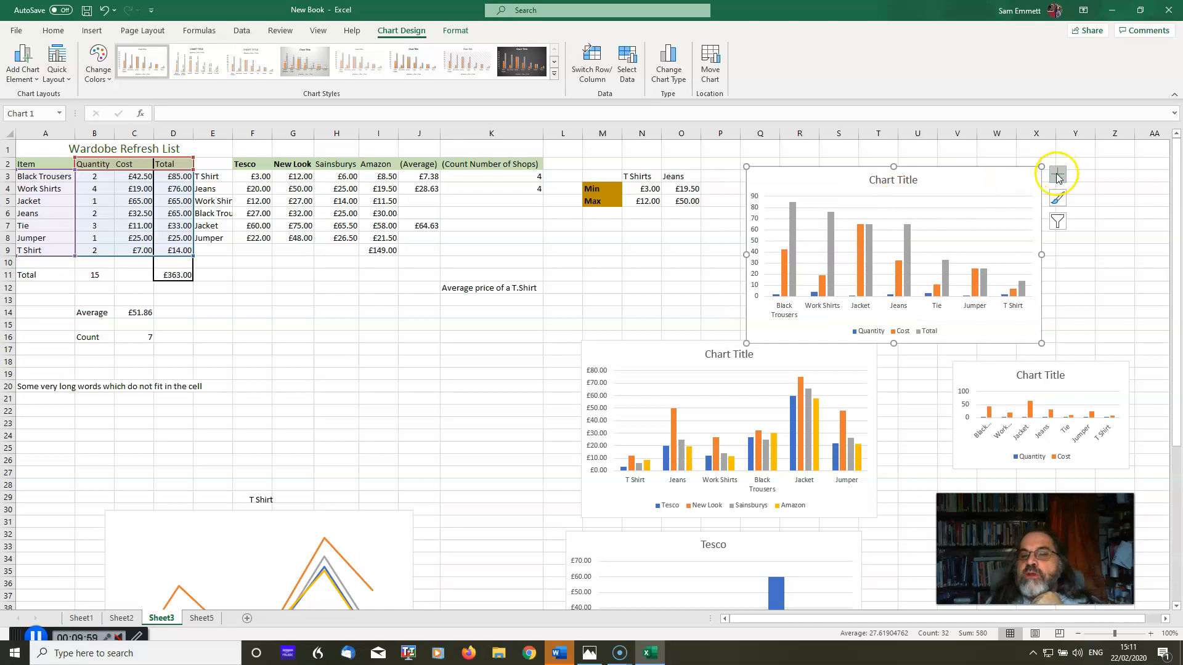
right_click(933, 167)
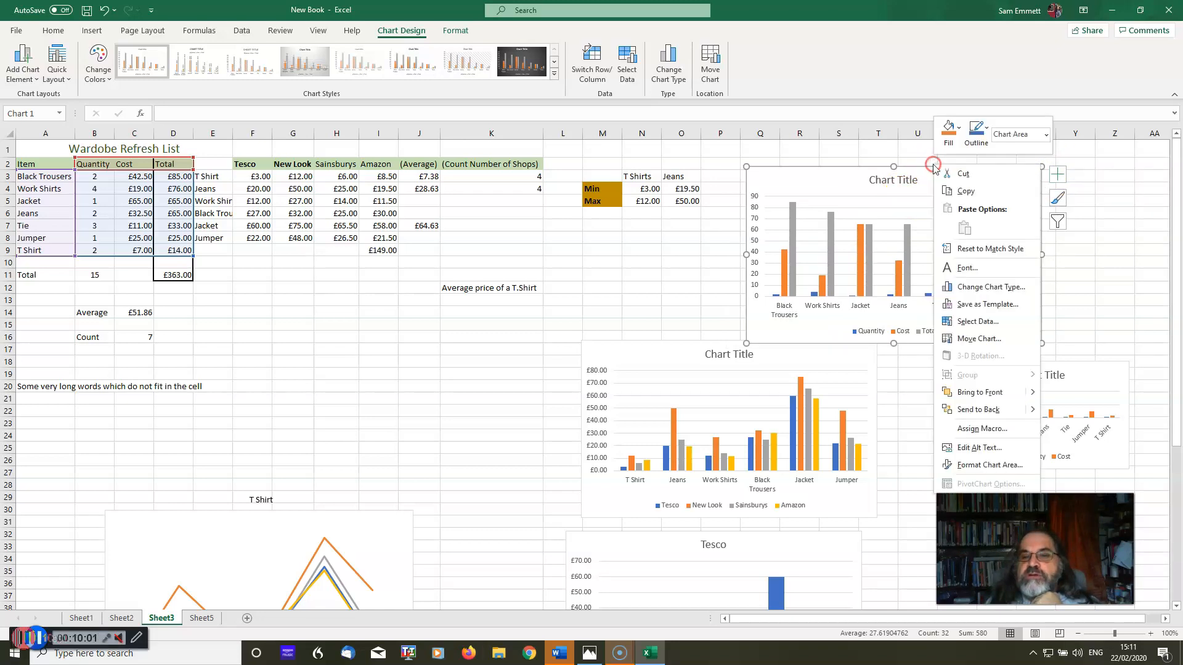
key(Escape)
key(ctrl+z)
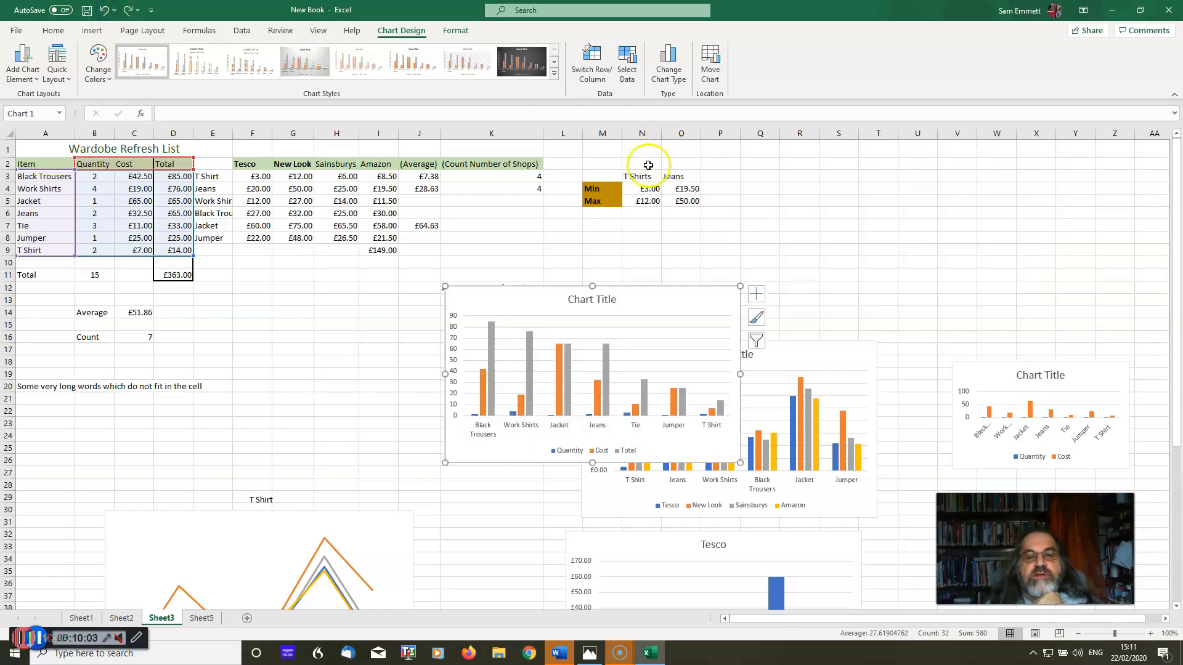
Move the Quantity, Cost and Total chart down beneath the item table, starting around row 19, and deselect it
drag(678, 298, 430, 380)
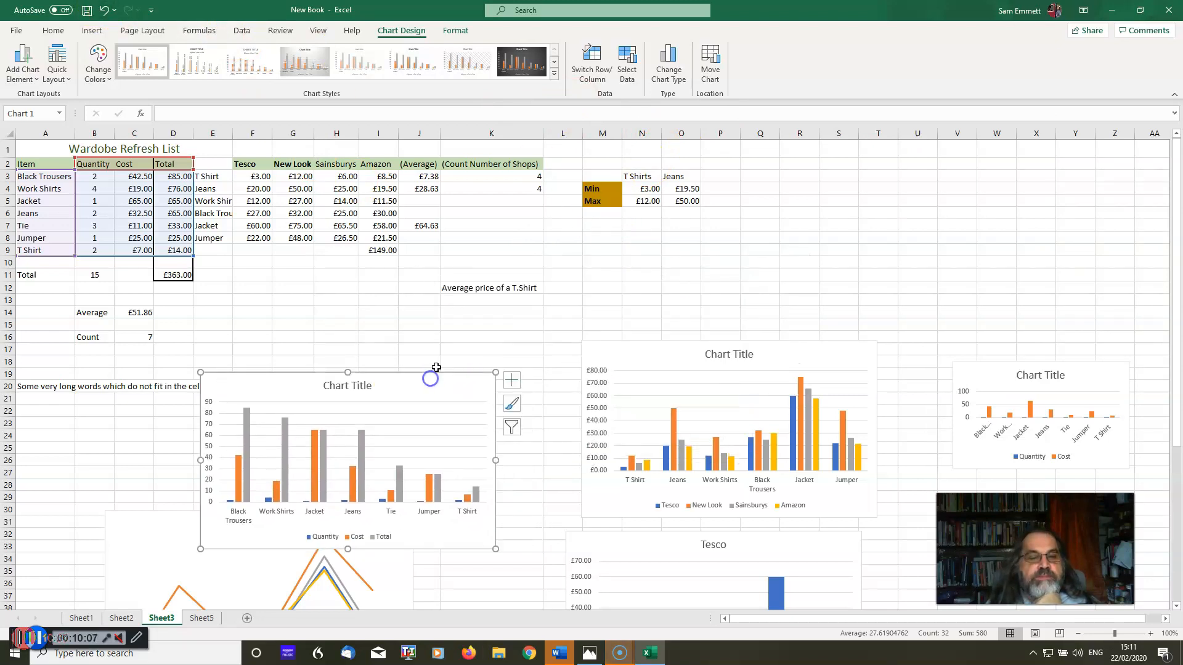
click(378, 214)
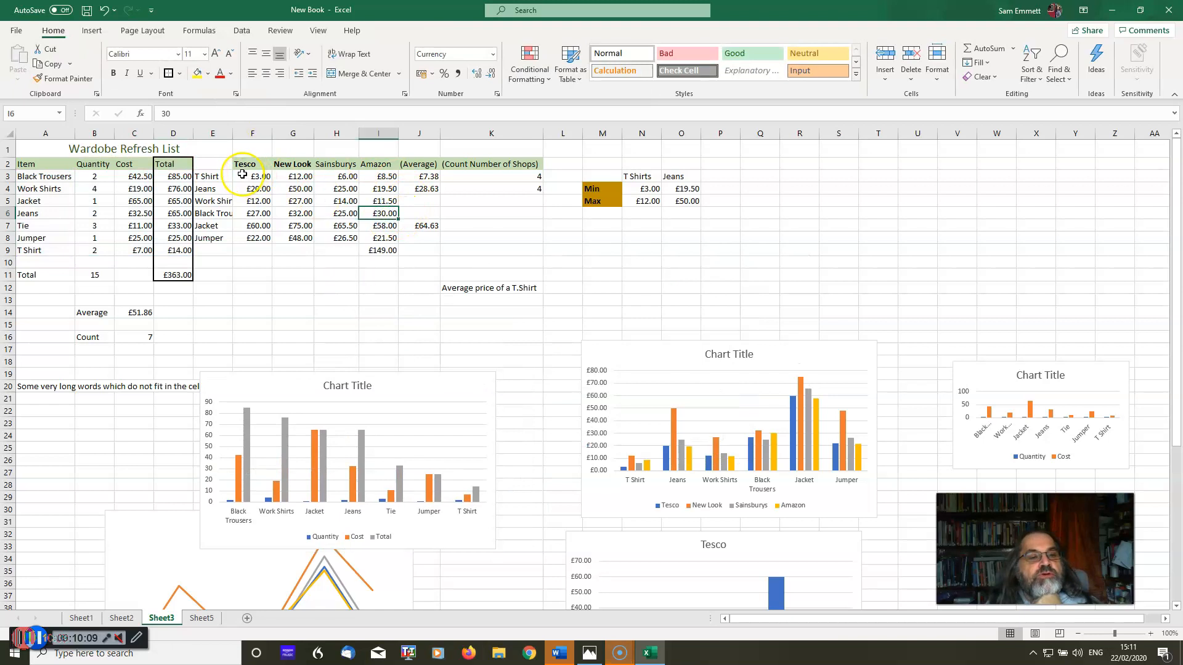
Select the shop price table E2:I8 and preview its recommended charts, including Stacked Bar, Funnel and Scatter
drag(232, 177, 381, 237)
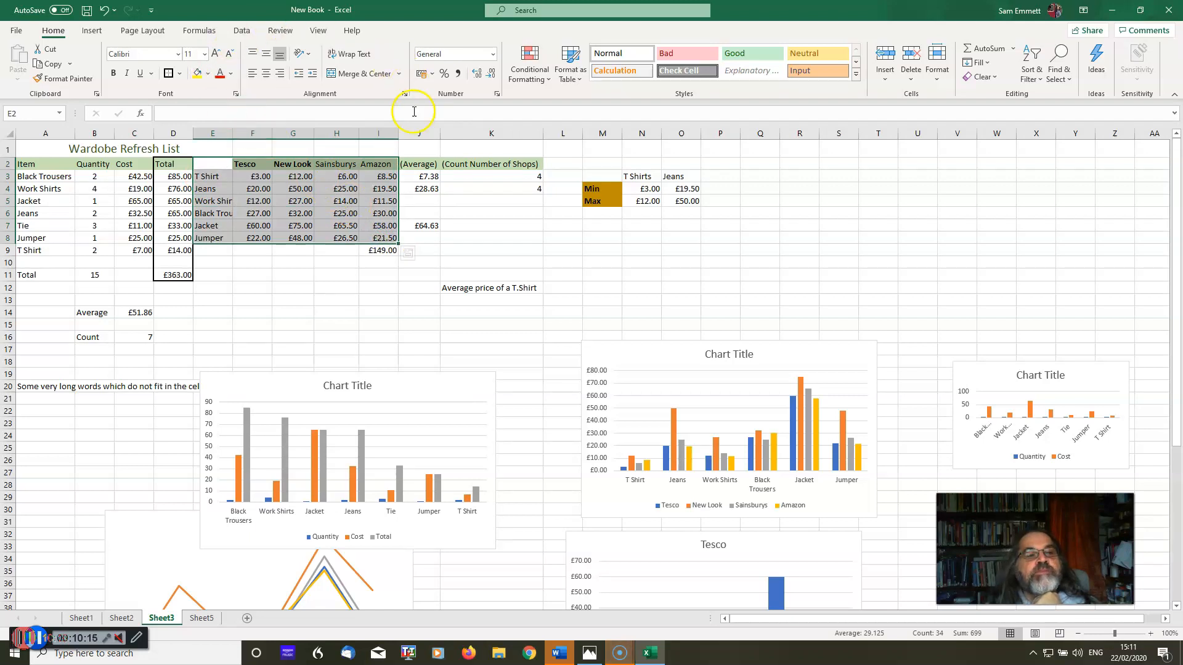
click(91, 31)
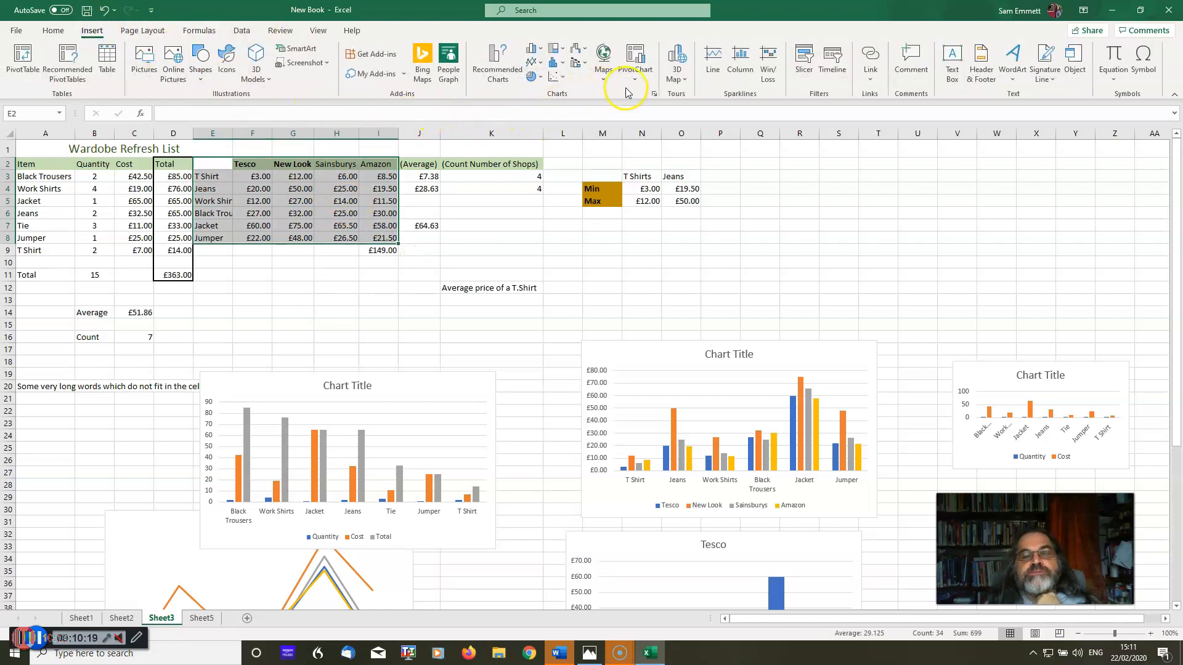
click(654, 95)
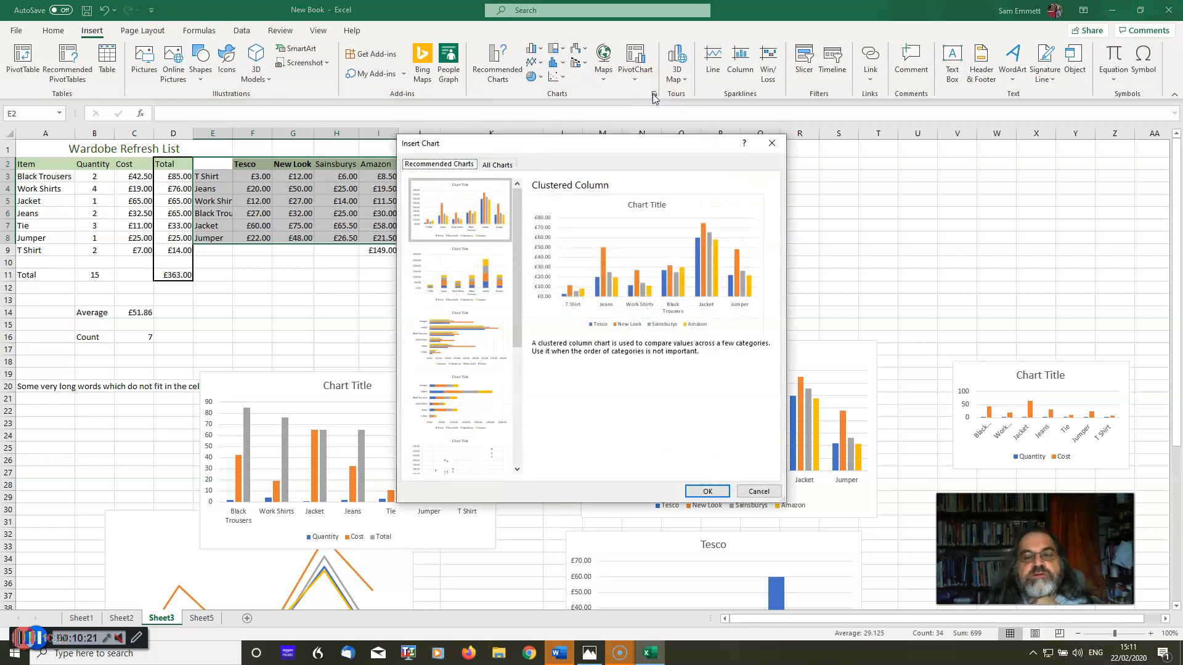
click(469, 326)
click(452, 401)
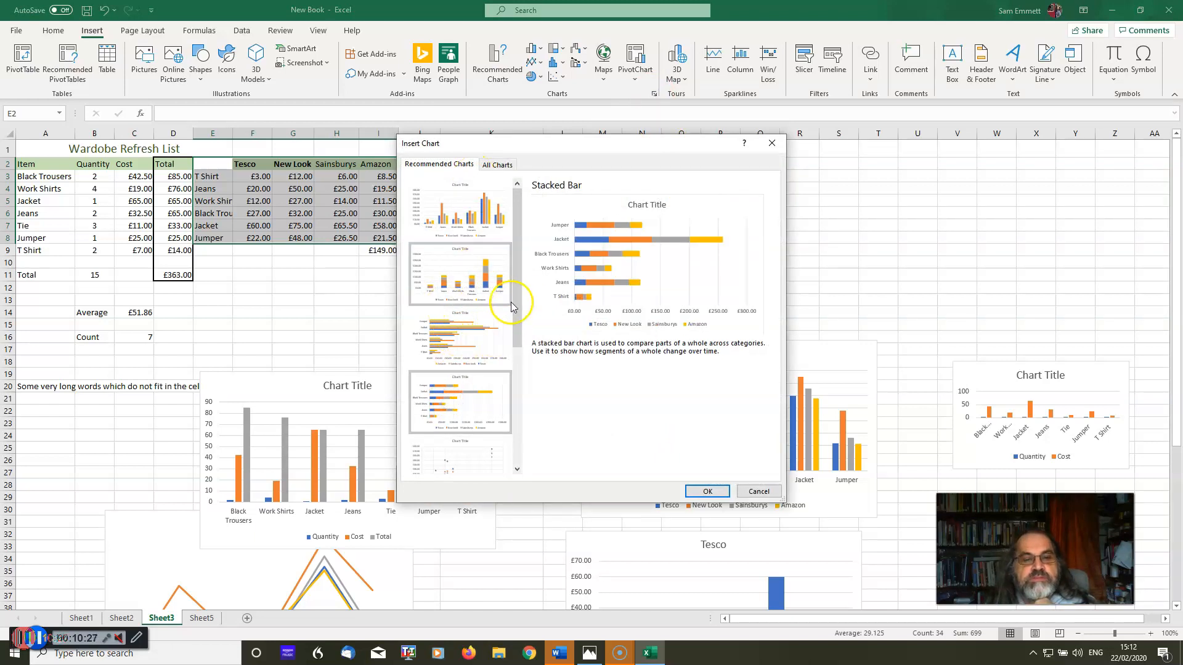
drag(513, 312, 511, 398)
click(479, 420)
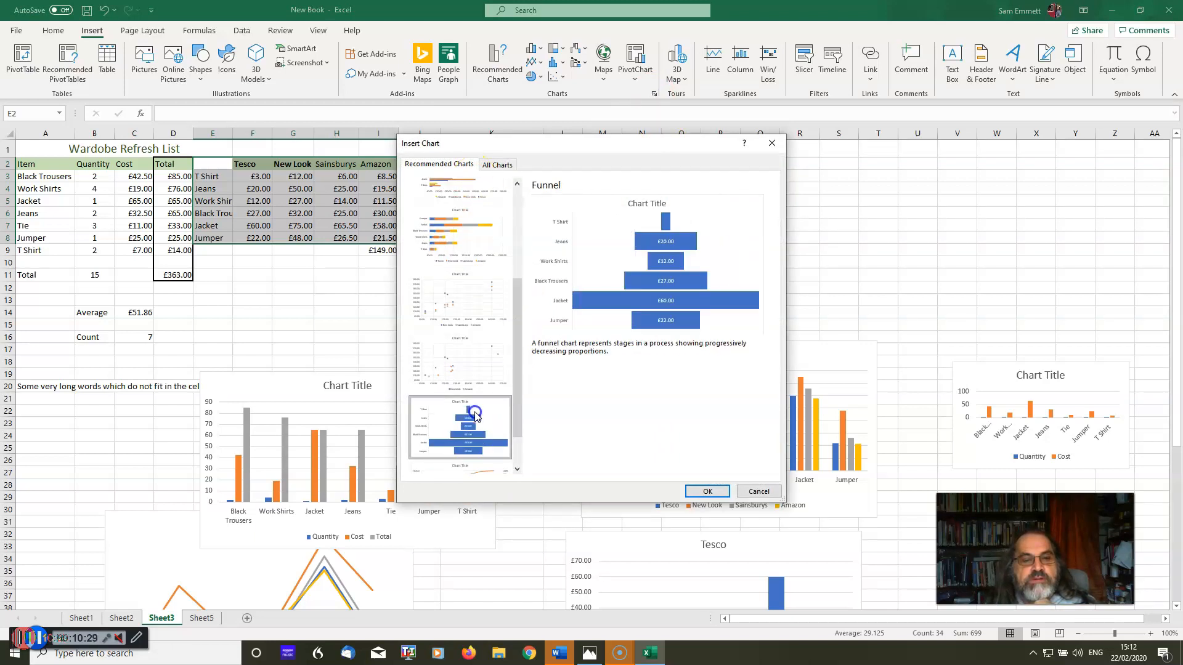
click(468, 305)
scroll(518, 339, up, 5)
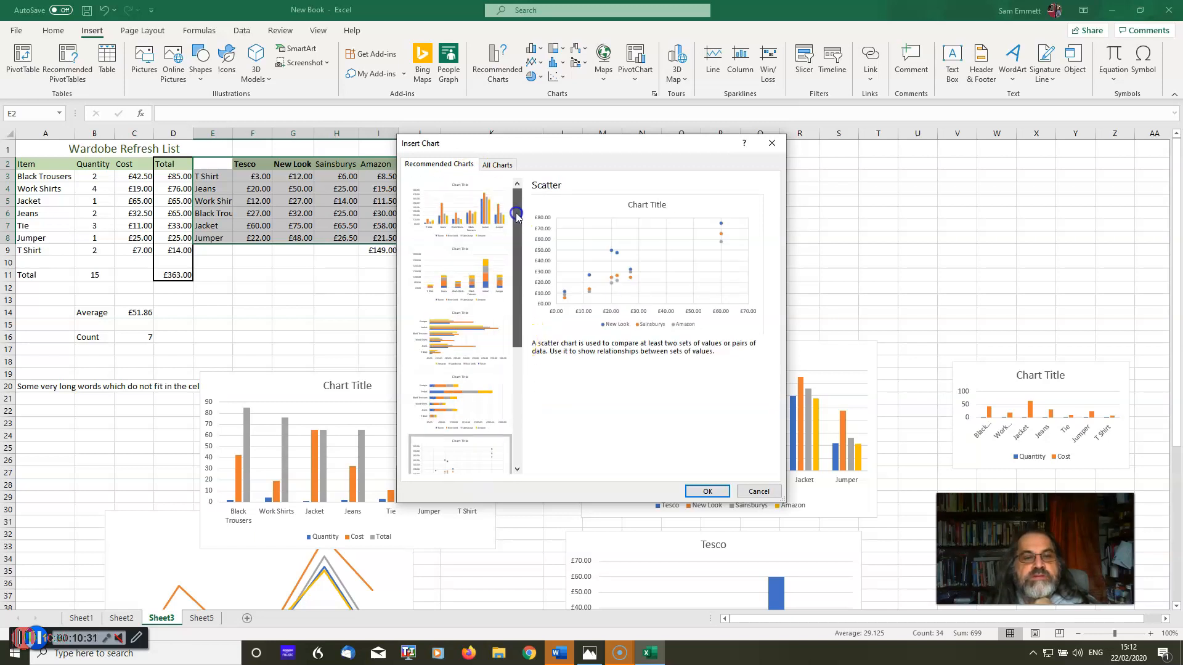
Preview the Column and Line options among all chart types for the shop prices, then close without inserting a chart
click(497, 165)
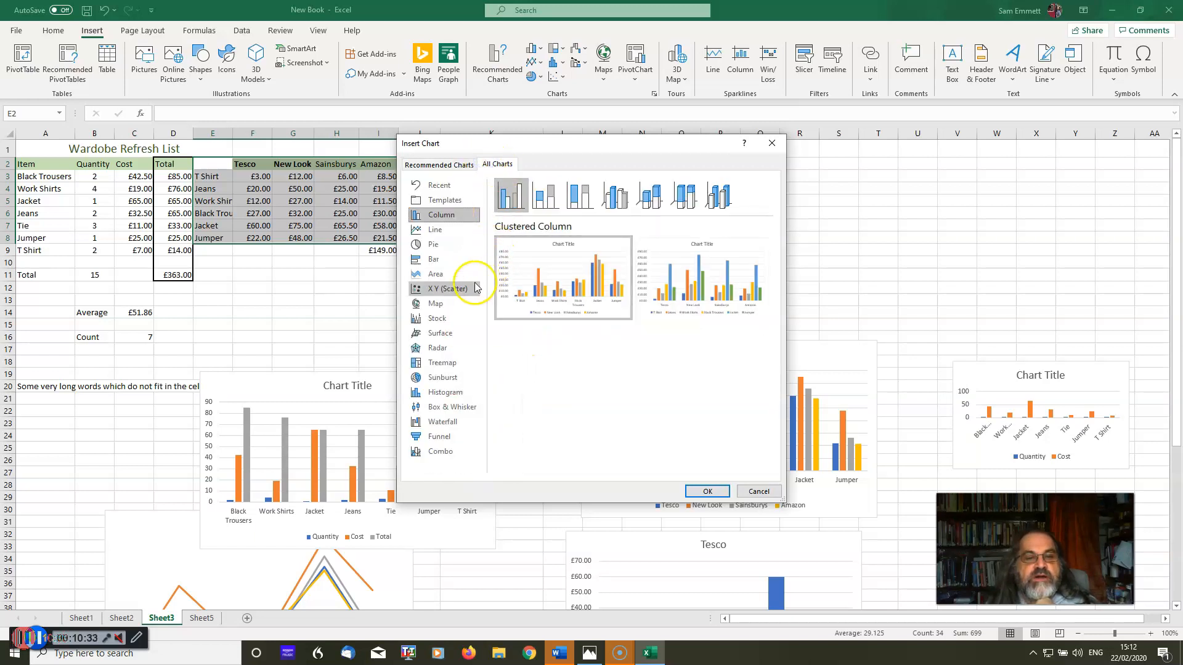
click(433, 229)
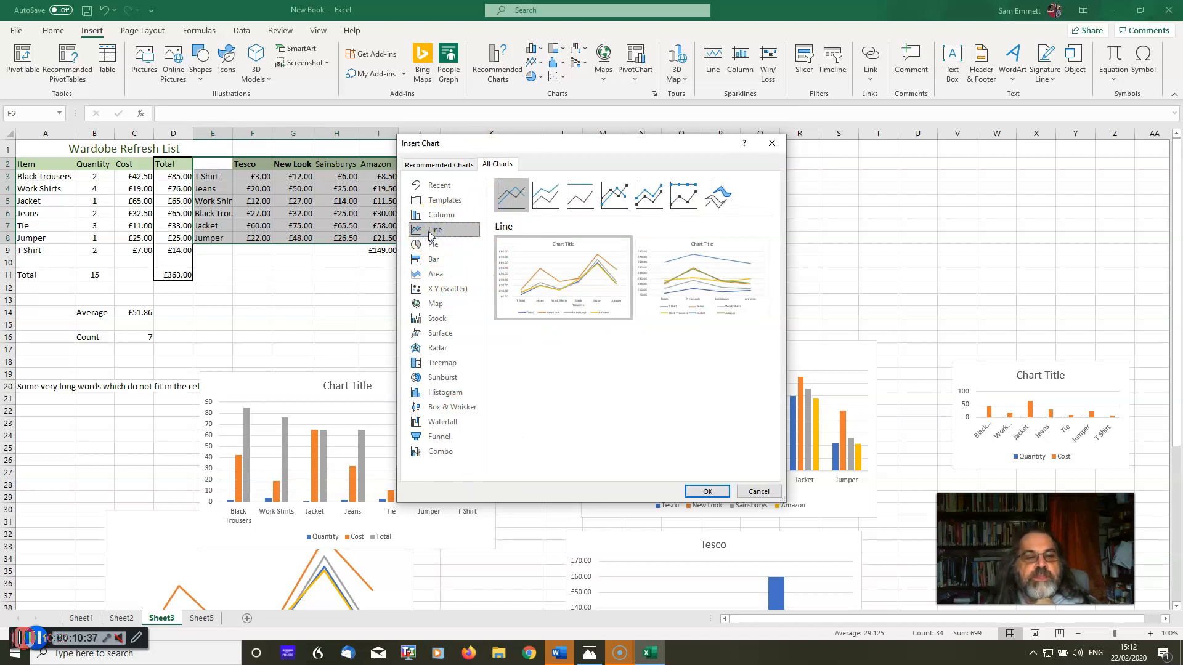
click(757, 491)
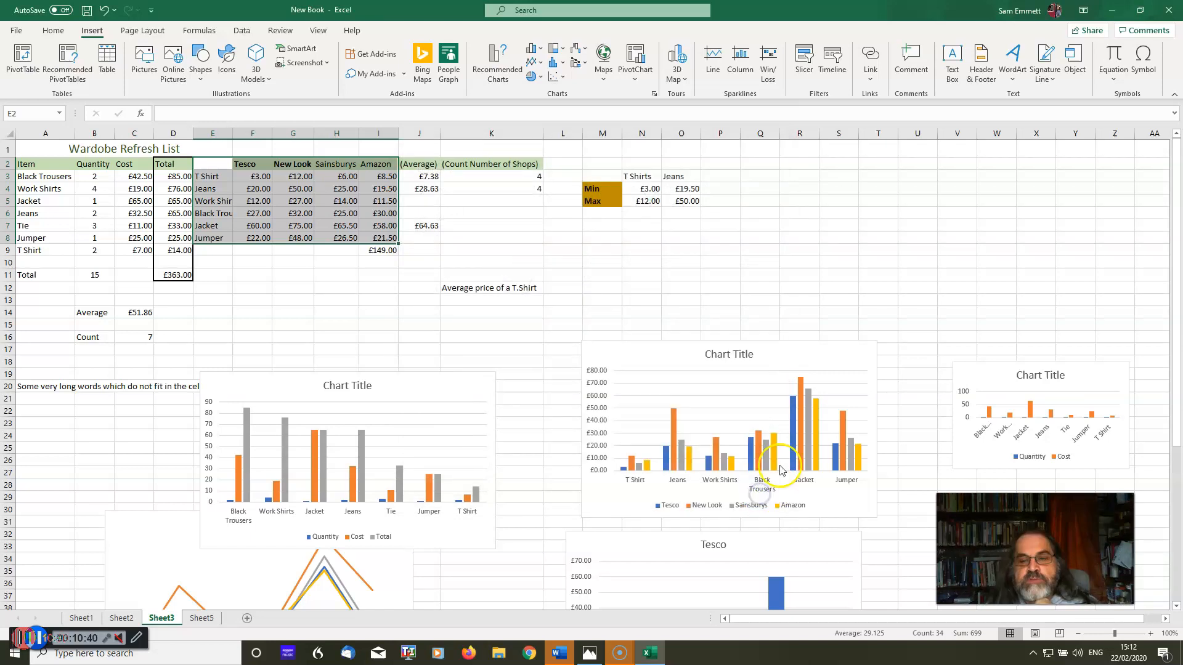
Move the shop price chart up to just below the Min and Max rows and the item chart to start around H15
click(756, 366)
drag(775, 354, 858, 215)
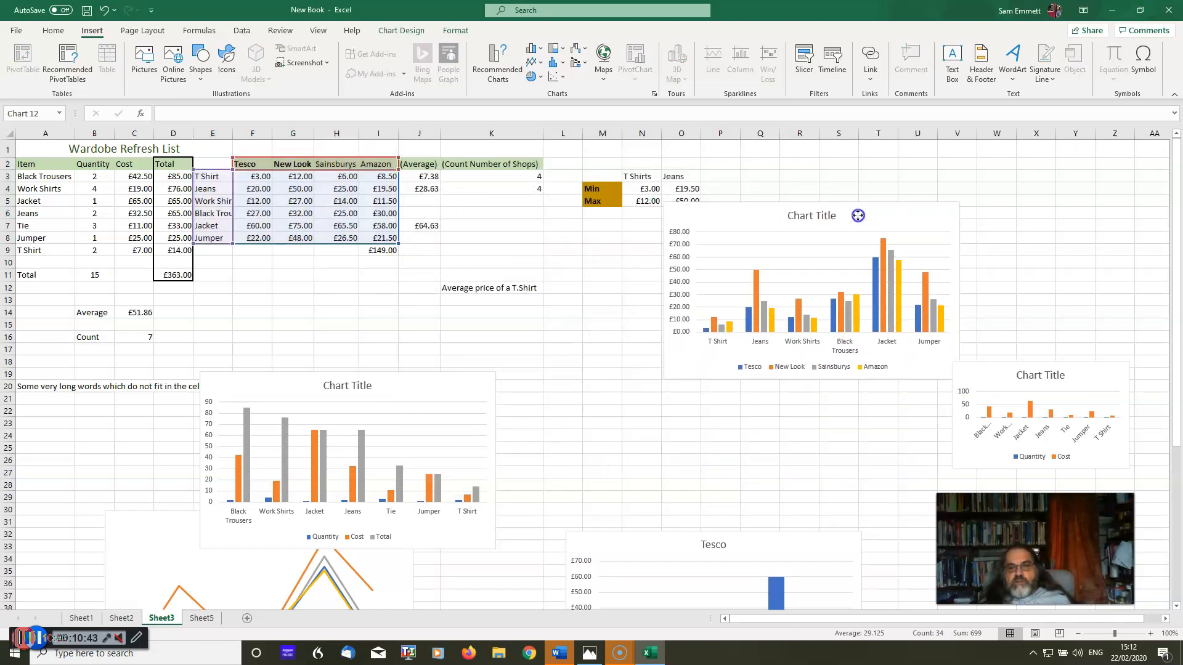
drag(469, 384, 575, 337)
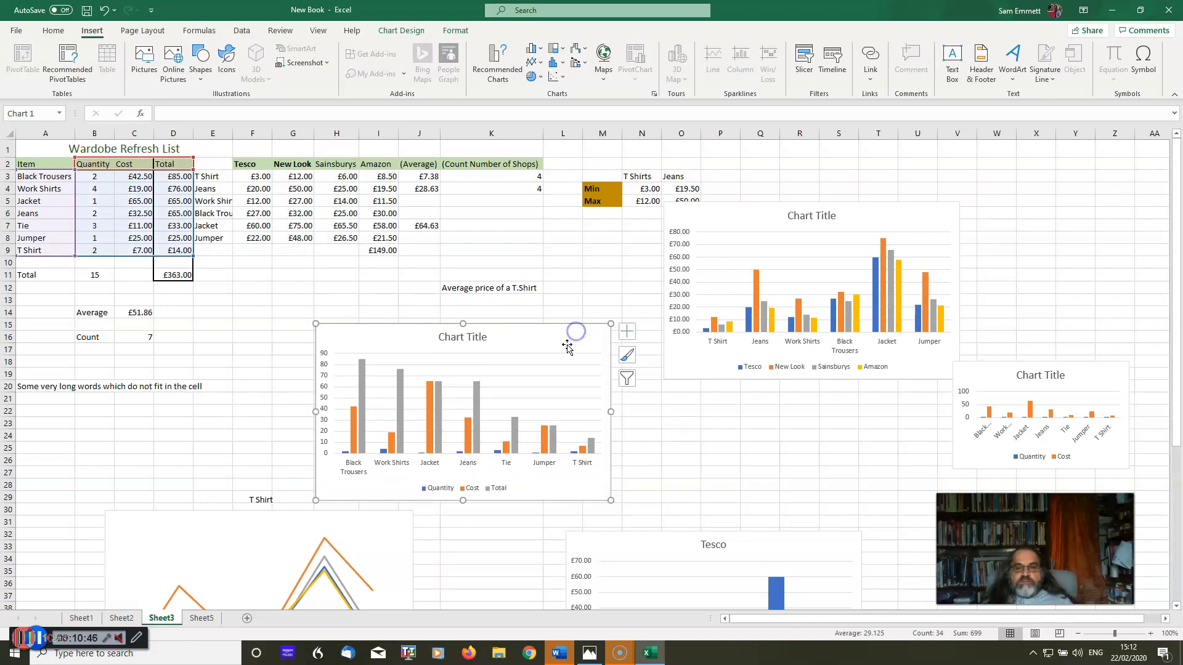
Open the chart elements of the shop price chart and turn its axes off and back on
click(797, 266)
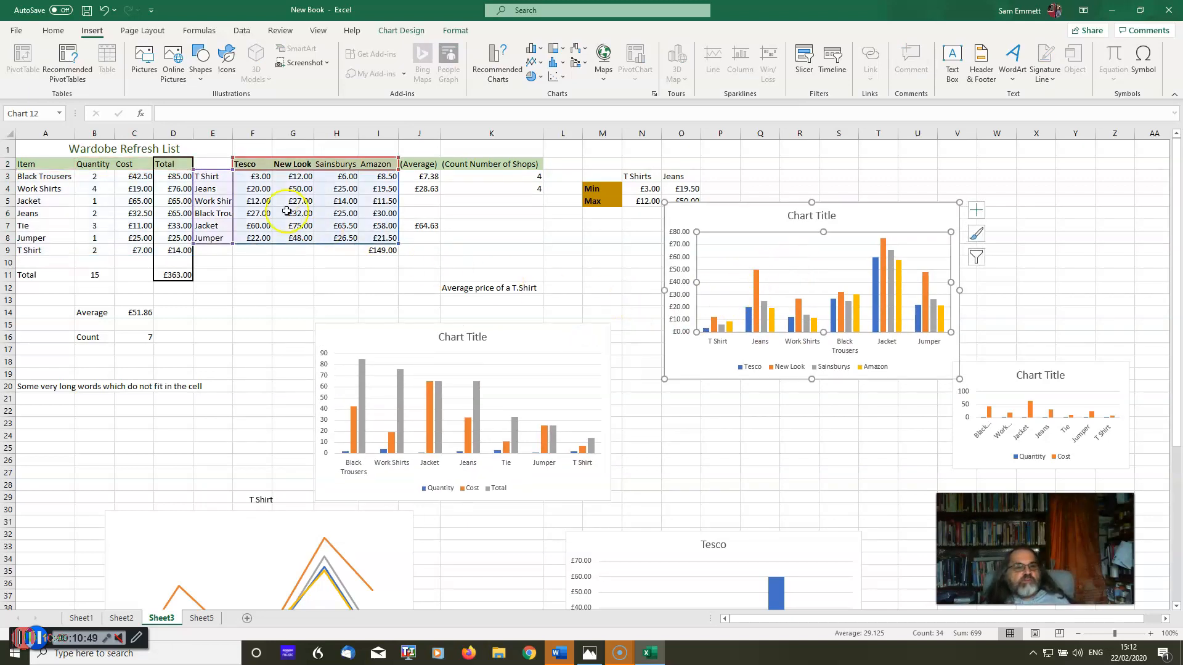
click(858, 212)
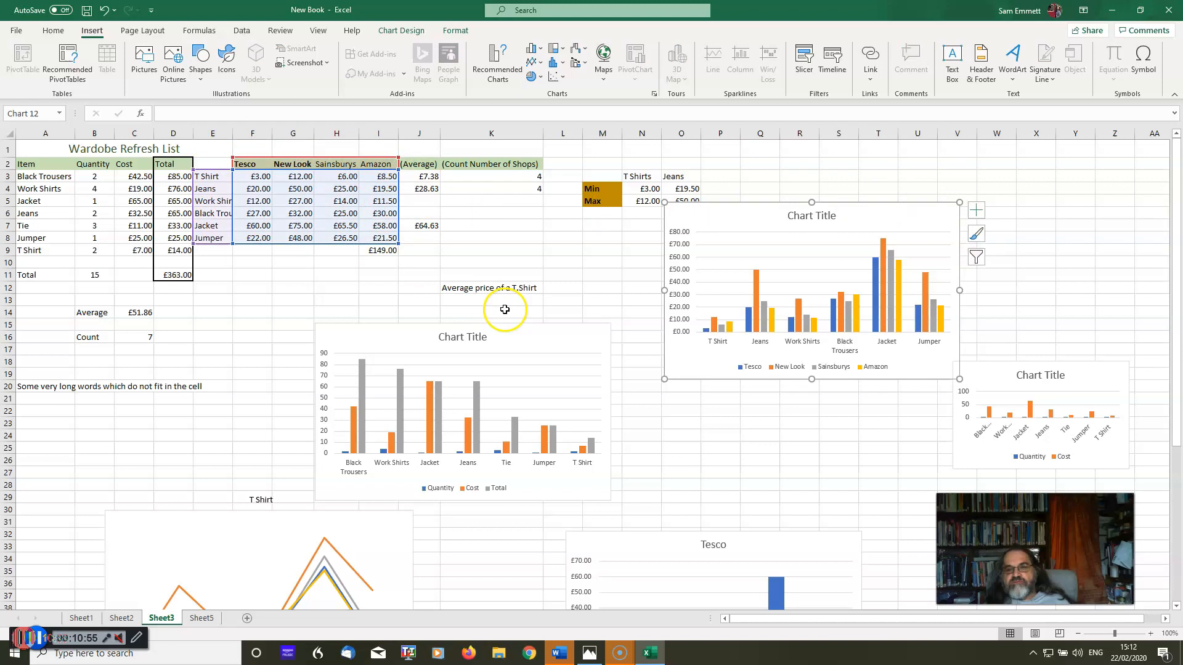
click(977, 212)
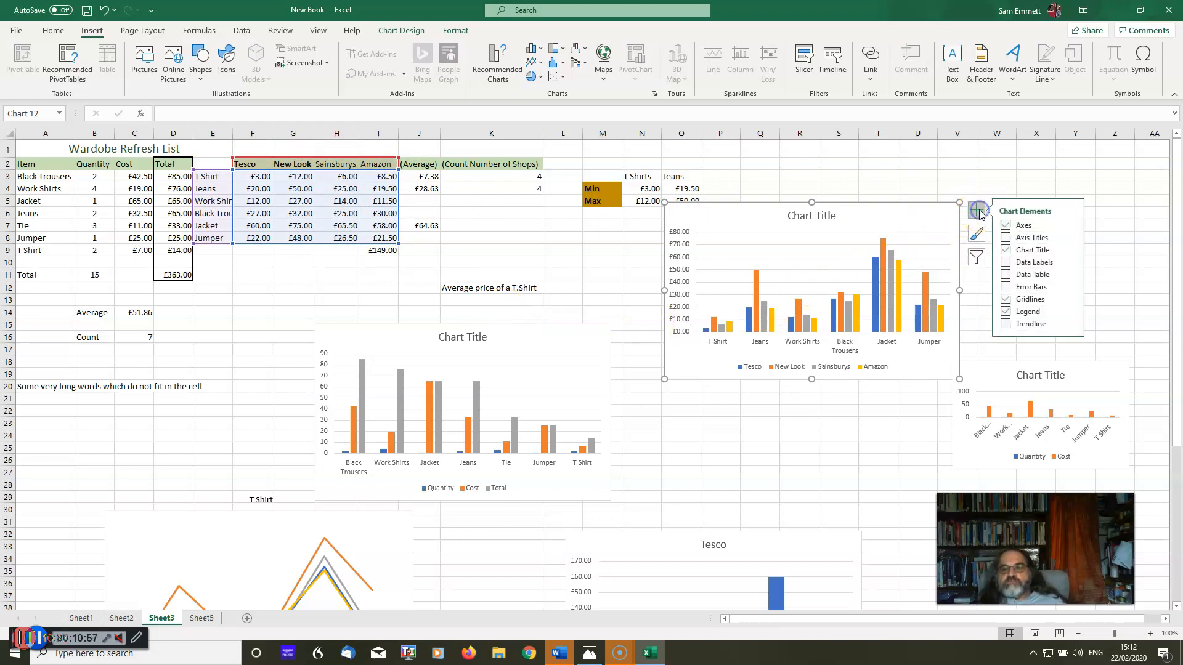
click(1006, 227)
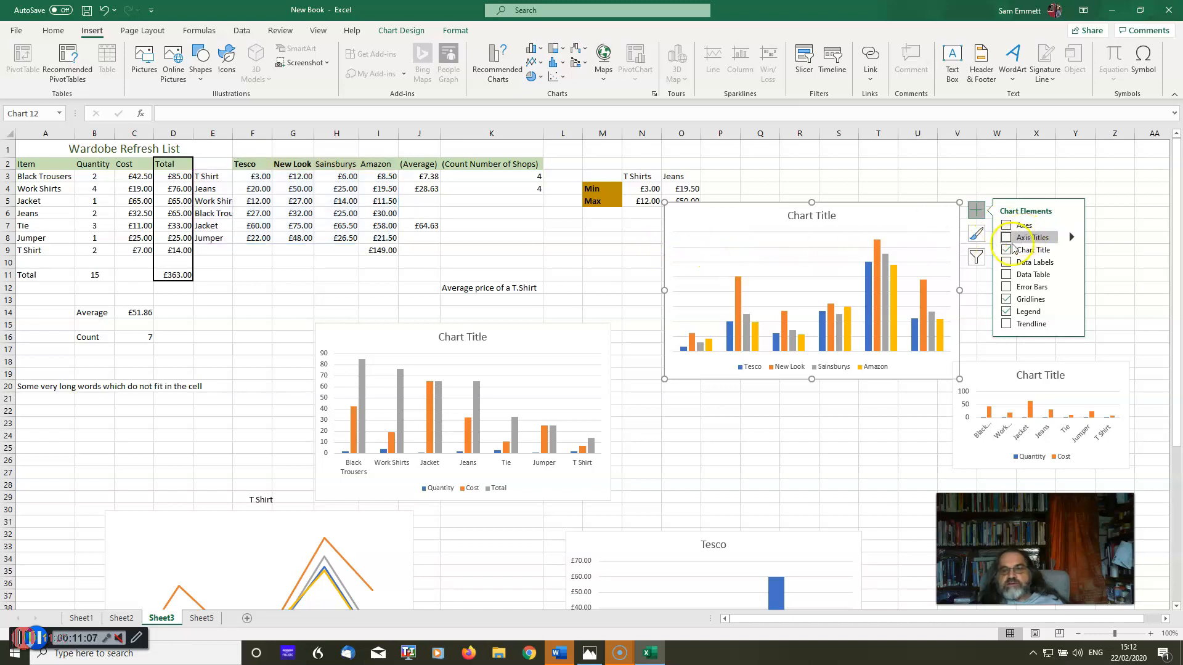
click(1006, 225)
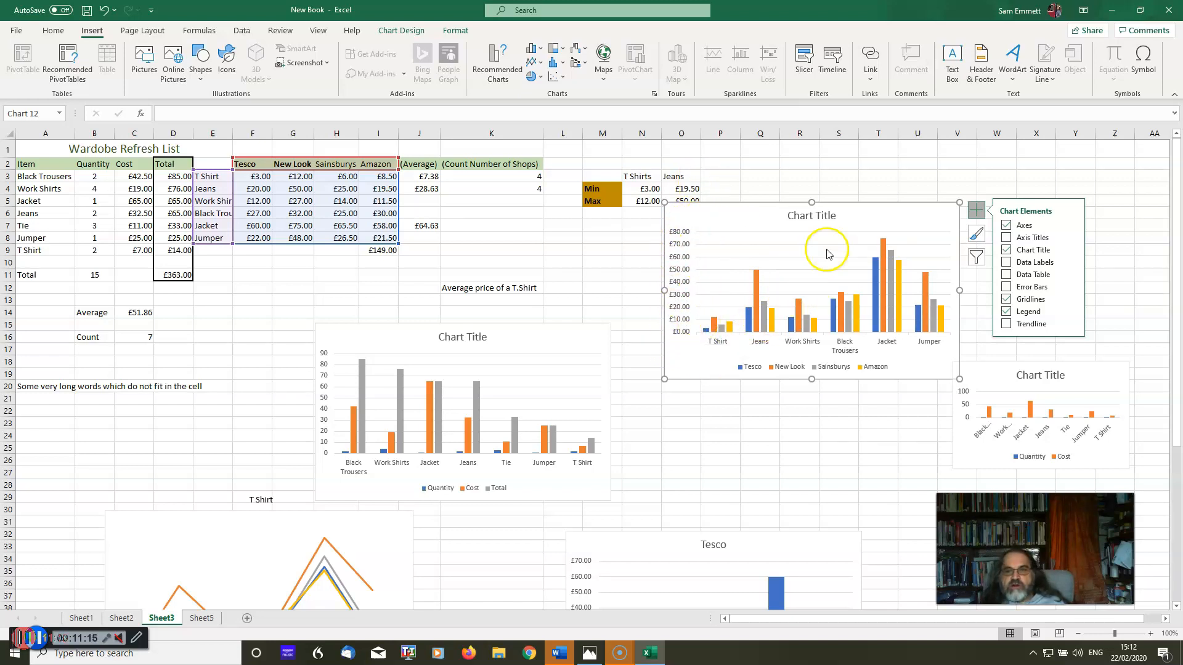
Add axis titles to the shop price chart and name the vertical axis "Cost"
click(1005, 238)
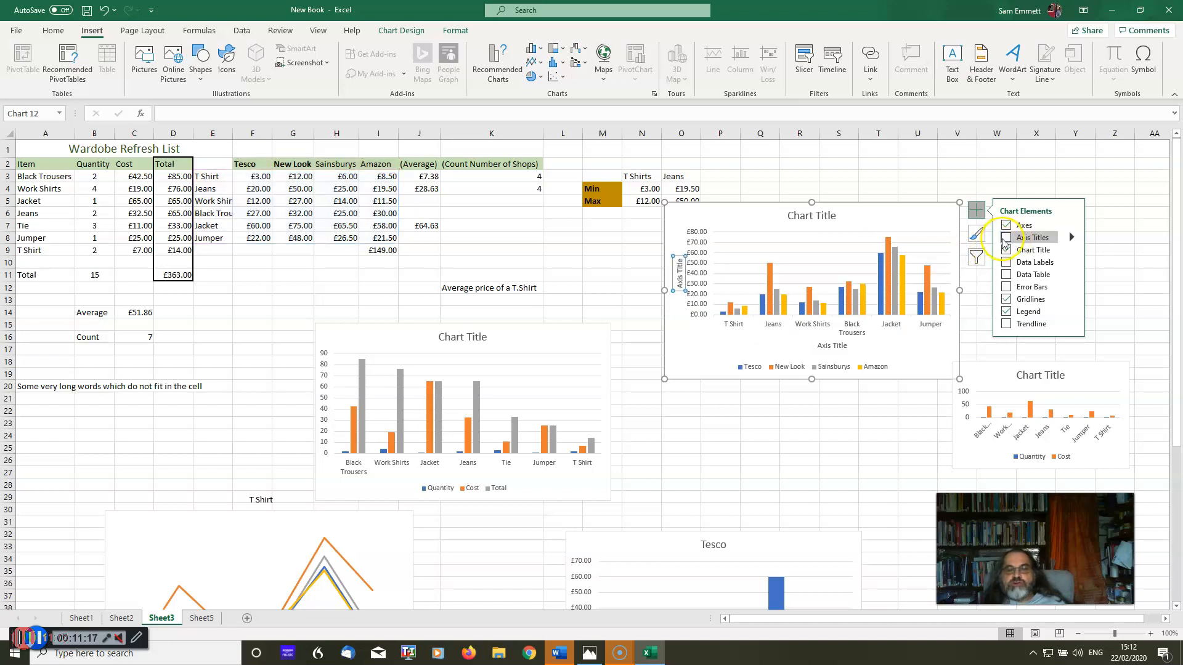
click(1007, 239)
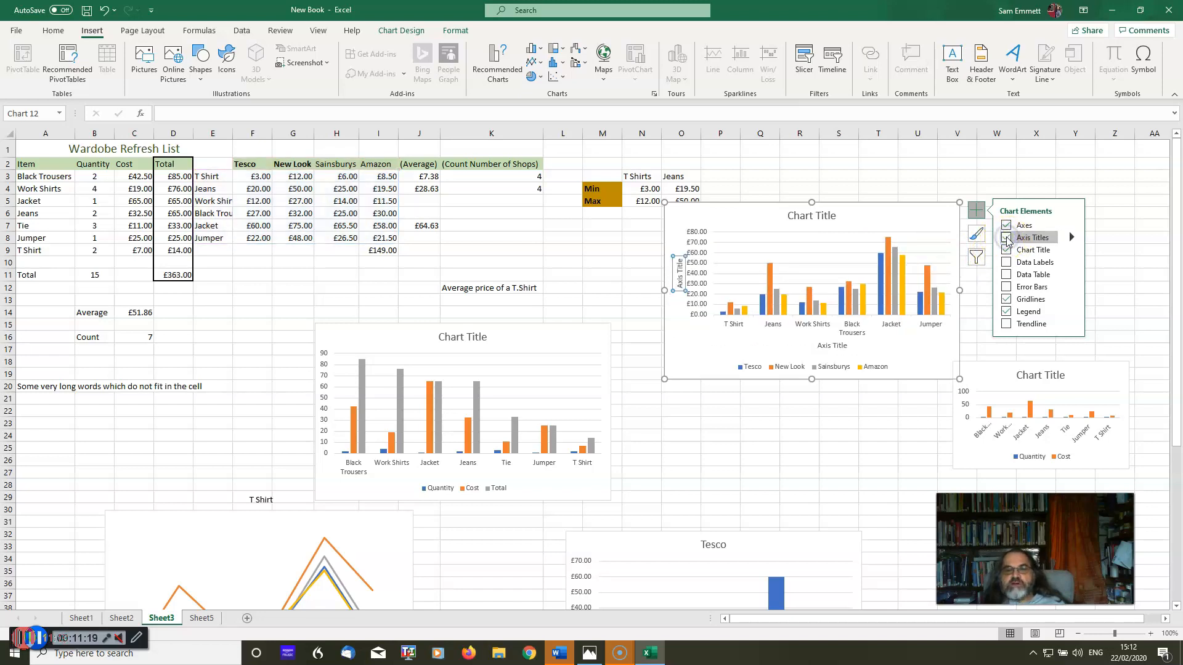
click(679, 281)
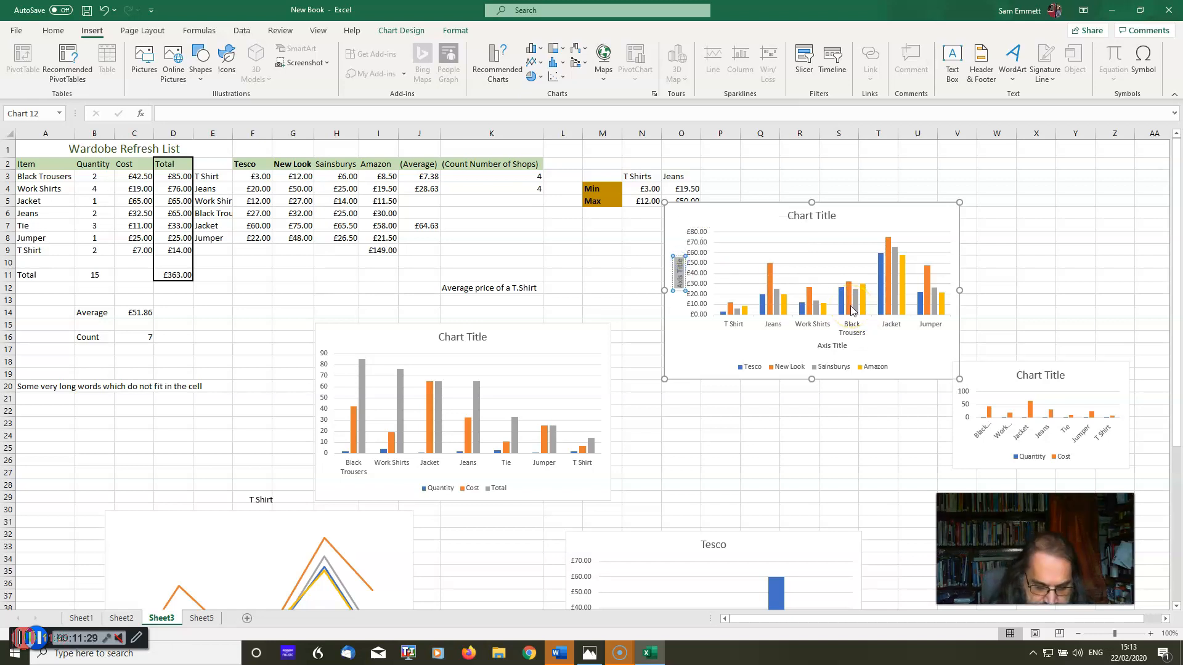
mouse_move(852, 310)
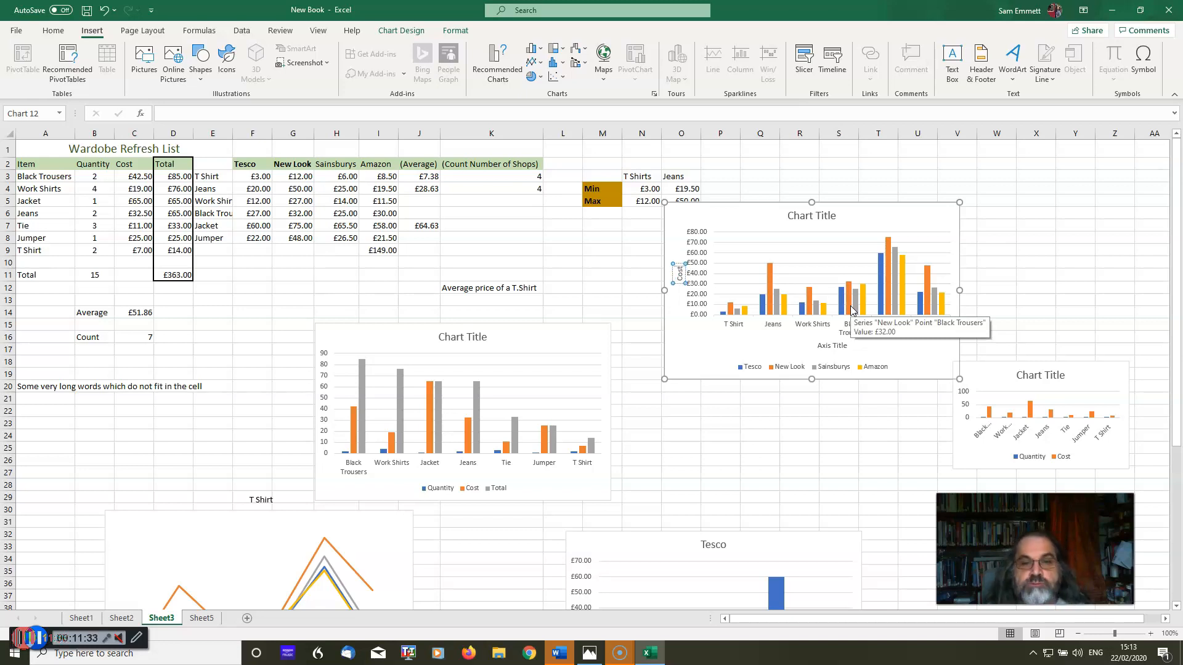
click(886, 355)
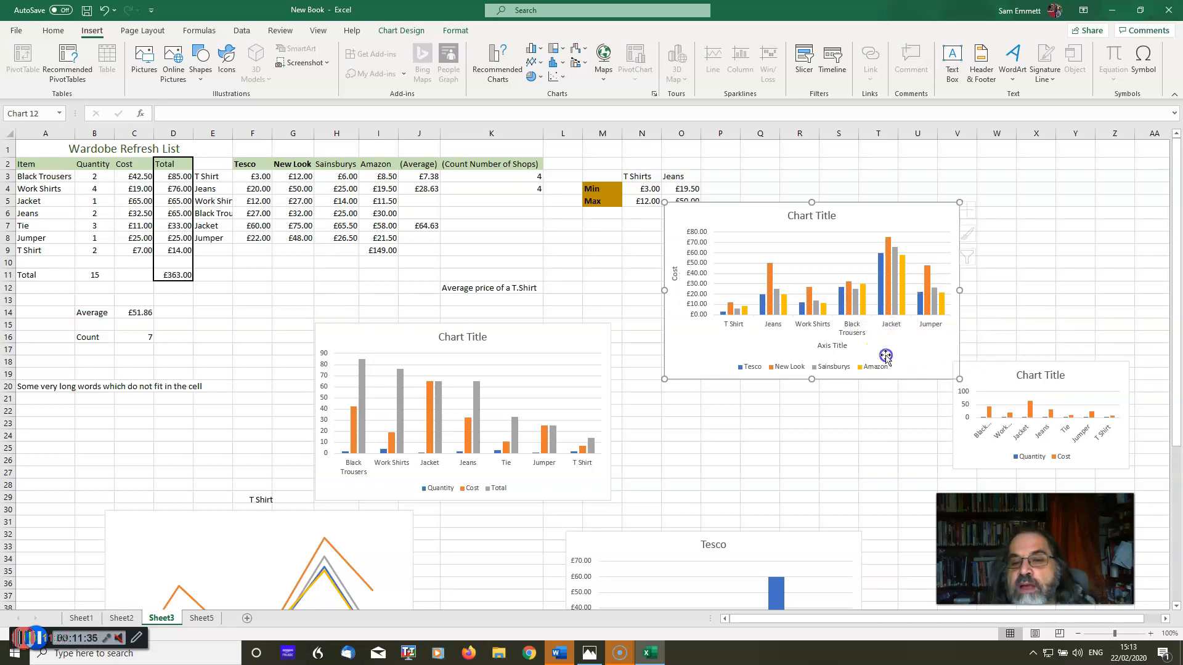
Replace the horizontal axis title of the shop price chart with "Item", closing the axis title formatting options
double_click(845, 347)
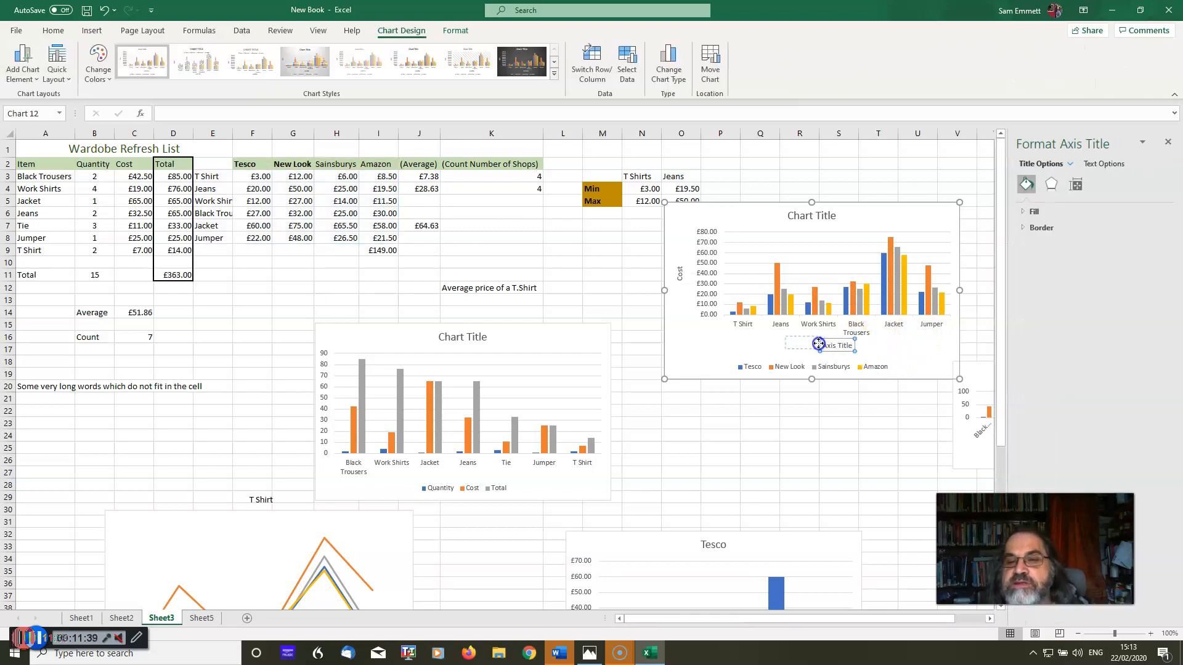
click(852, 349)
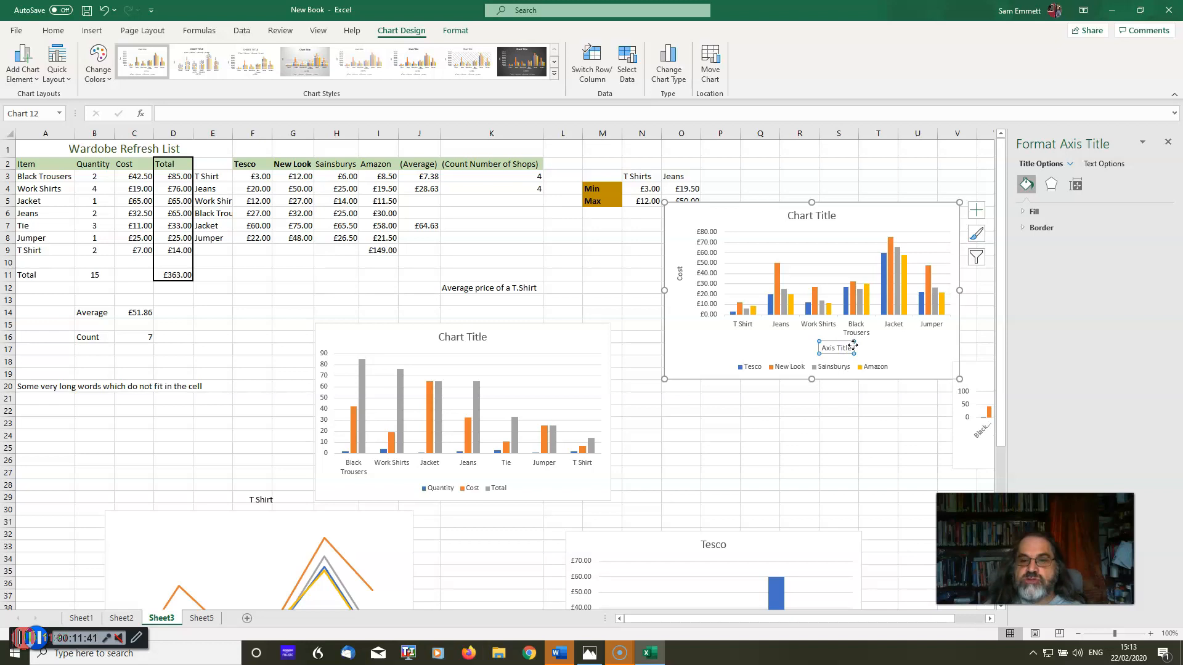
click(1167, 142)
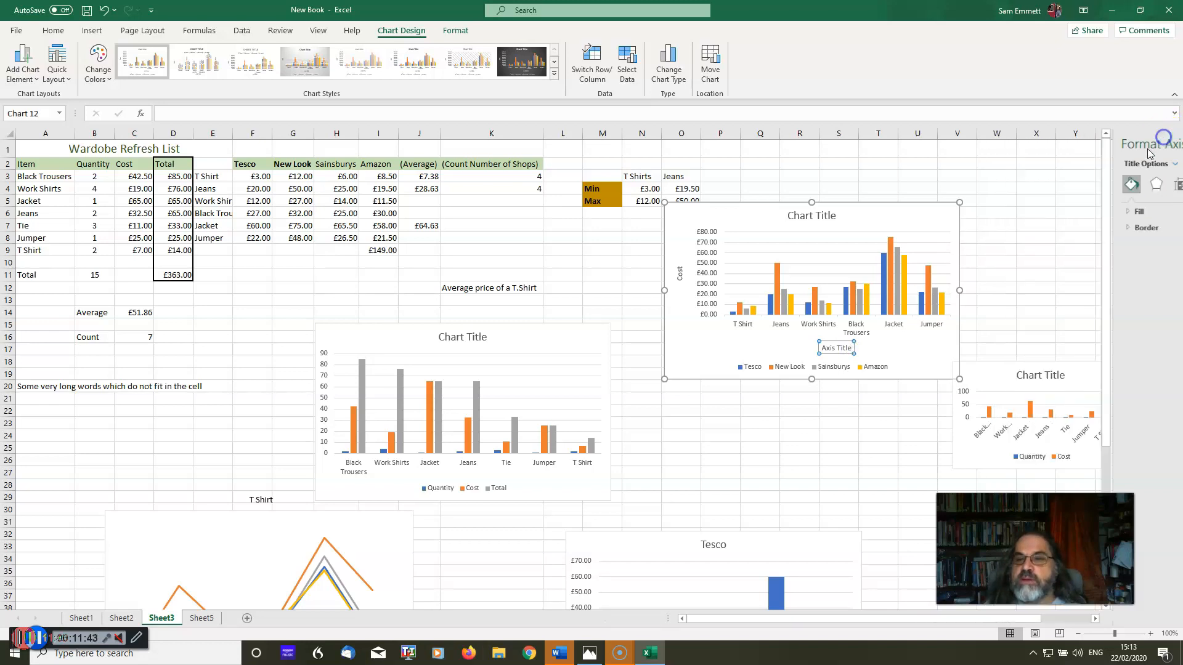
click(846, 351)
drag(854, 348, 815, 348)
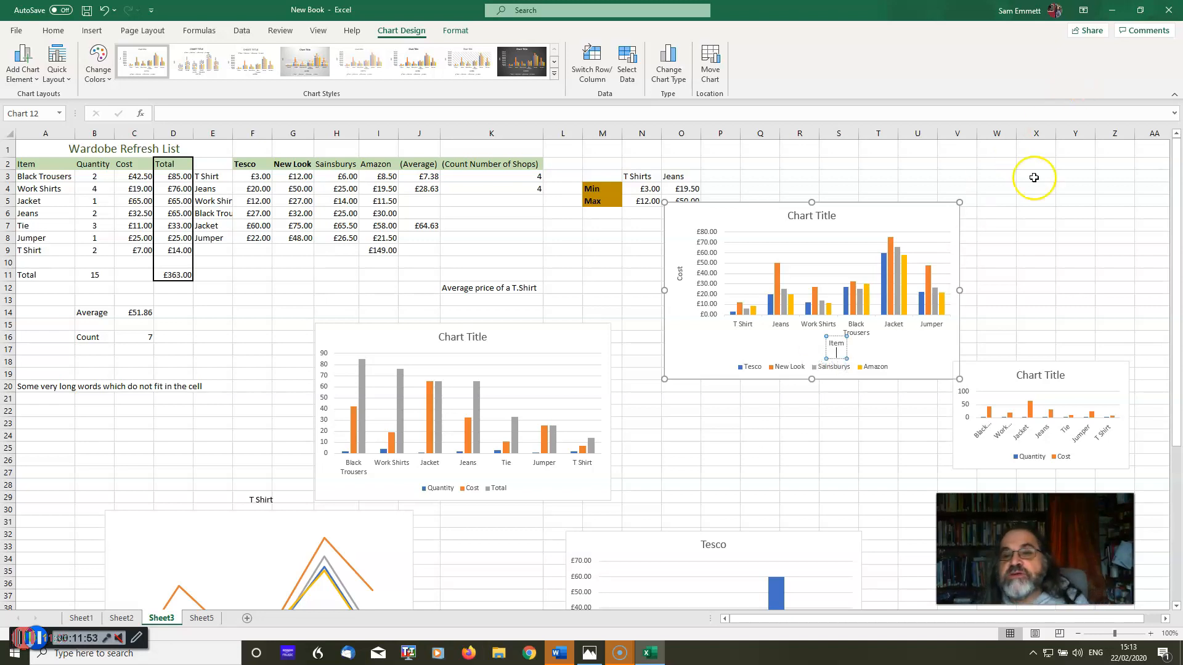
click(943, 237)
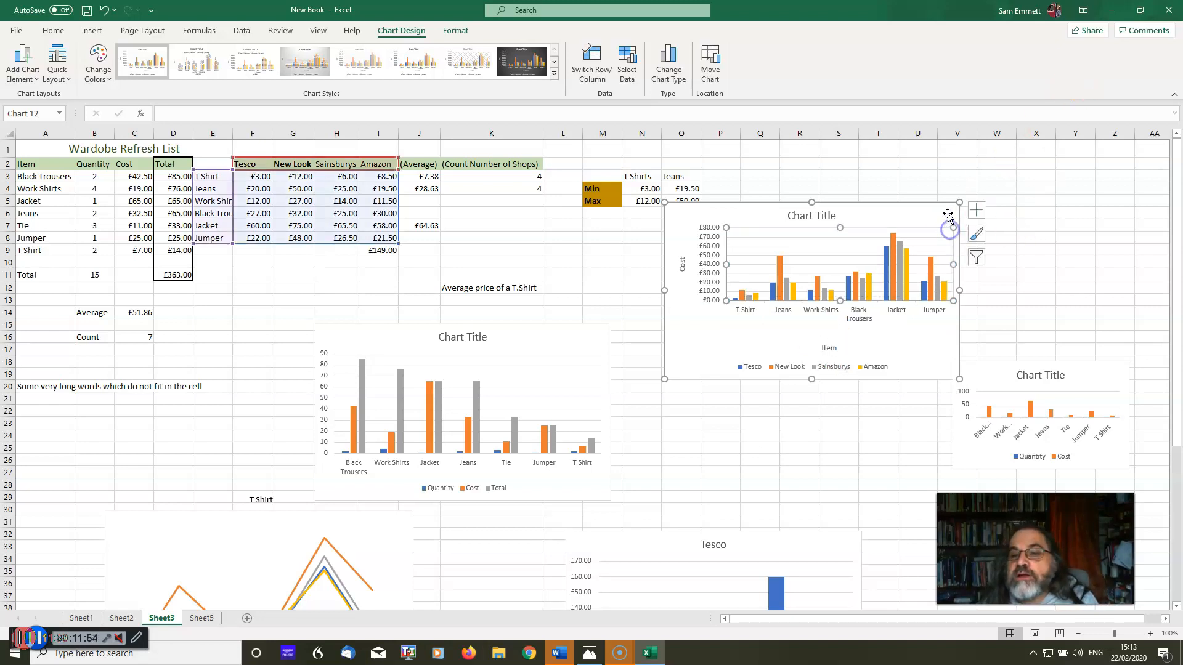
Turn the shop price chart's title off and back on
click(979, 216)
click(1046, 253)
click(1046, 252)
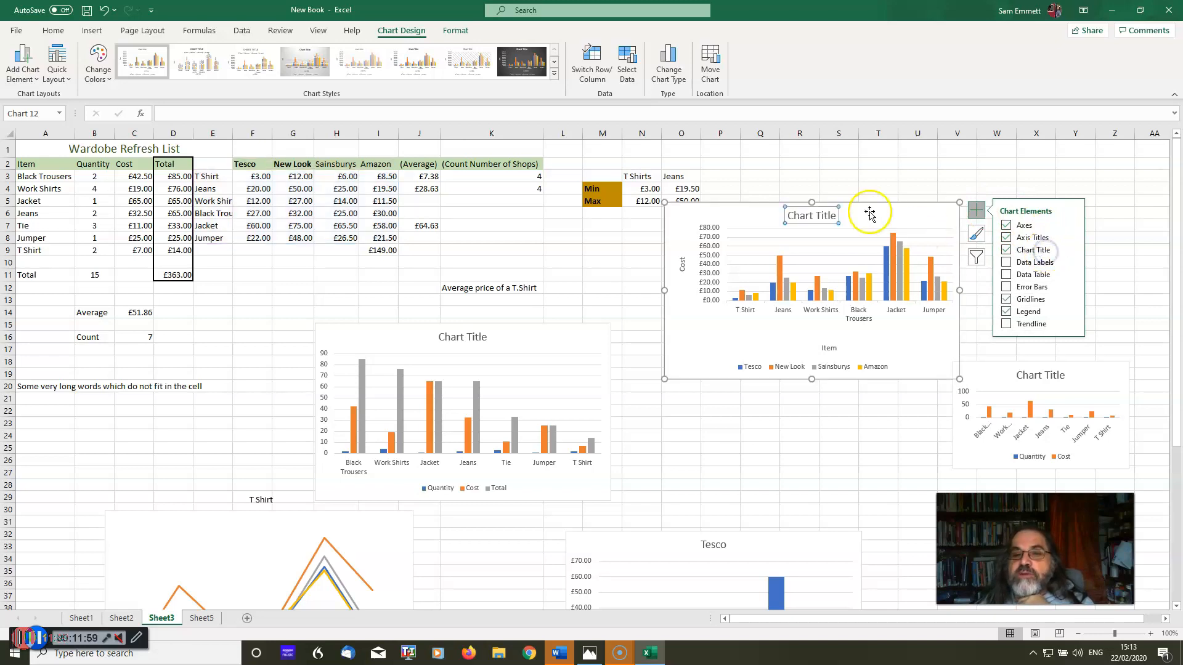
Replace the shop price chart's placeholder title with "New Clothes" and deselect the chart
click(816, 216)
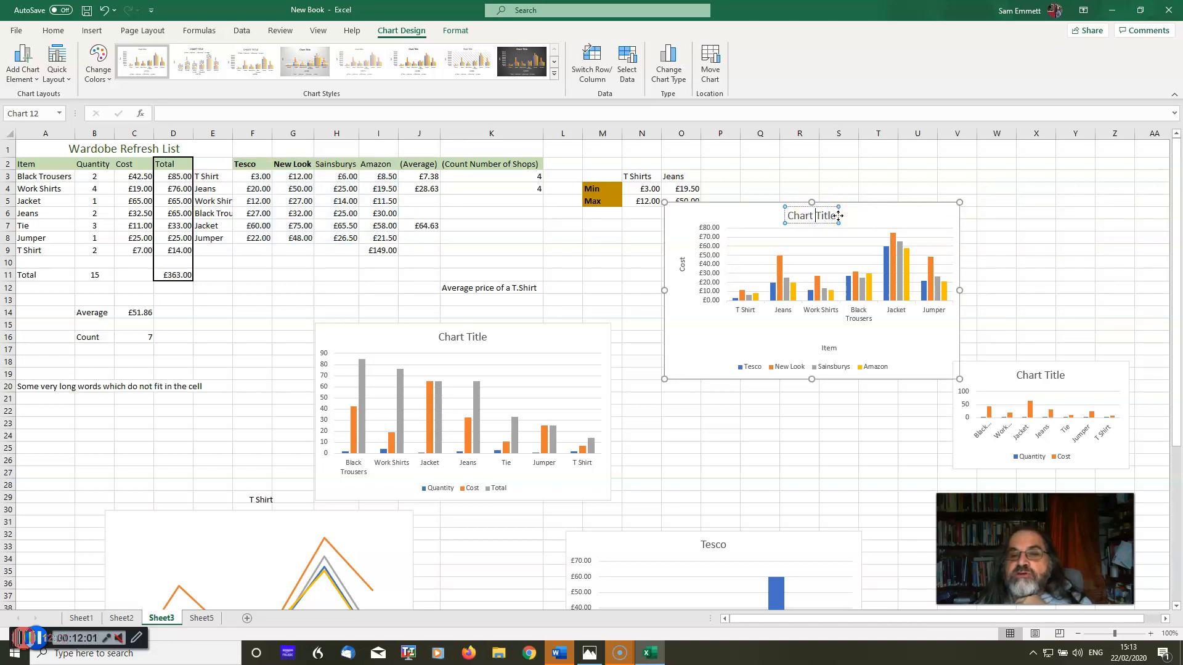
drag(835, 215, 778, 217)
text(New Cloth)
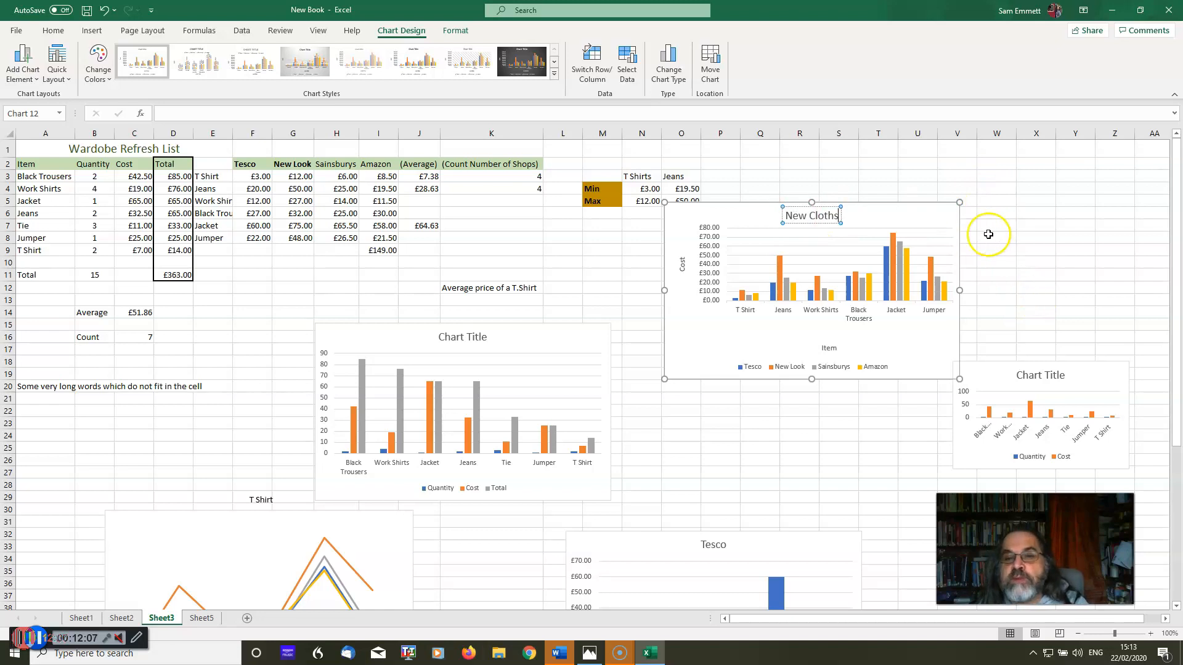
text(s)
click(1085, 265)
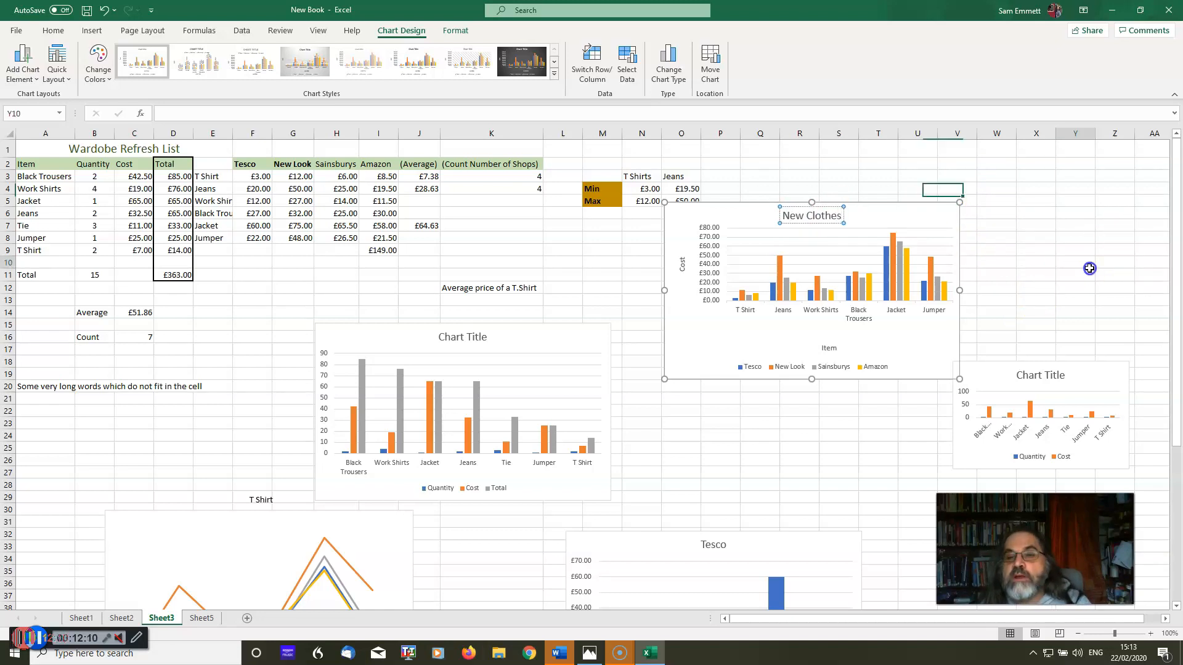
Turn the legend of the New Clothes chart off and back on
click(939, 283)
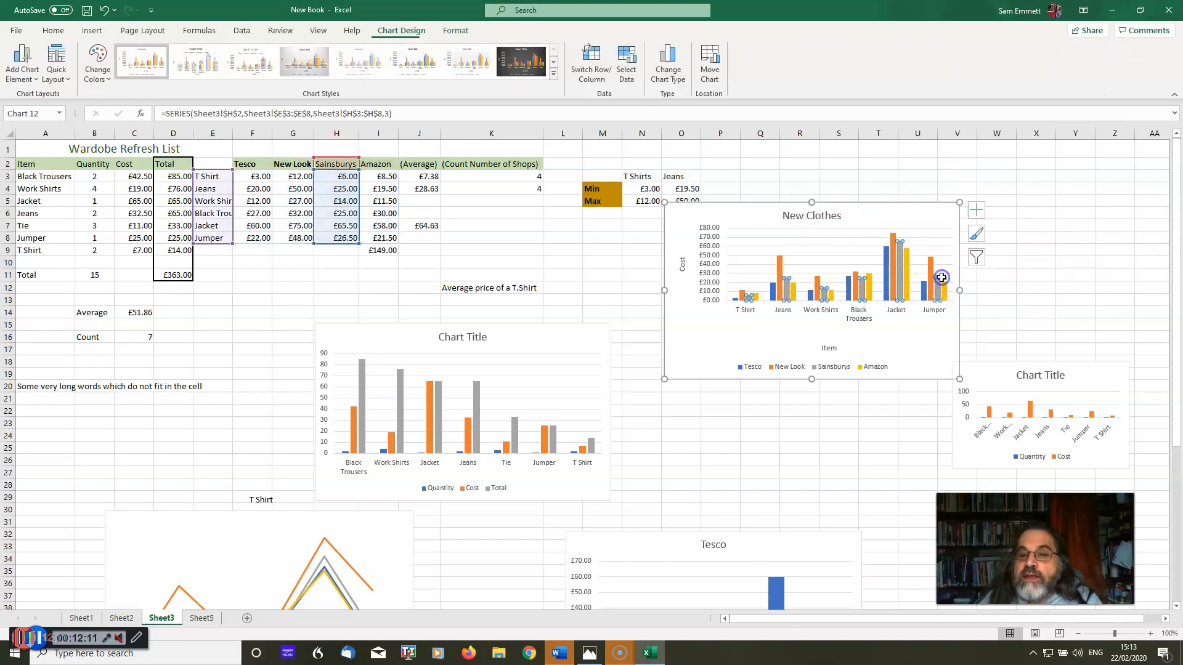
click(978, 258)
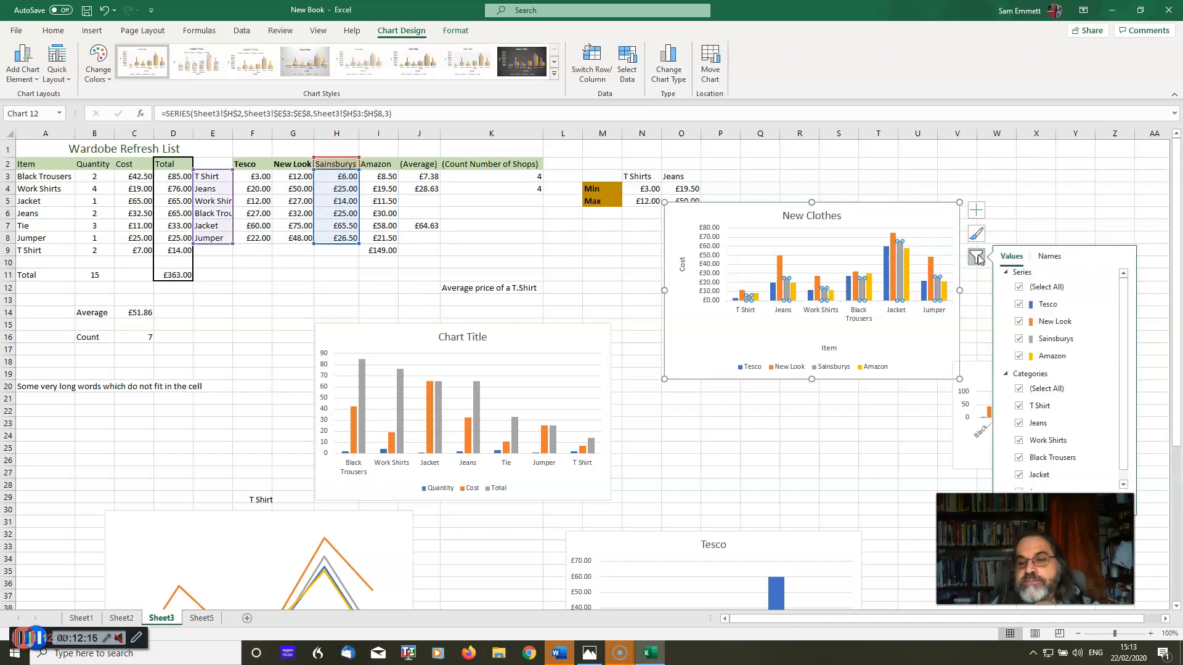
click(976, 210)
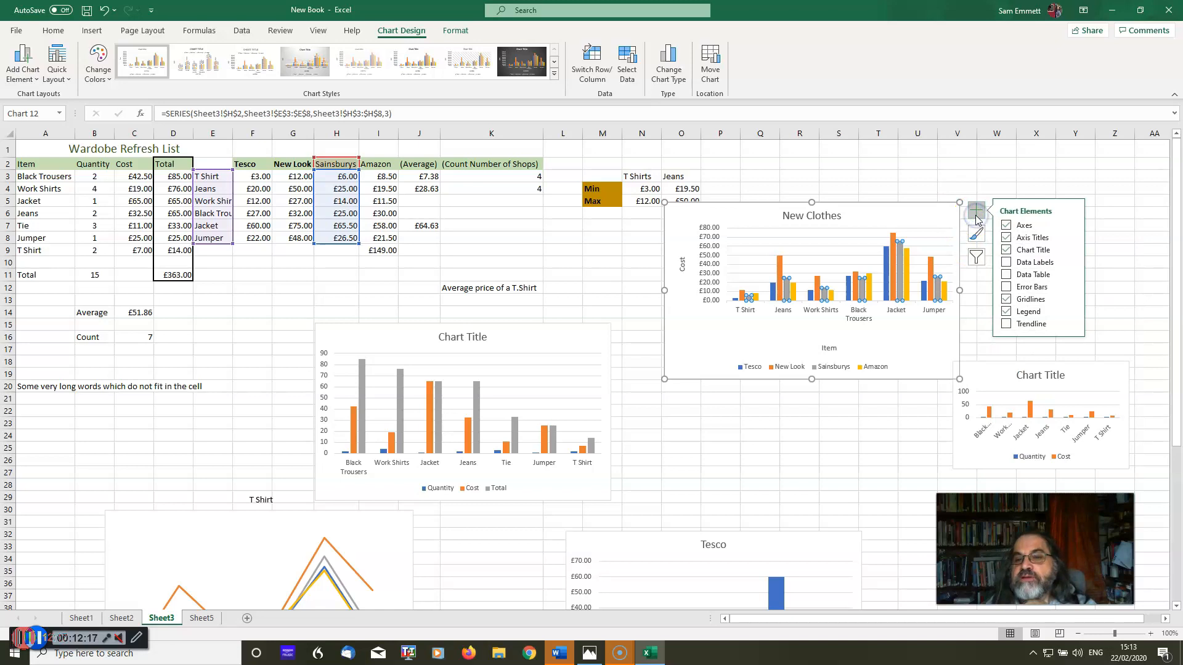
click(1007, 310)
click(1007, 311)
click(1007, 310)
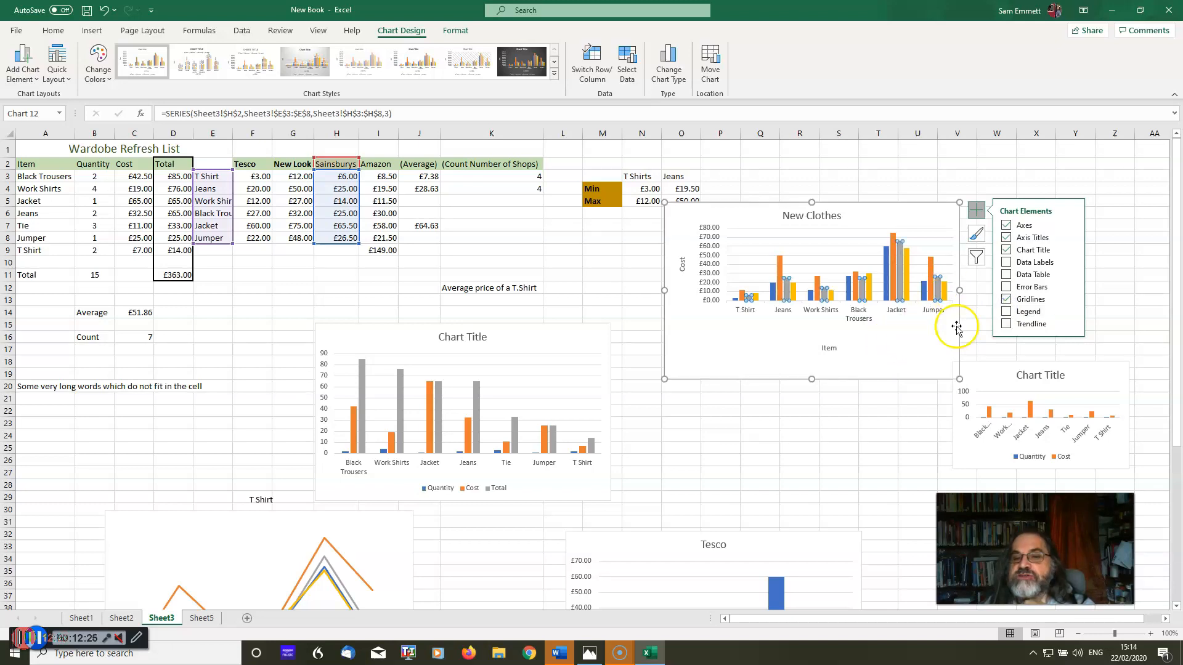
click(1007, 312)
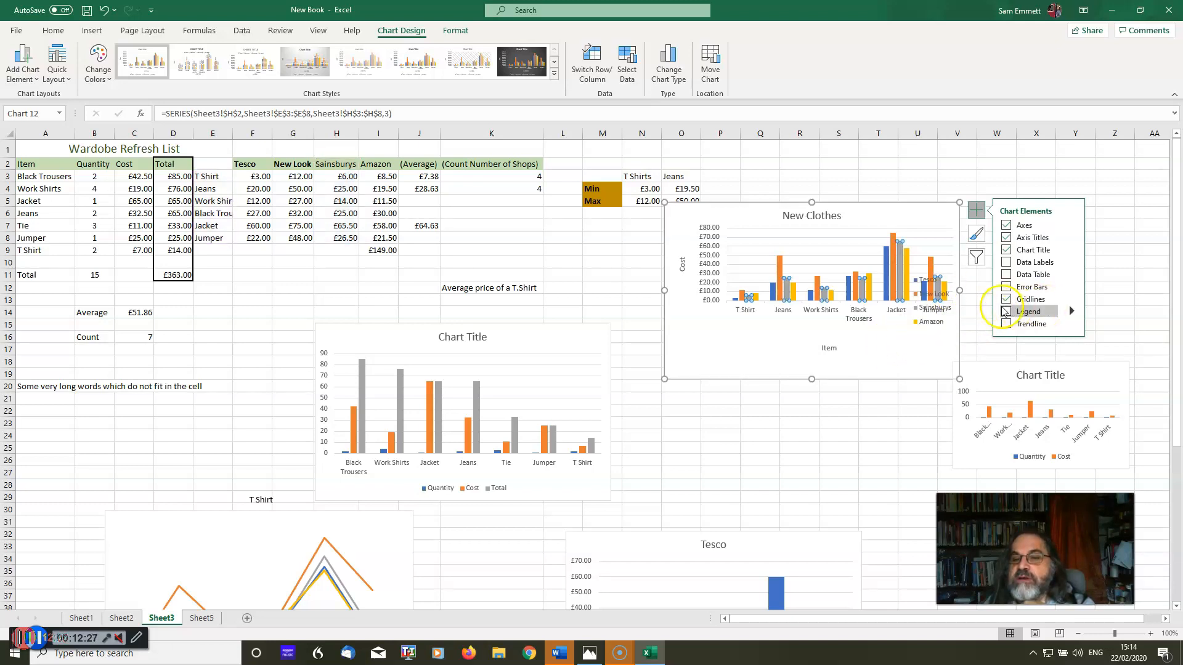
click(1005, 311)
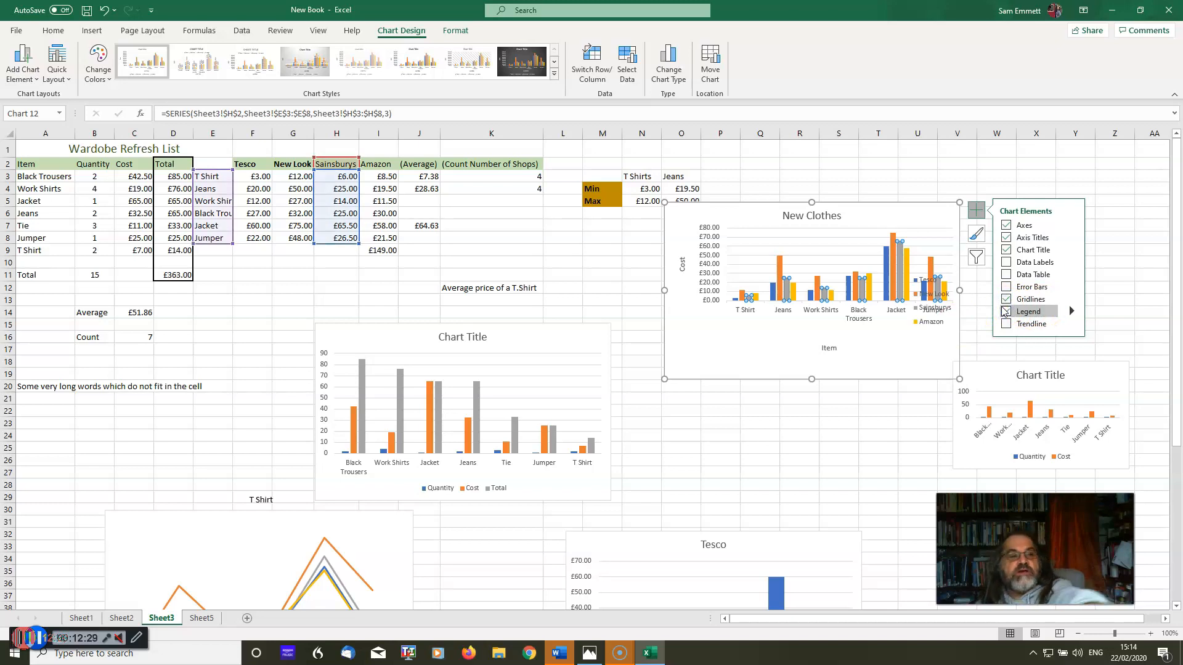
Place the New Clothes chart's legend at the top, return it to the bottom, and deselect the chart
click(1071, 312)
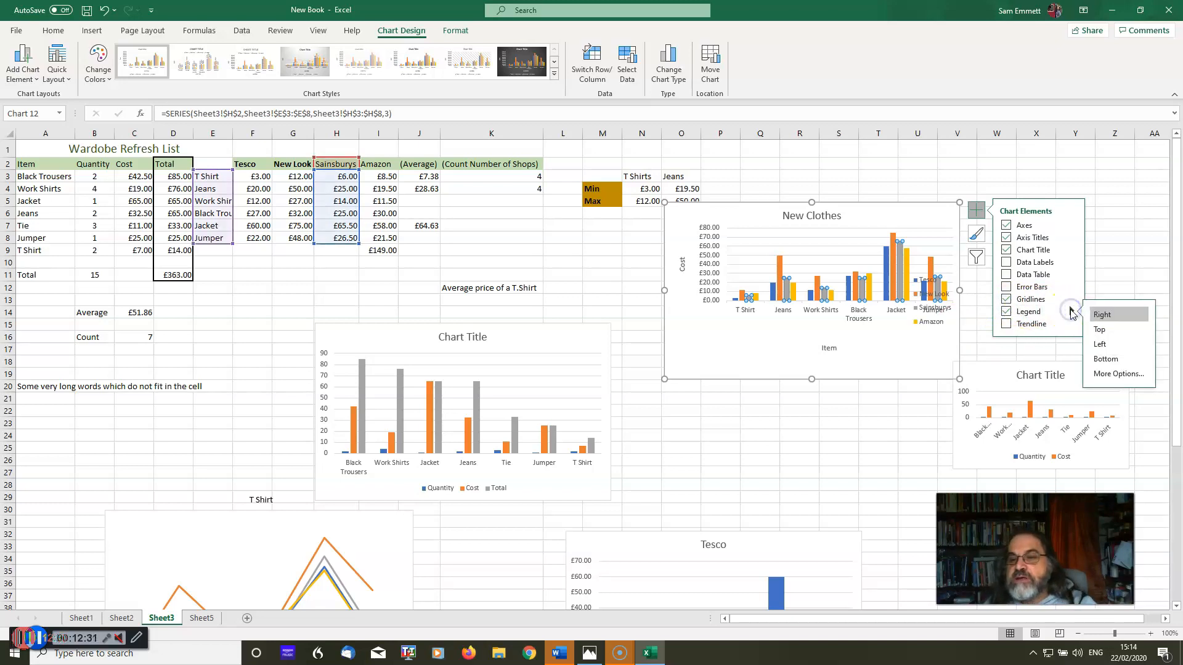
click(1103, 330)
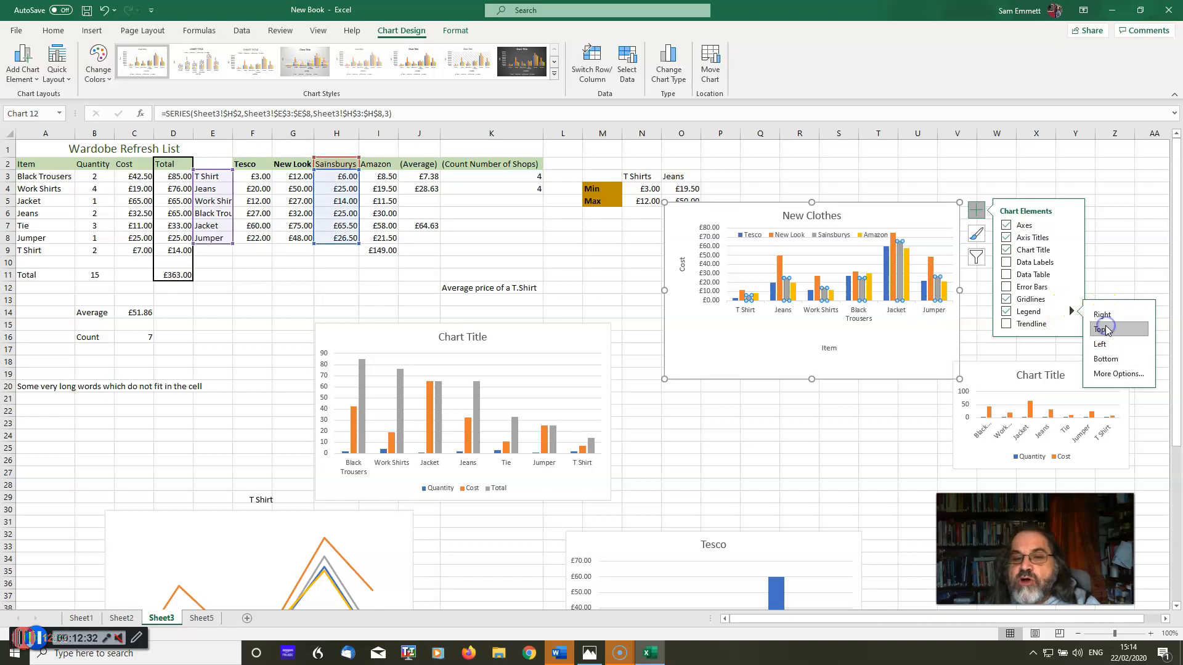
click(1099, 361)
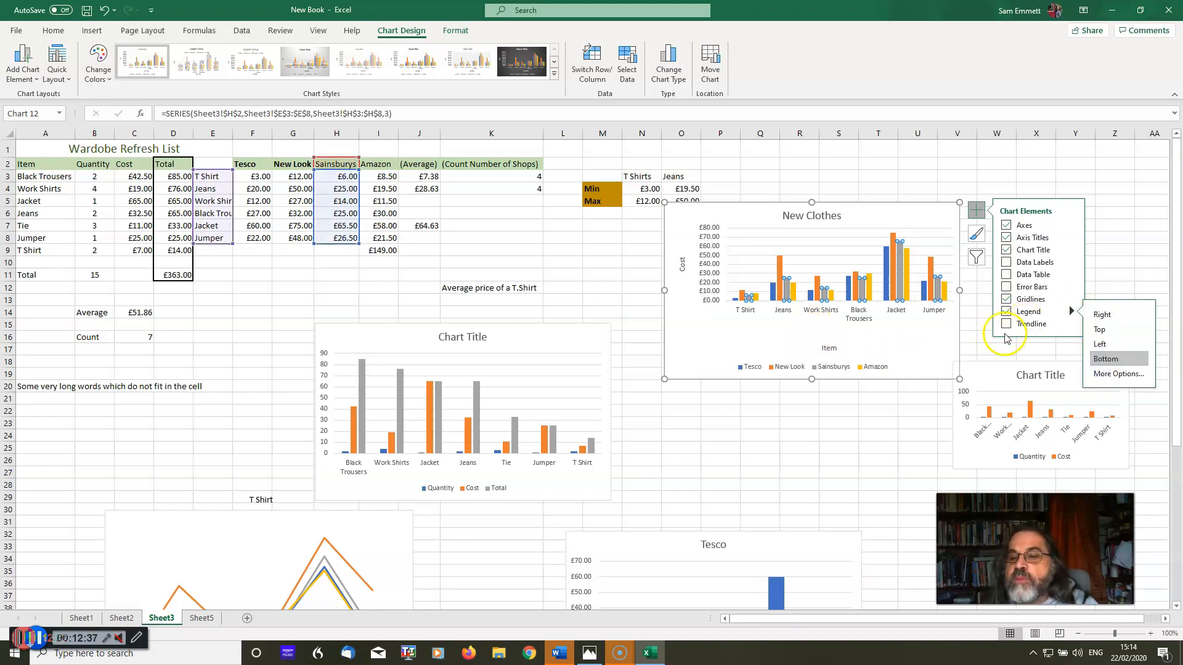
click(890, 372)
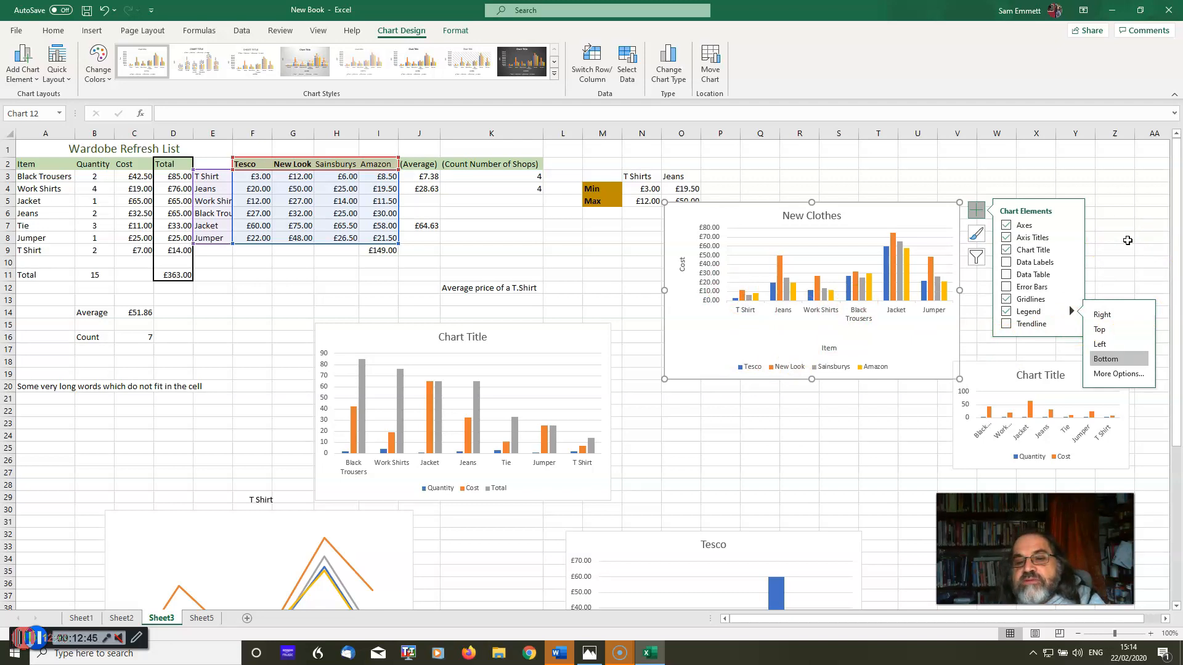
click(1127, 240)
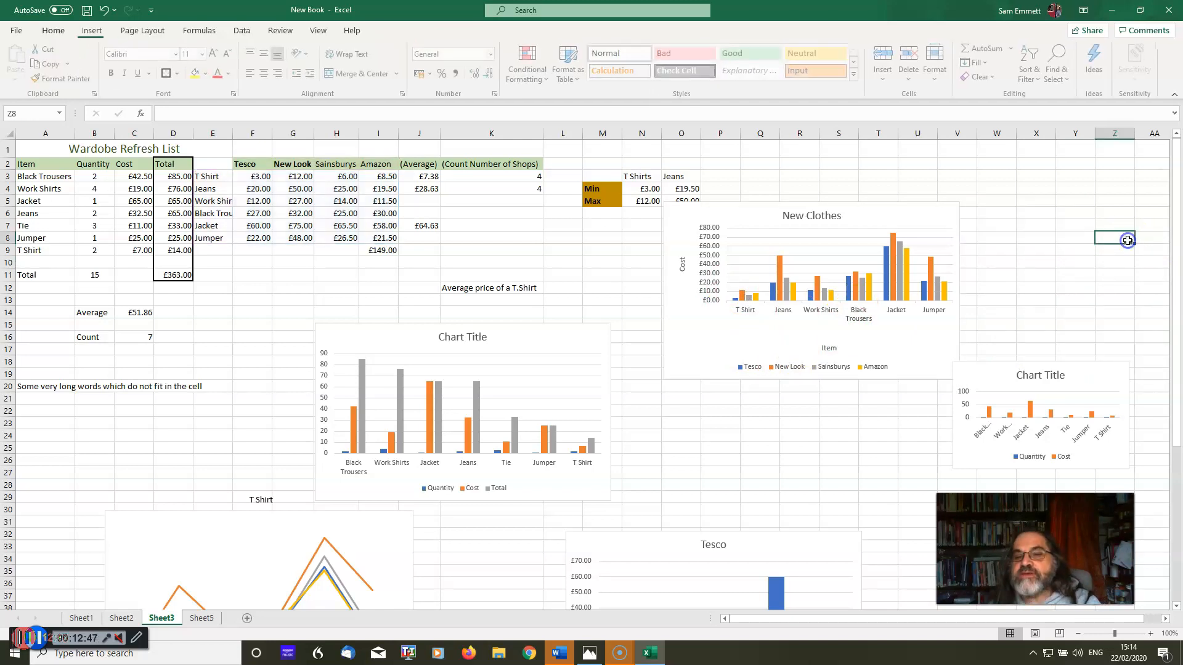
Move the Quantity, Cost and Total column chart slightly up and to the right
click(571, 334)
mouse_move(572, 335)
mouse_down()
mouse_move(692, 332)
mouse_move(834, 309)
mouse_move(968, 233)
mouse_move(626, 325)
mouse_move(574, 325)
mouse_up()
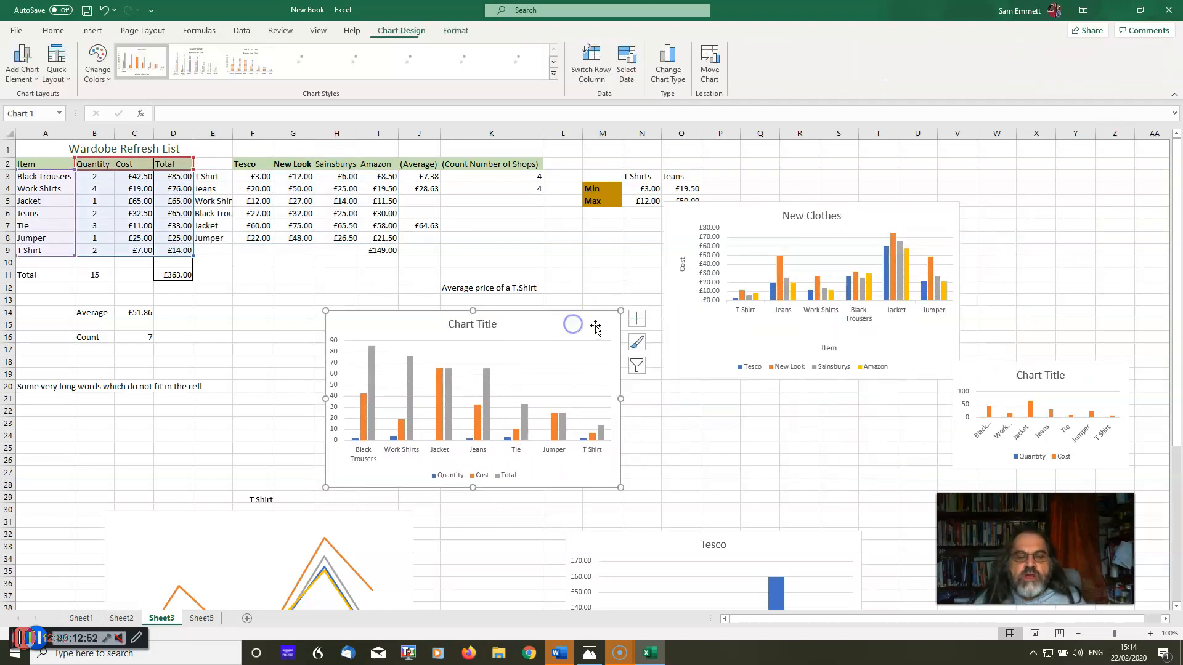
In the New Clothes chart's filter, try limiting the series to Tesco and New Look, reduce them to Tesco, and reselect all series
click(892, 213)
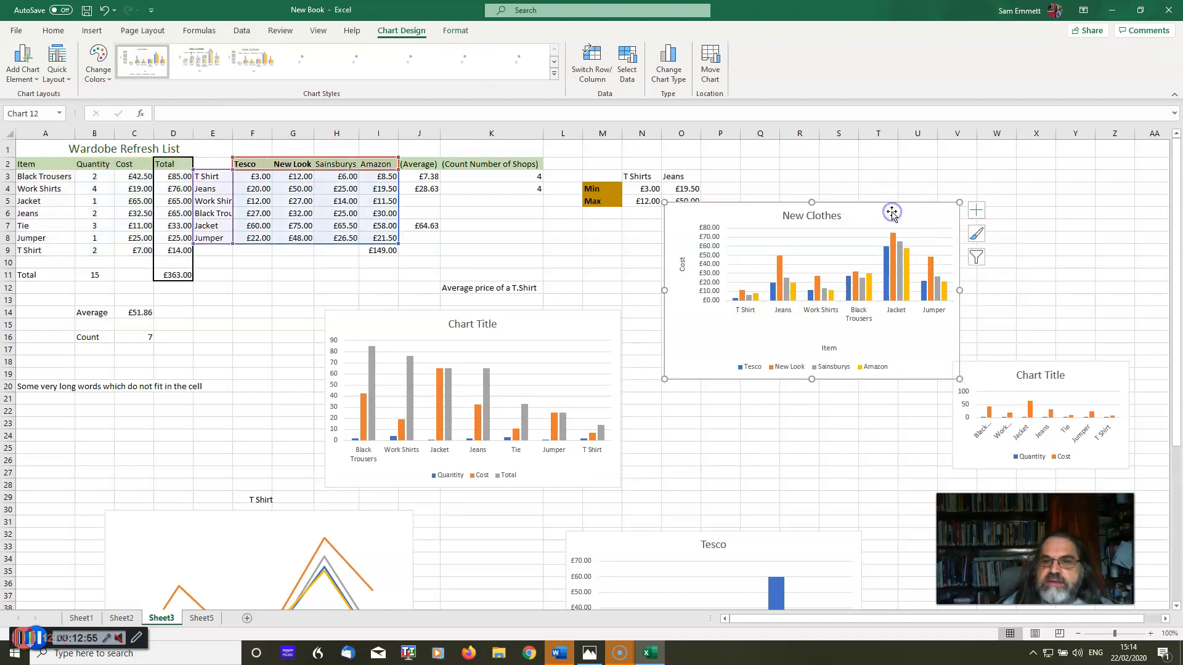
click(974, 258)
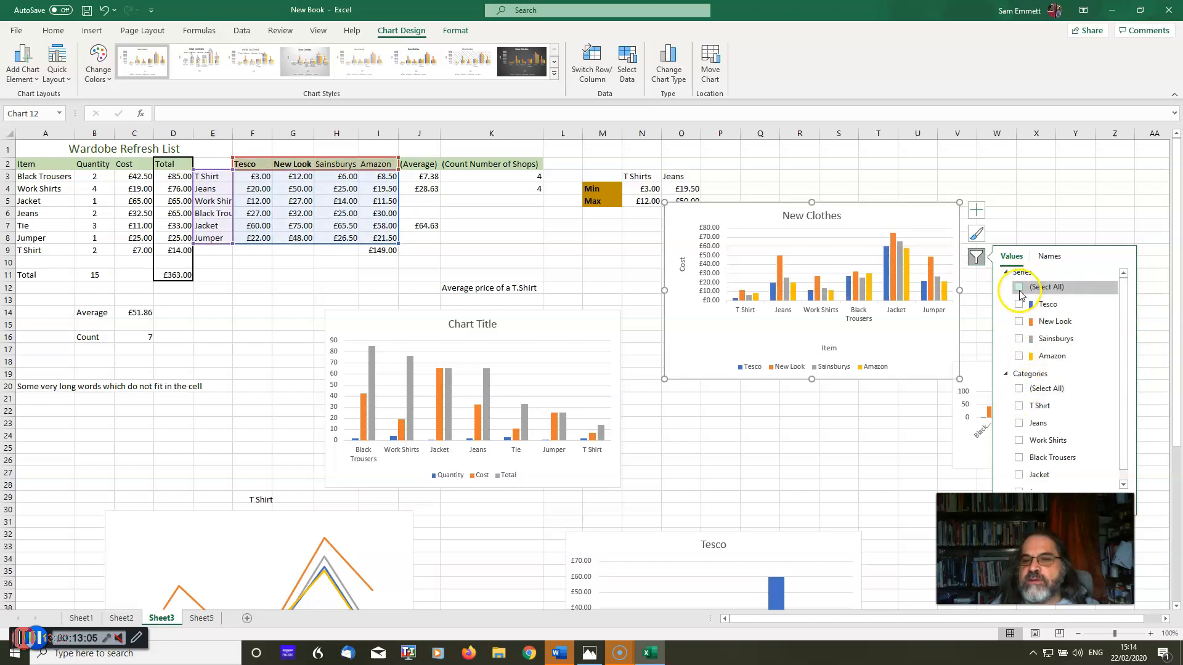
click(1018, 322)
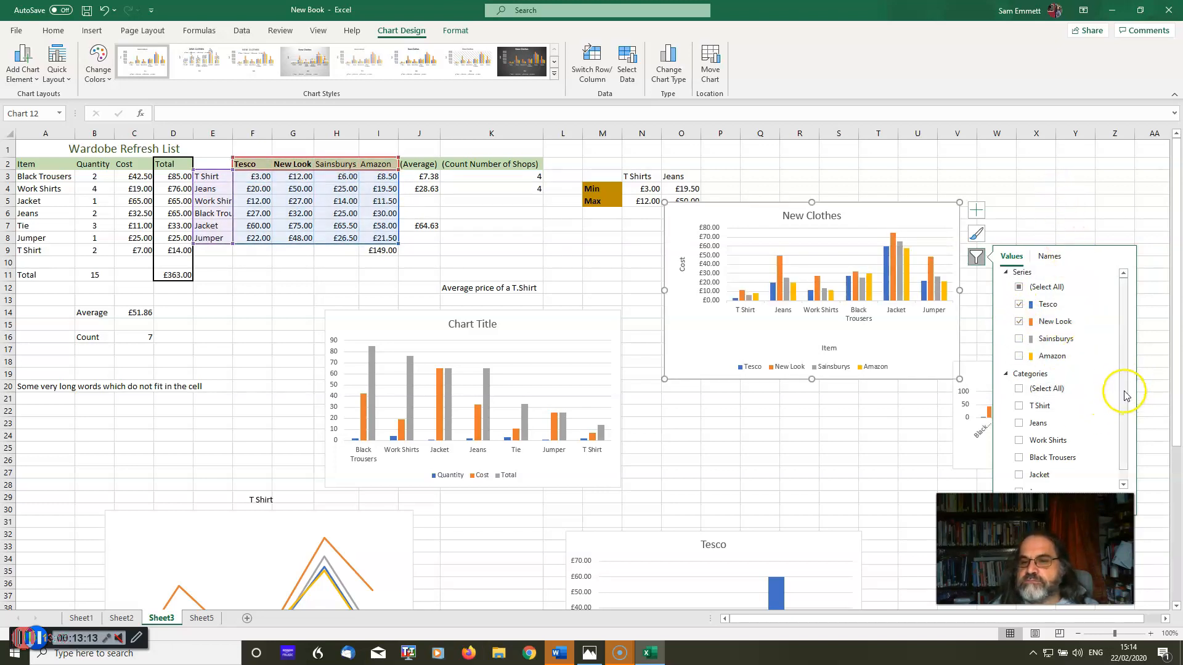
drag(1125, 392, 1125, 439)
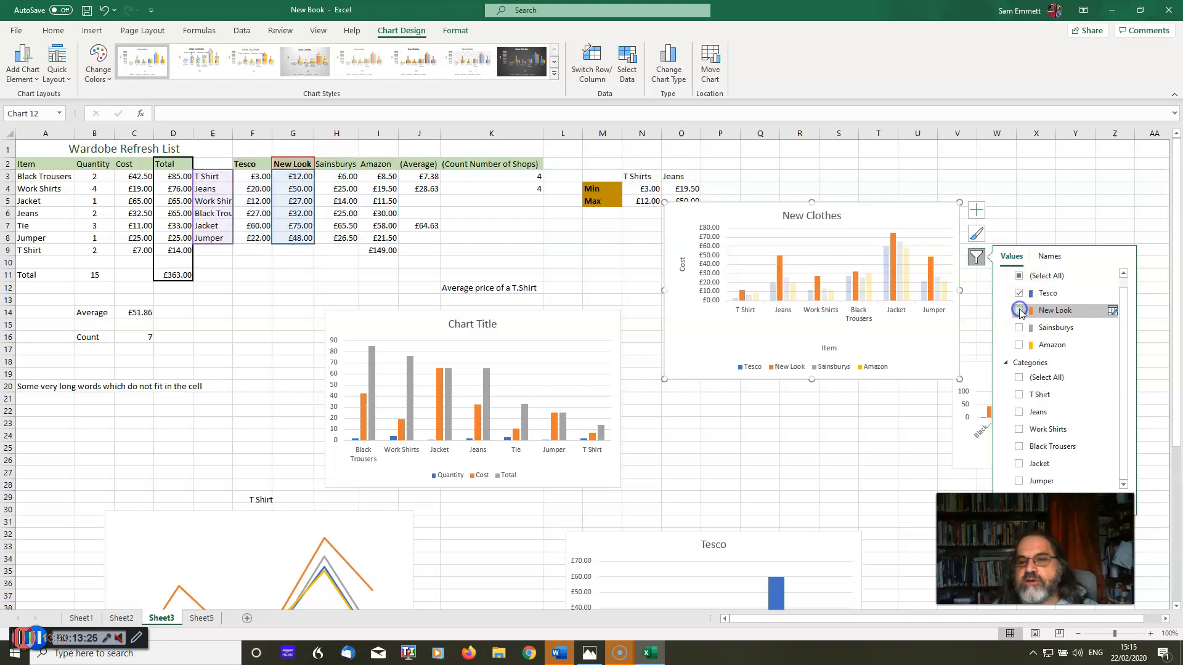
click(1018, 345)
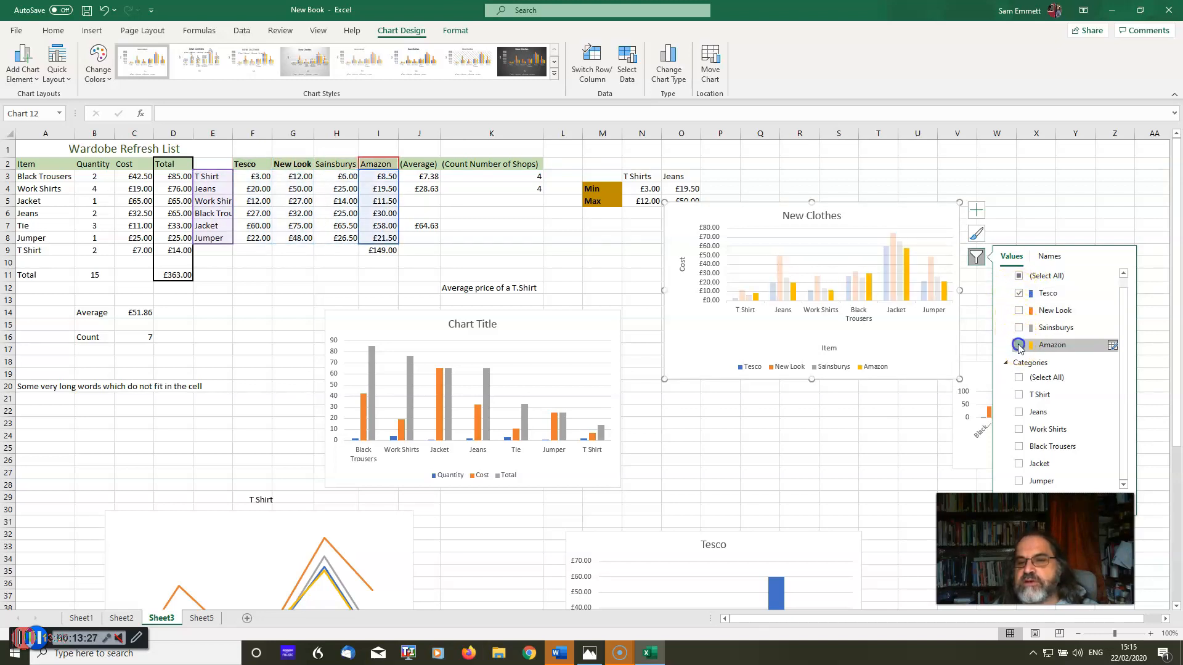
click(1020, 278)
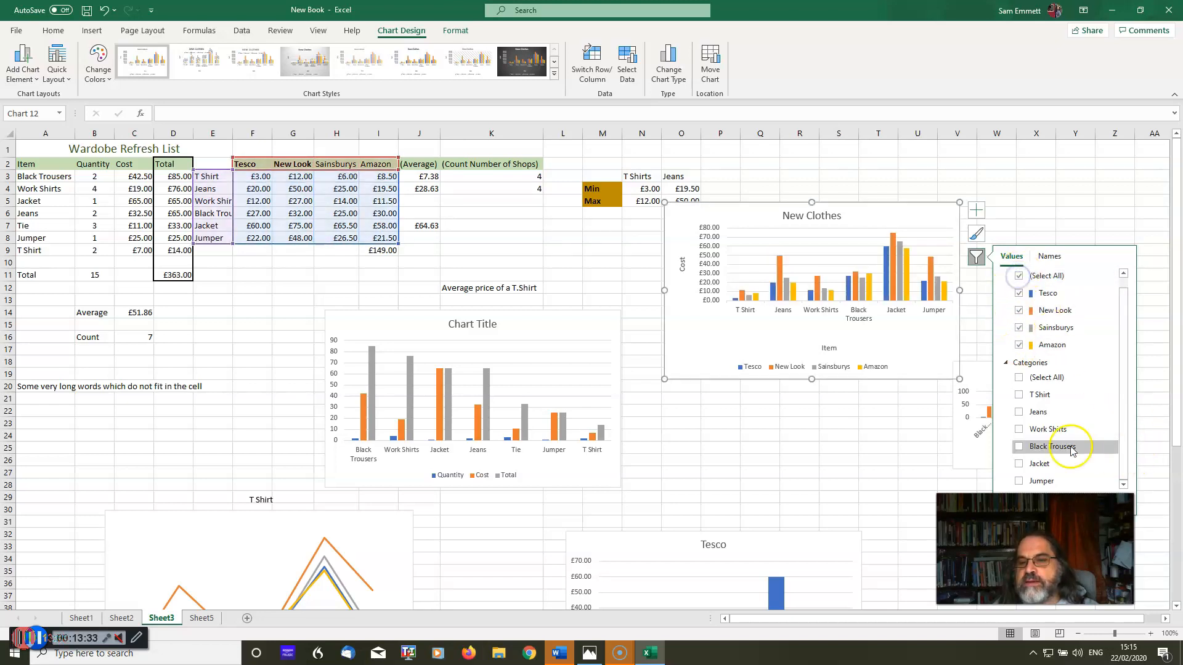
Try choosing T Shirt and then only Jeans as the New Clothes chart's filter categories, closing the filter without applying it
click(1020, 396)
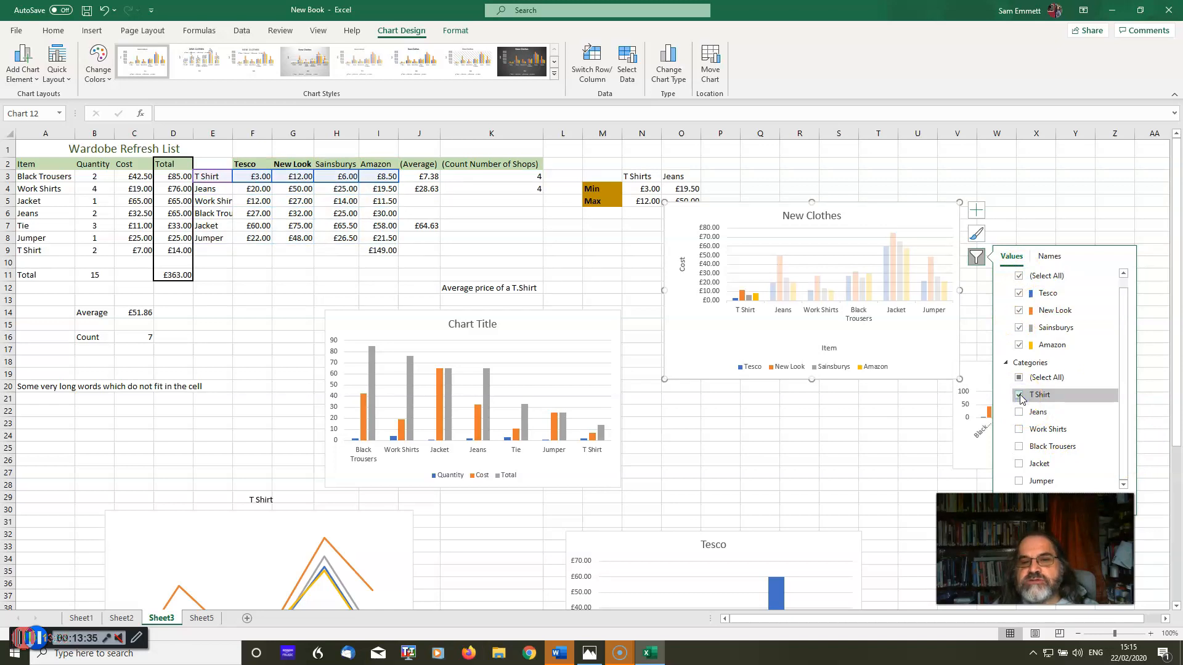
click(1018, 414)
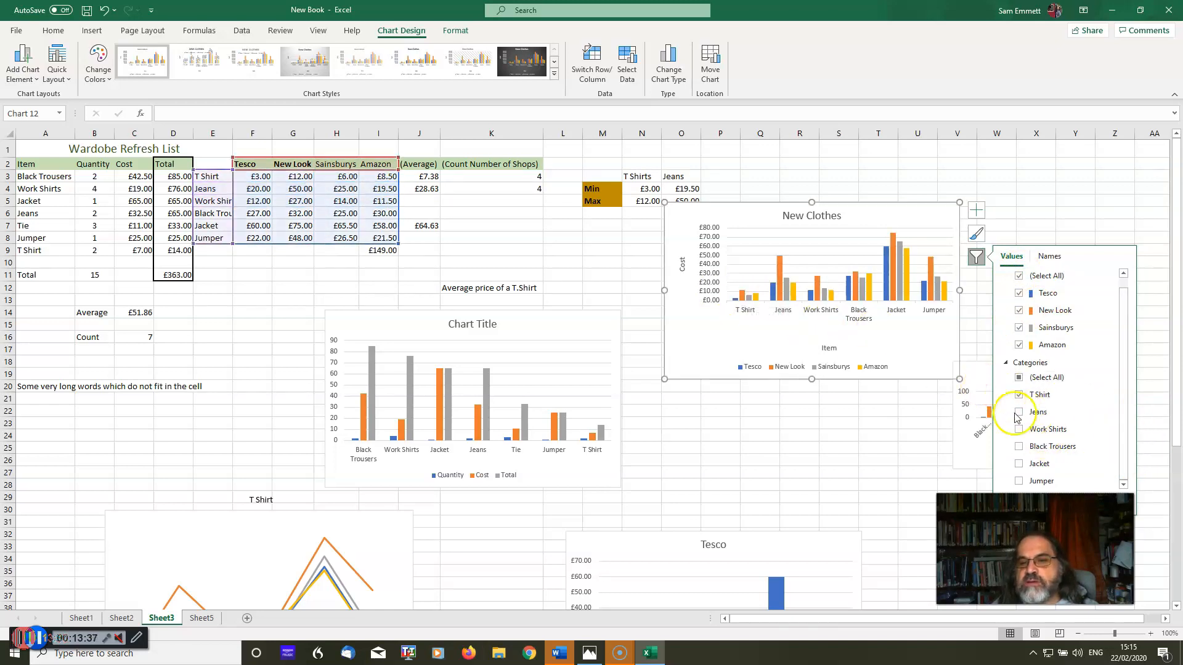
click(1017, 416)
click(1019, 395)
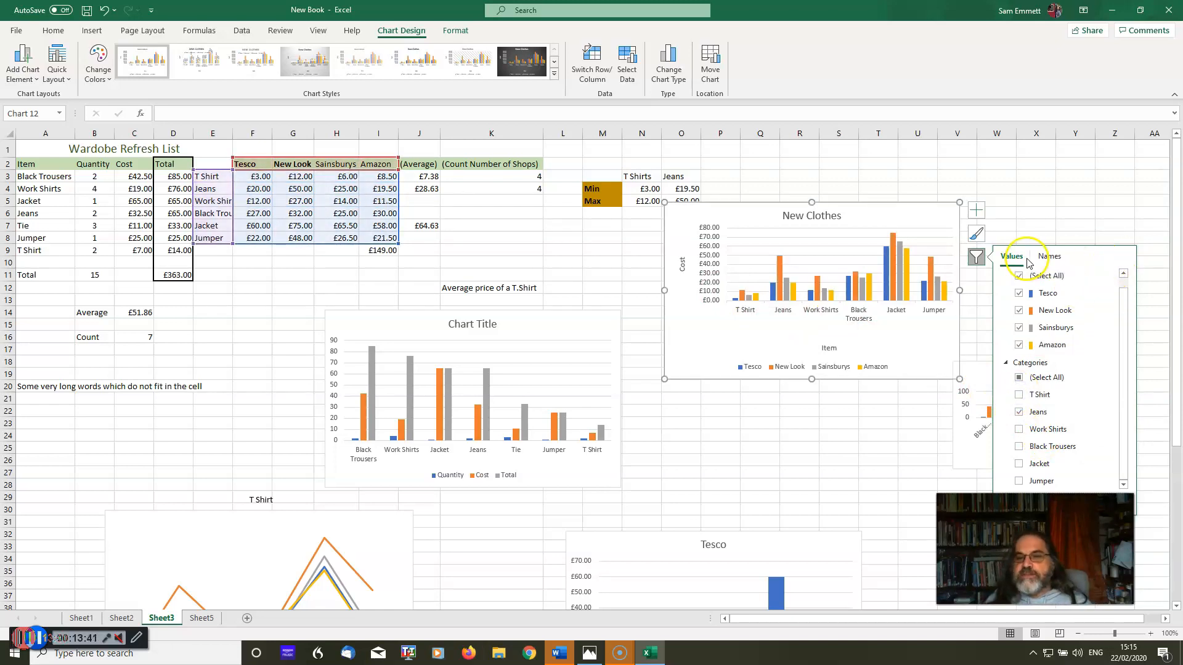
click(1067, 212)
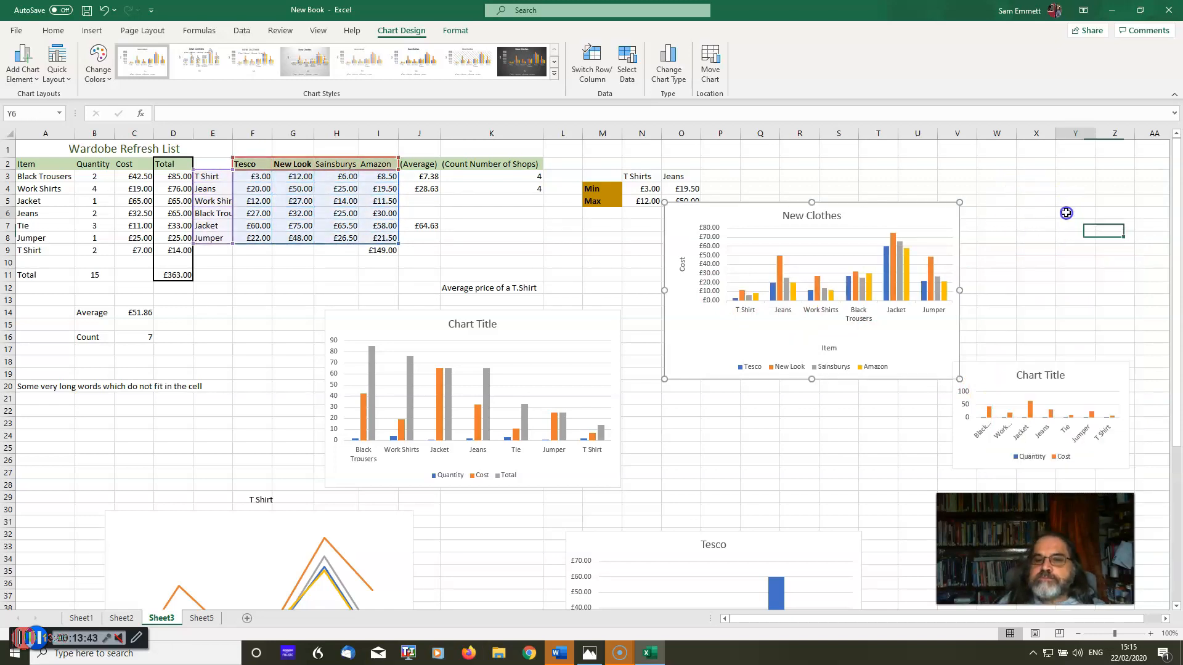
Reposition the Quantity, Cost and Total column chart beside the Average and Count cells, around columns E to K
click(503, 338)
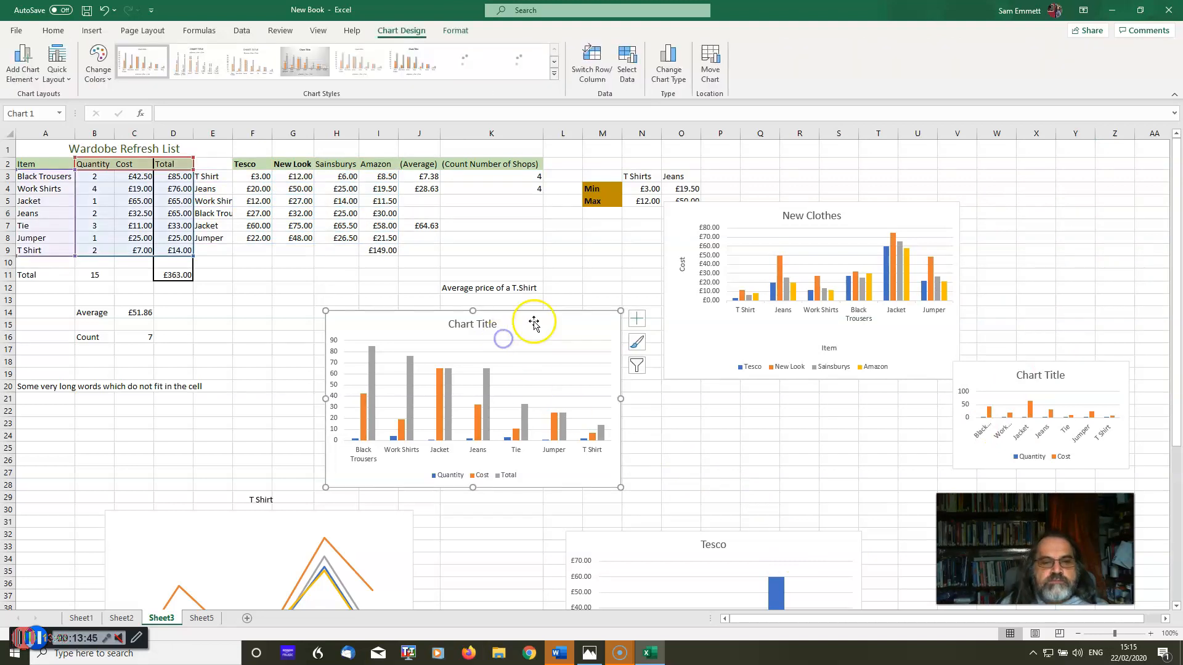
drag(536, 322, 580, 271)
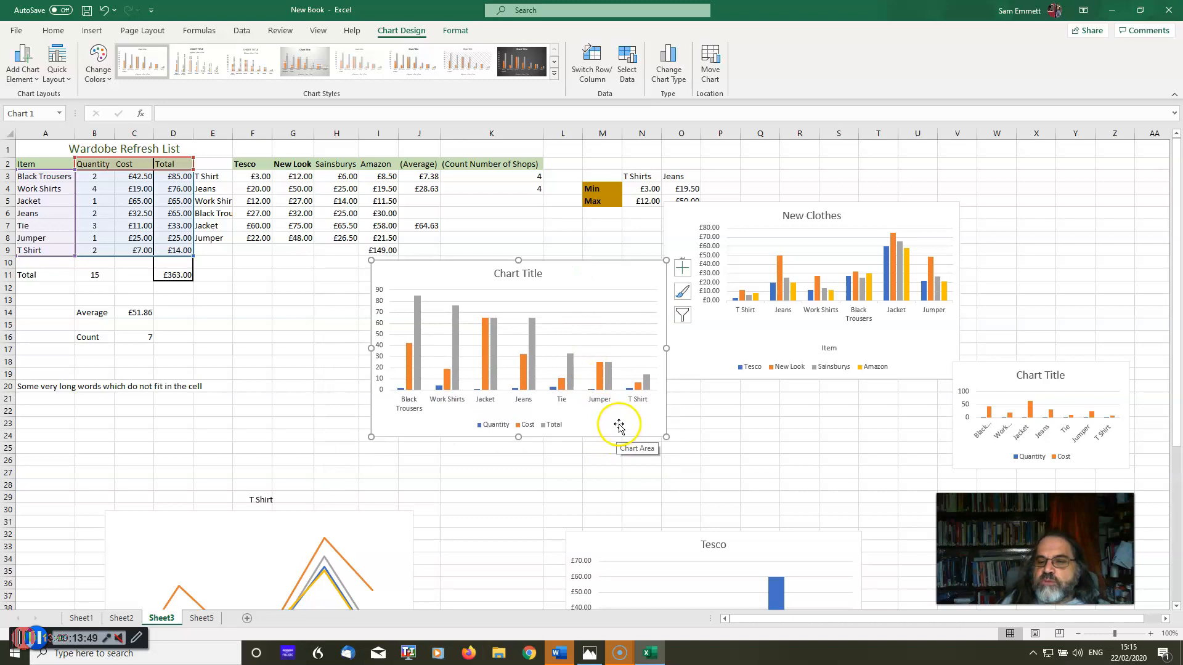
drag(634, 272, 480, 343)
Enlarge the small Quantity and Cost chart and place it partly over the New Clothes chart
drag(1091, 376, 968, 244)
drag(1005, 337, 1118, 464)
drag(1041, 254, 965, 244)
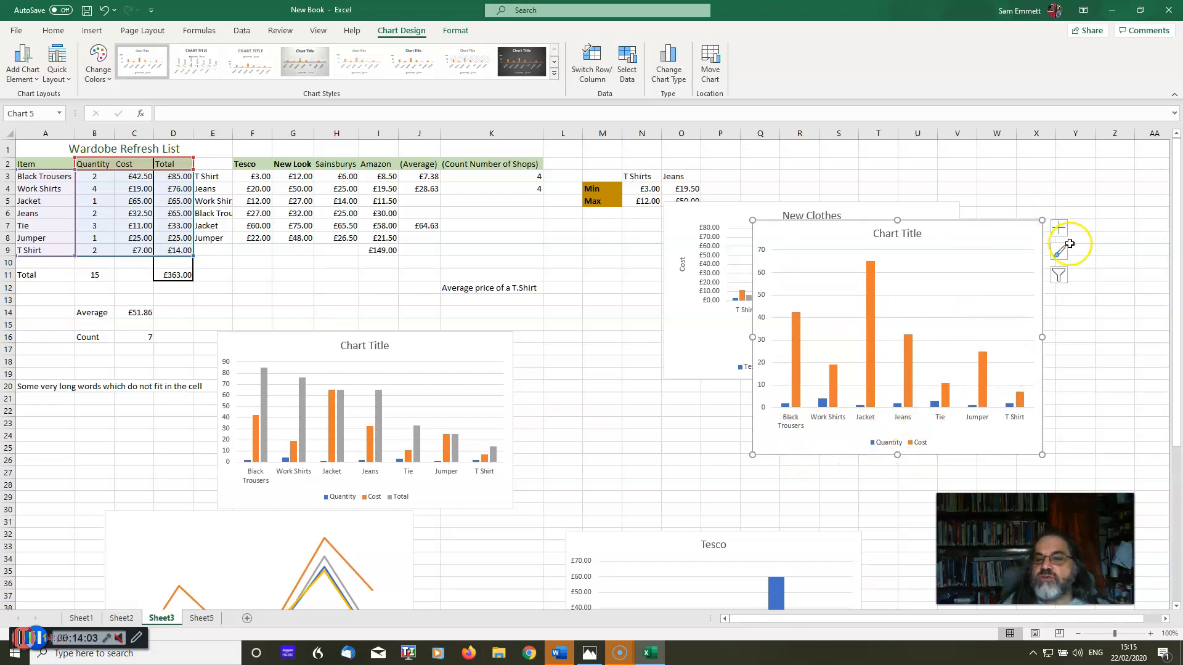
Apply the Quantity and Cost chart's filter with Total excluded, and move the chart beside the Quantity, Cost and Total chart
click(1059, 276)
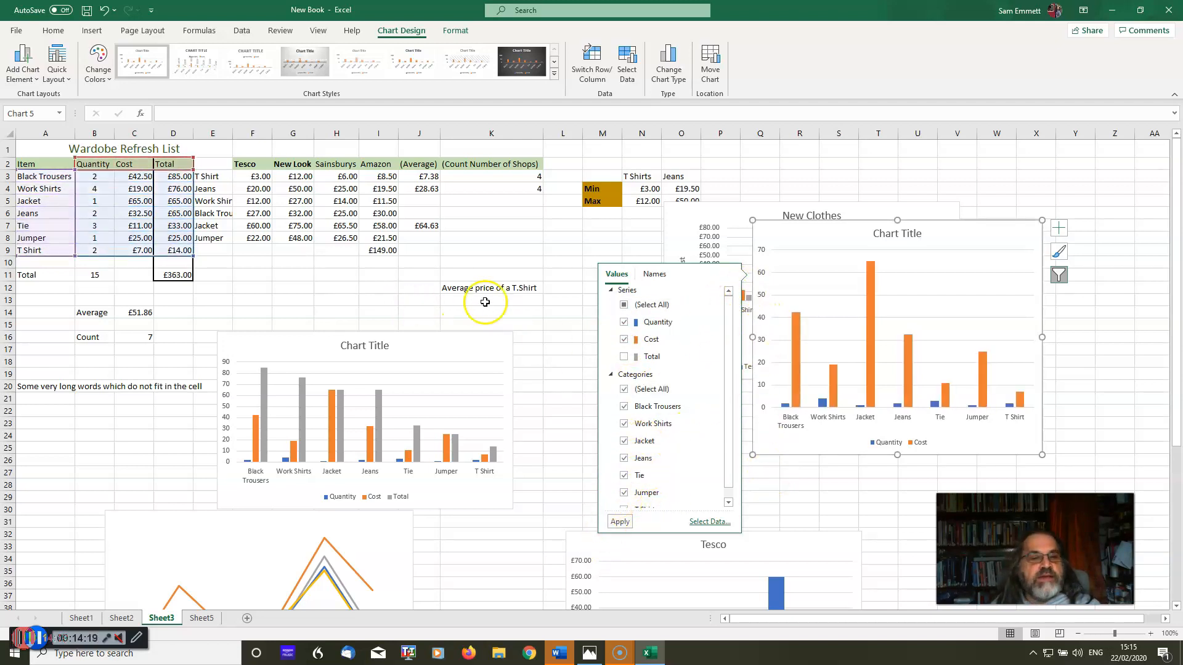
click(615, 524)
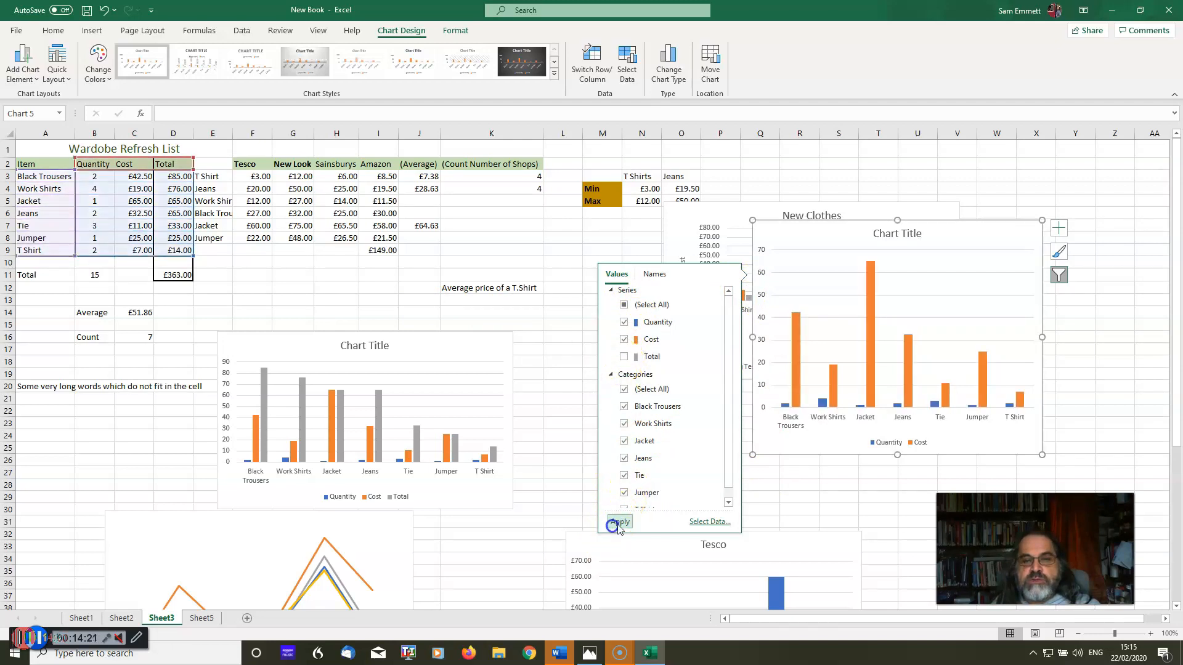
click(1026, 225)
drag(1026, 225, 567, 321)
Filter the New Clothes chart to show only the Tesco series, apply the filter, and deselect the chart
click(826, 241)
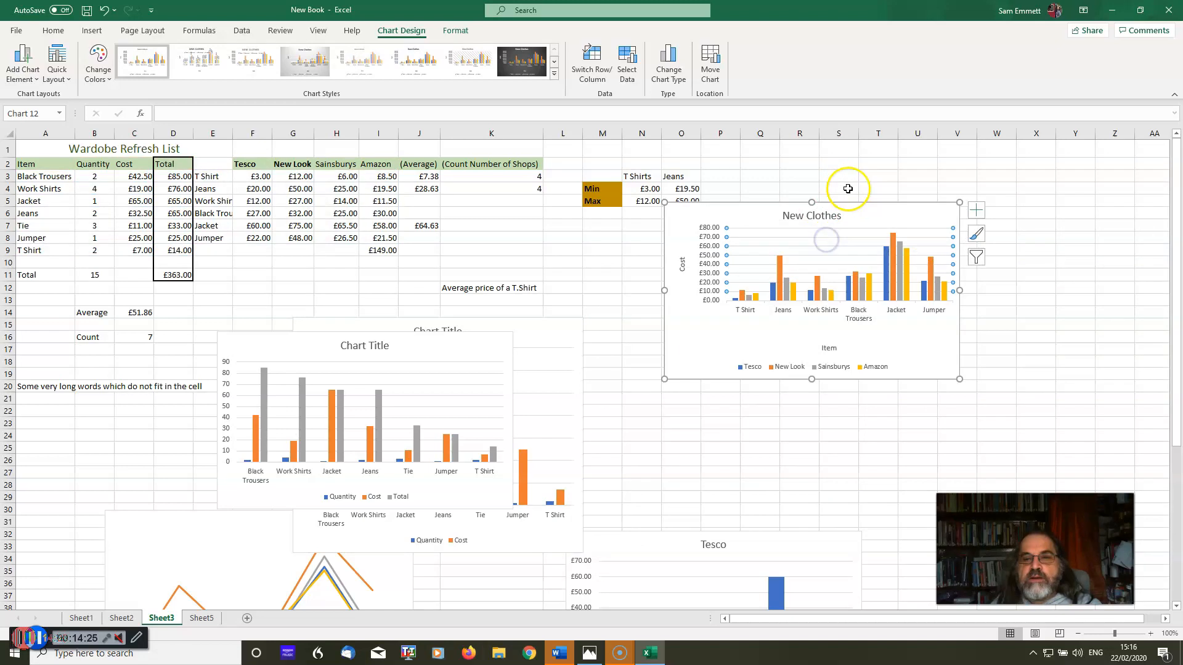
click(979, 259)
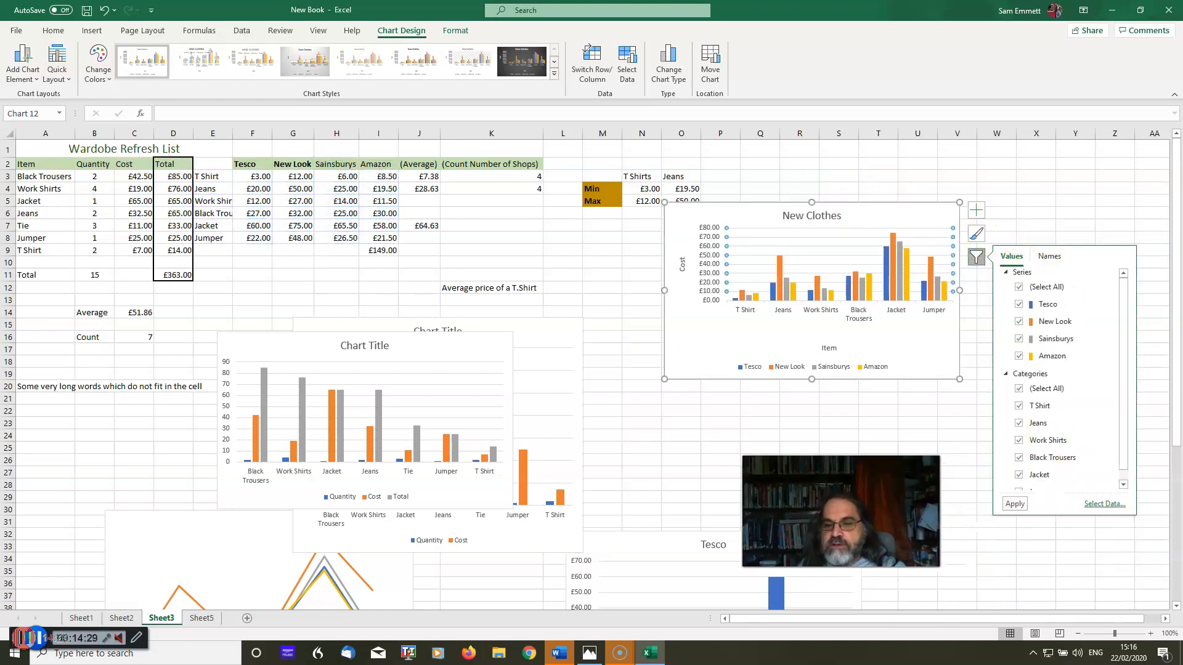
click(1019, 287)
click(1020, 304)
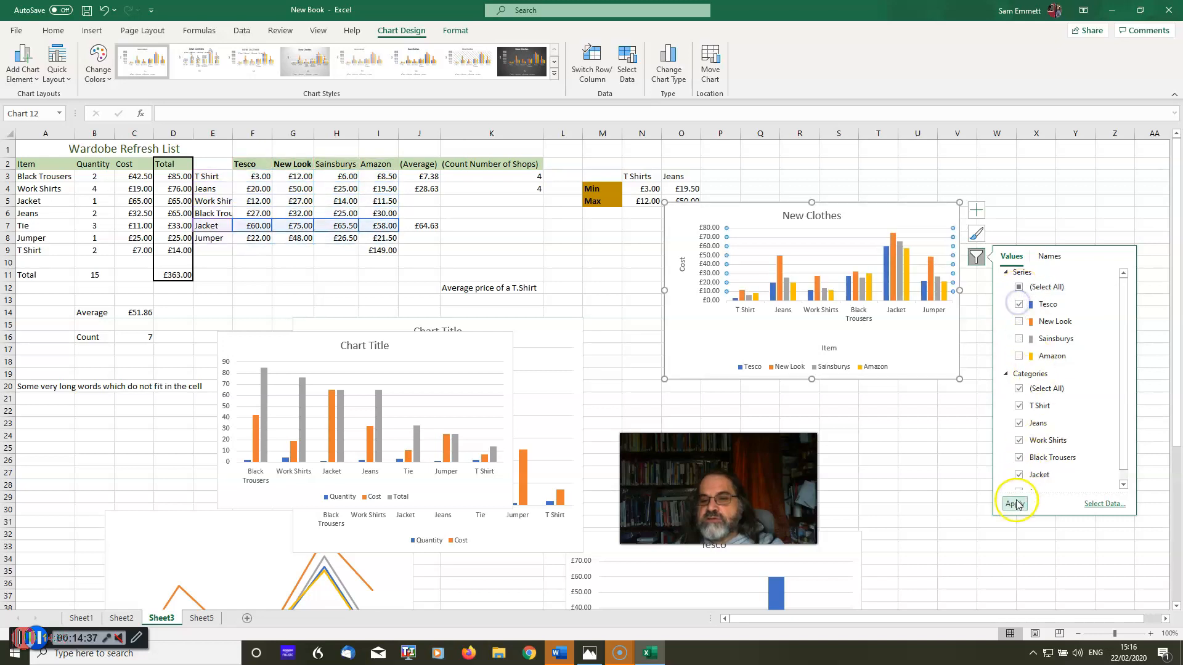
click(1016, 504)
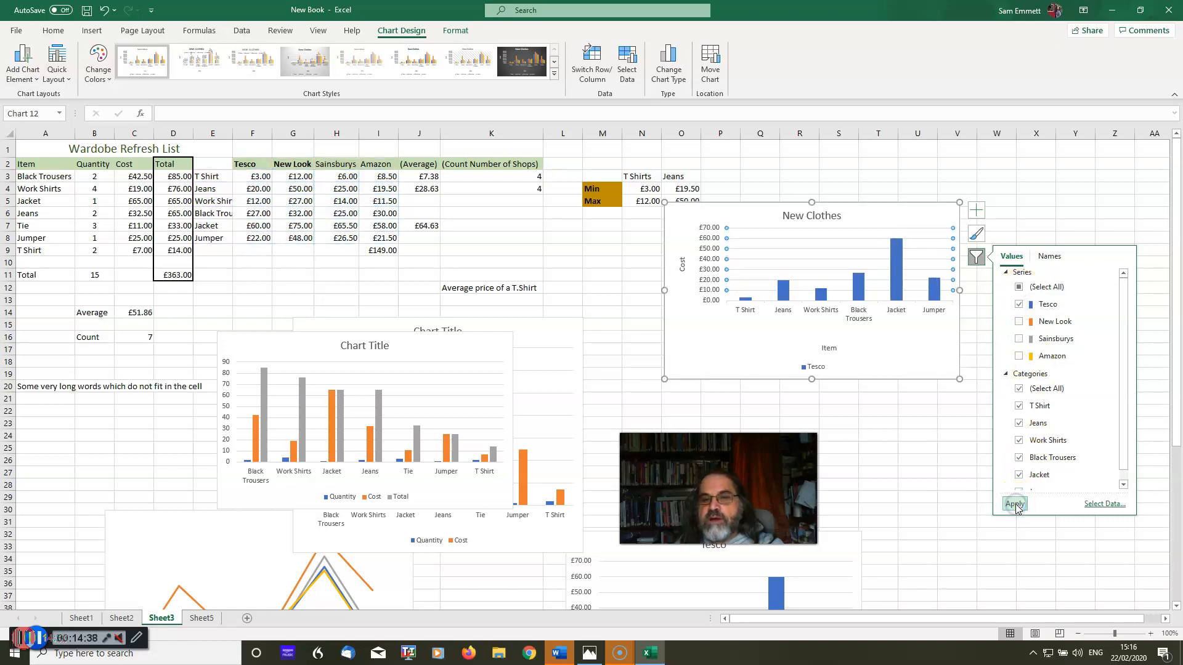
click(917, 461)
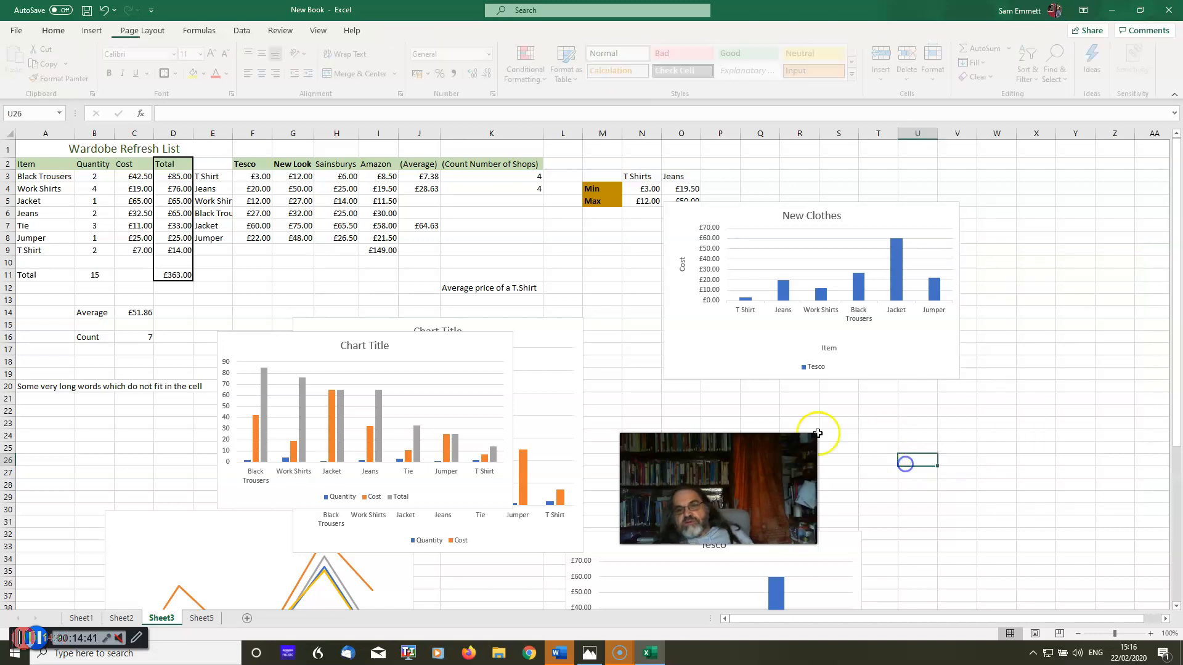
Undo the Tesco-only filter on the New Clothes chart
click(883, 347)
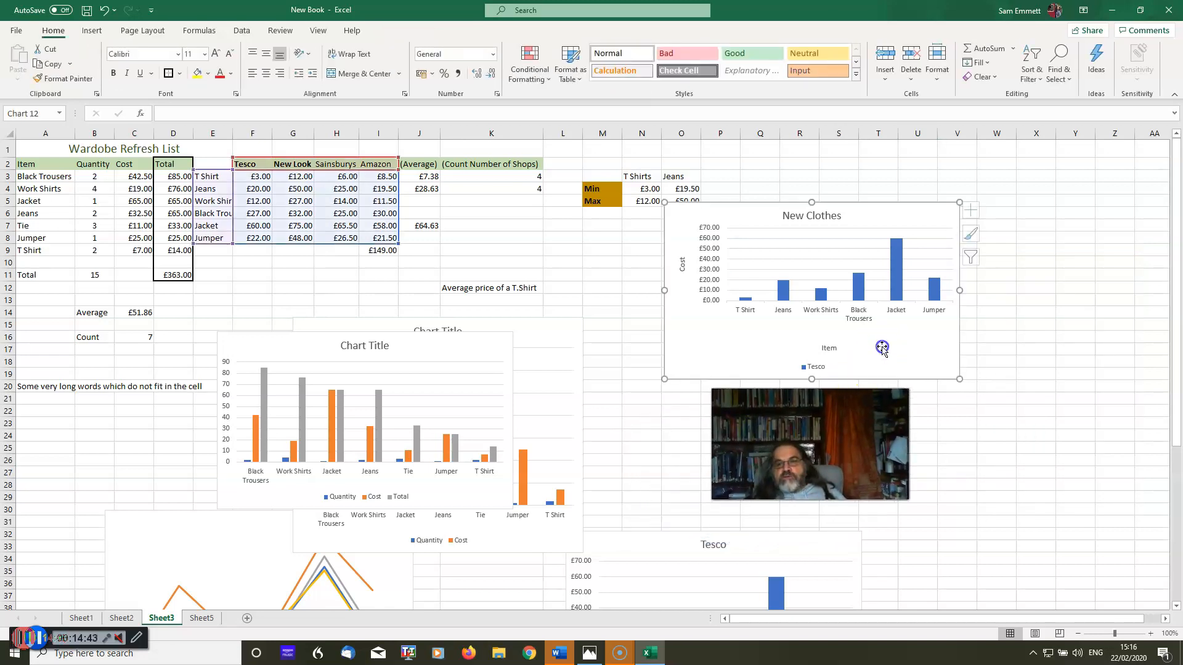
click(104, 10)
click(1070, 374)
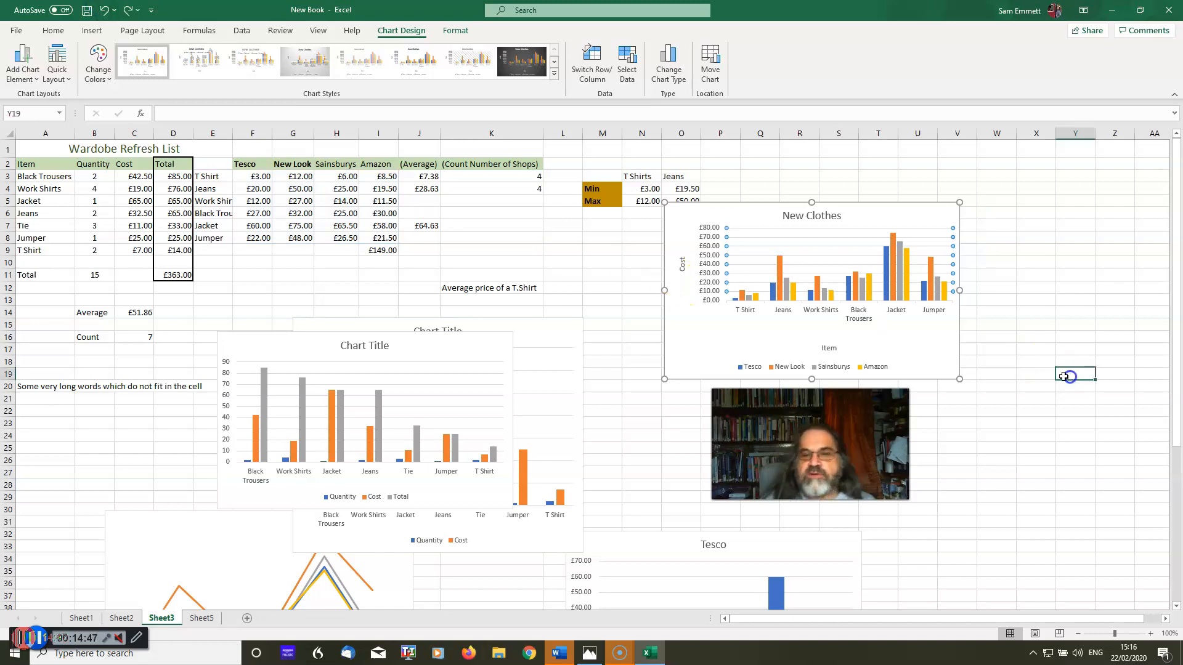
Move the Tesco chart up into free space and move the line chart below it, beside the orange block
click(244, 556)
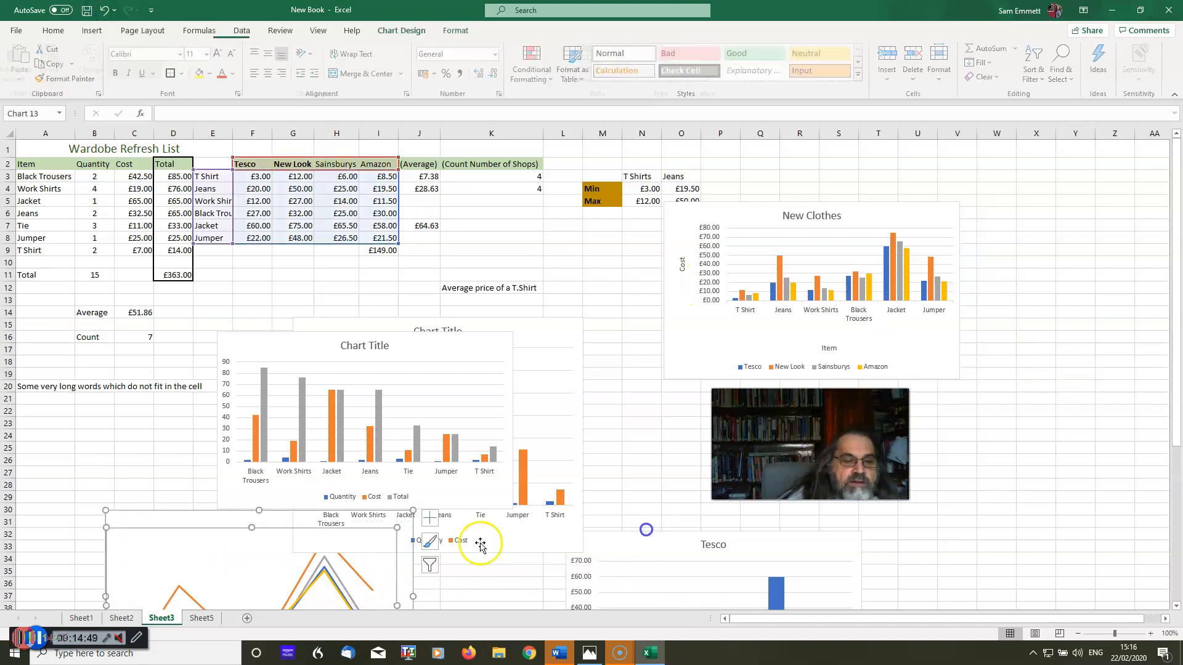
scroll(929, 412, down, 7)
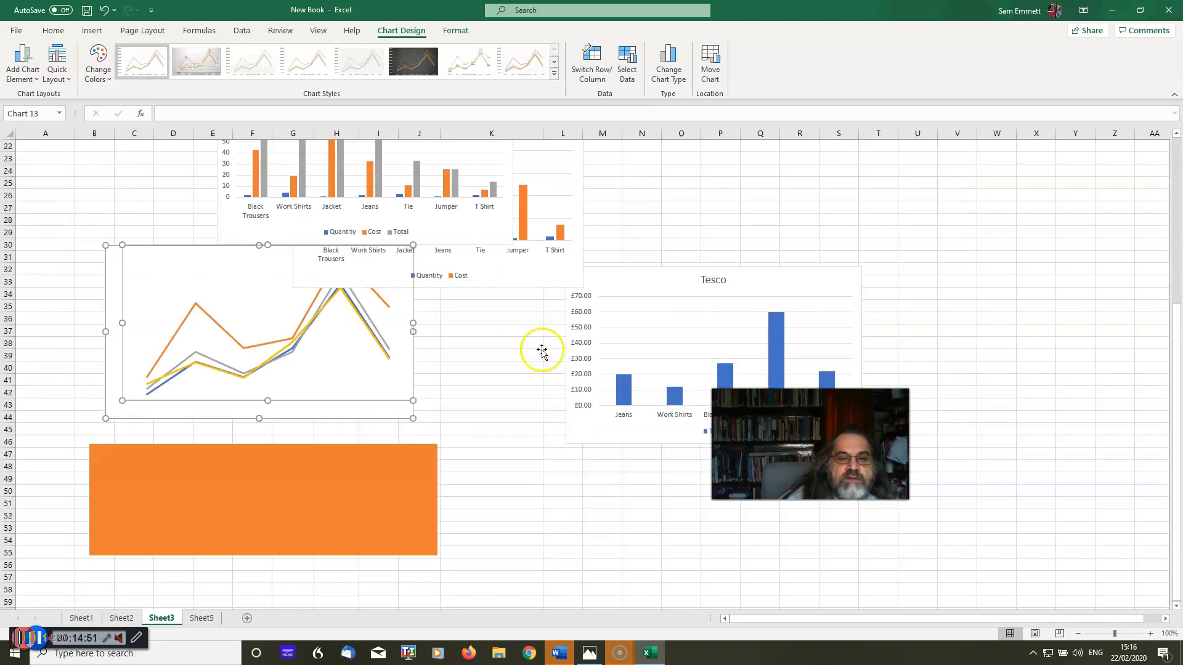
click(720, 275)
drag(721, 276, 897, 192)
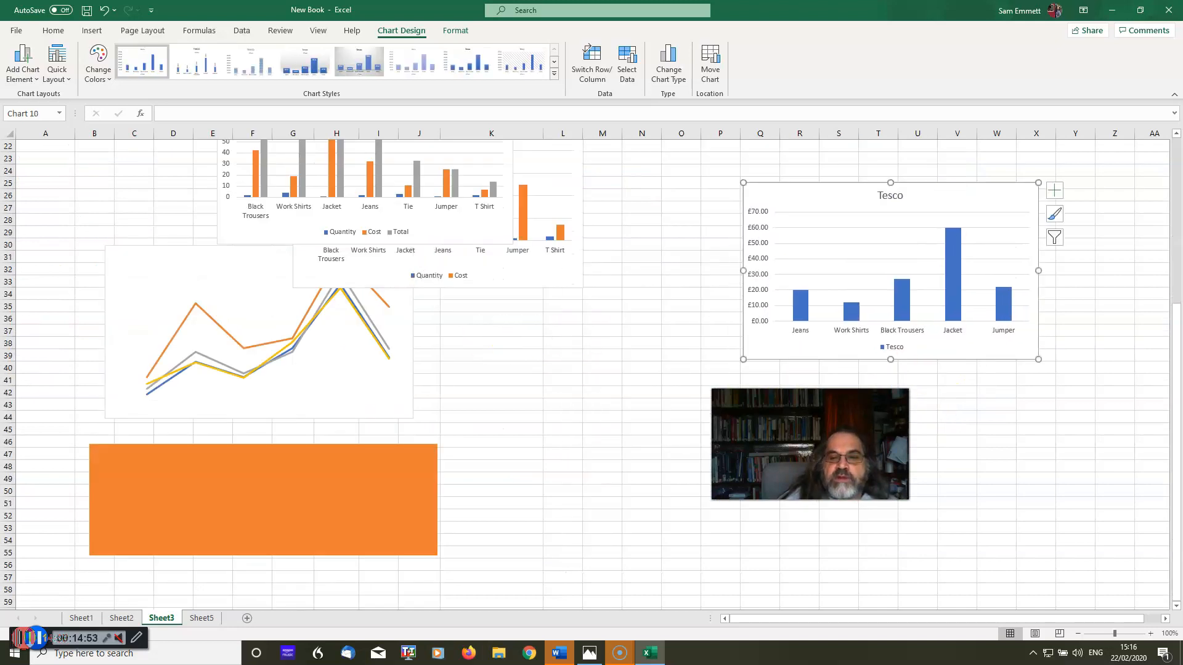
click(358, 347)
drag(308, 244, 703, 367)
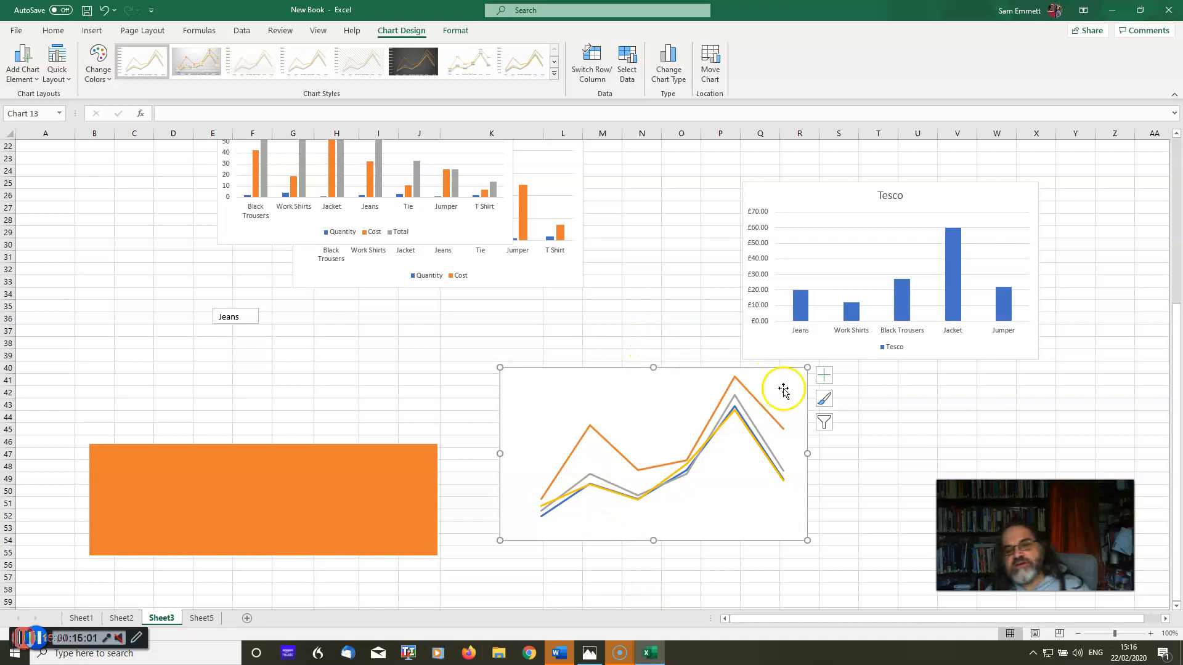
Add axis titles, axes, data labels and a data table to the line chart, and deselect it
click(827, 377)
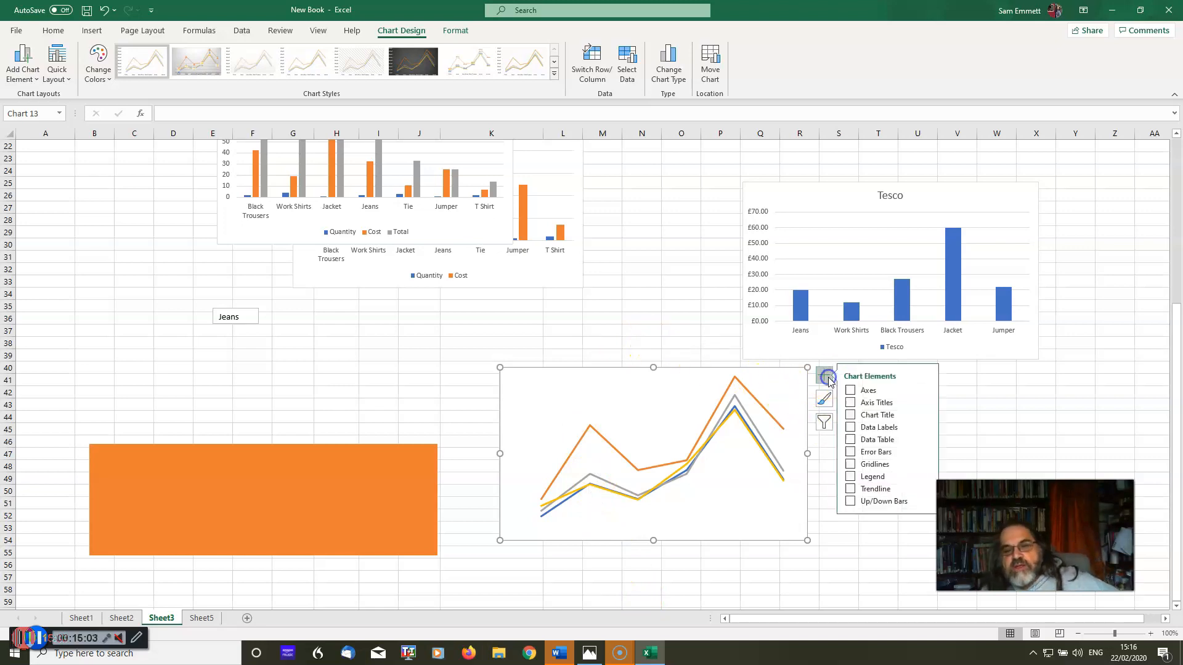
click(854, 404)
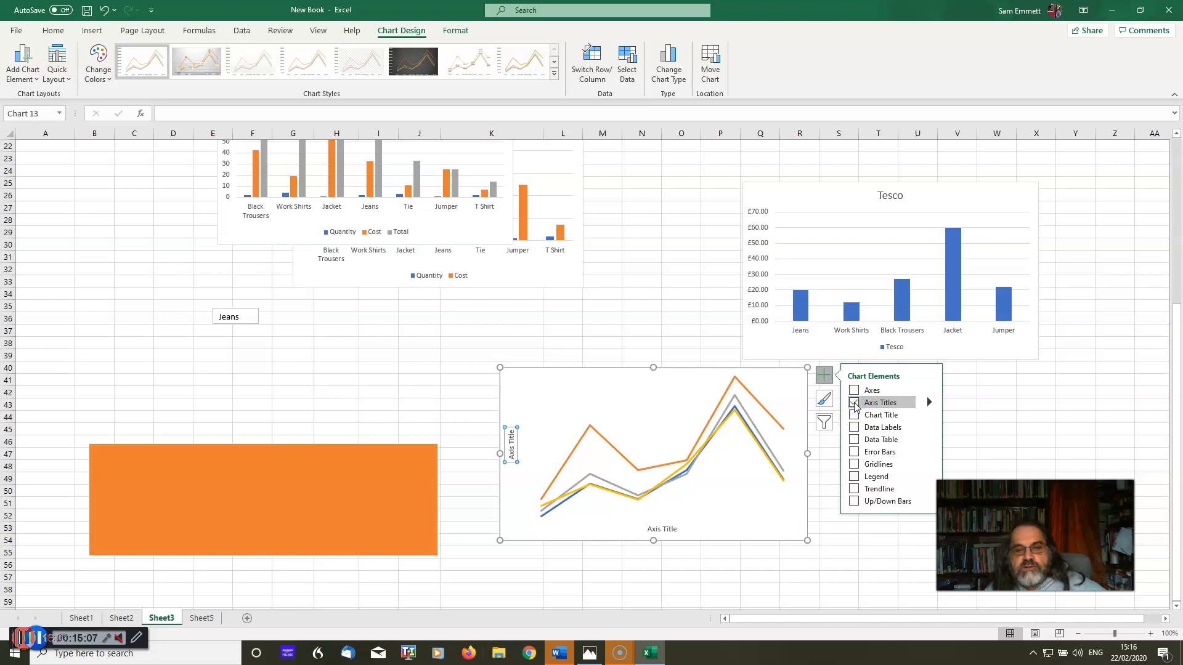
click(854, 391)
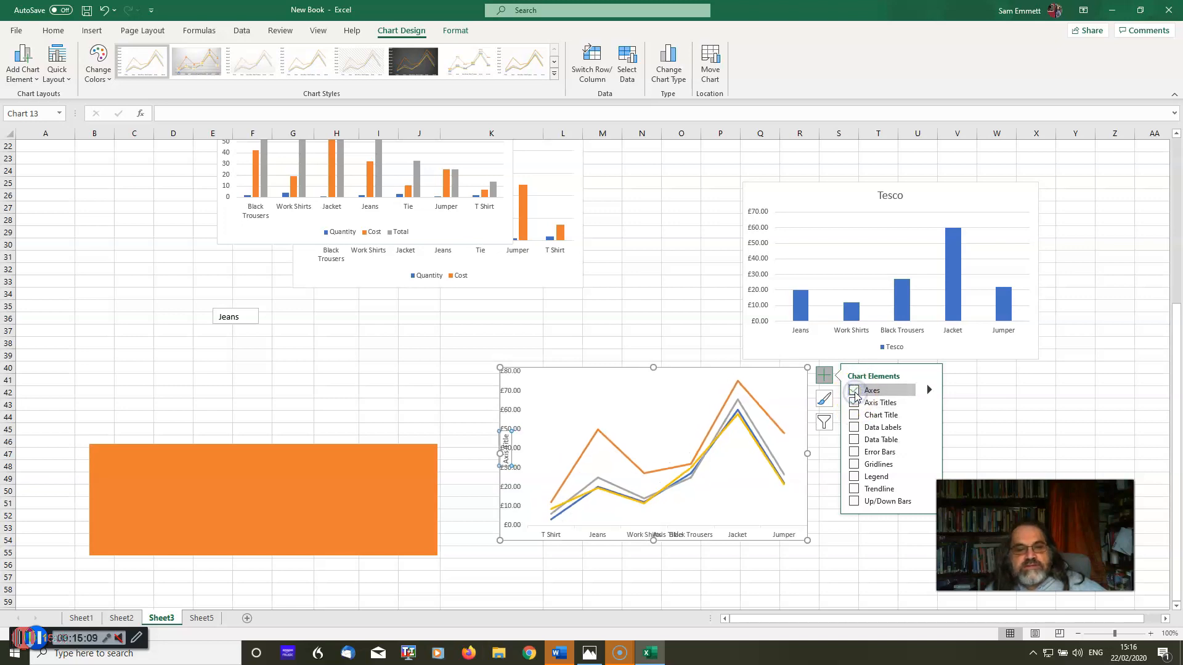
click(855, 428)
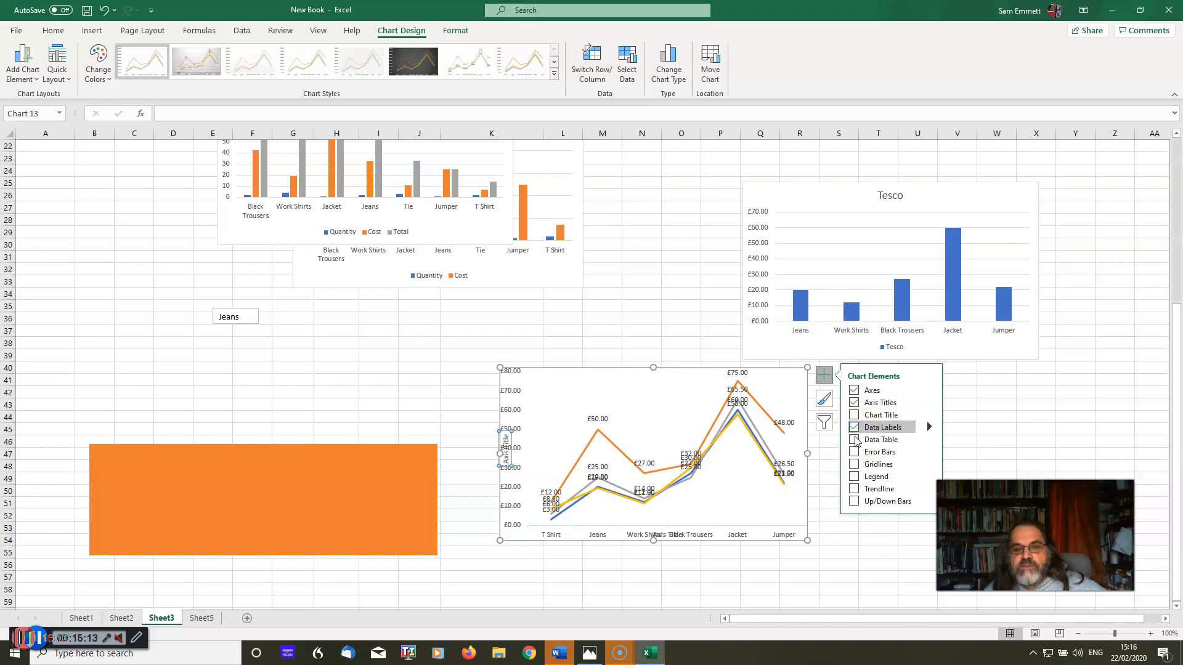
click(854, 440)
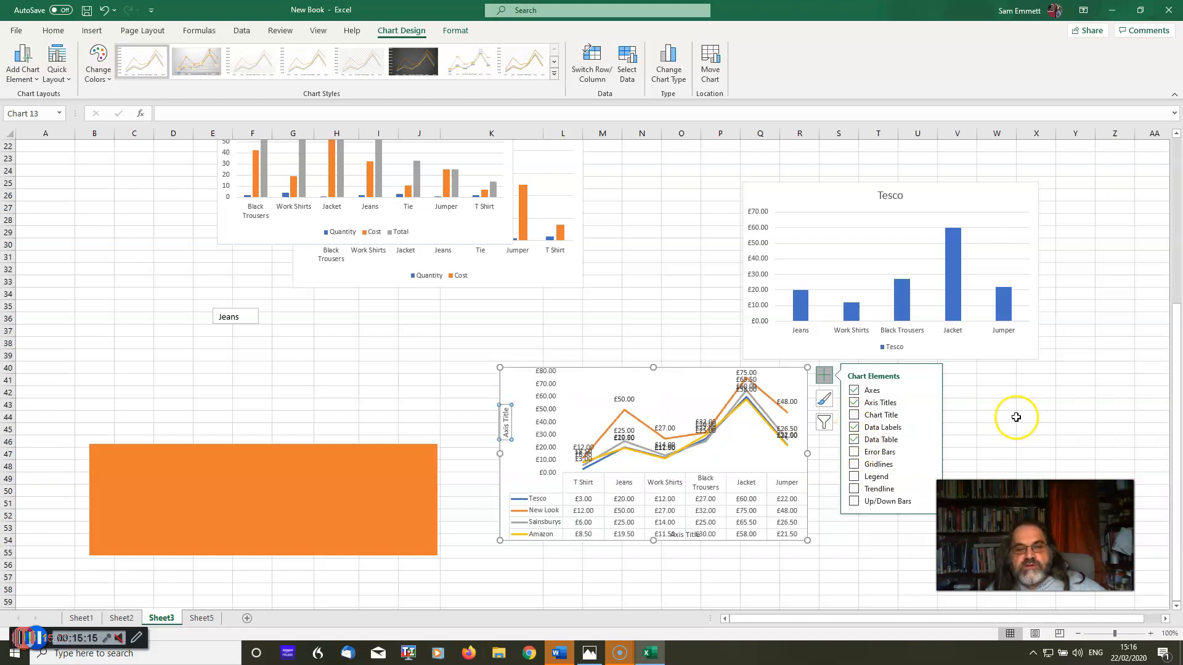
click(1041, 419)
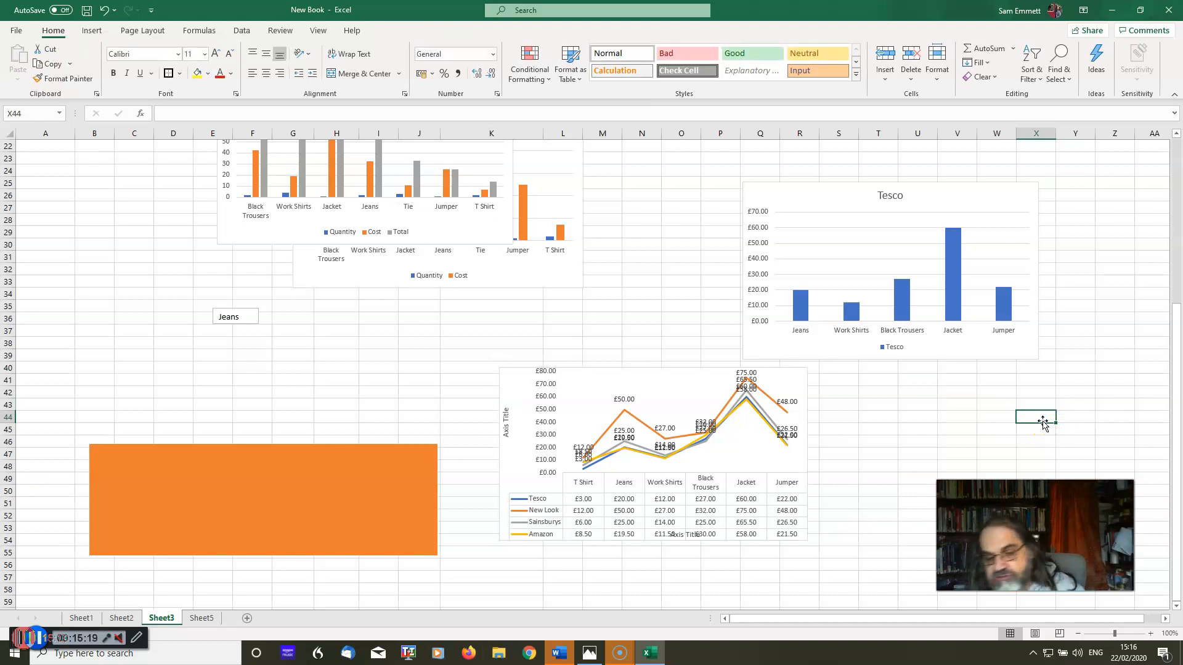
click(690, 384)
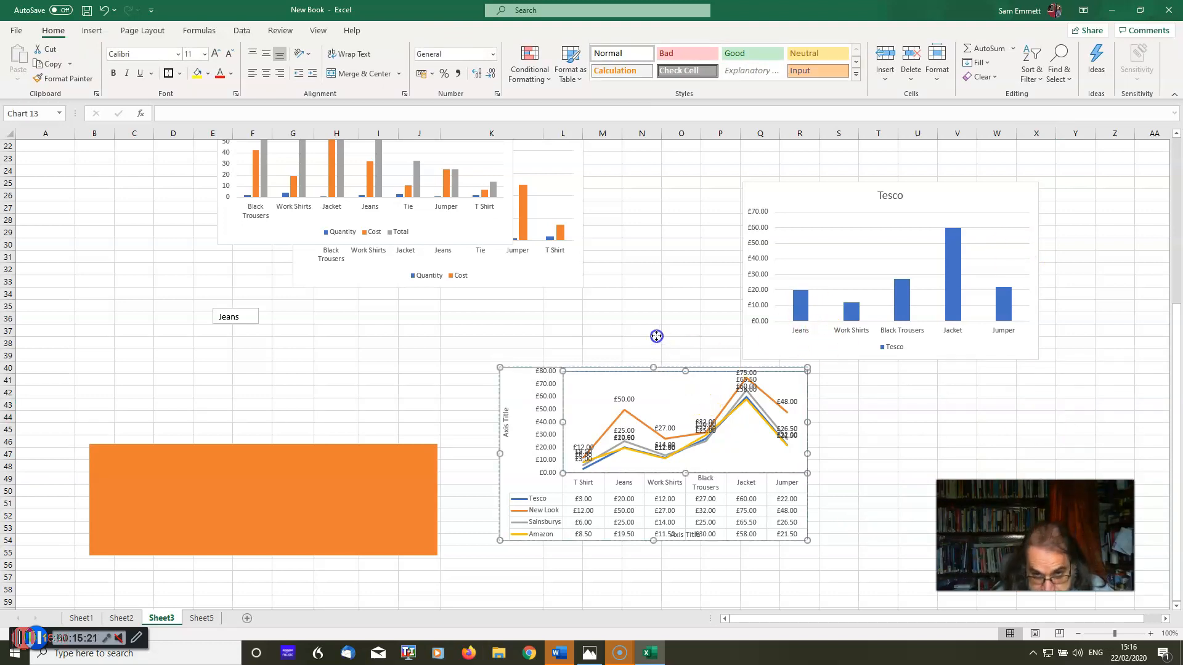
click(195, 619)
click(160, 619)
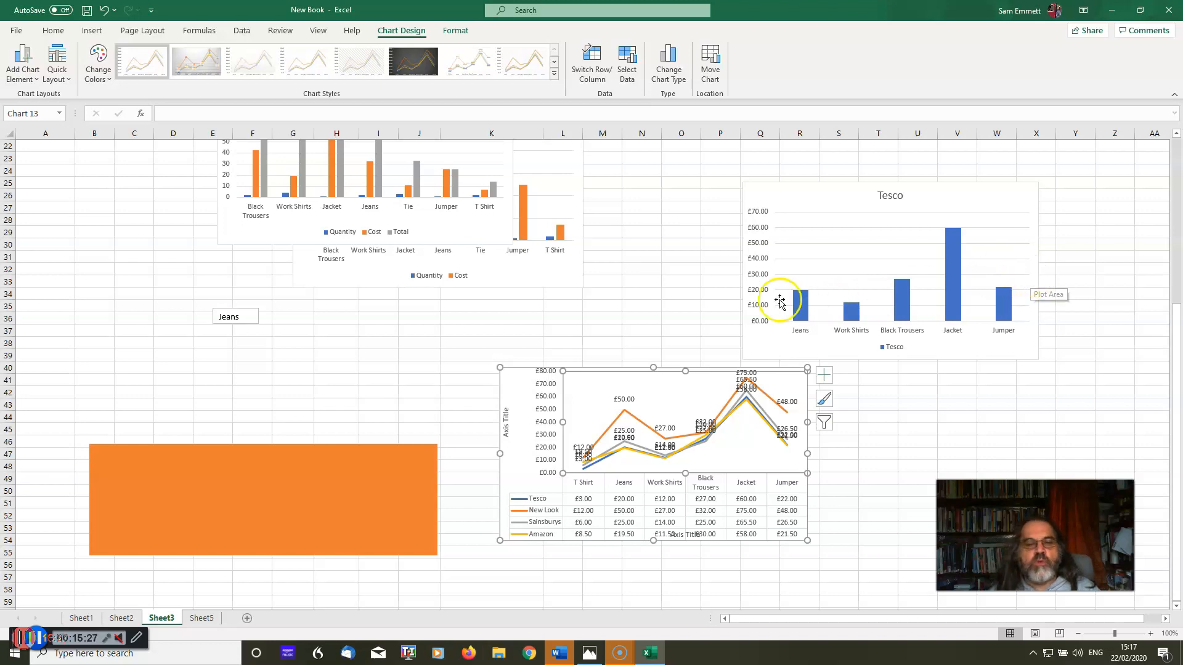
scroll(666, 266, up, 7)
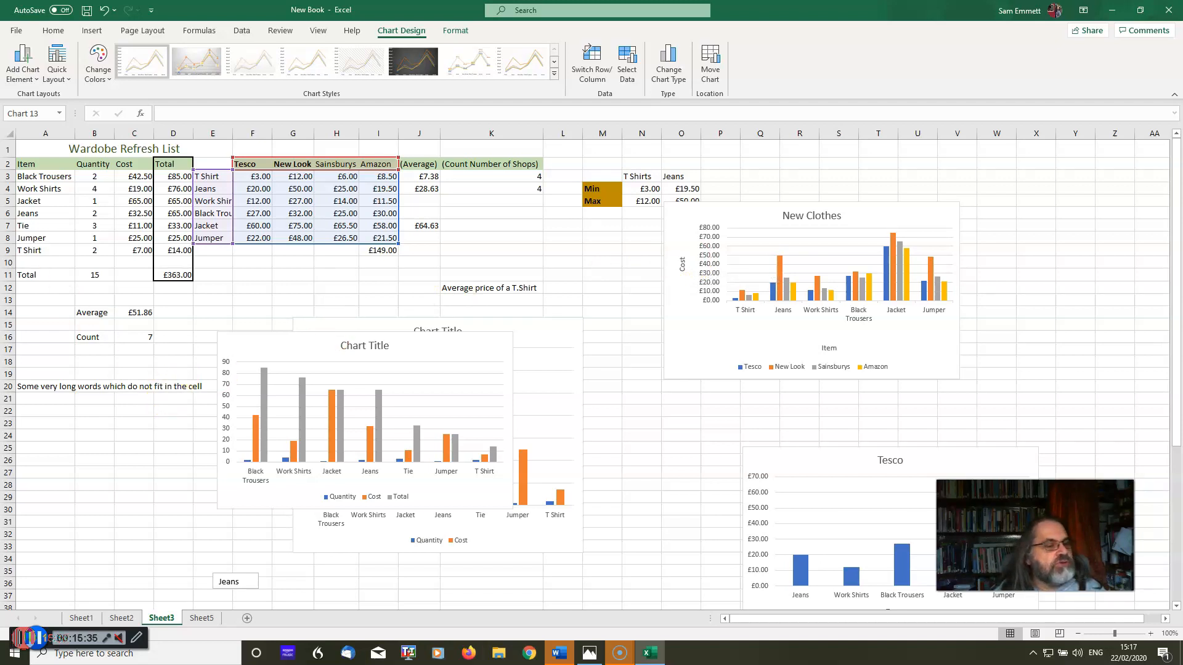
click(123, 618)
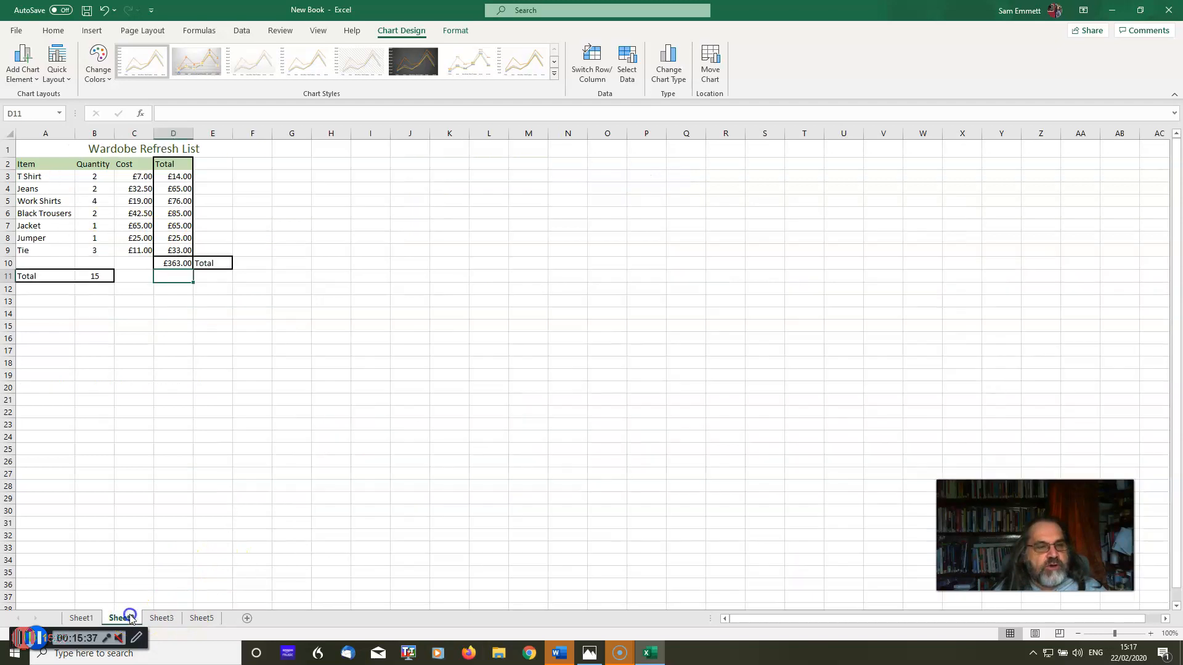
click(161, 618)
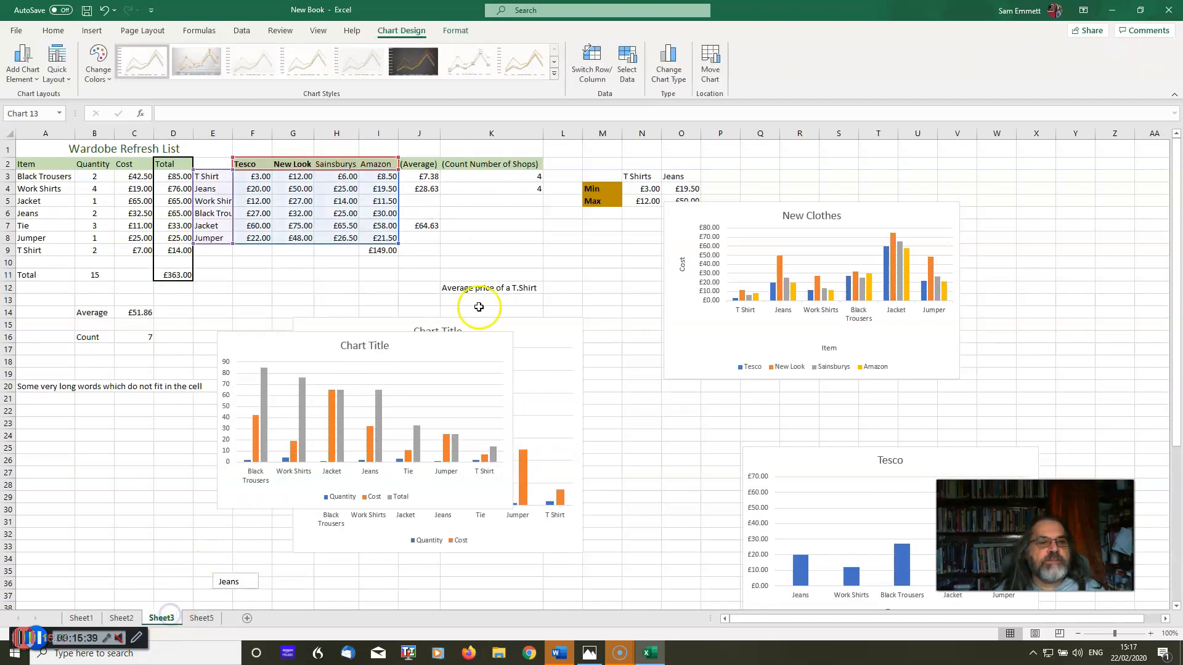
Move the New Clothes chart, the Quantity, Cost and Total chart and the Quantity and Cost chart lower, spreading them clear of the data
drag(782, 225, 951, 325)
drag(433, 351, 686, 477)
drag(496, 333, 279, 465)
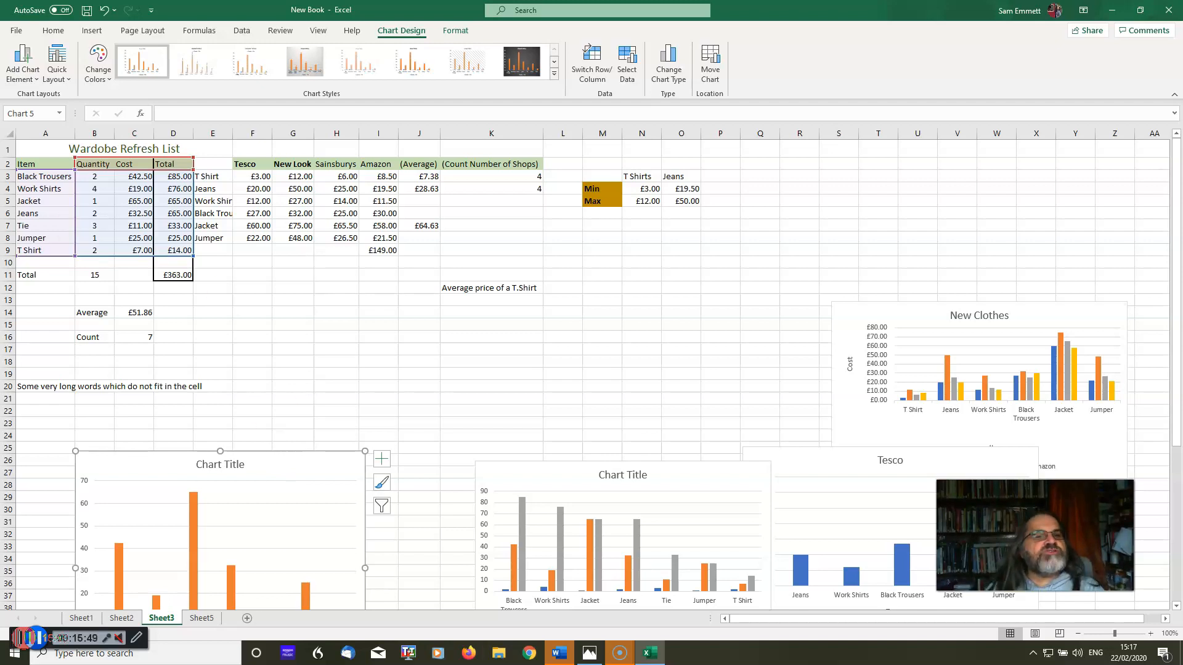
click(53, 30)
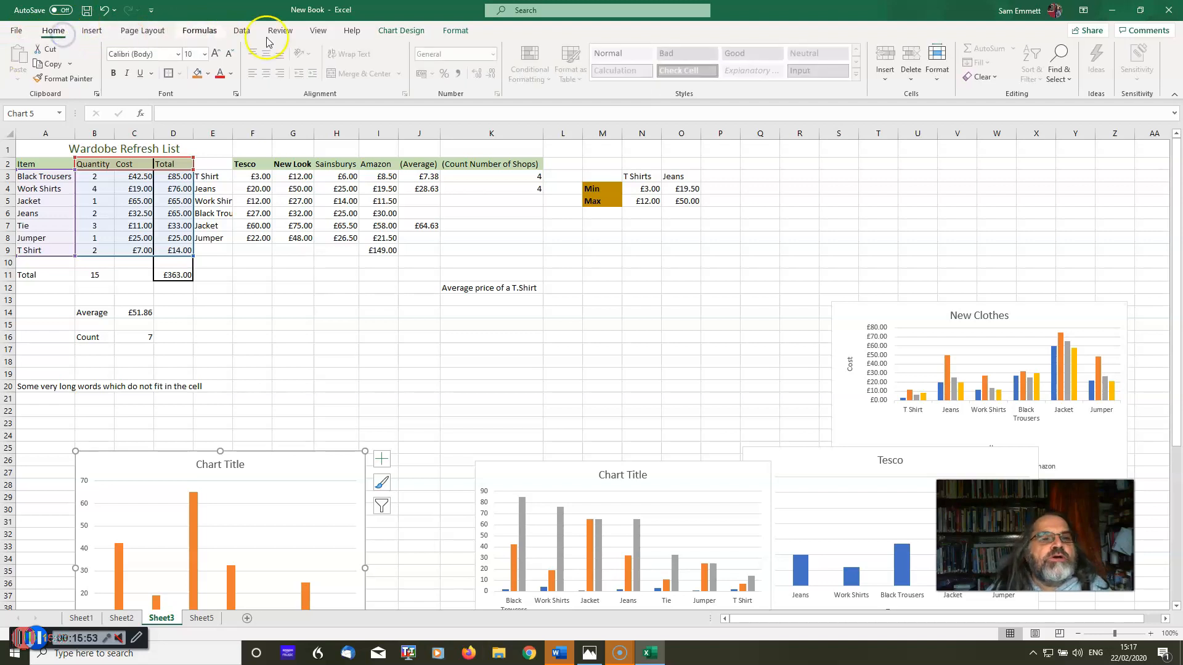
click(318, 31)
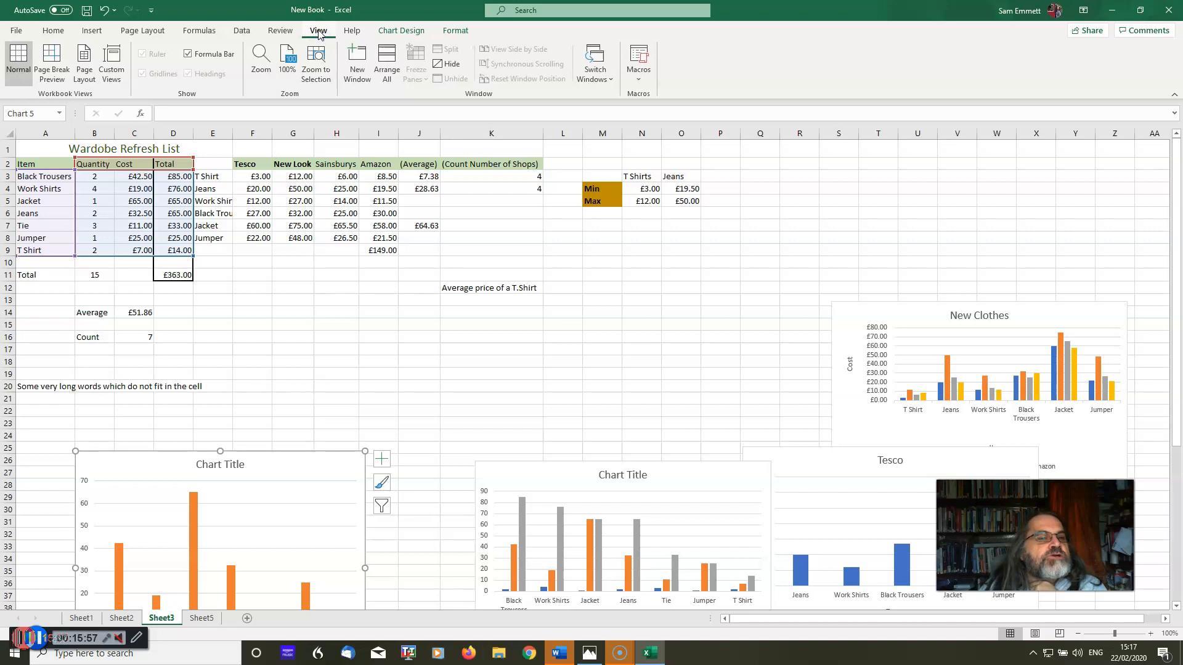
click(199, 31)
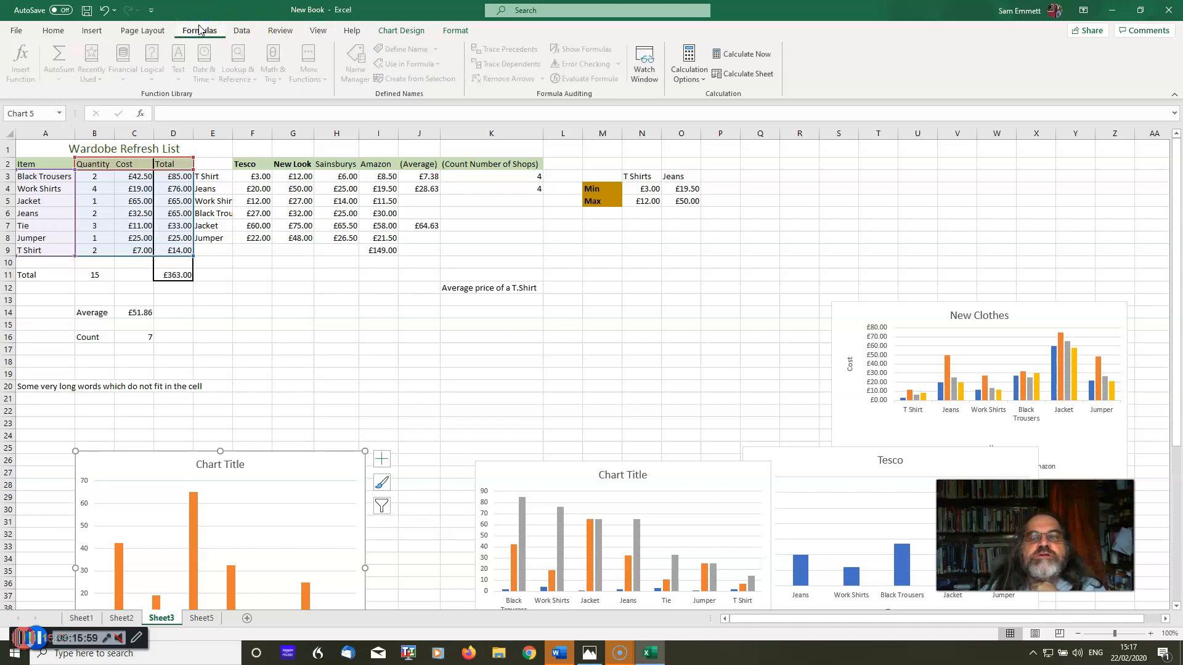
click(237, 34)
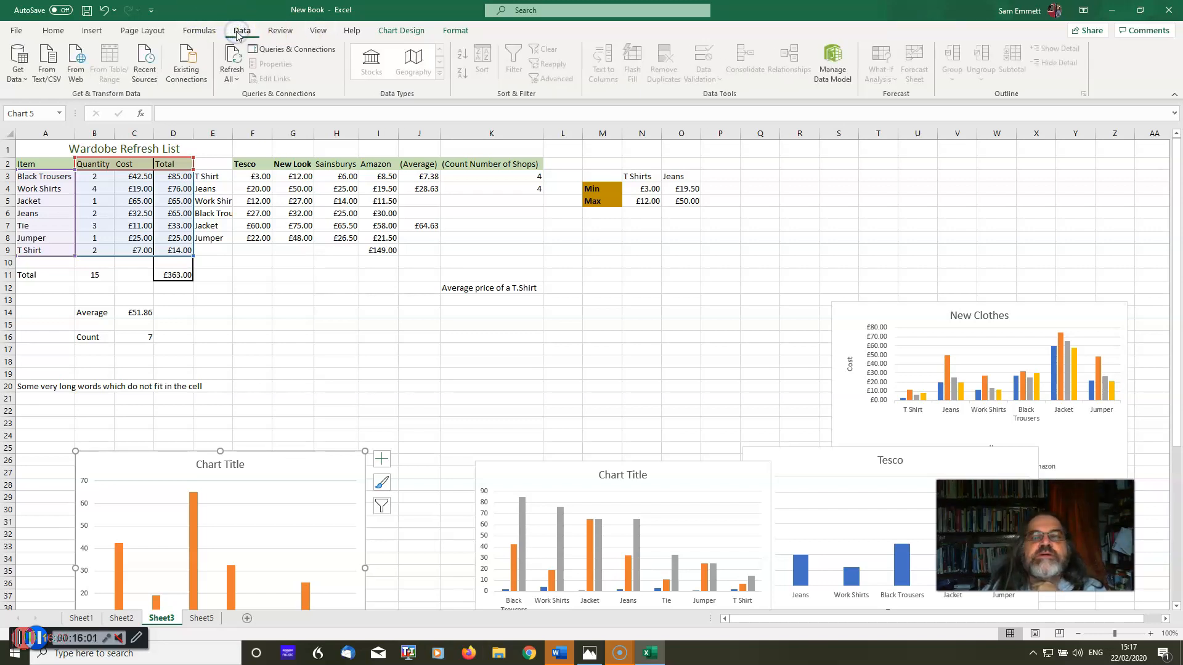
click(285, 35)
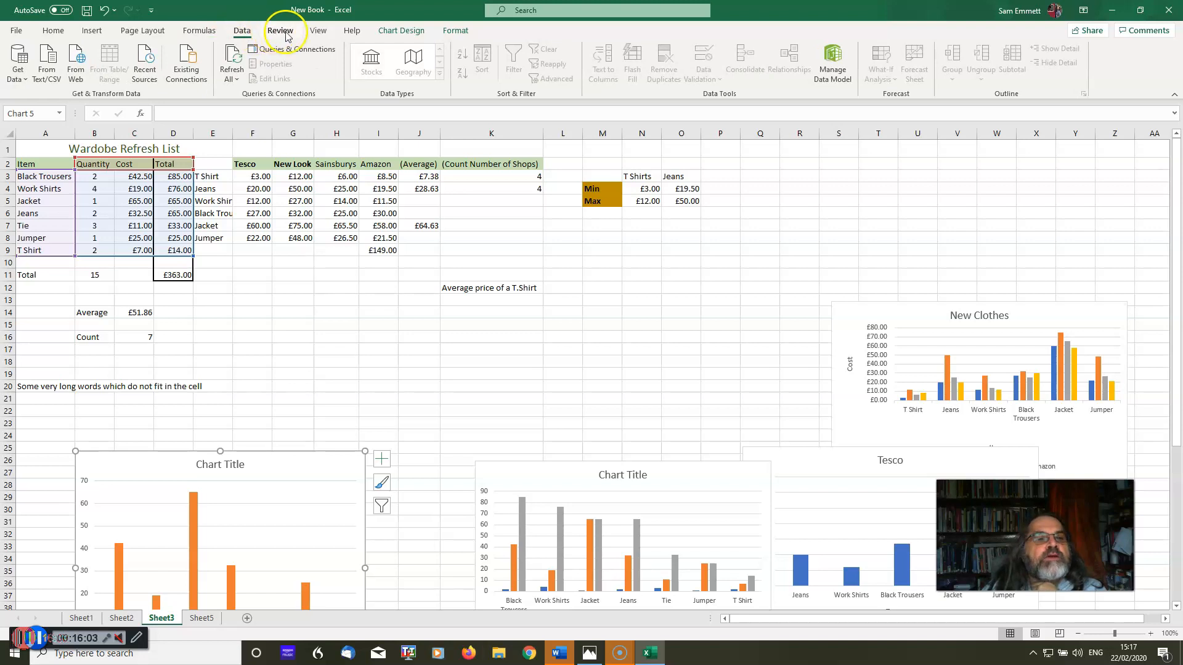
click(285, 34)
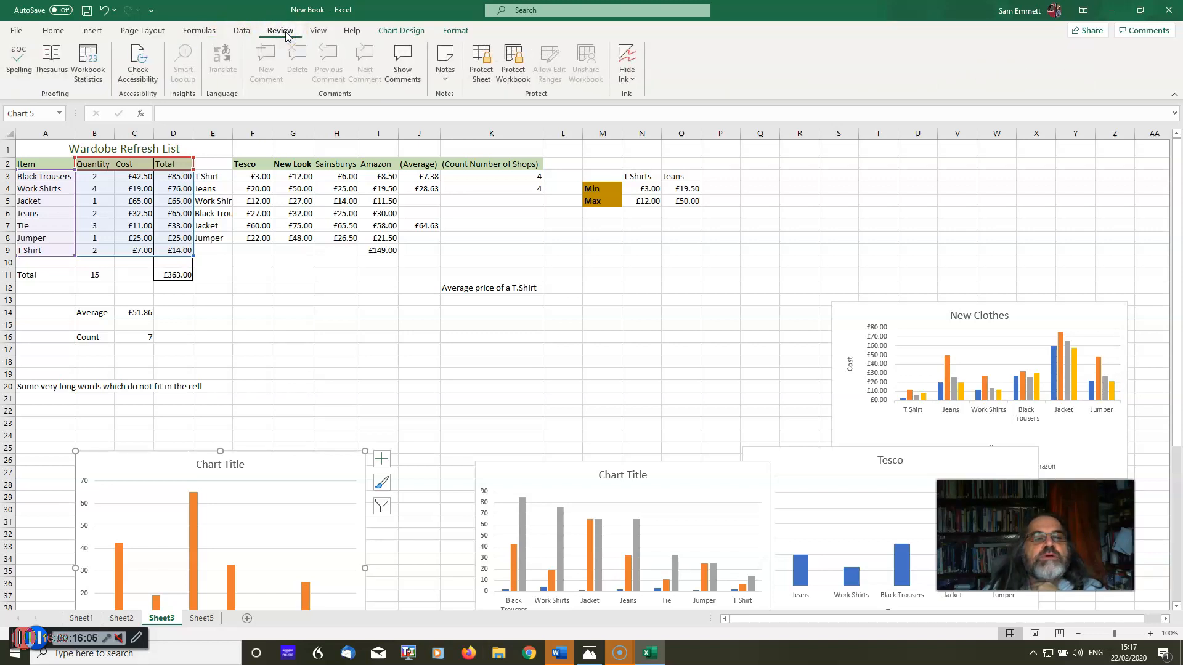
click(327, 30)
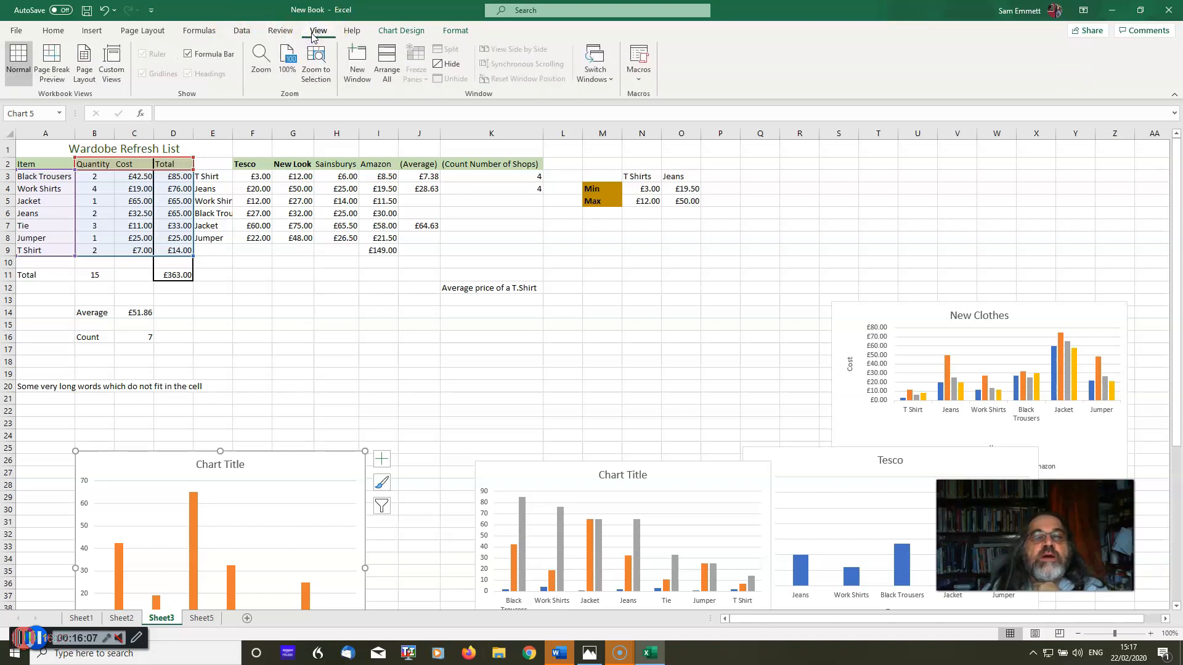
click(401, 30)
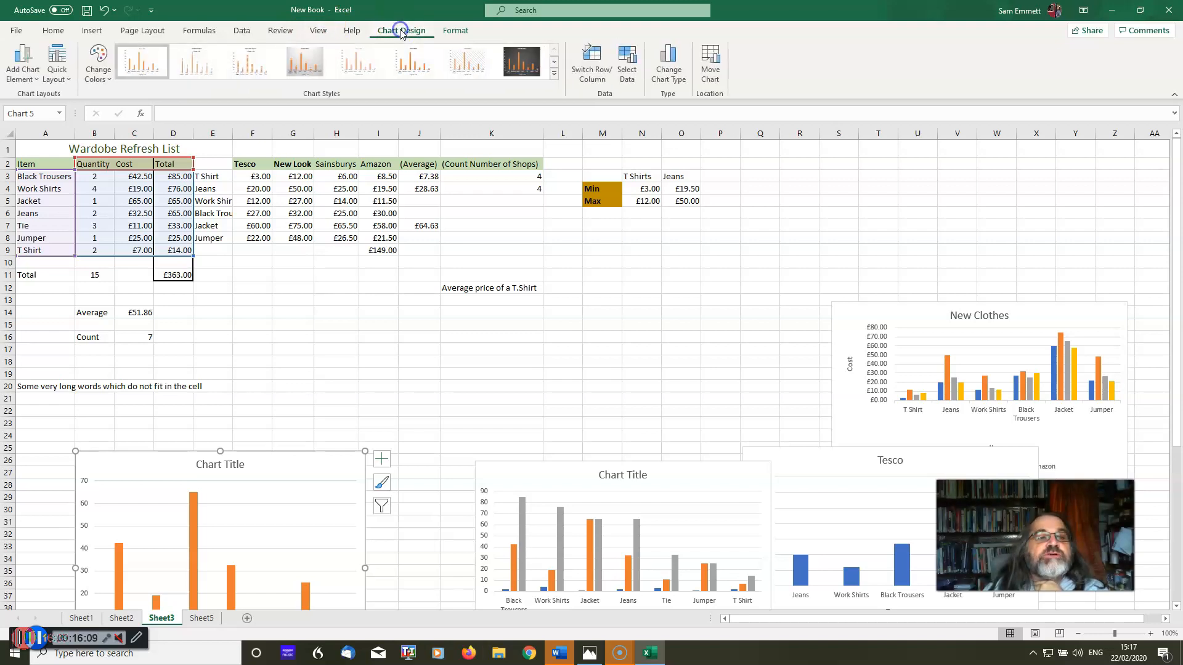
click(456, 30)
Deselect the chart and display the formulas in Sheet3's cells in place of their results
click(256, 282)
click(42, 288)
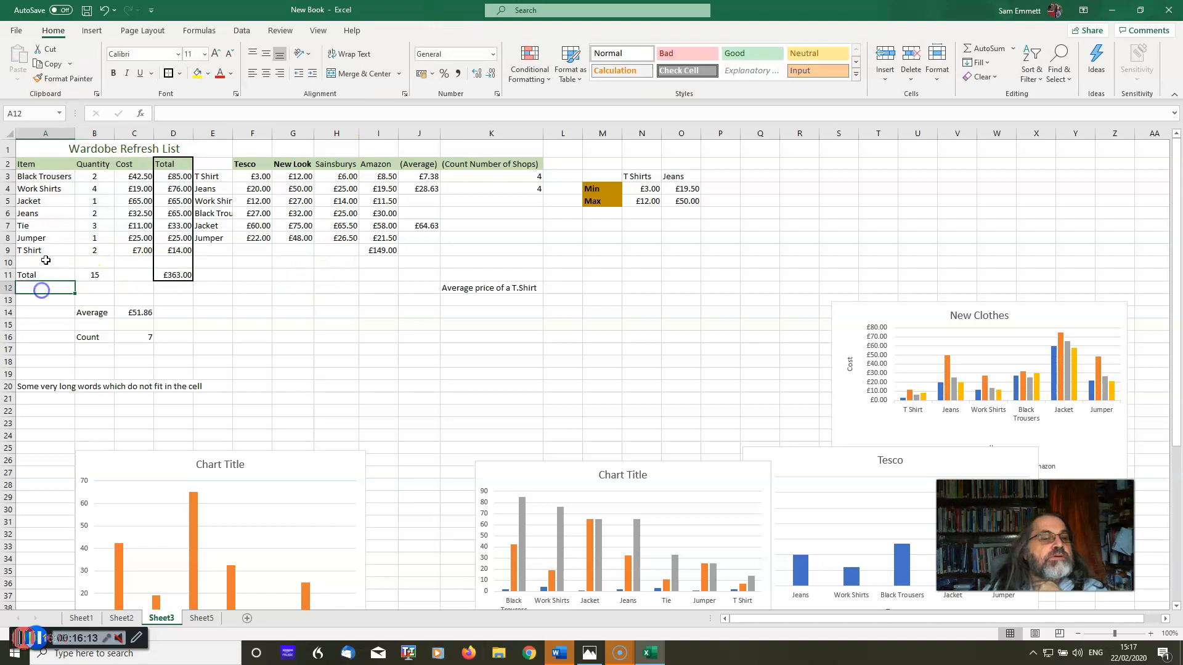
click(199, 30)
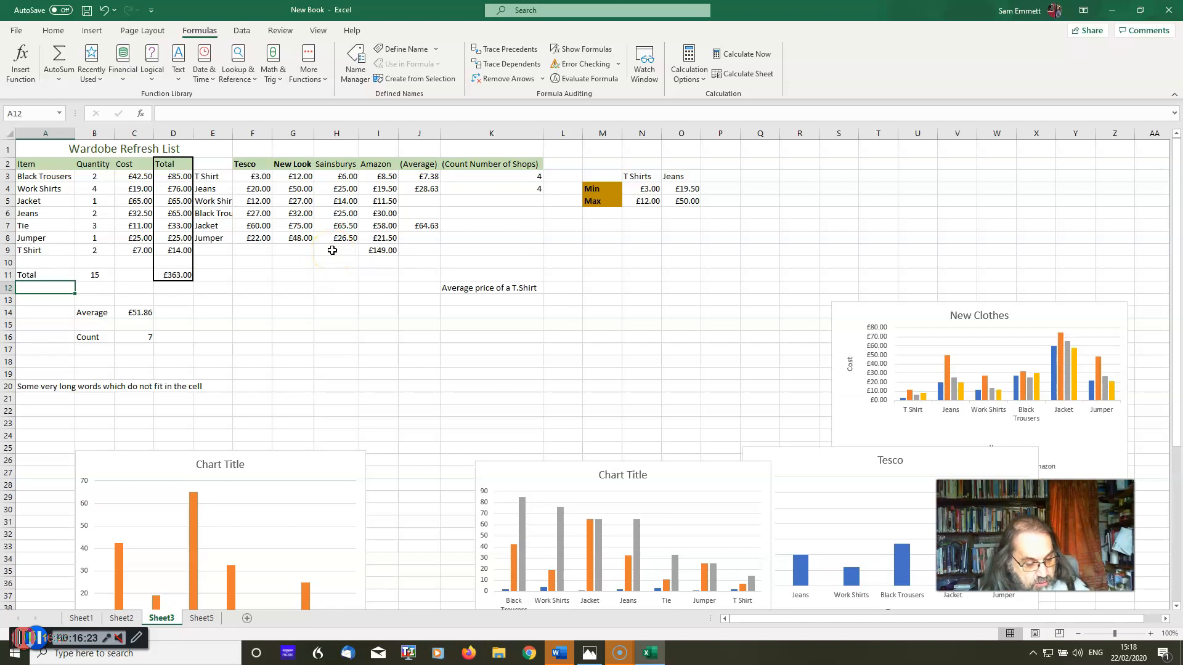
key(ctrl+grave)
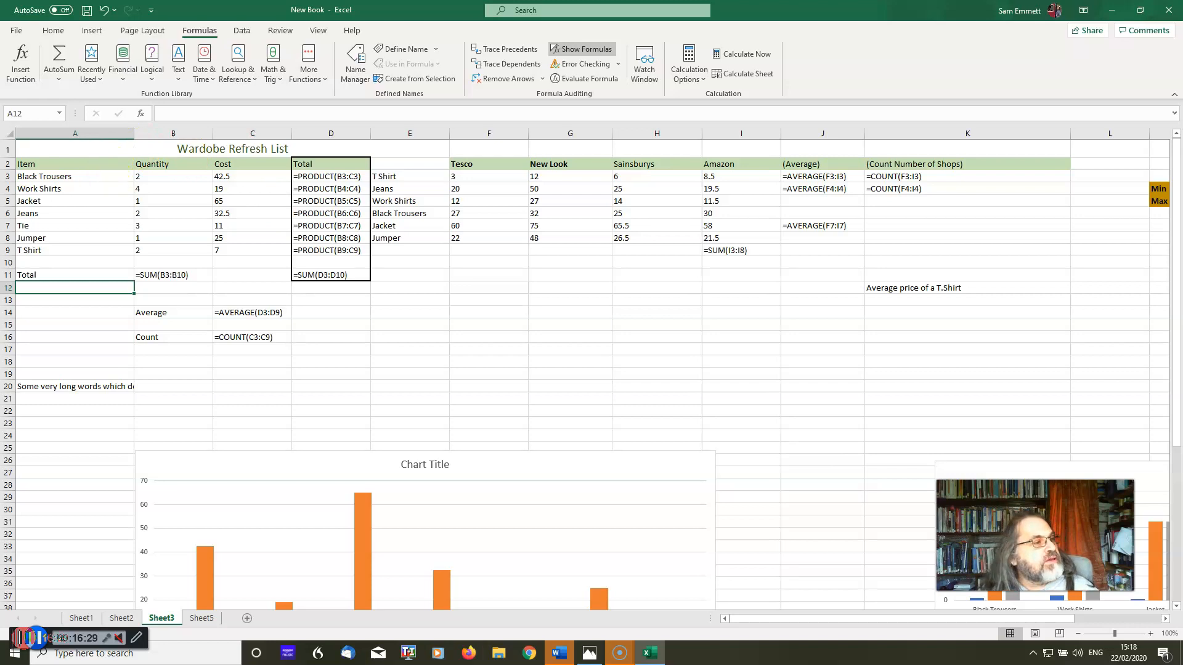
Place the keyboard image window over the worksheet to view the marked key, and move it out of the way
drag(0, 231, 929, 147)
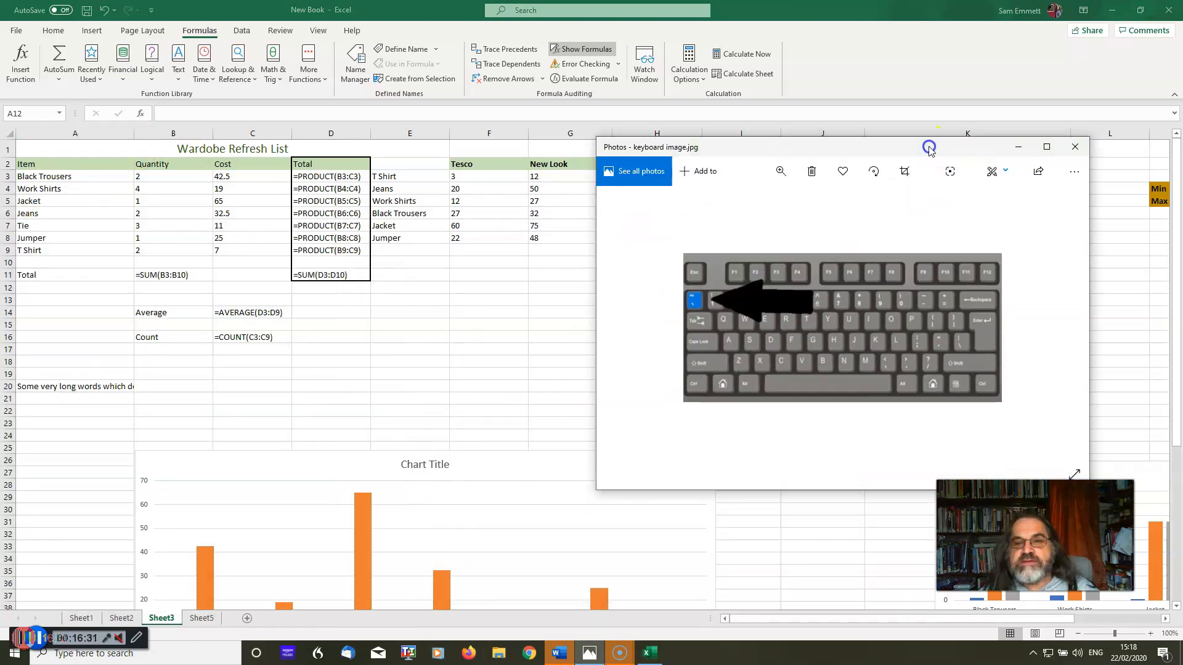
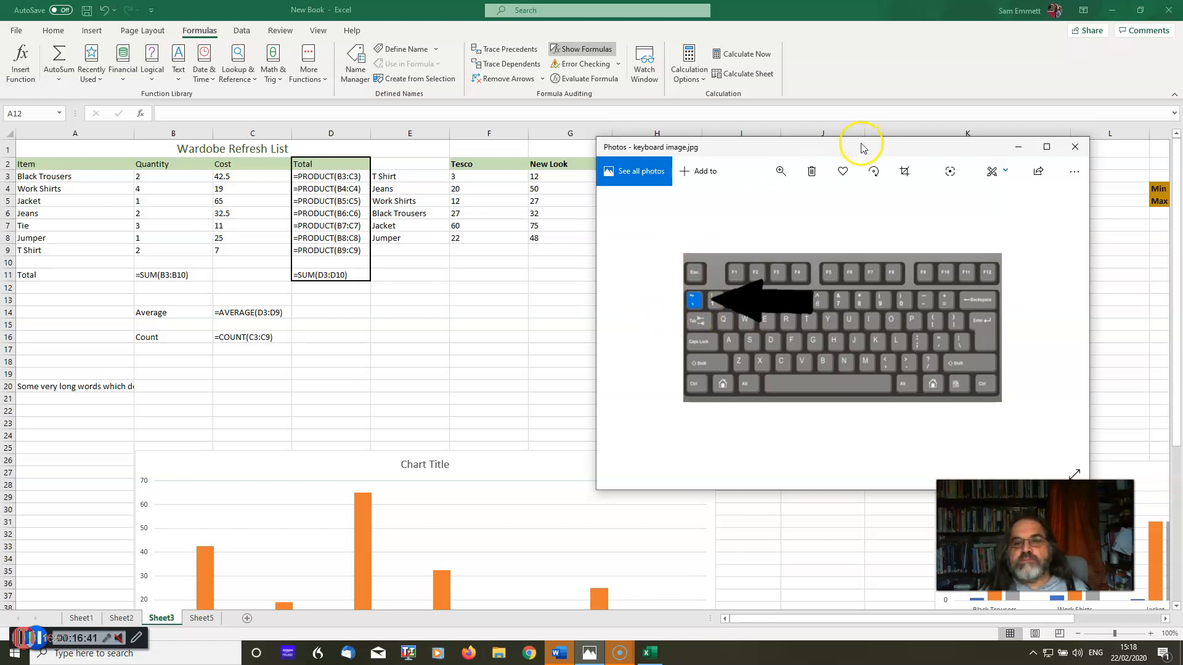
drag(862, 147, 1182, 124)
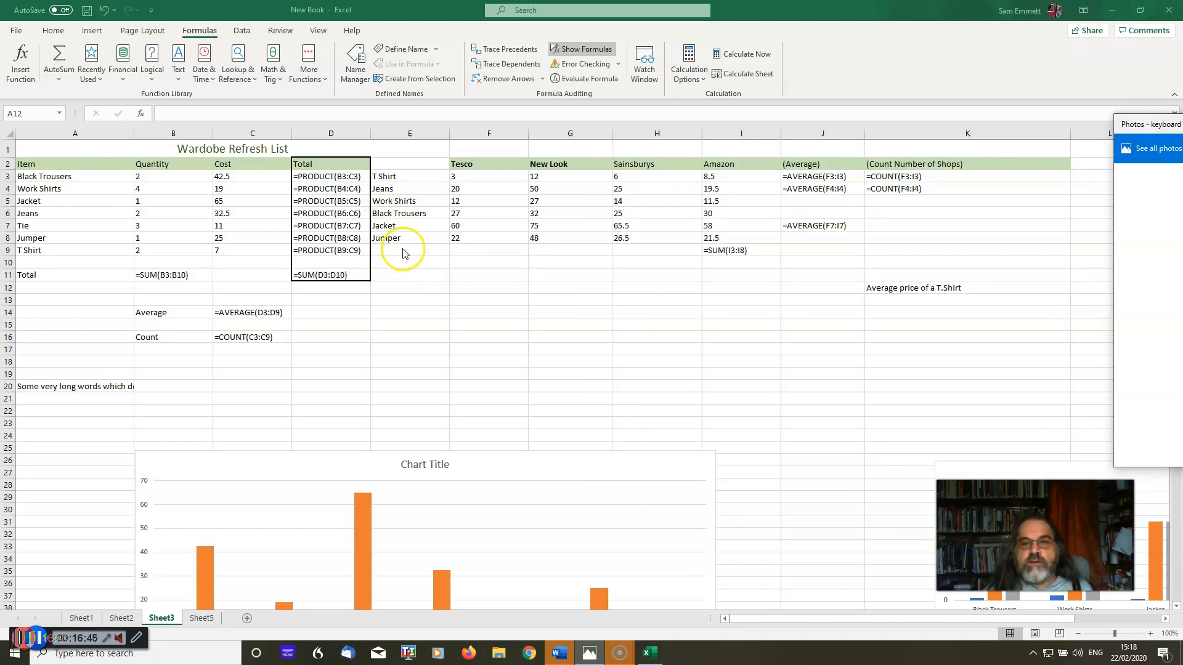
Return to the worksheet and switch Sheet3 from formulas back to calculated values
click(423, 195)
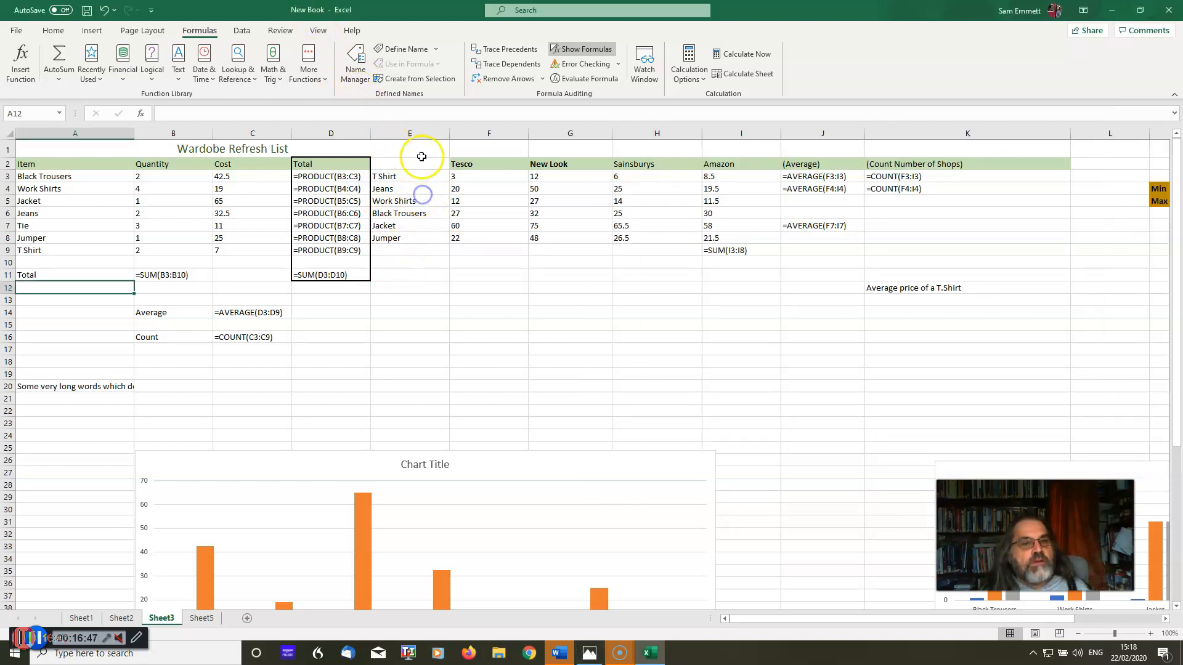
click(422, 154)
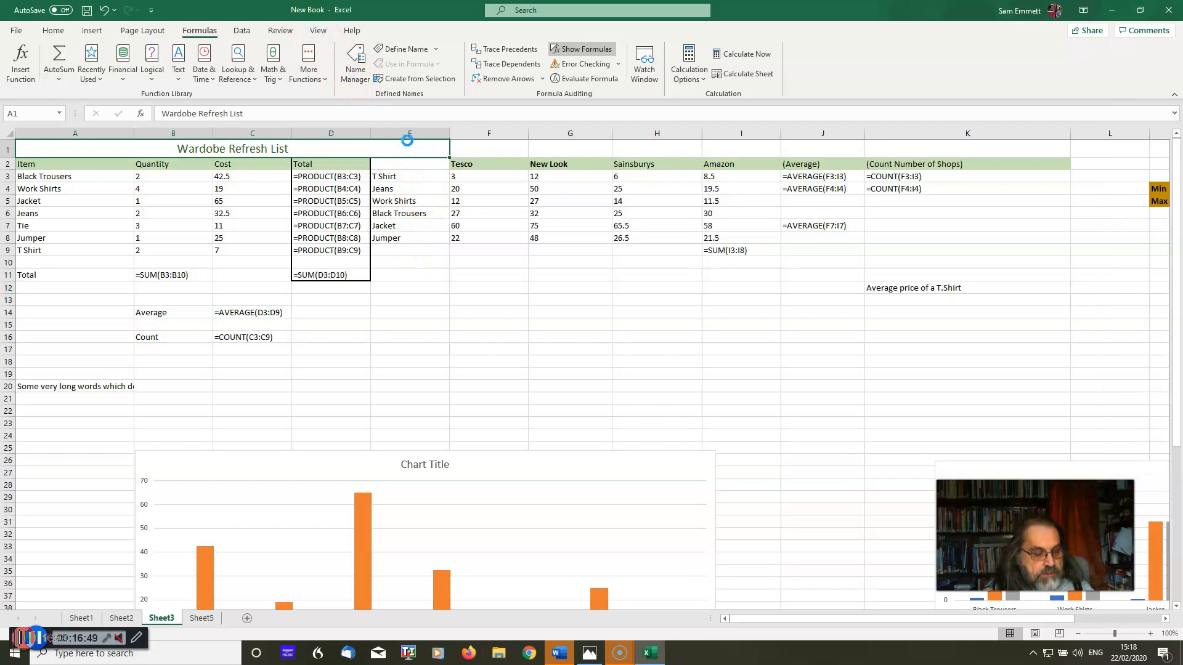
key(ctrl+grave)
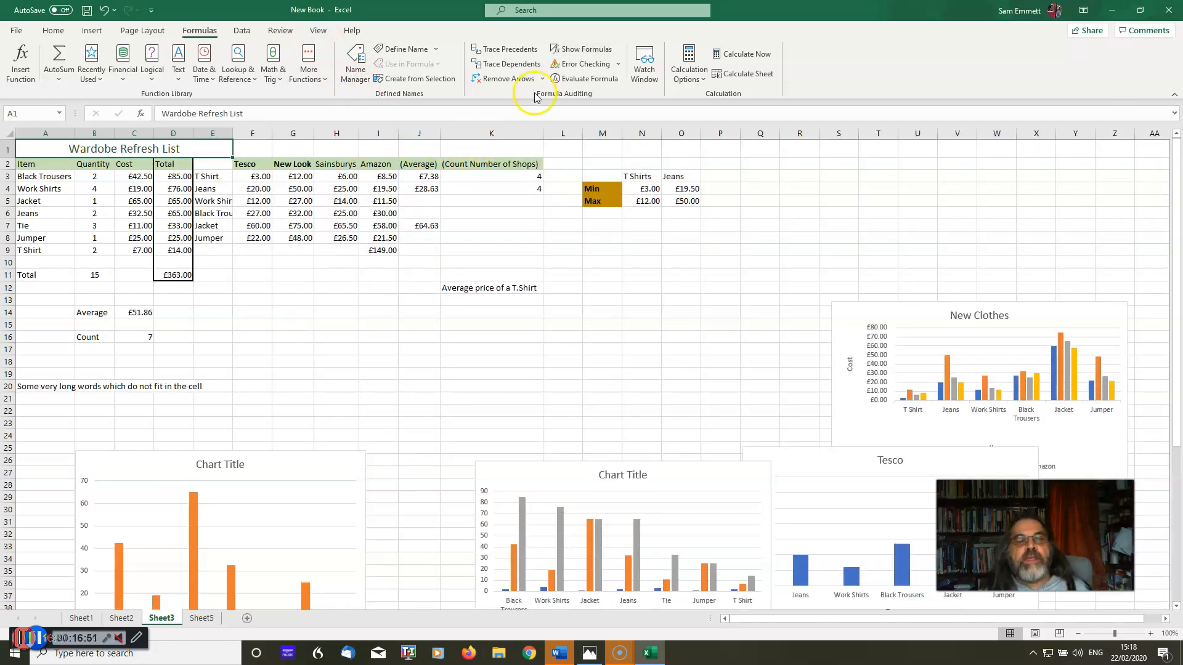
View Sheet3's formulas once more with the Show Formulas command and turn it off again
click(573, 50)
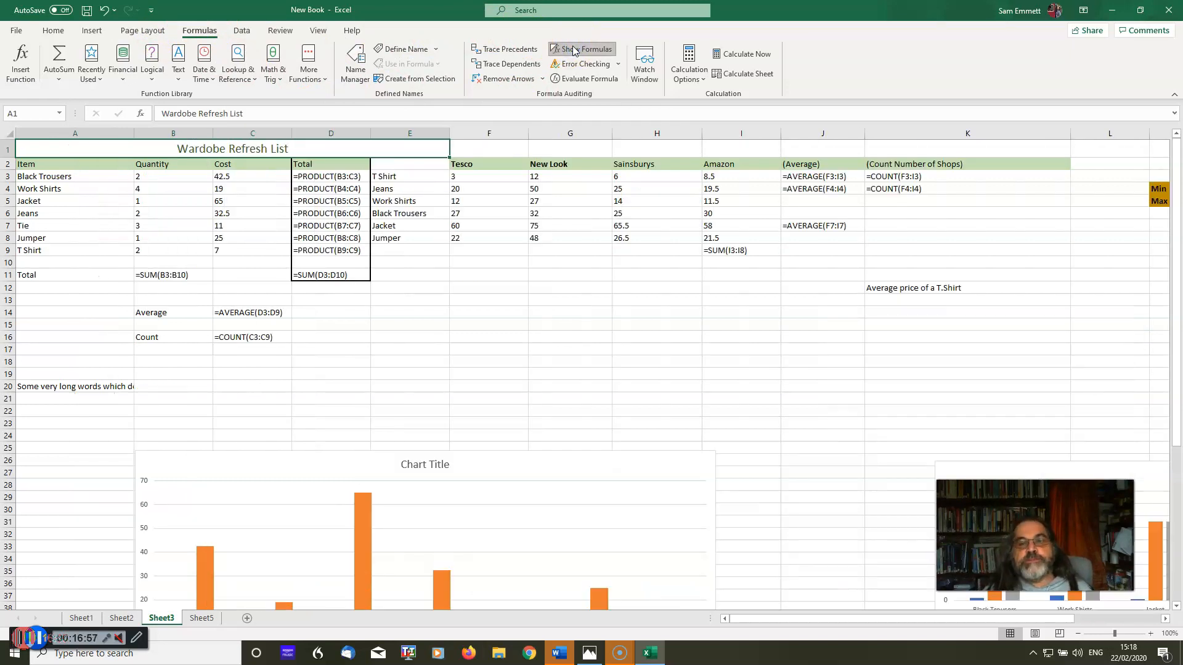
click(572, 48)
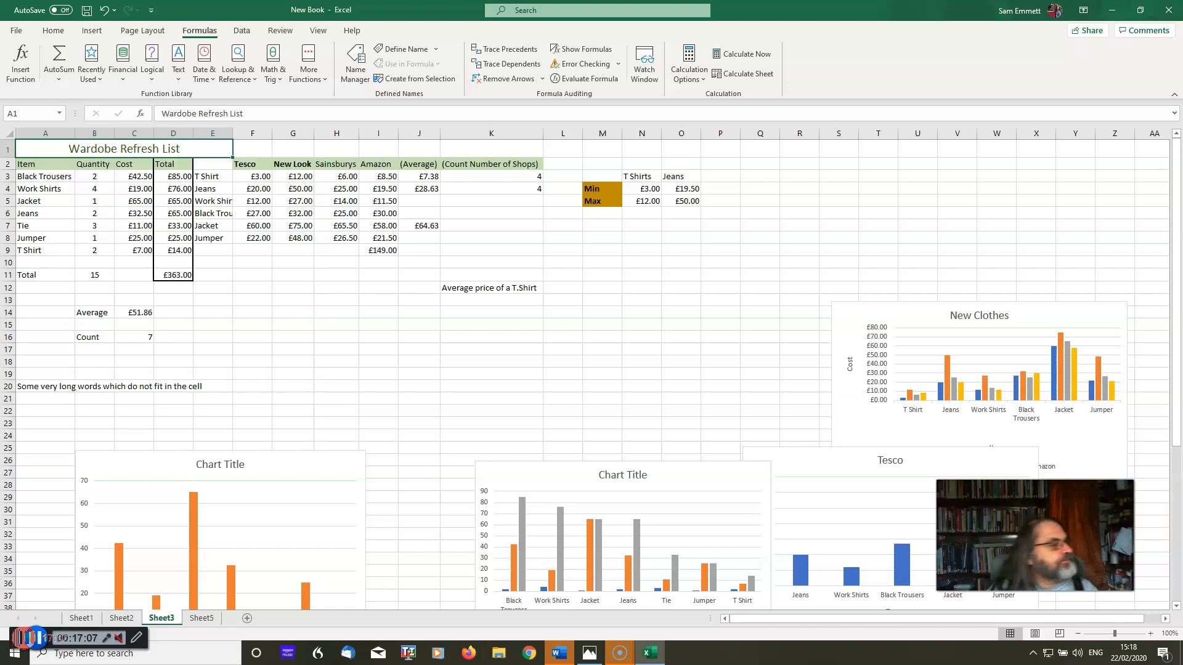
Export the worksheet as a PDF named New Book to the Desktop with standard optimization
click(724, 281)
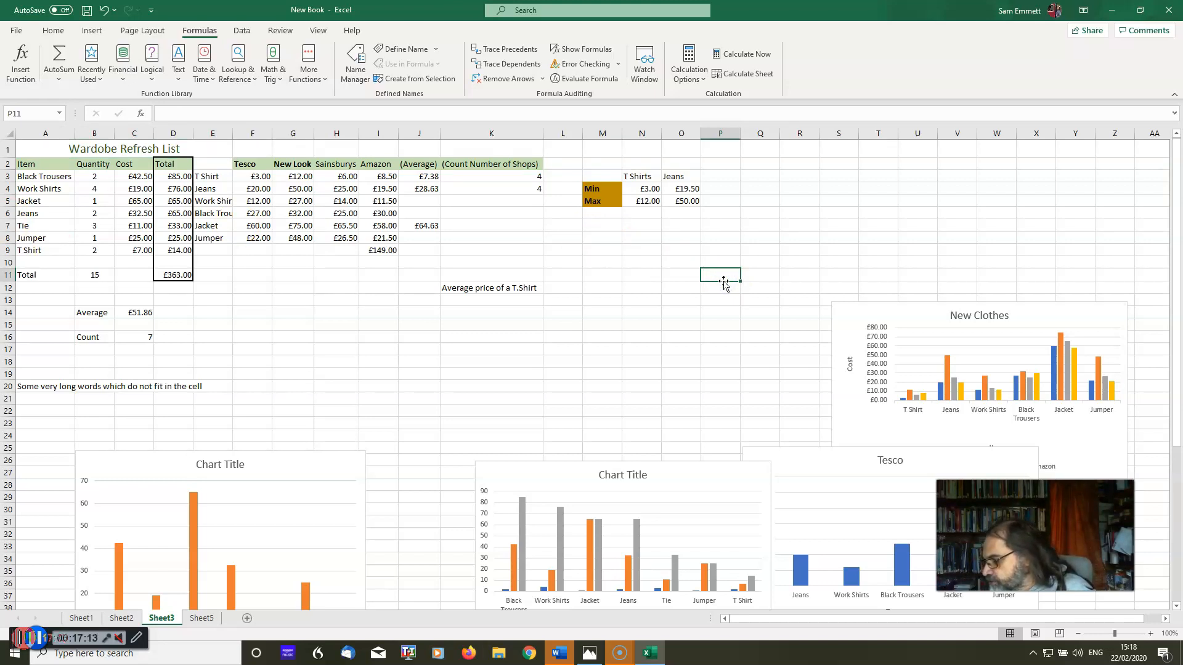
click(15, 30)
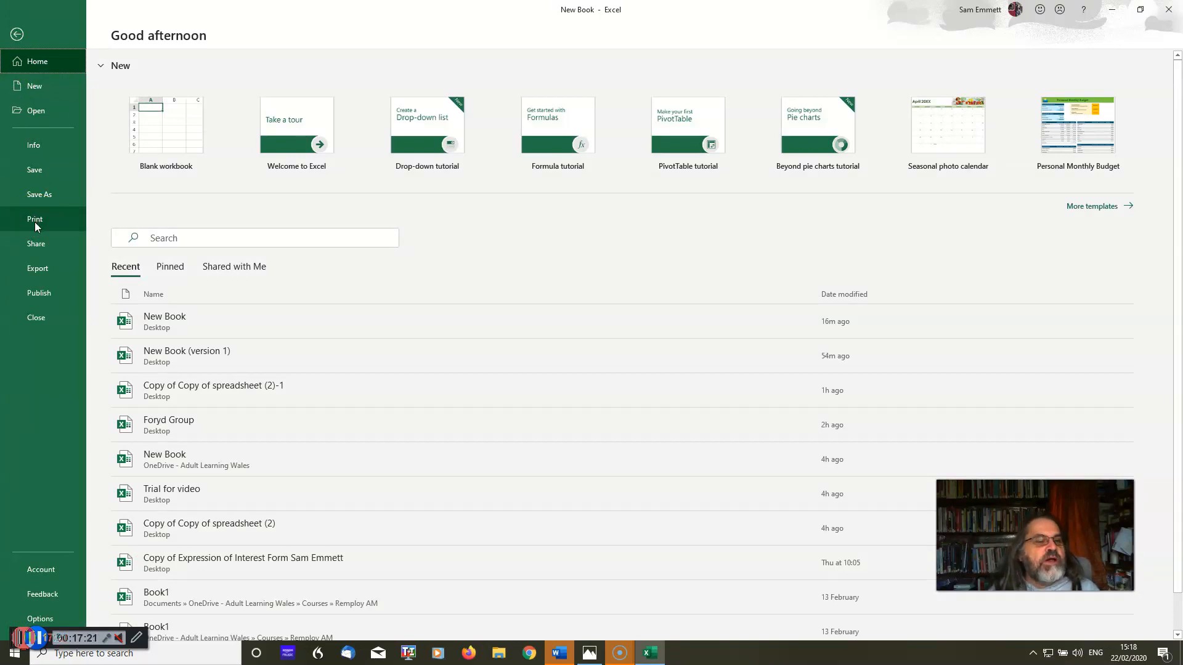
click(39, 269)
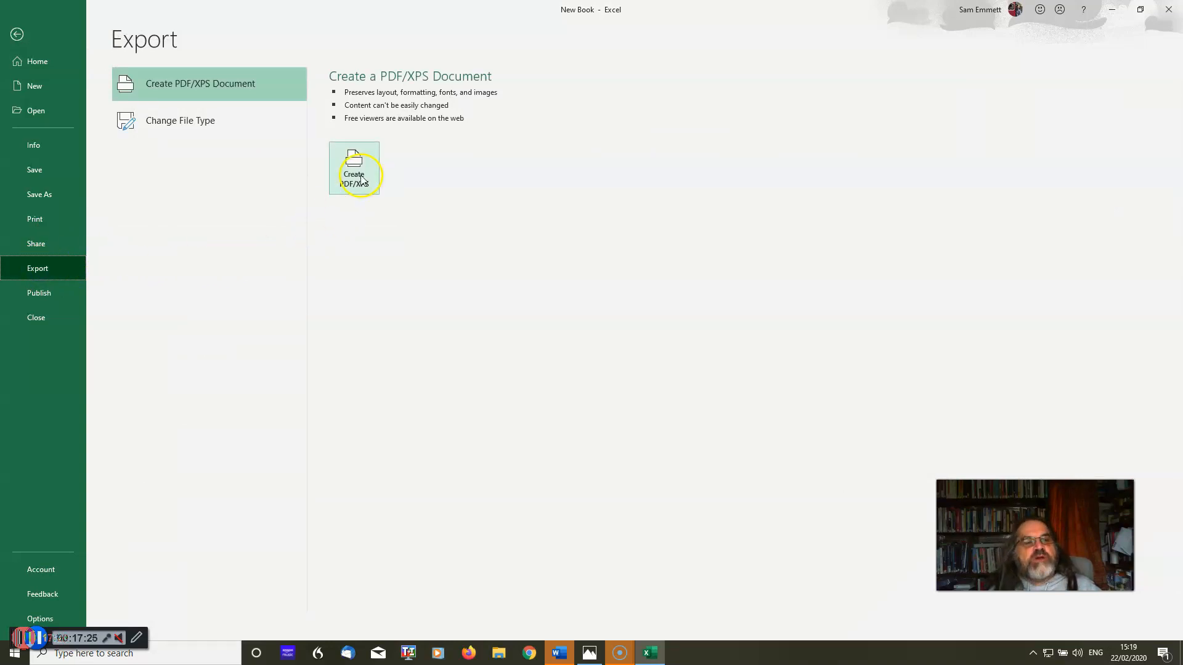
click(362, 180)
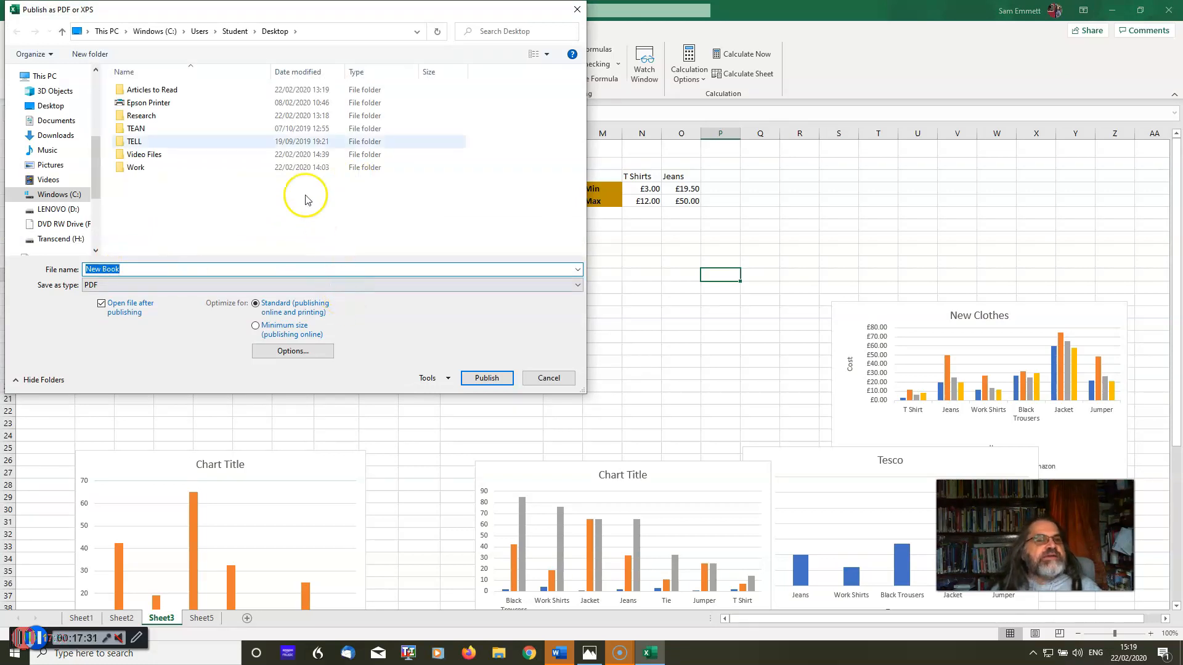
click(238, 33)
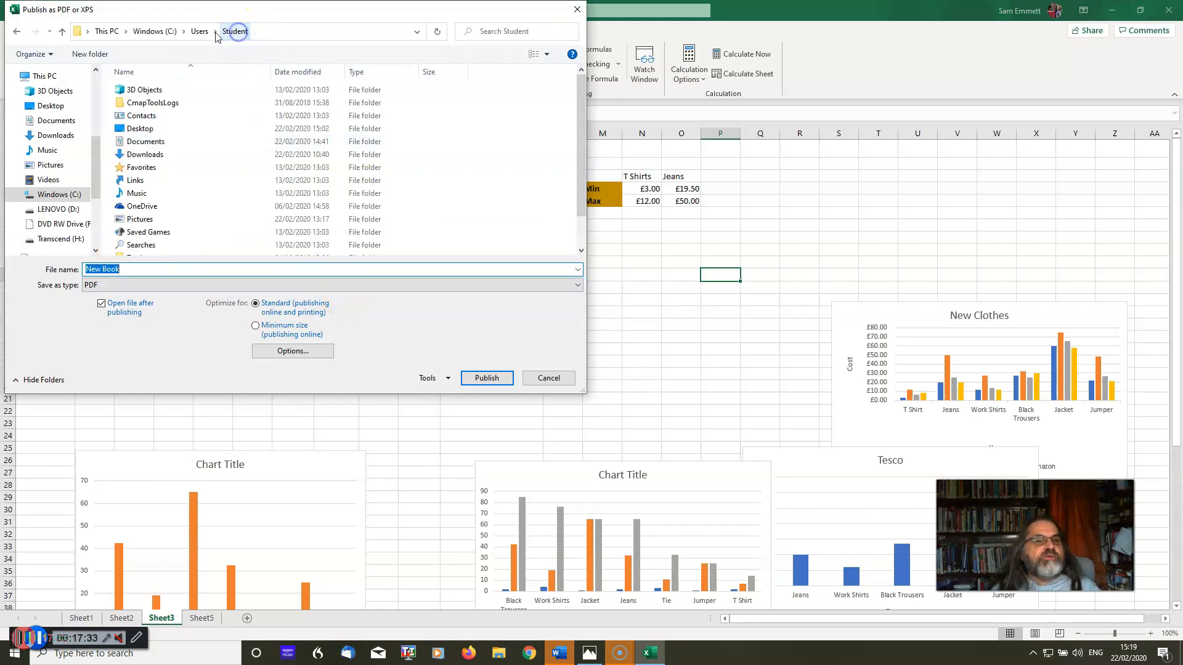
click(50, 106)
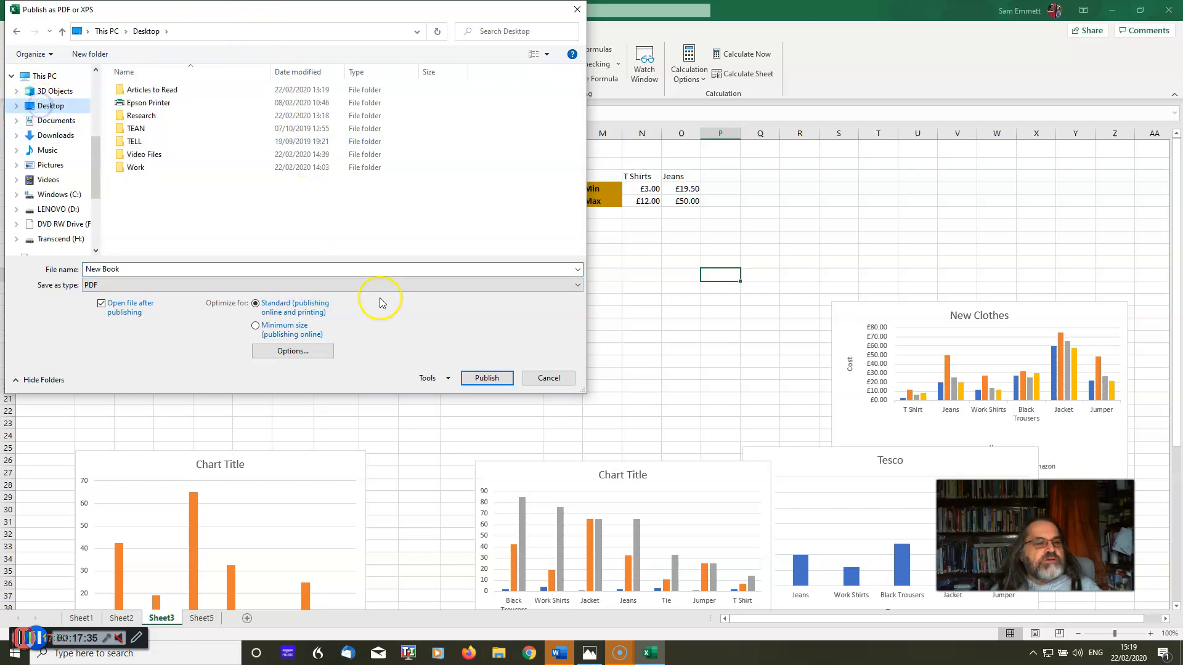
click(487, 377)
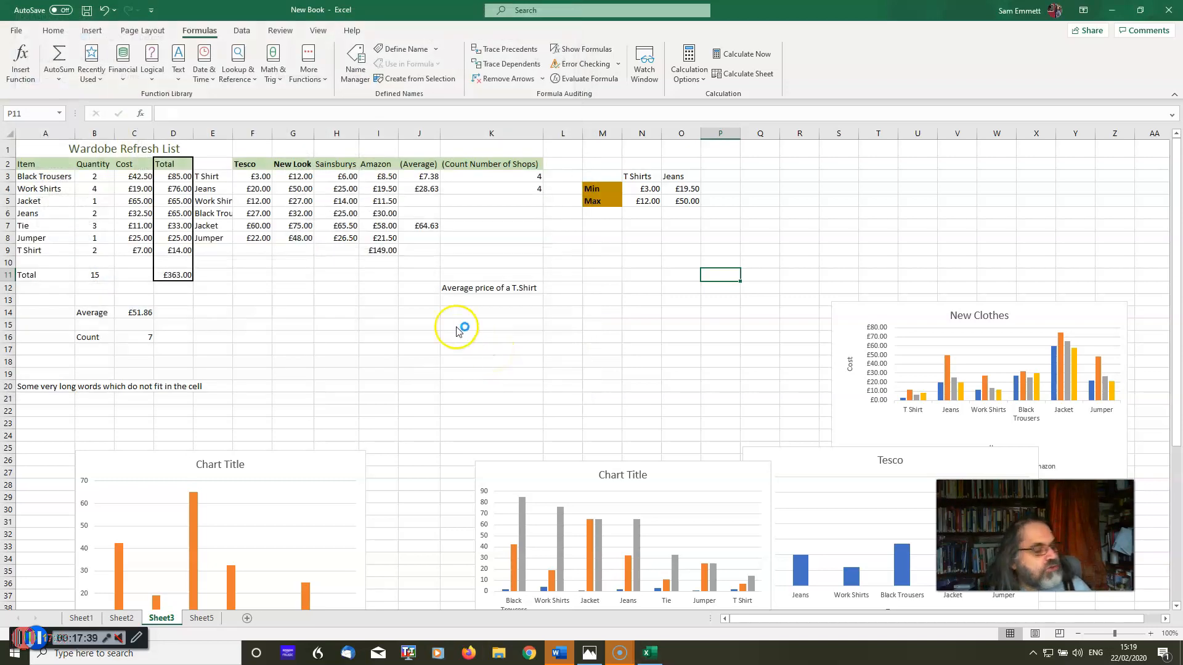
Move the Tesco chart away from the New Clothes chart so that it no longer covers that chart's legend
click(881, 529)
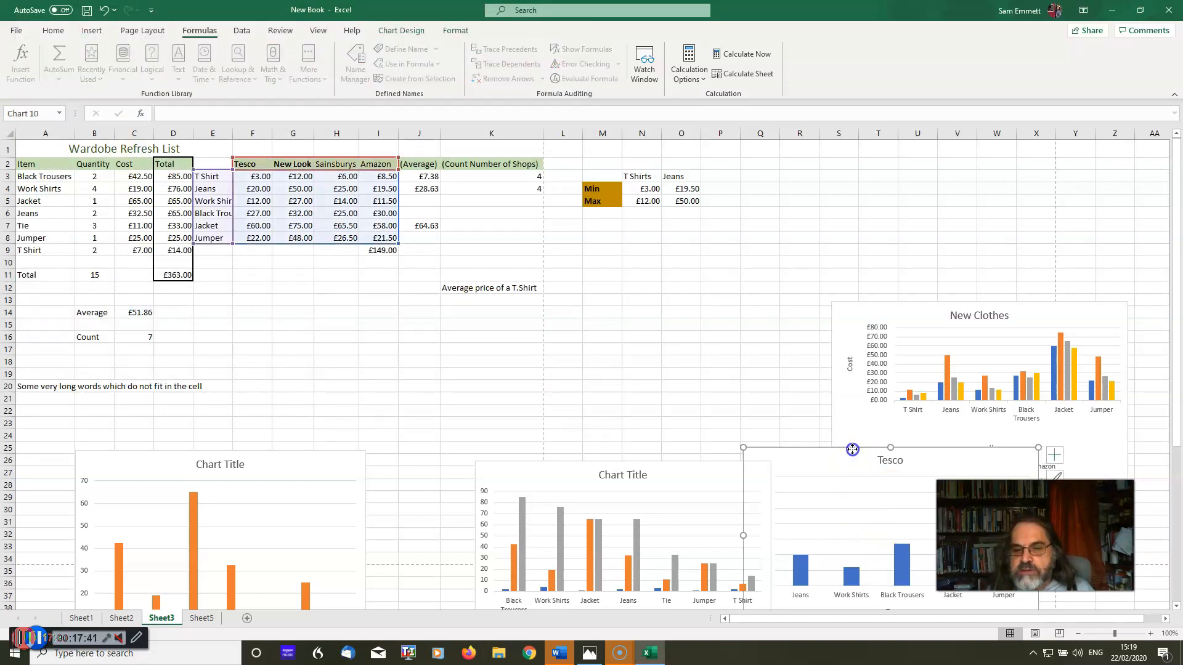
drag(850, 452, 663, 400)
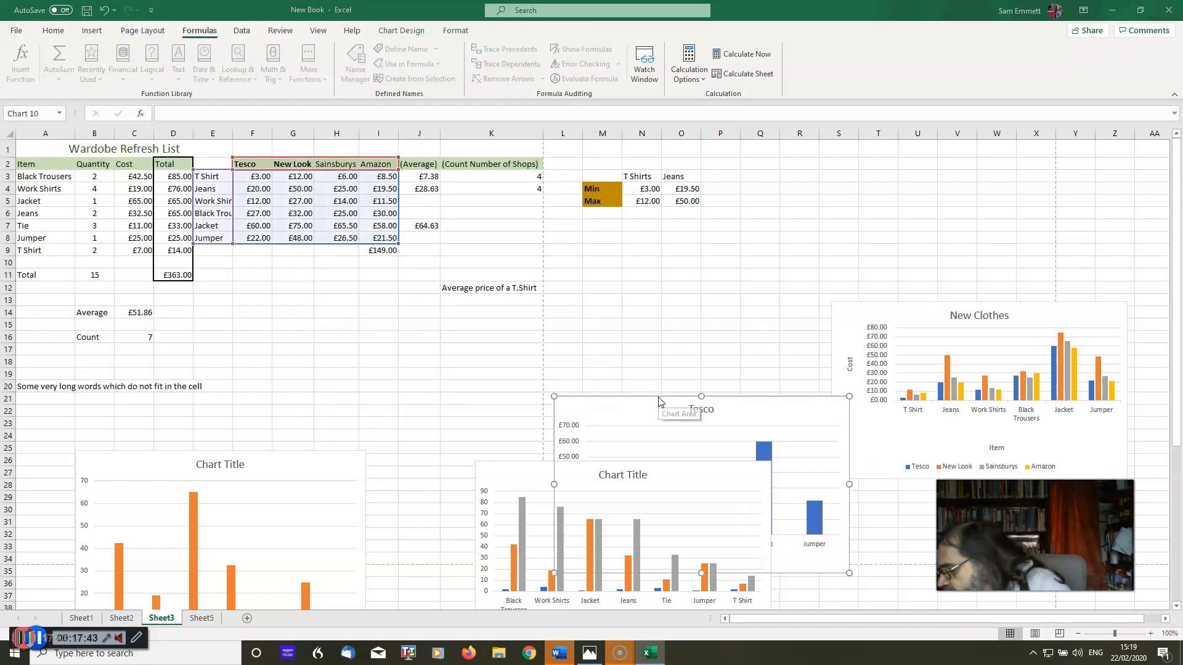
Switch to the Spreadsheets document in Word, maximize its window and save the recovered file
key(alt+Tab)
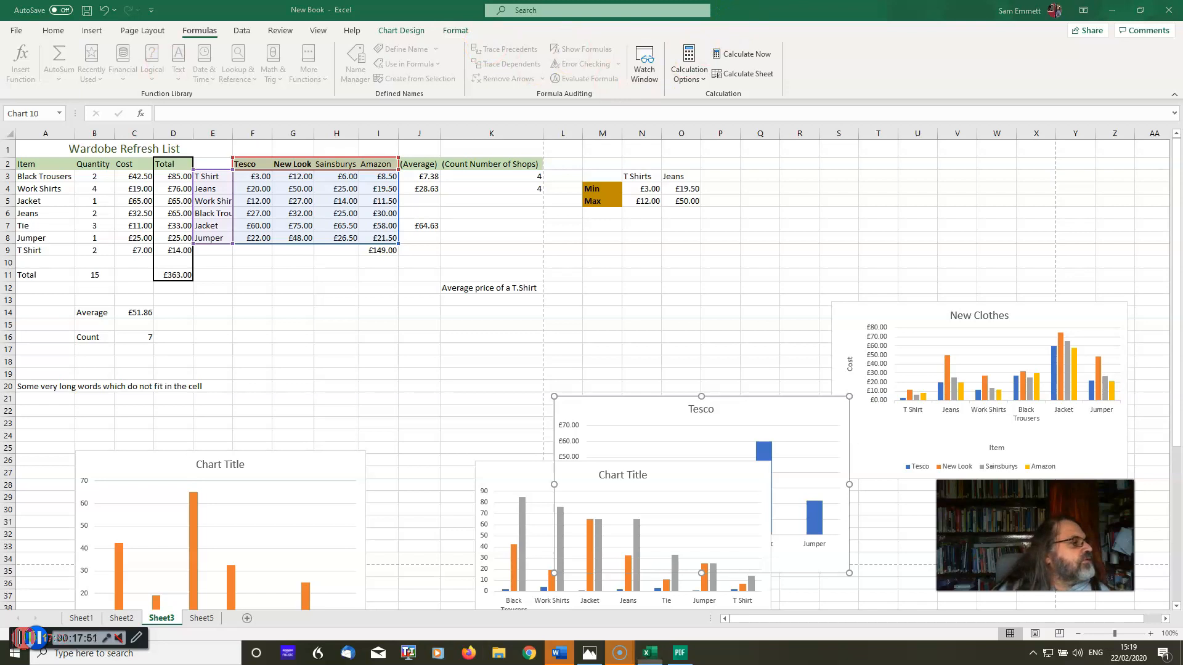
drag(179, 82, 336, 19)
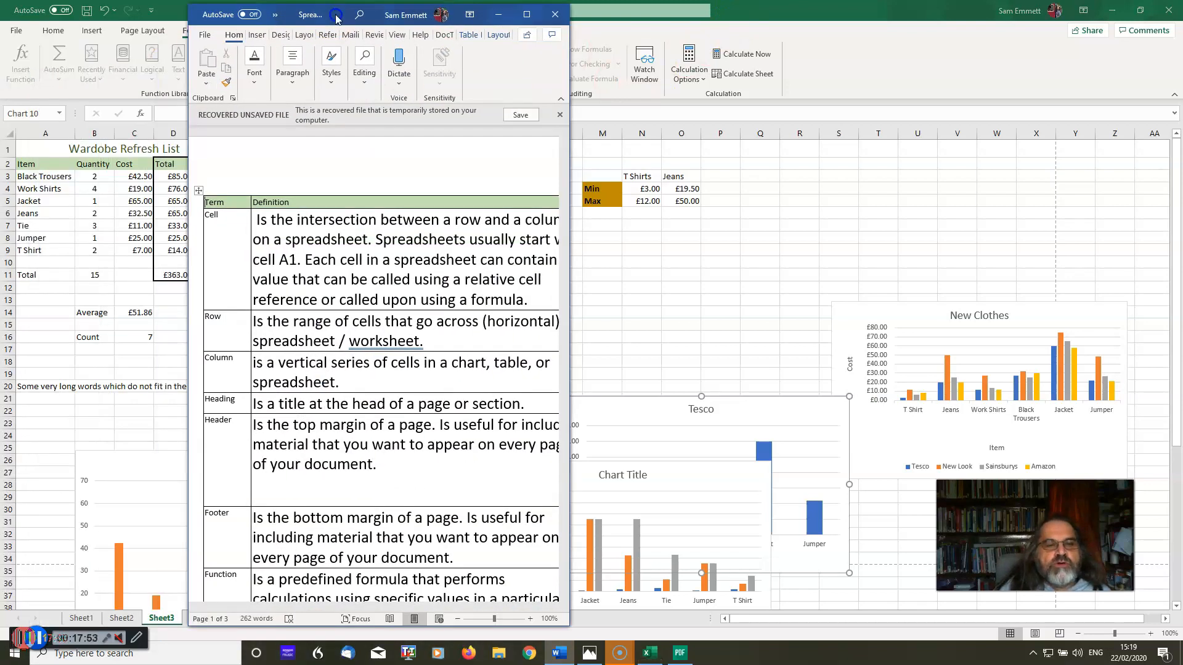
scroll(296, 252, down, 3)
scroll(296, 253, up, 3)
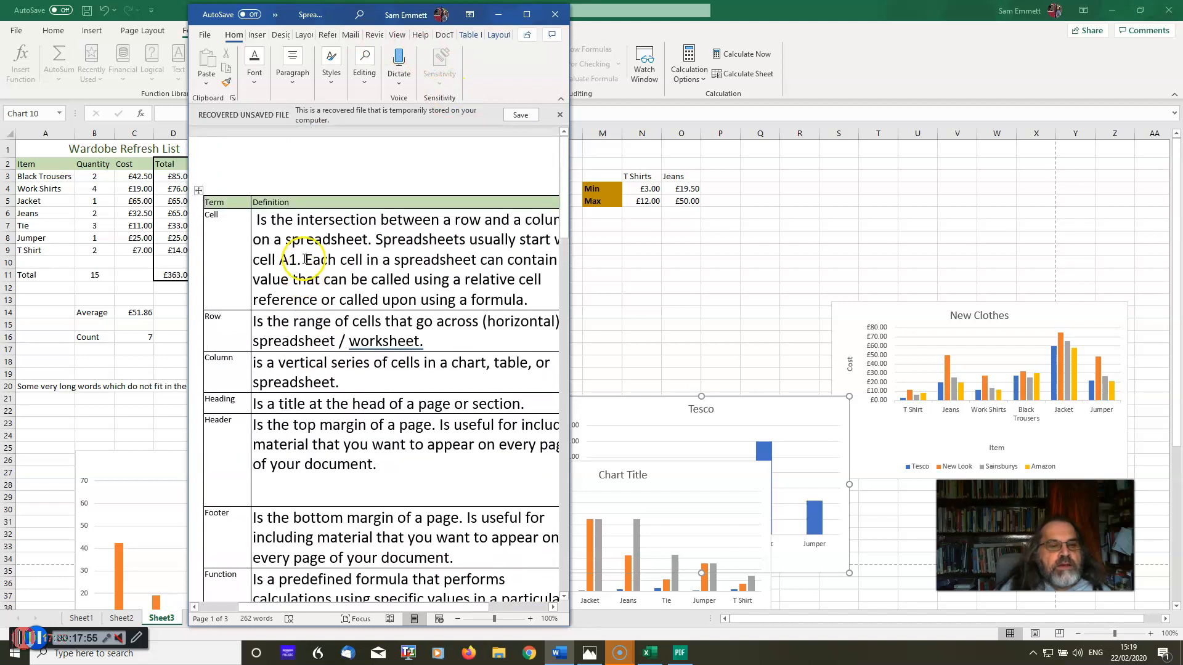
click(527, 15)
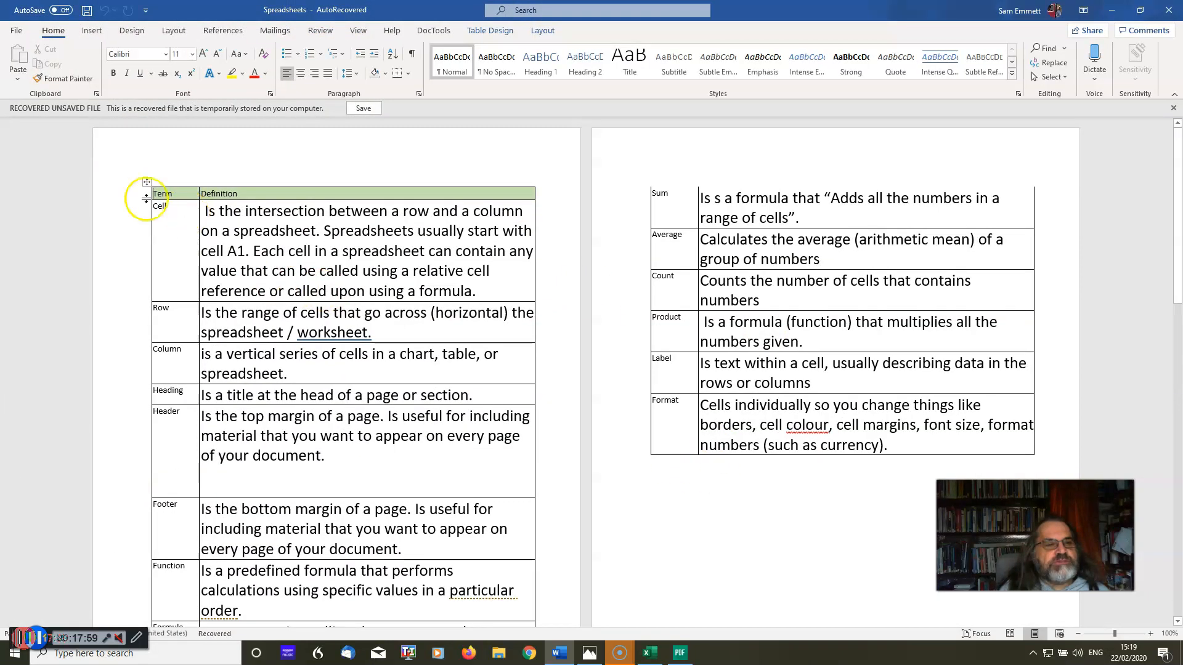
click(361, 110)
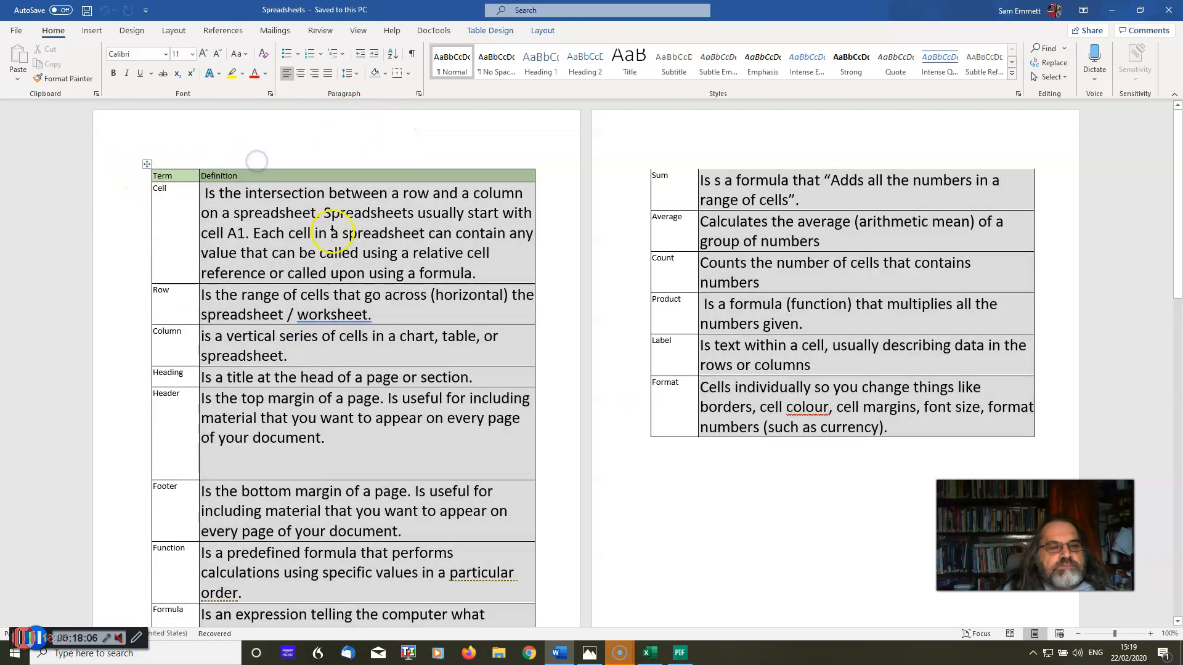
Select the whole Term and Definition table and copy it
click(707, 441)
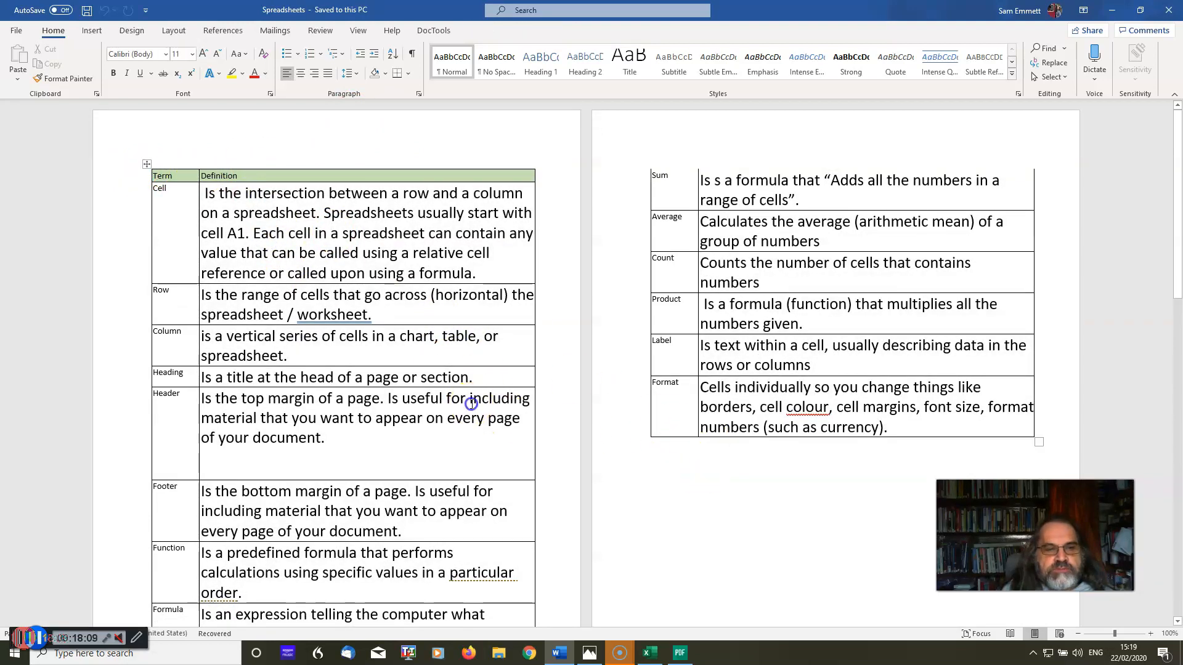
click(146, 164)
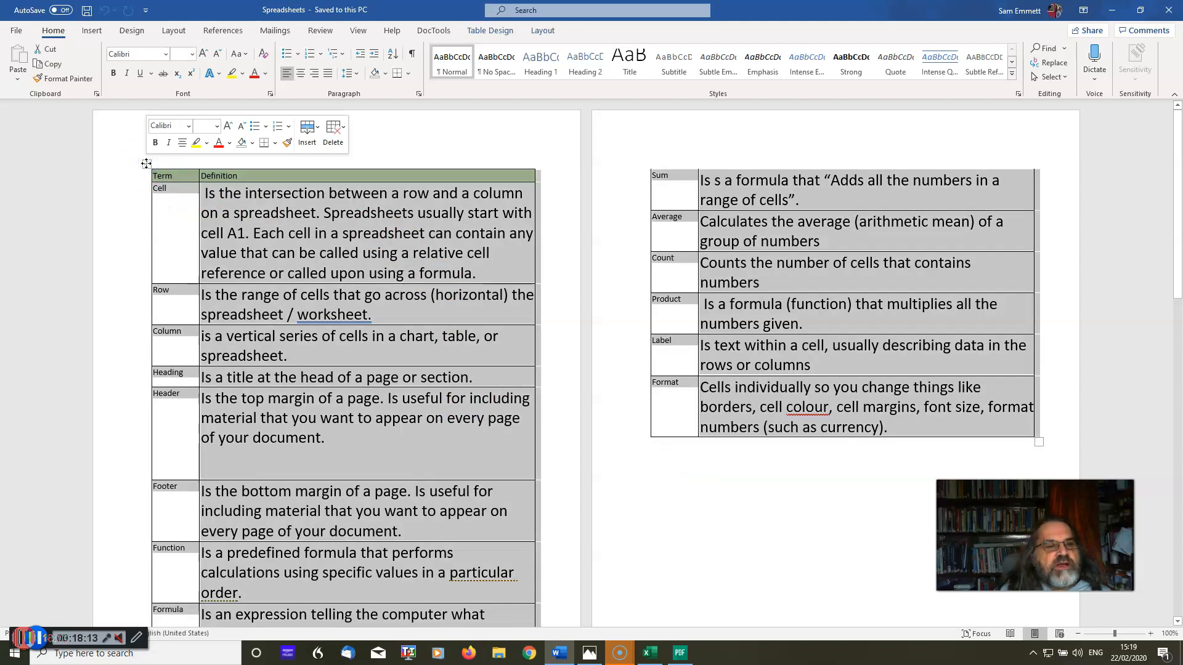
right_click(146, 164)
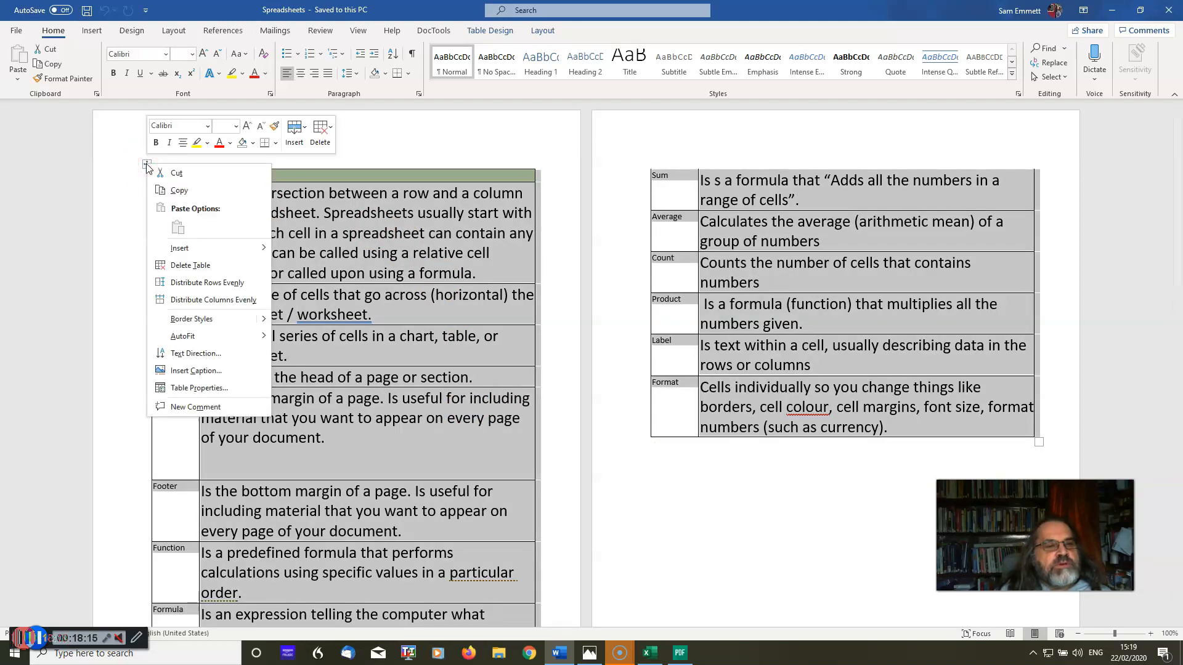
click(173, 193)
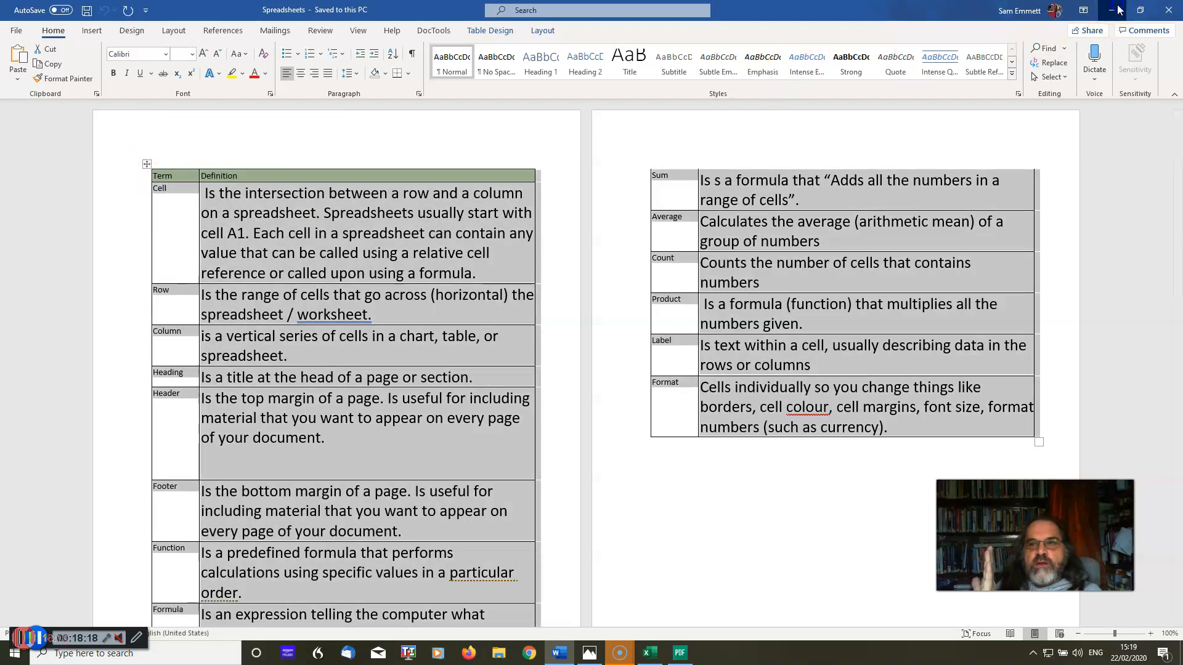
Return to the New Book workbook in Excel and select cell A2 on Sheet5
click(1119, 9)
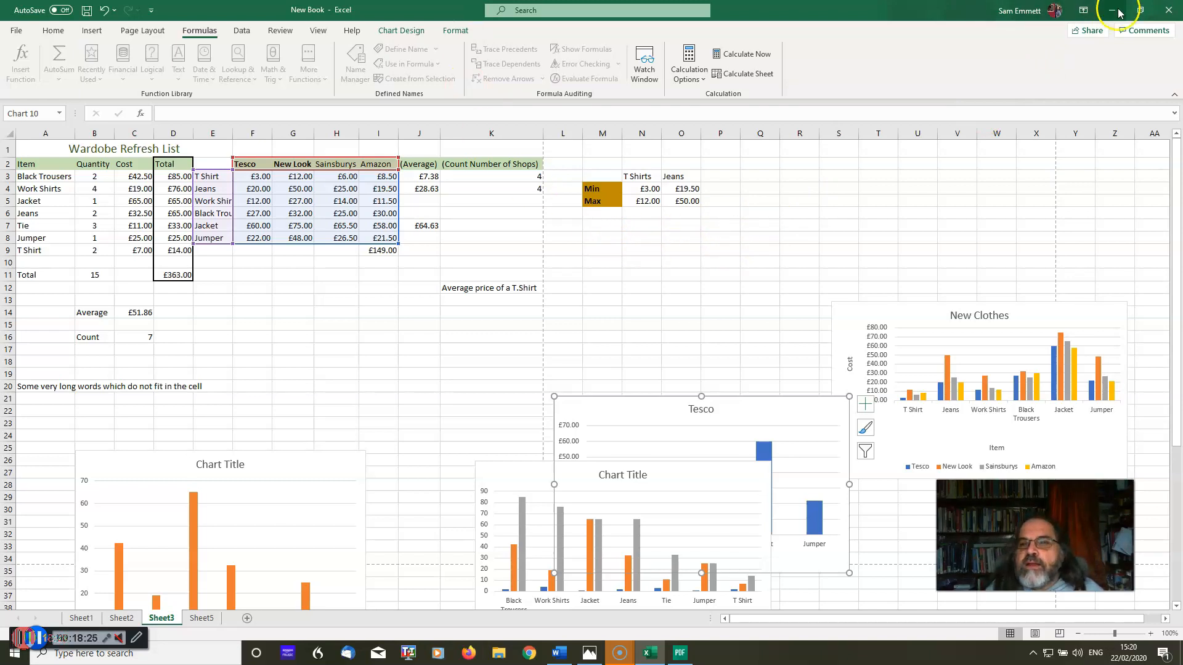
scroll(419, 338, down, 19)
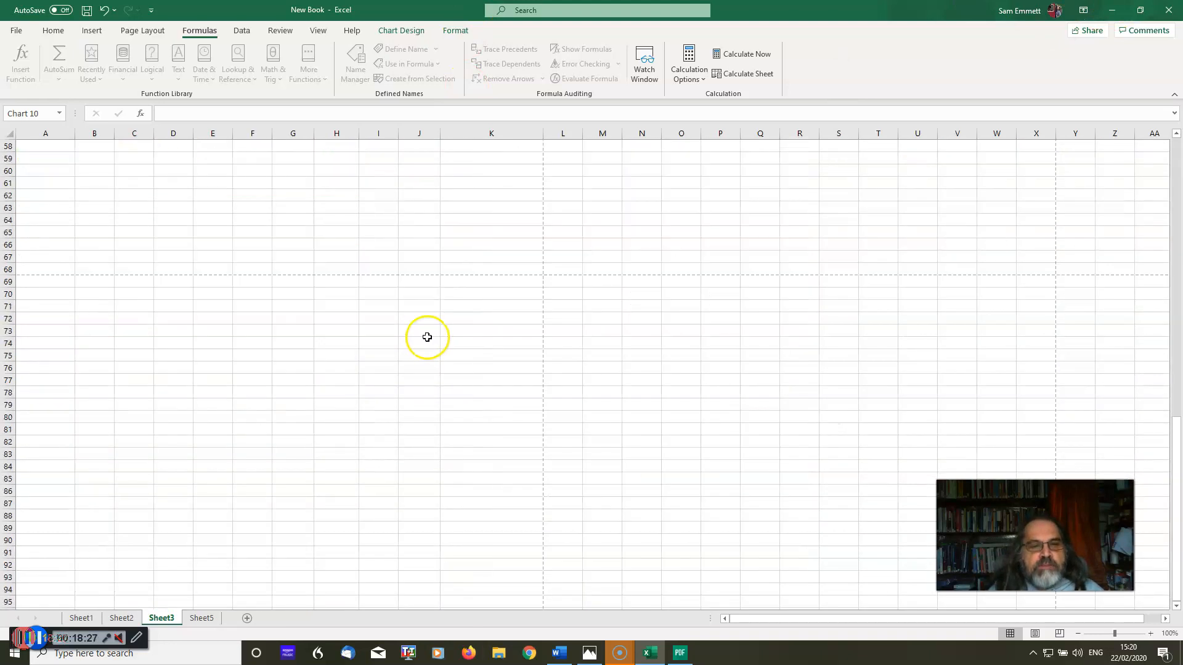
click(205, 618)
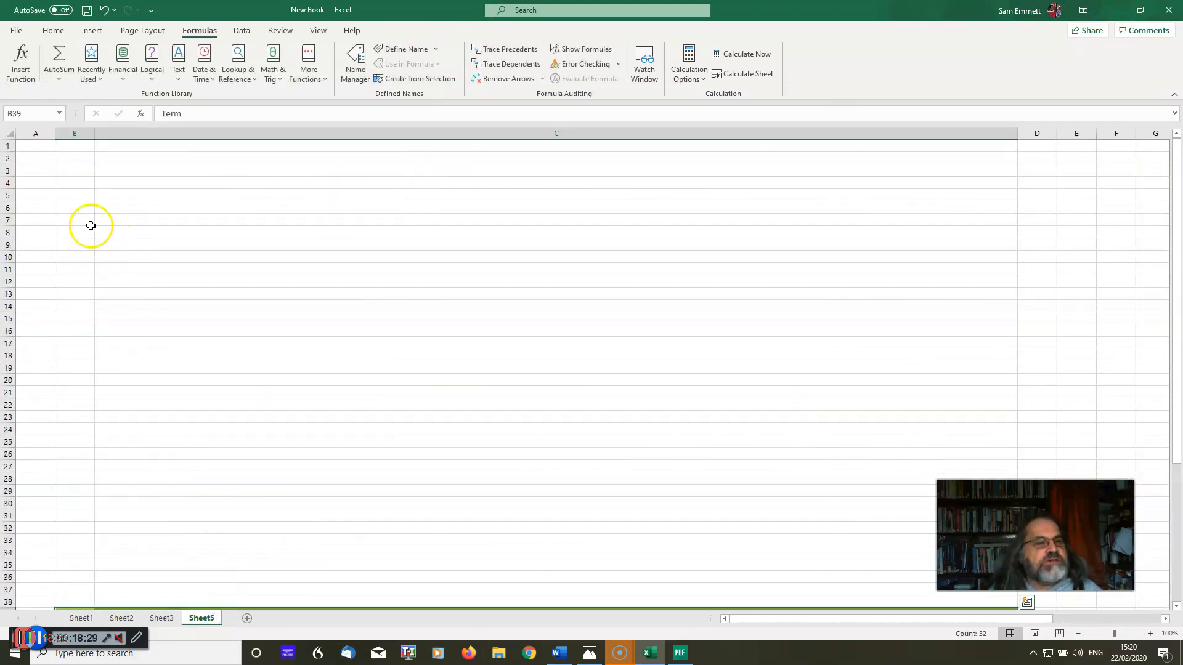
click(39, 157)
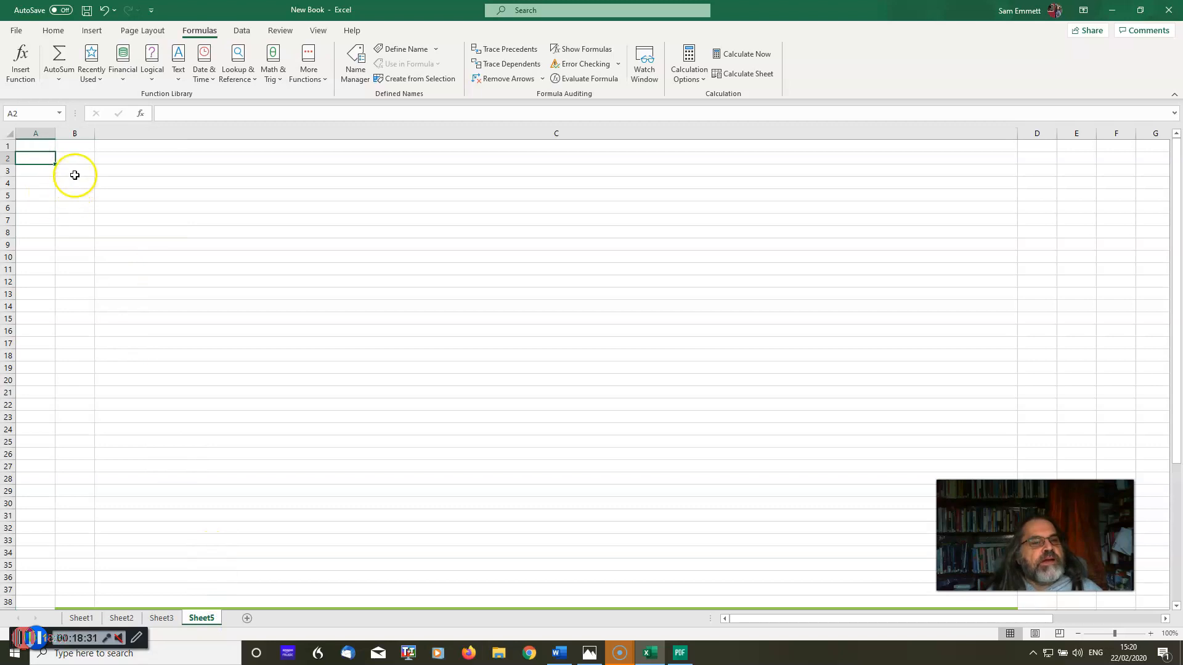
Try to paste the copied glossary table at cell A2 of Sheet5
click(51, 31)
click(17, 77)
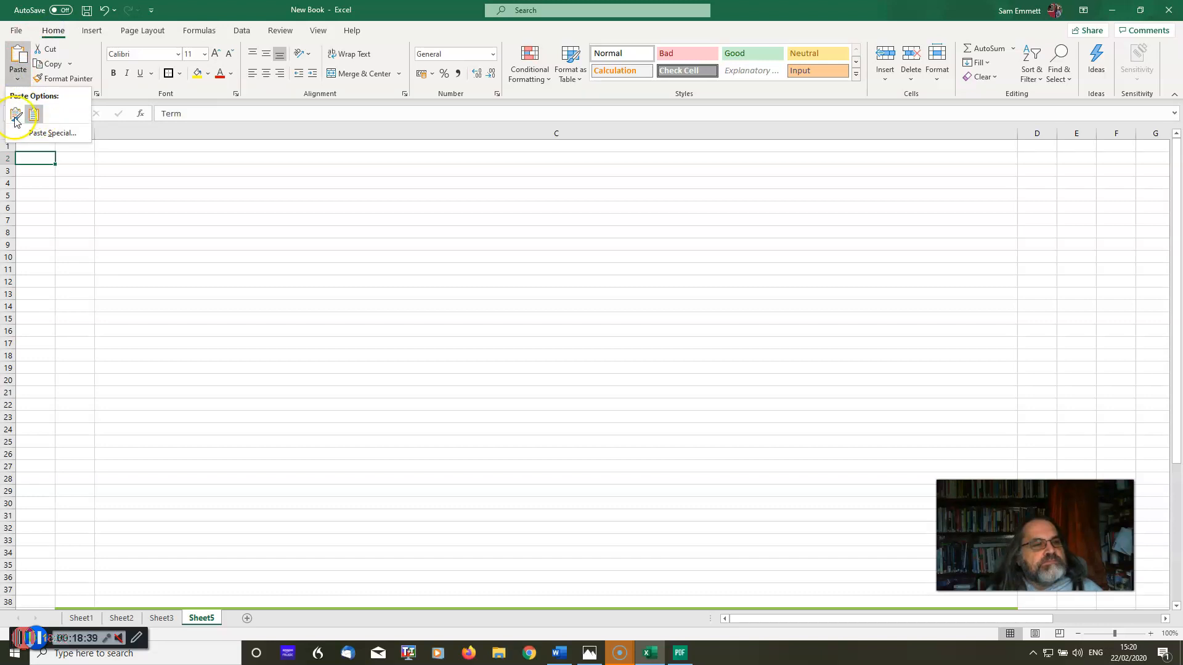
mouse_move(673, 660)
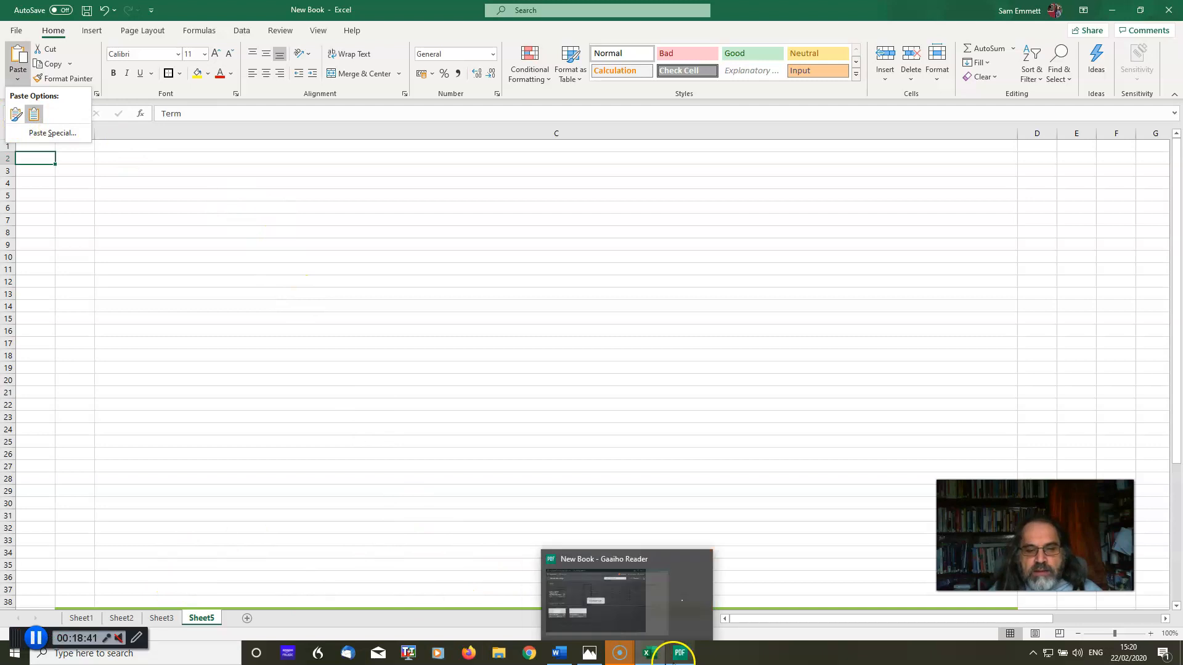
click(513, 566)
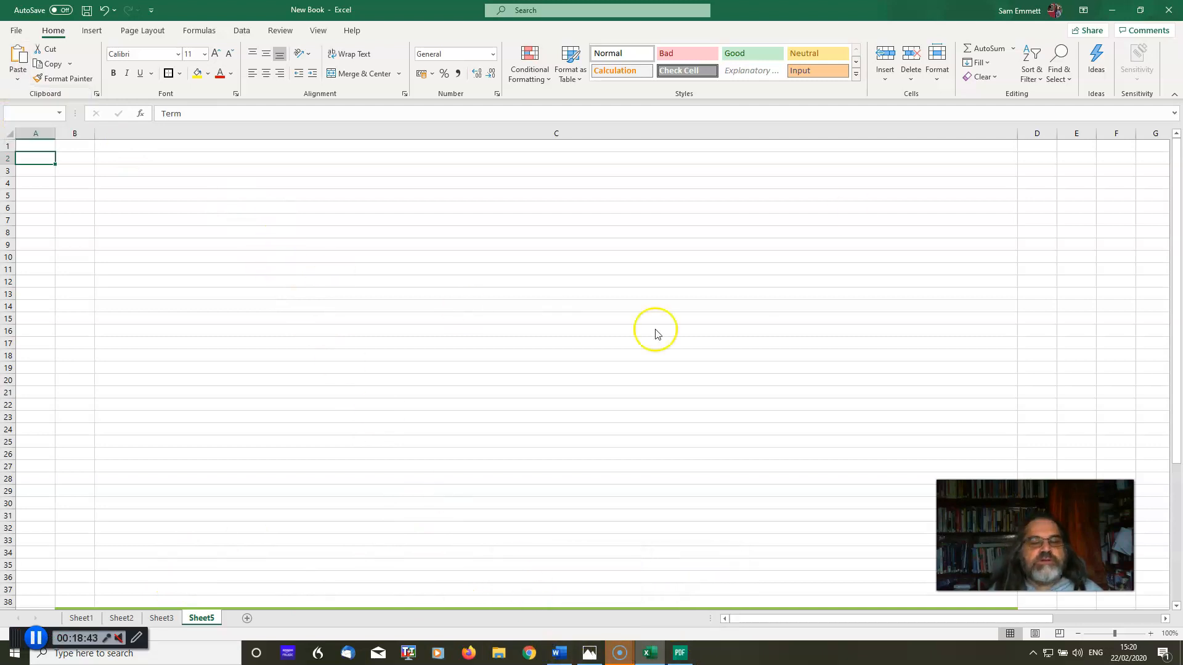
click(269, 219)
Switch back to the Word document, reselect the entire glossary table and copy it again
click(558, 653)
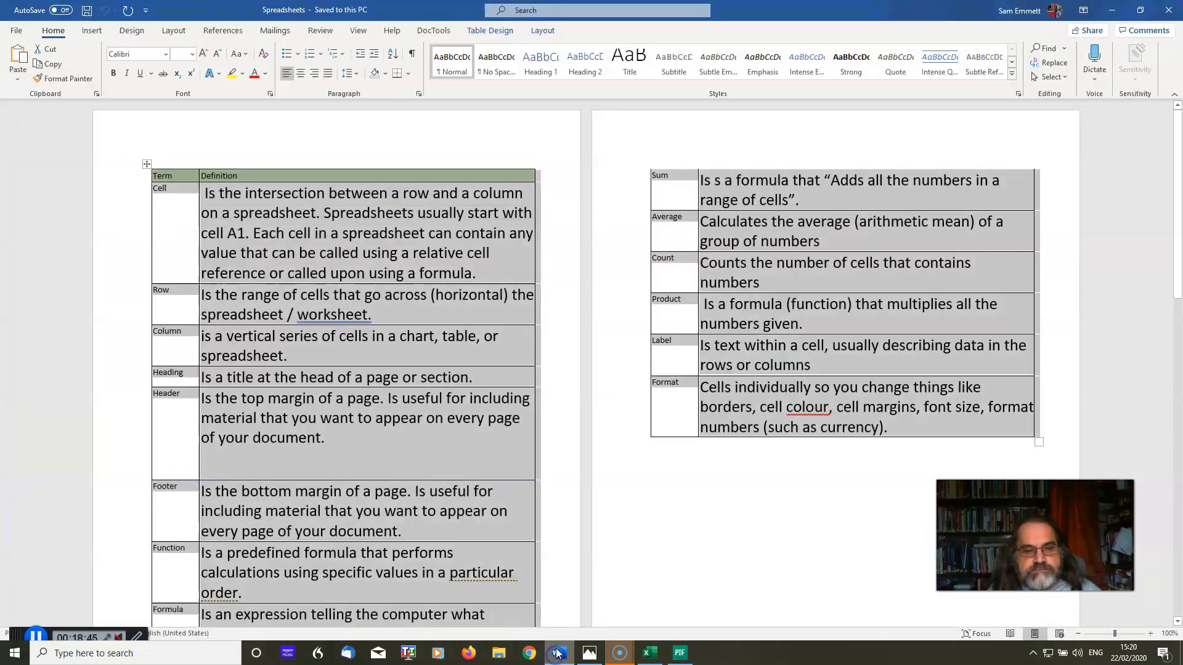
click(578, 137)
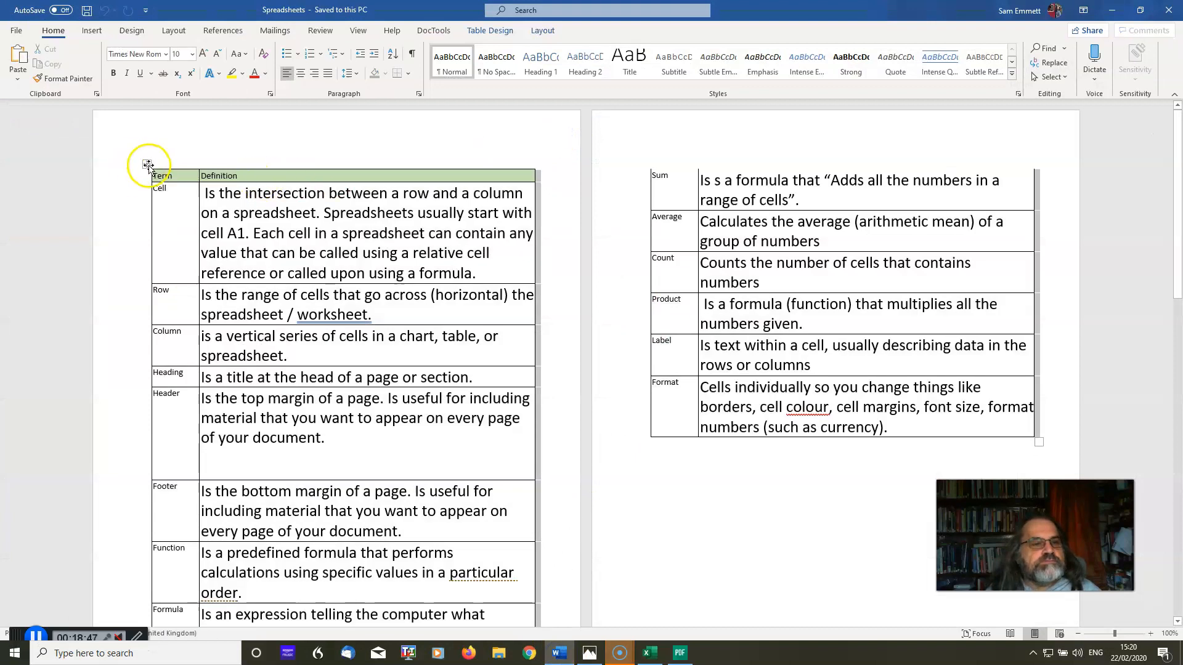
right_click(148, 166)
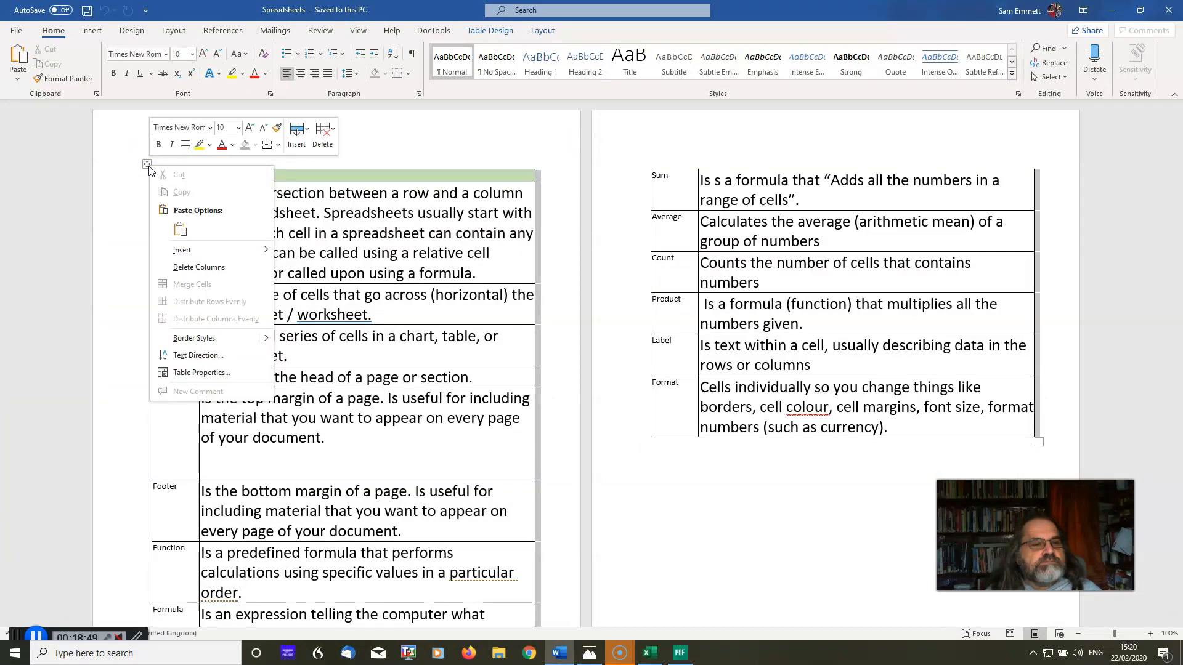
click(149, 165)
click(148, 164)
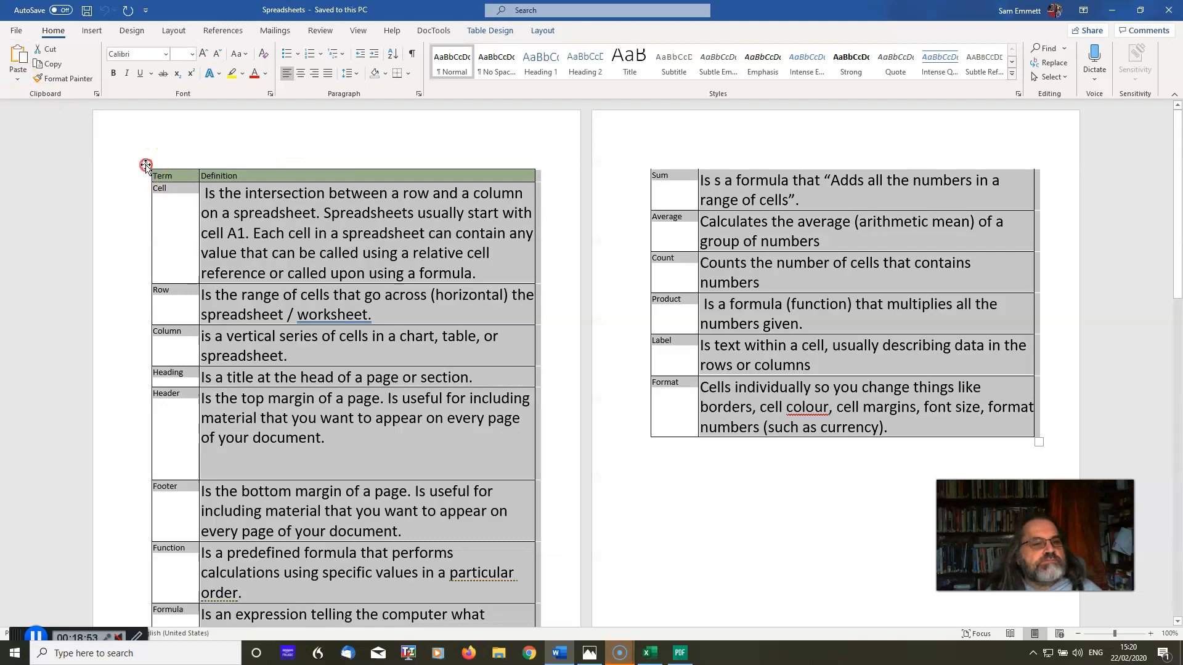
right_click(147, 164)
click(181, 192)
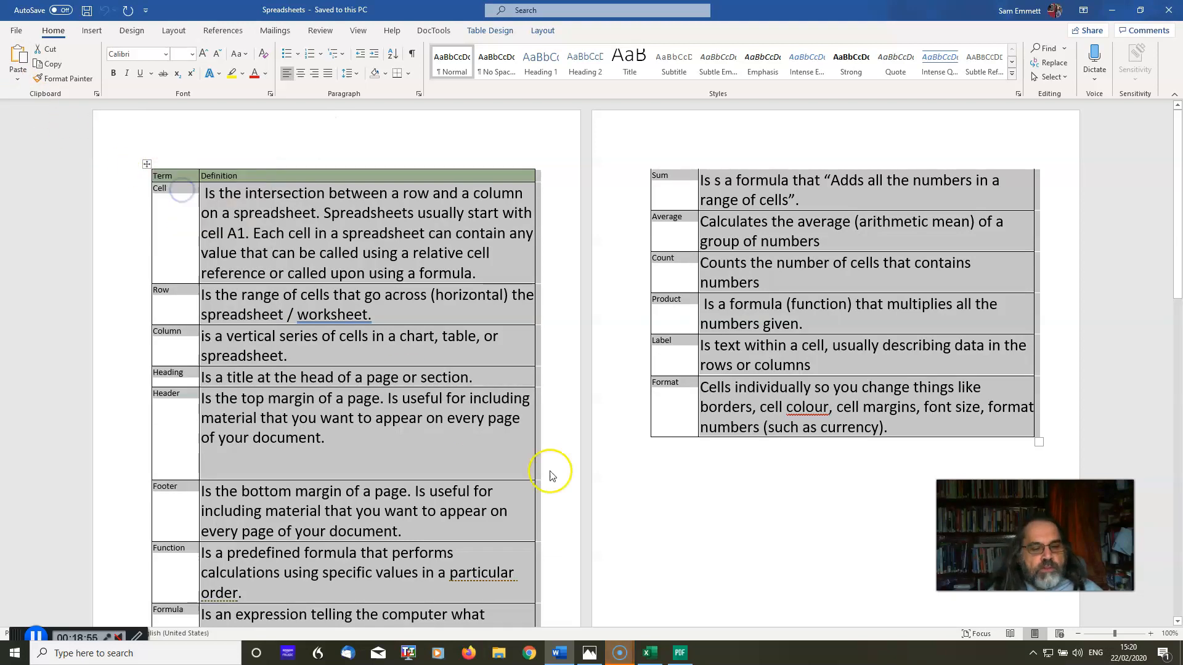
Return to Excel and paste the glossary table at cell A2 of Sheet5, matching the destination formatting
click(651, 653)
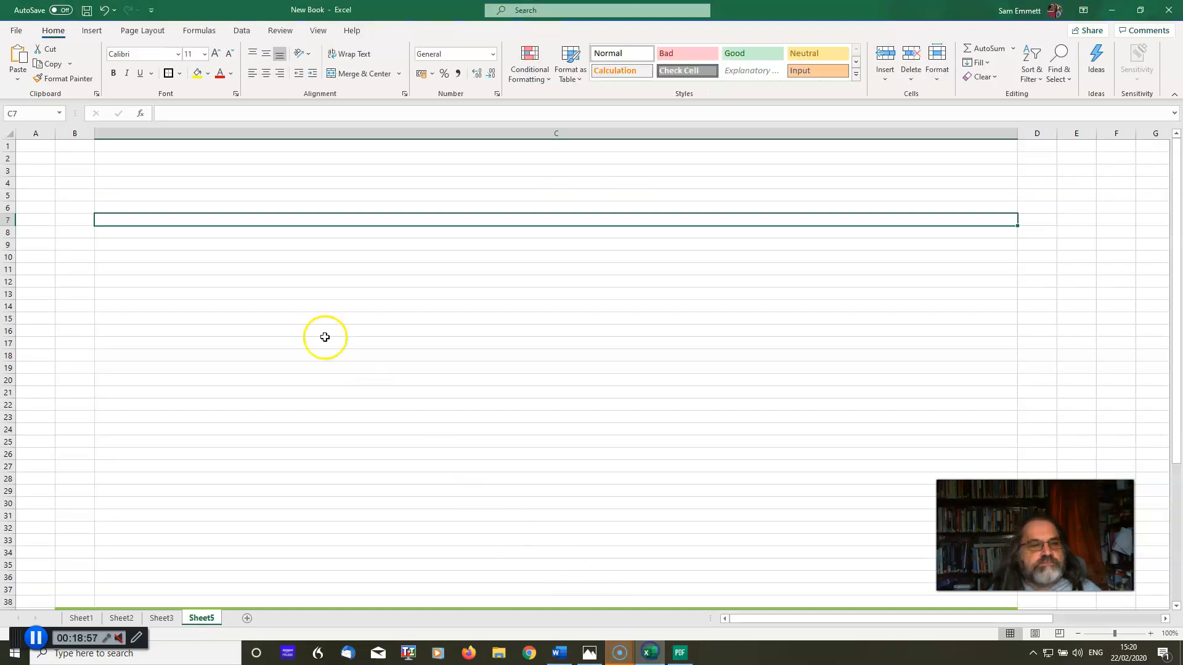
click(36, 166)
right_click(37, 157)
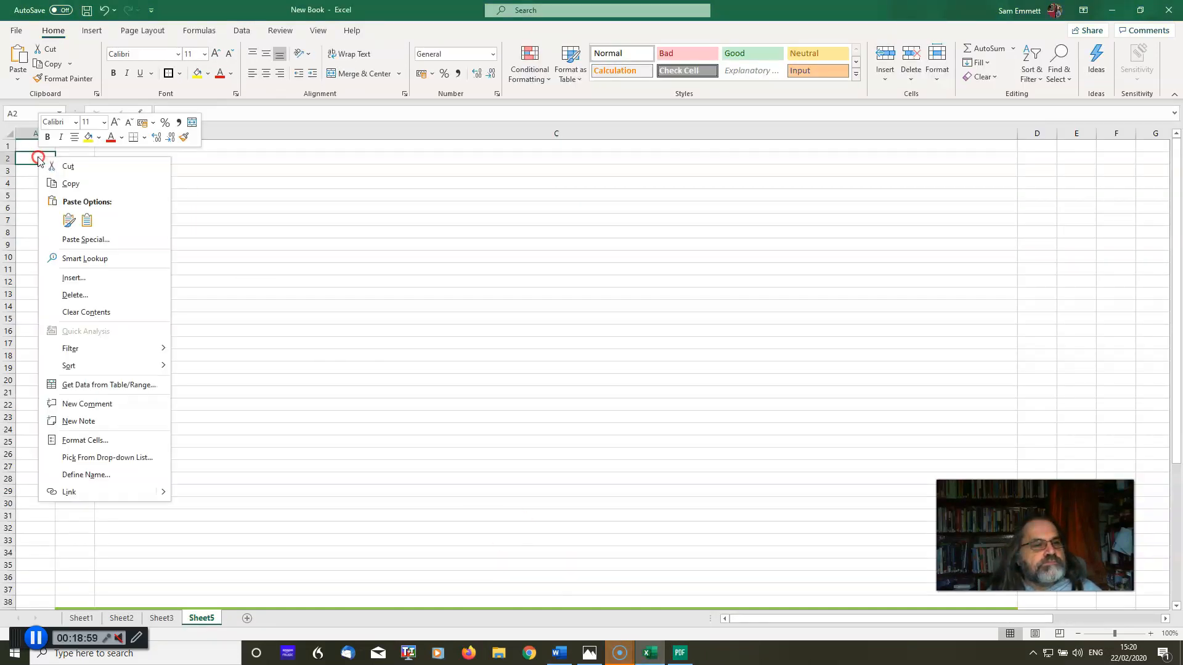
click(87, 222)
click(417, 403)
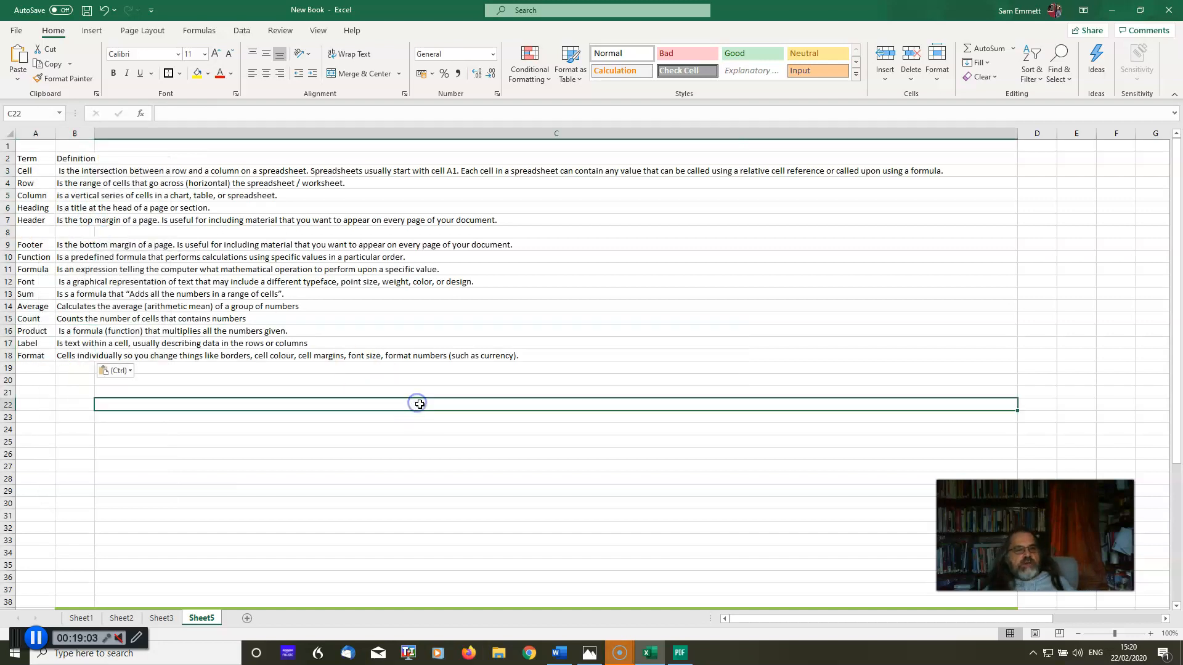
Delete the blank row between Header and Footer in the pasted glossary on Sheet5
click(10, 232)
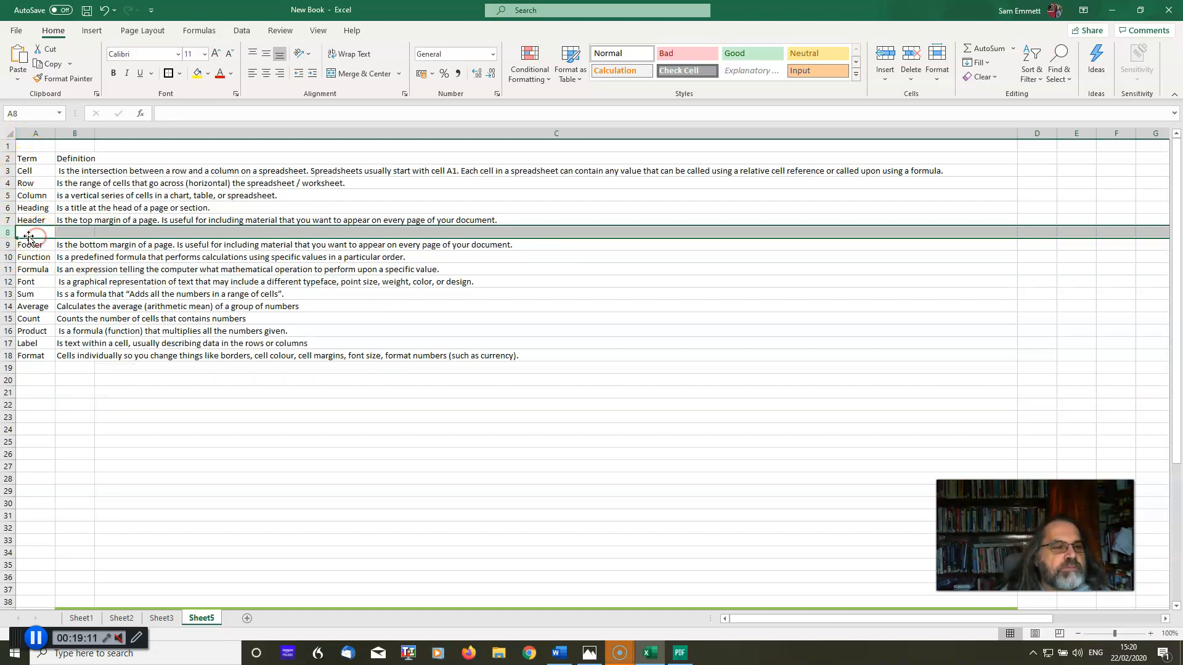
right_click(19, 232)
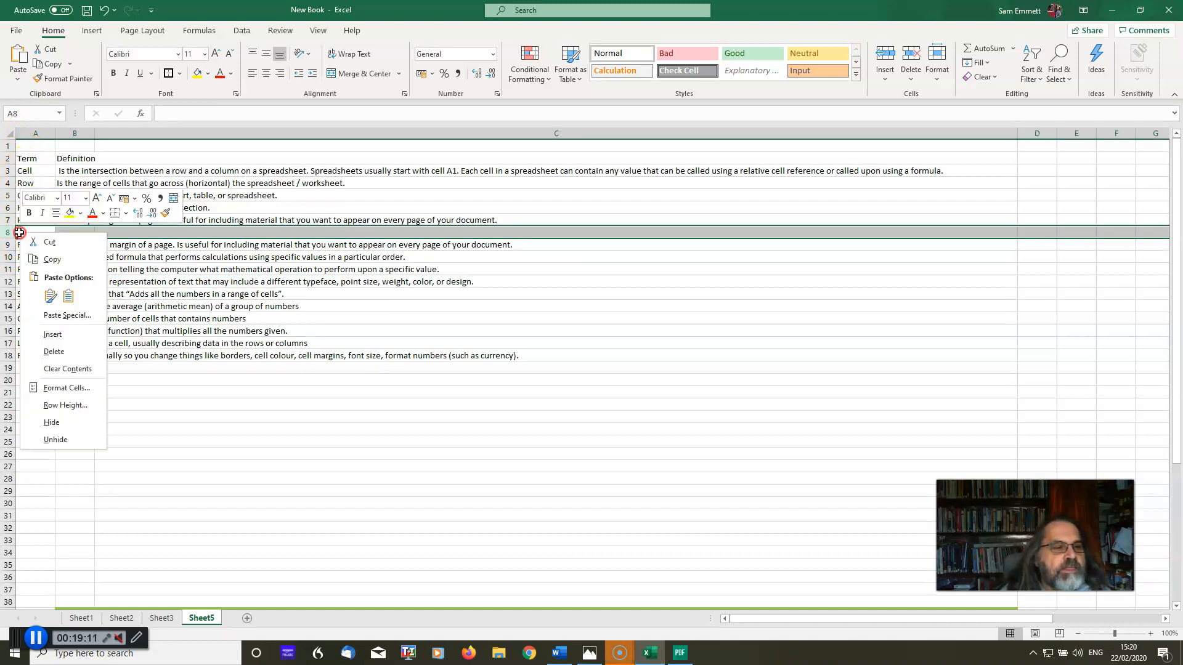
click(54, 351)
click(253, 402)
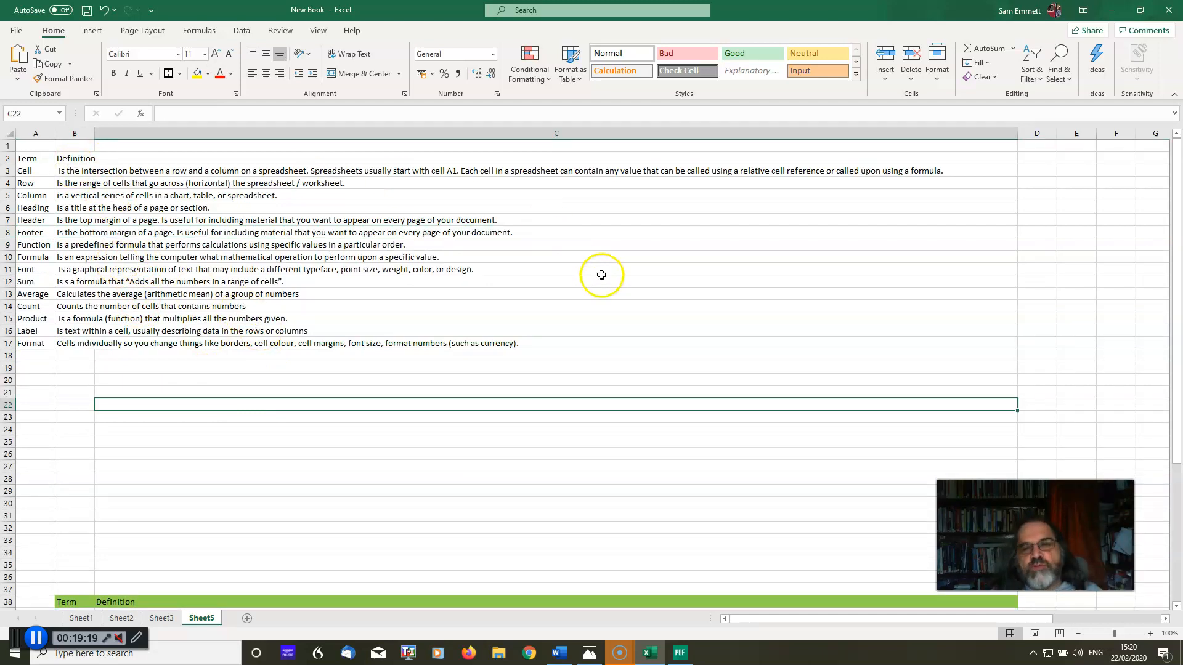
Try narrowing column C on Sheet5, and AutoFit it back to its contents
drag(1016, 130, 335, 116)
drag(215, 125, 211, 130)
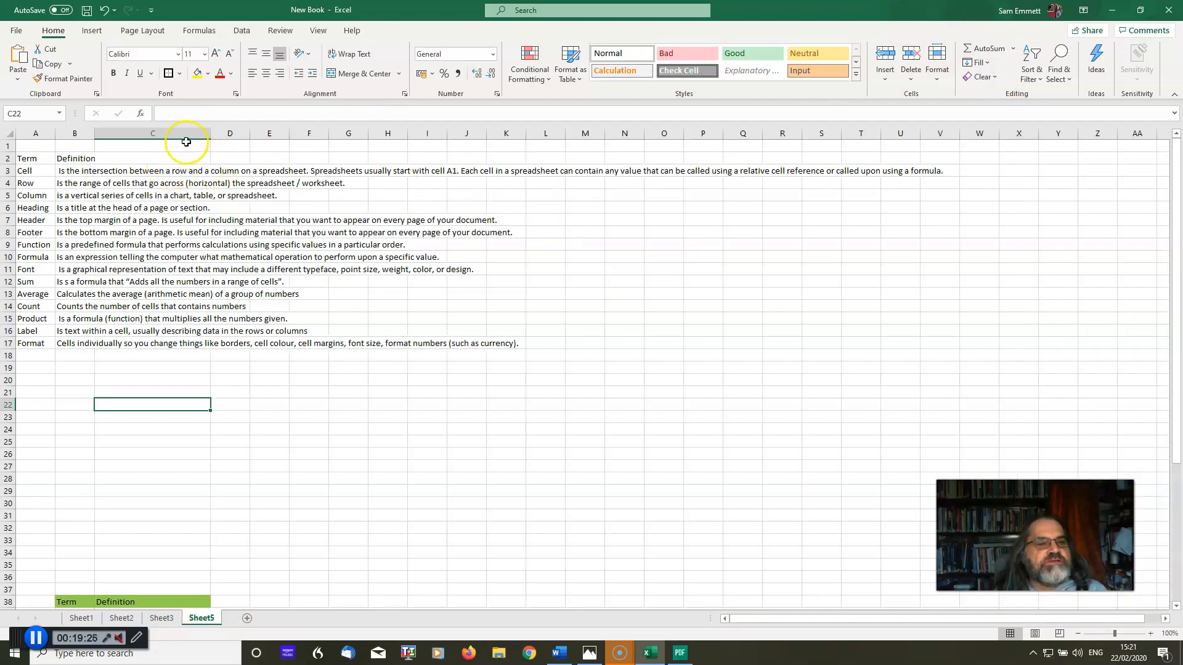
click(232, 132)
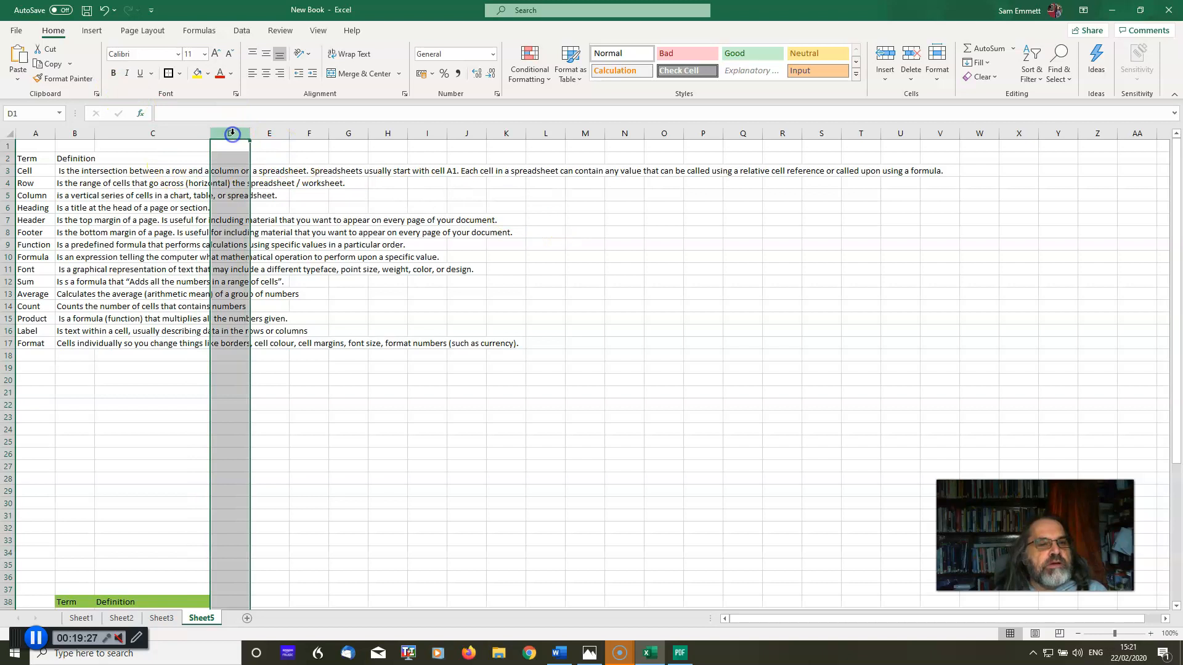
click(172, 161)
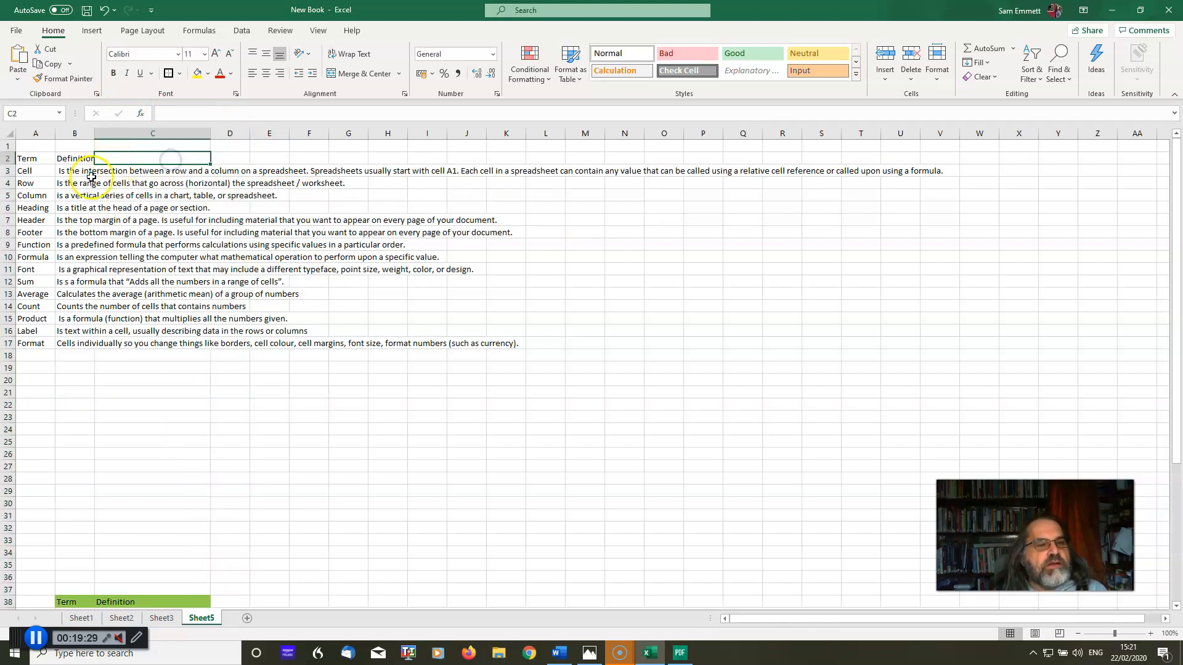
double_click(211, 133)
click(888, 158)
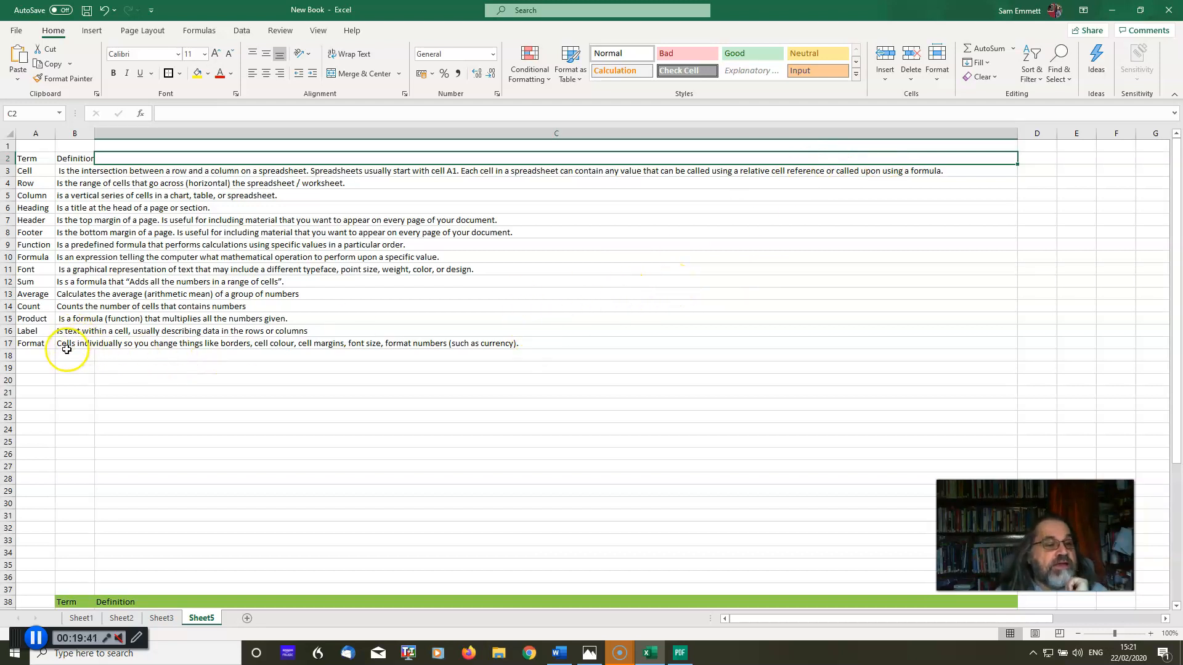
AutoFit column B to the length of the glossary definitions
drag(67, 345, 31, 172)
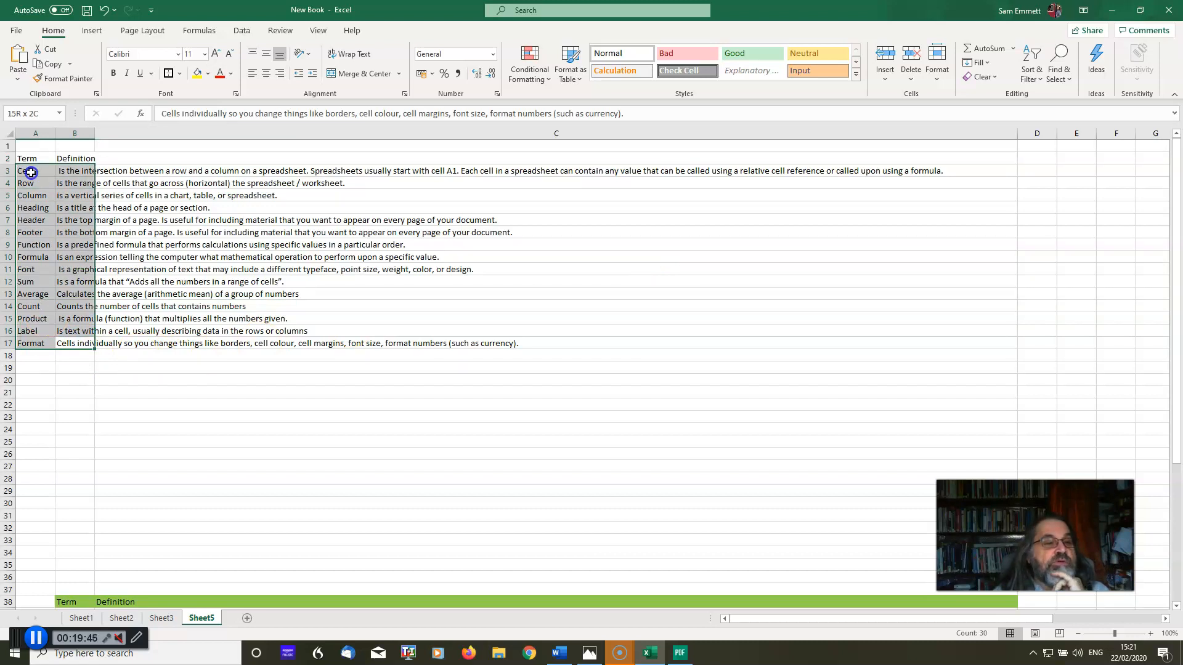
click(285, 330)
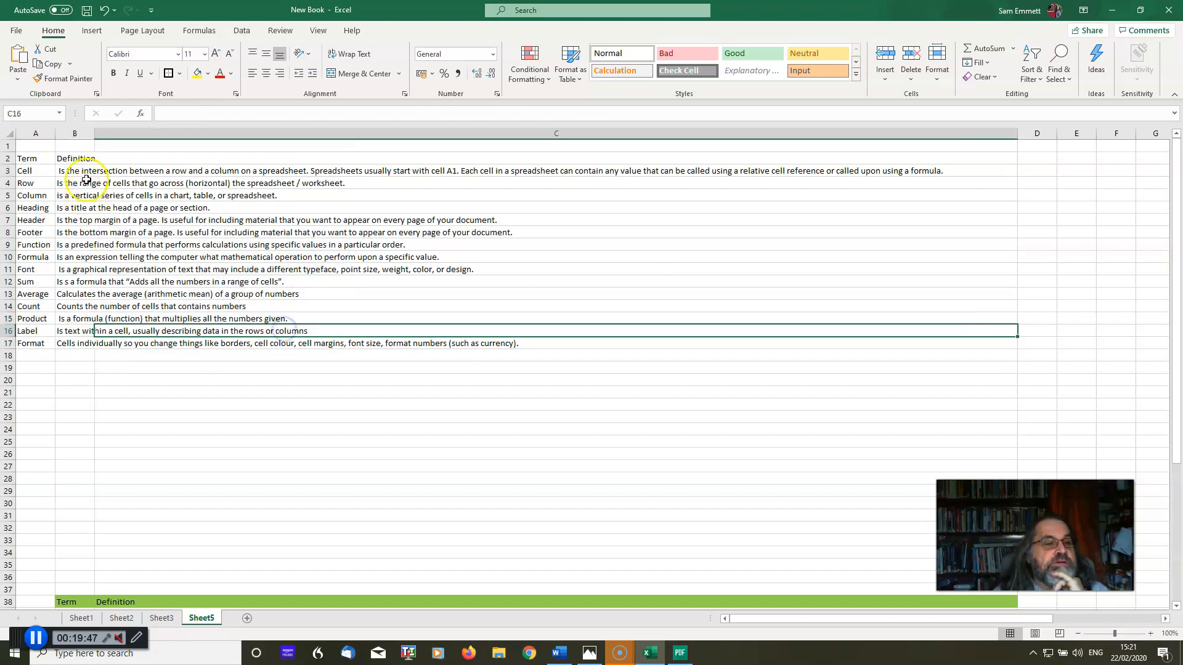
double_click(94, 133)
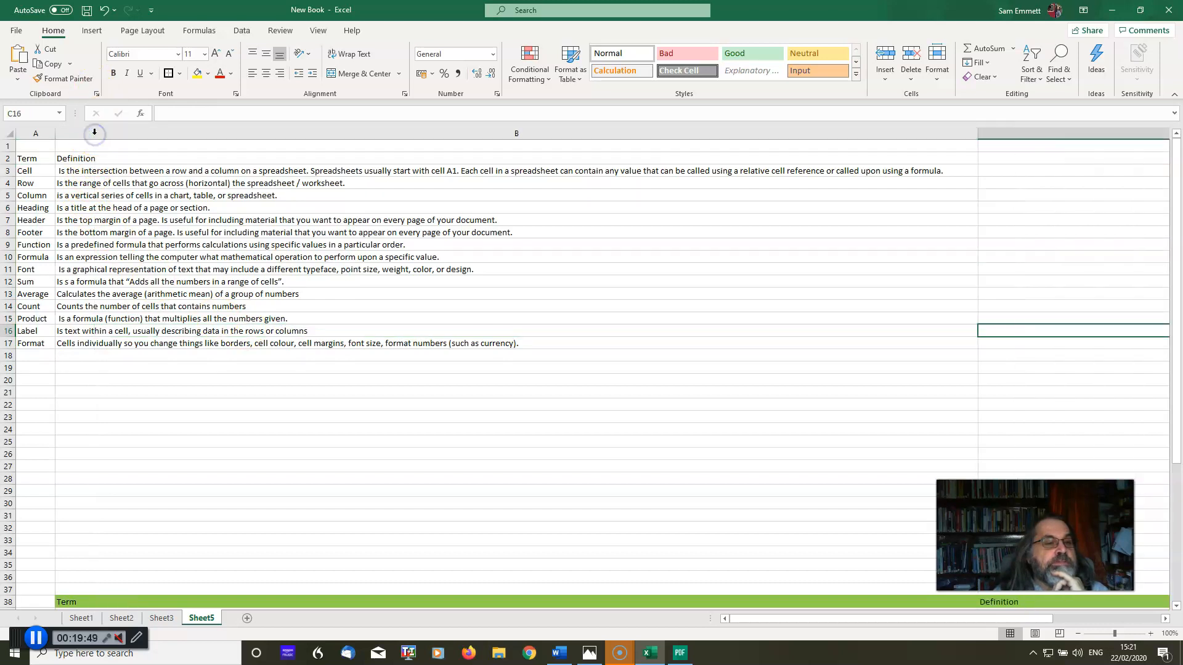
Sort the glossary entries in A3:B17 by Column A on cell values, A to Z
drag(120, 350, 58, 257)
click(147, 355)
drag(155, 345, 31, 175)
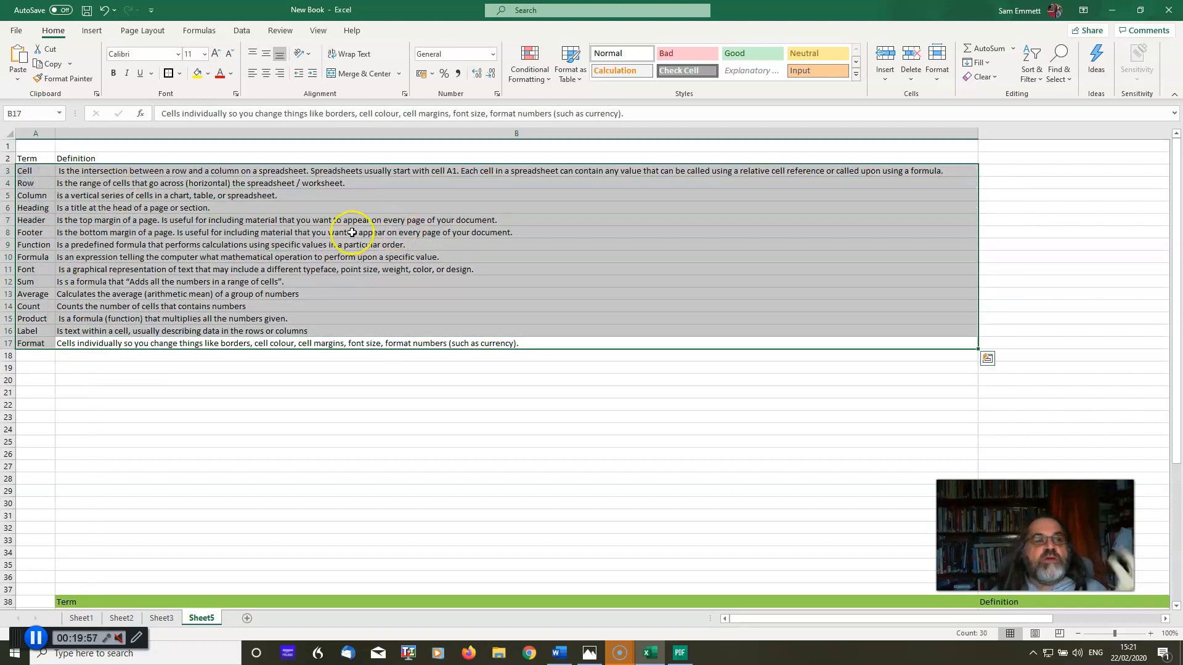
click(320, 31)
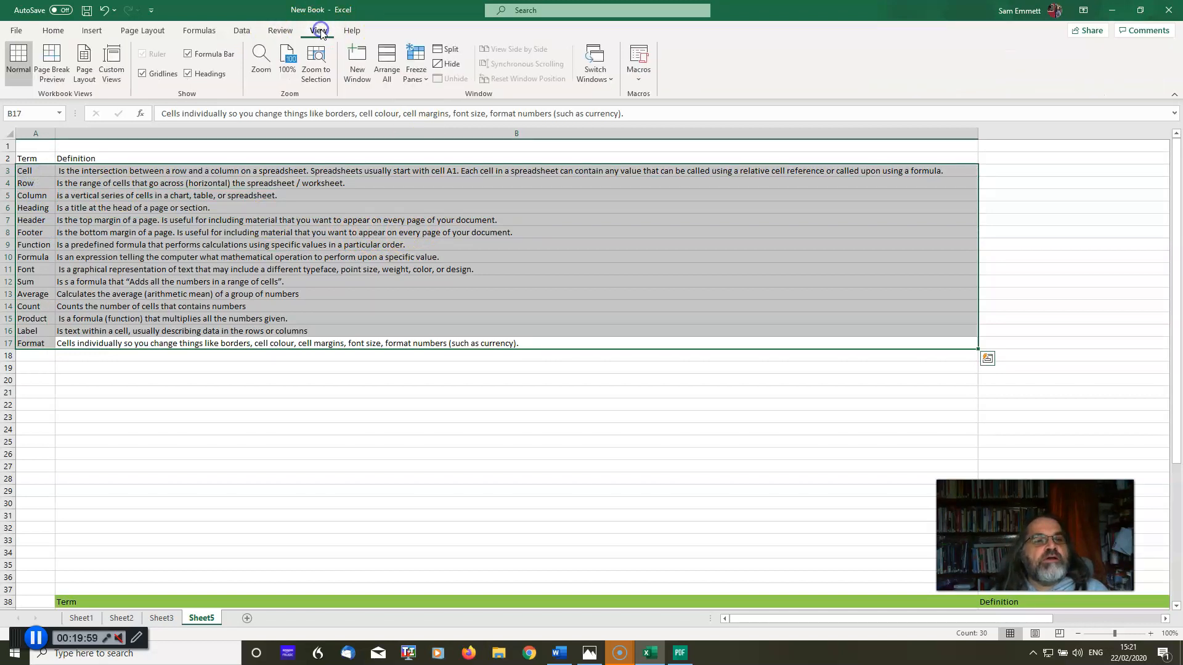
click(281, 31)
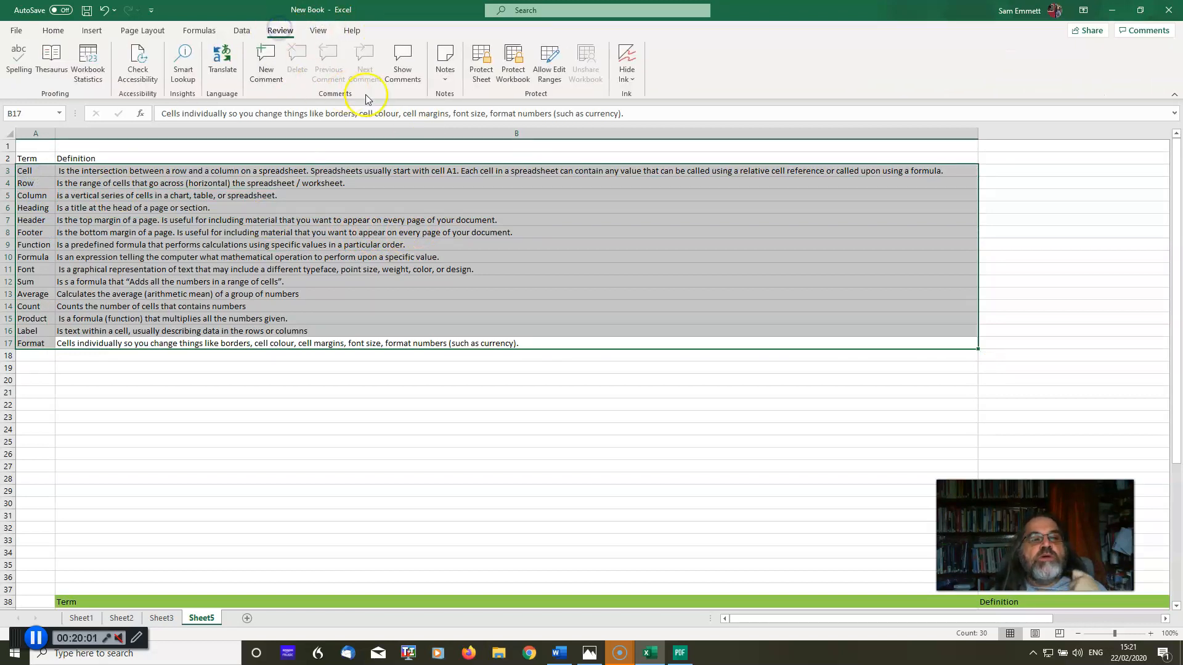
click(243, 31)
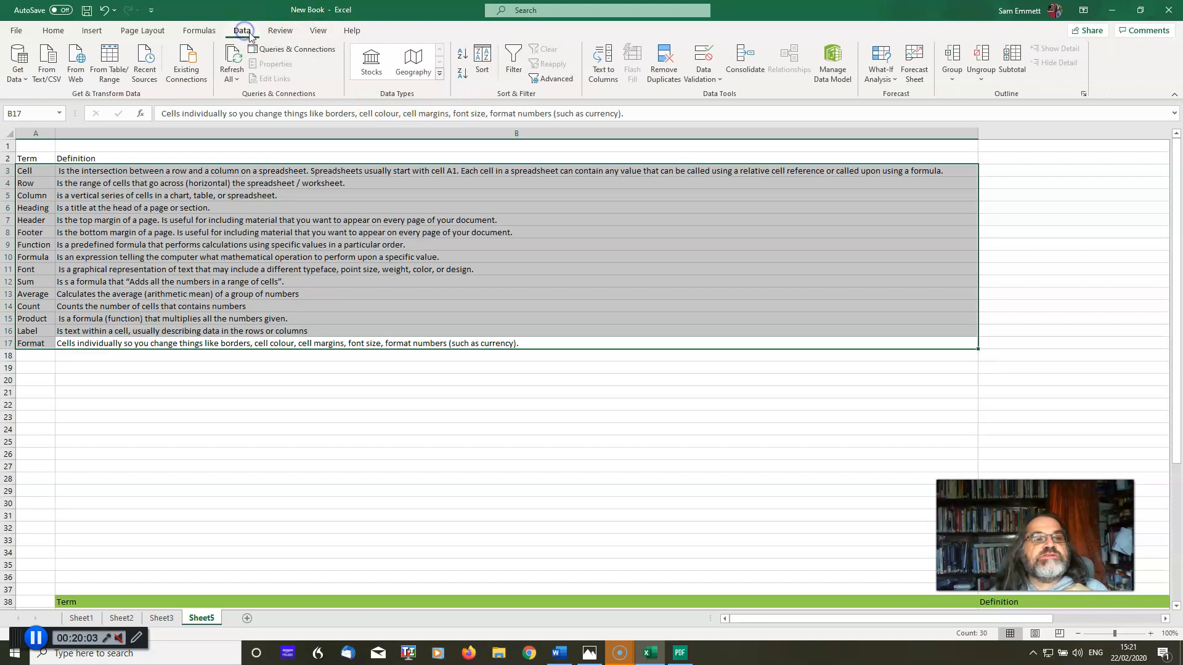
click(482, 61)
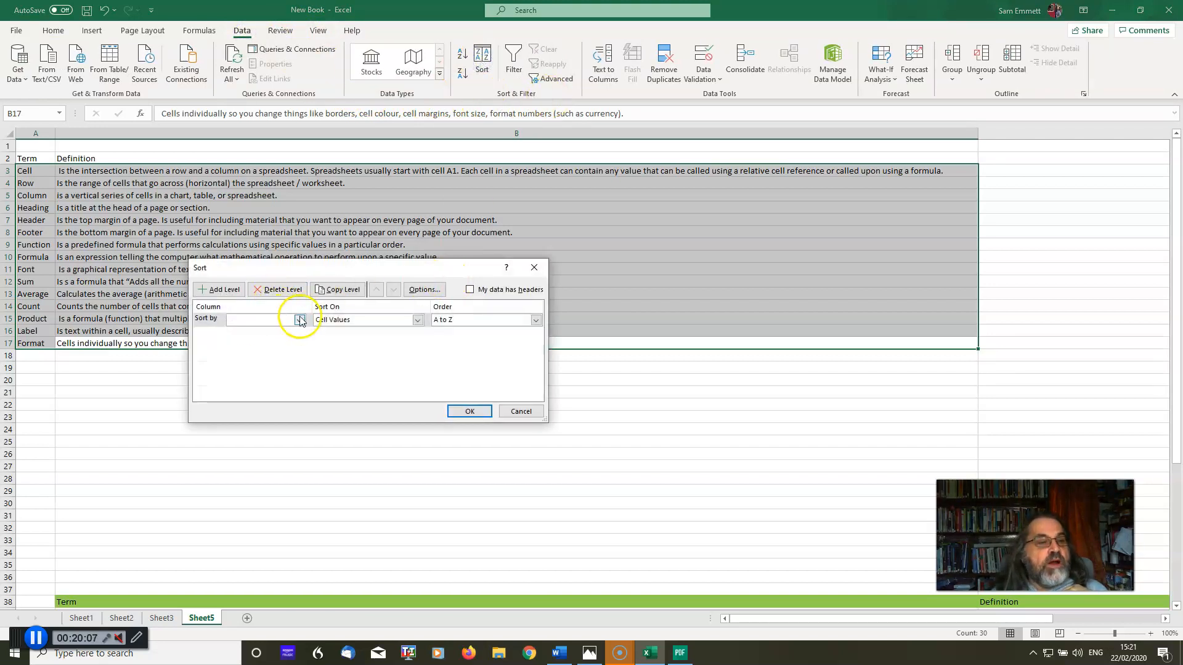
click(299, 320)
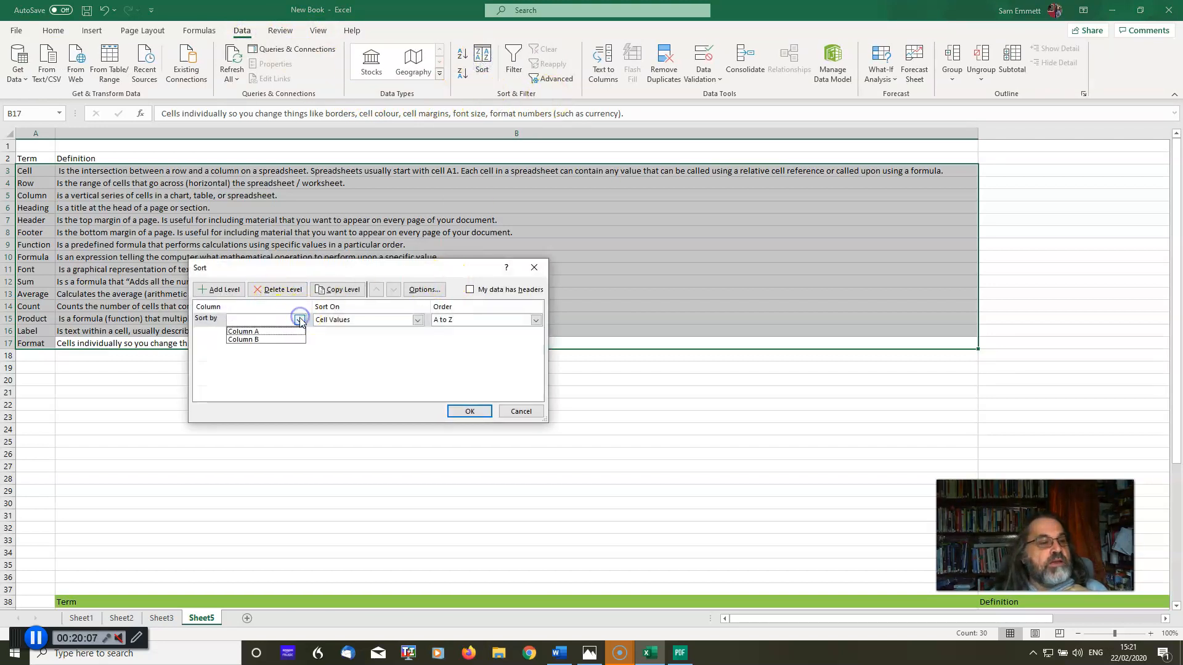
click(271, 333)
click(463, 411)
click(454, 443)
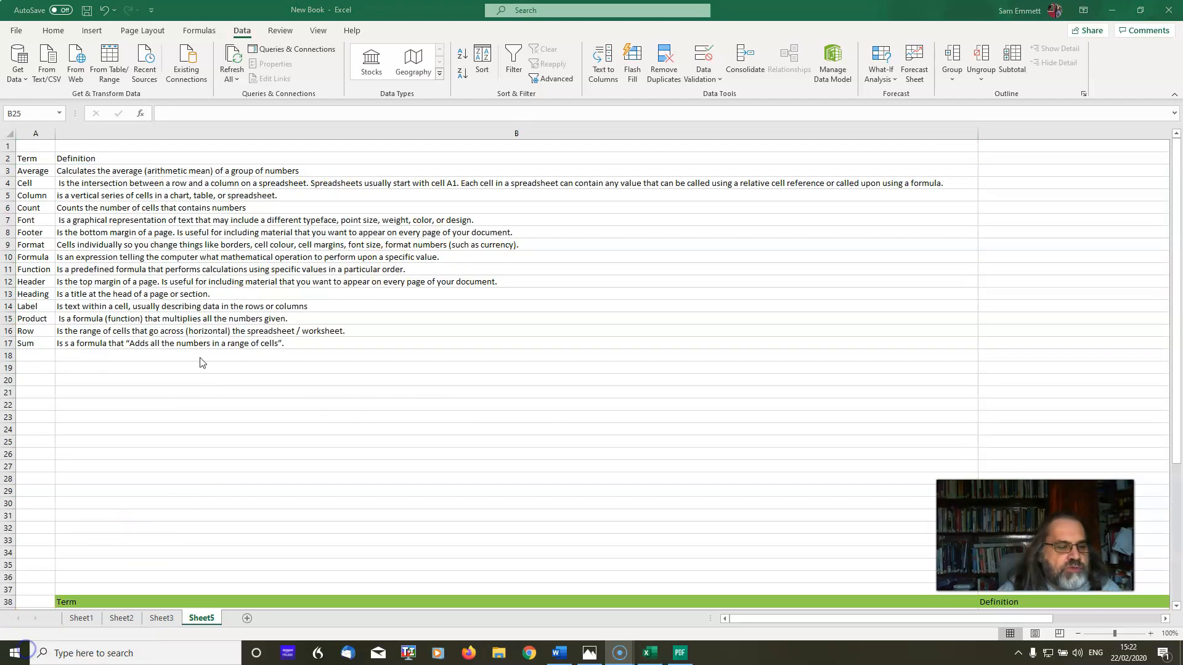
Examine the rows below the sorted glossary on Sheet5, including the earlier pasted table with the green header
scroll(198, 374, down, 2)
scroll(192, 379, down, 2)
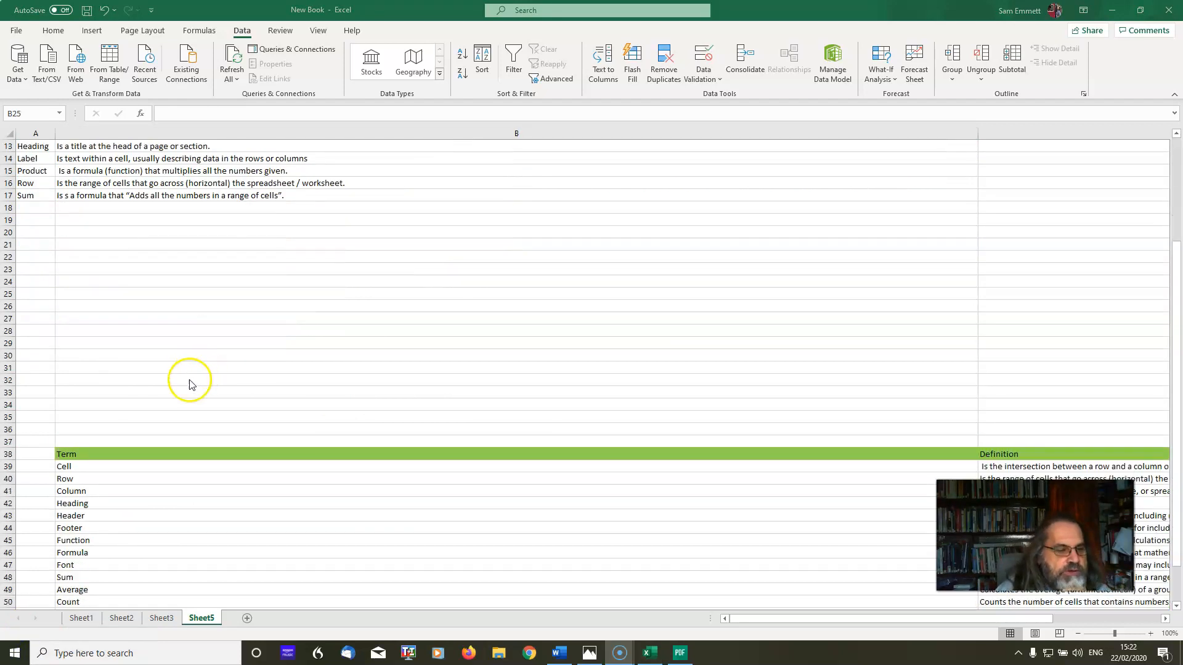
scroll(172, 401, up, 3)
scroll(172, 396, down, 7)
scroll(184, 394, down, 20)
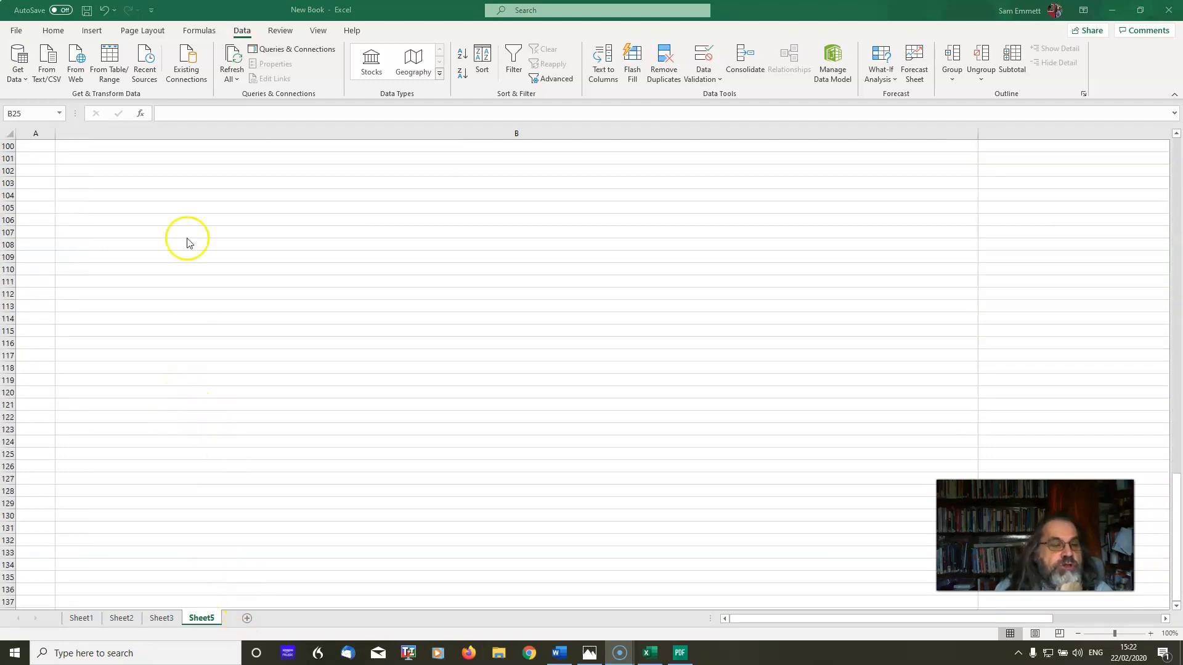
scroll(204, 274, up, 20)
scroll(393, 301, up, 8)
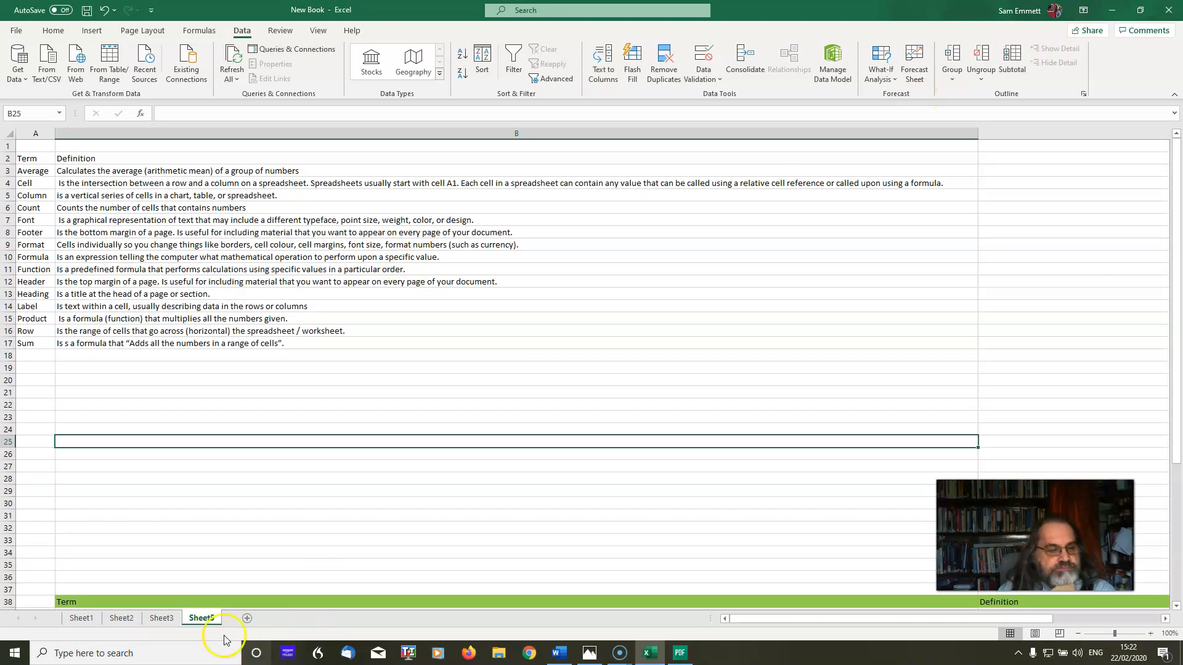
Open Sheet3, move the Excel window out of the way and view the charts in the Word document
click(161, 618)
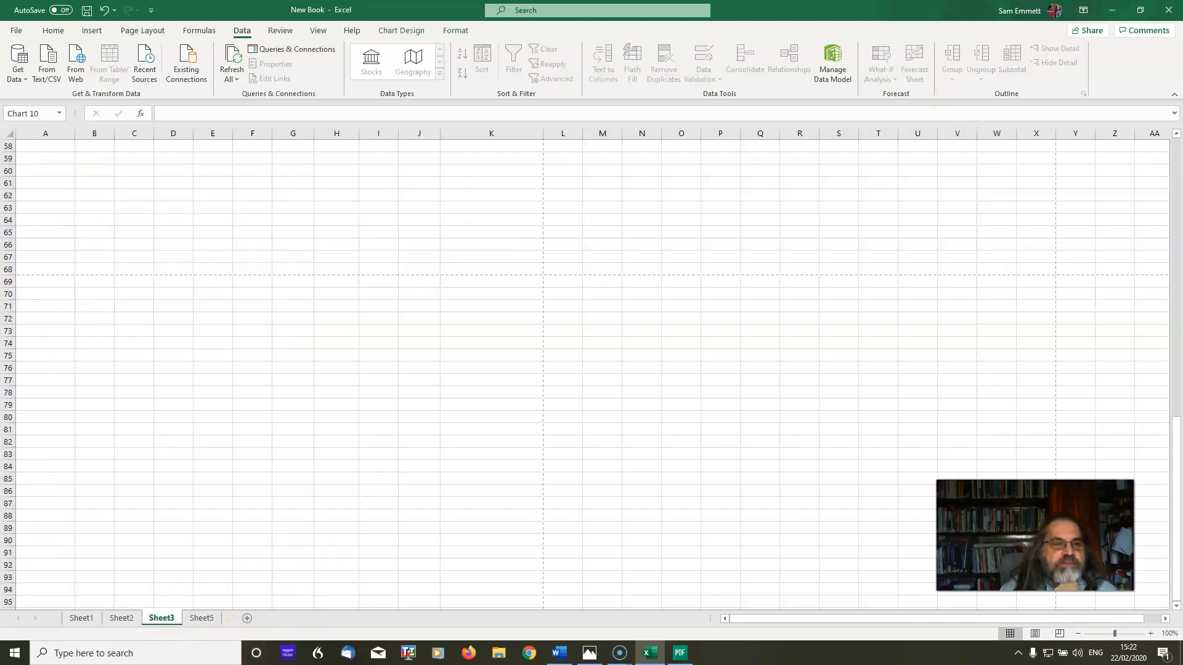
drag(869, 10, 0, 185)
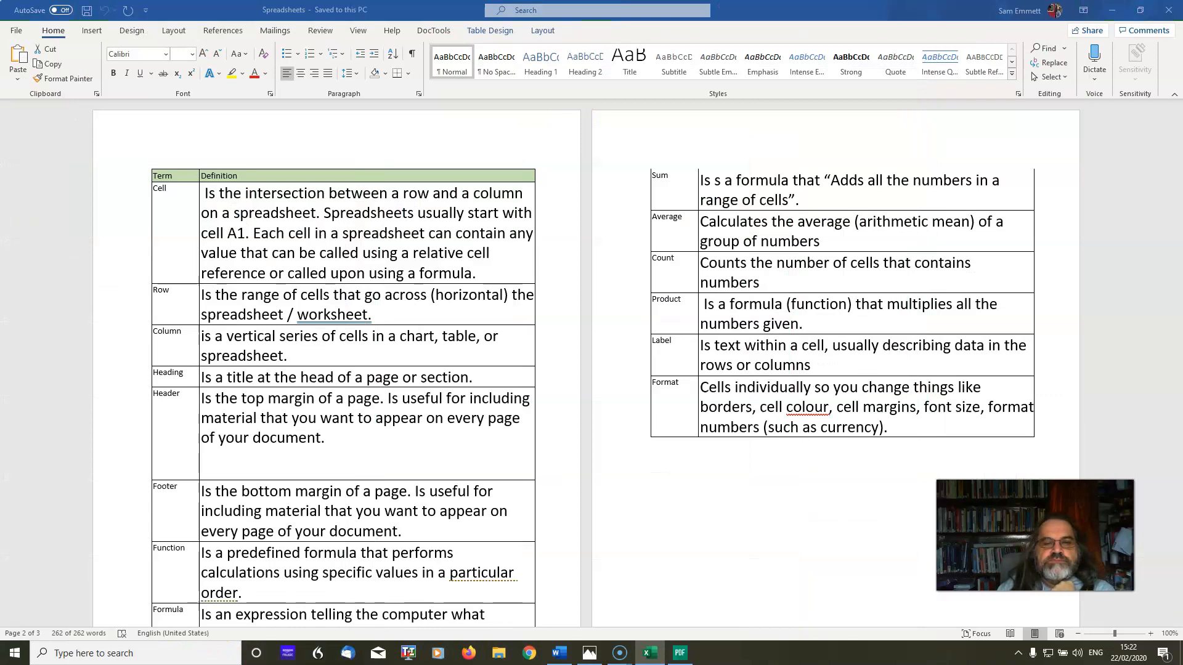
click(666, 483)
scroll(666, 482, down, 15)
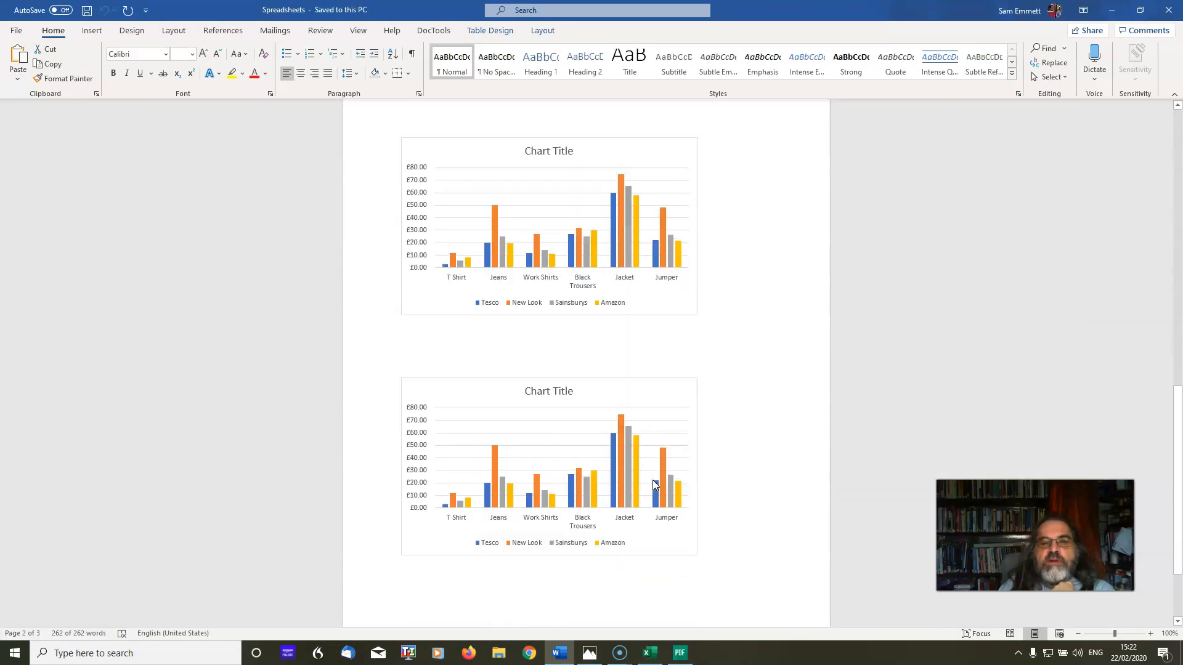
scroll(655, 485, up, 3)
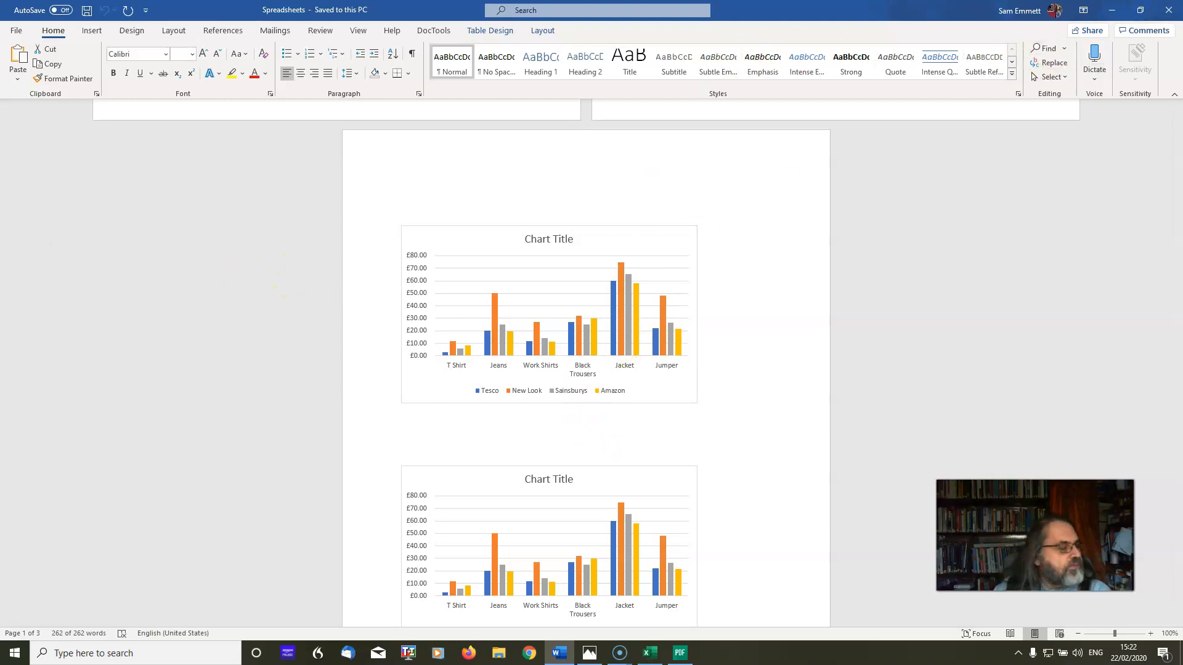
Bring the Excel window back over Word, copy the Quantity and Cost column chart from Sheet3, and move Excel aside again
key(alt+Tab)
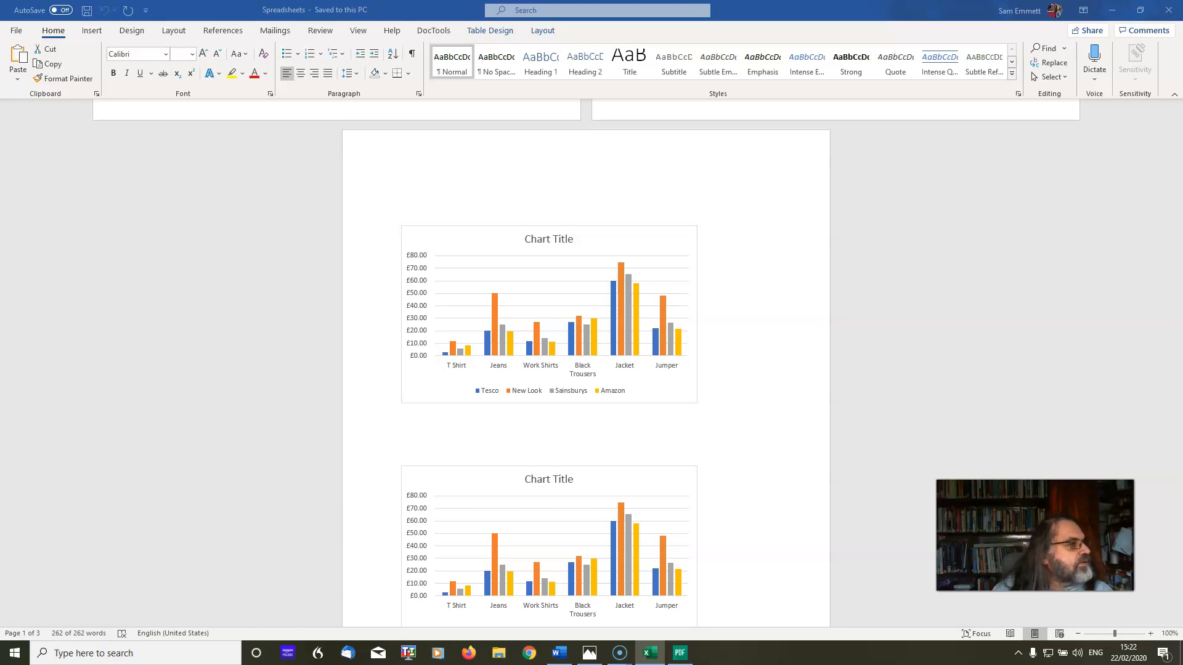
drag(318, 200, 476, 12)
scroll(394, 359, up, 14)
scroll(409, 320, up, 5)
scroll(474, 358, down, 4)
click(524, 321)
right_click(534, 311)
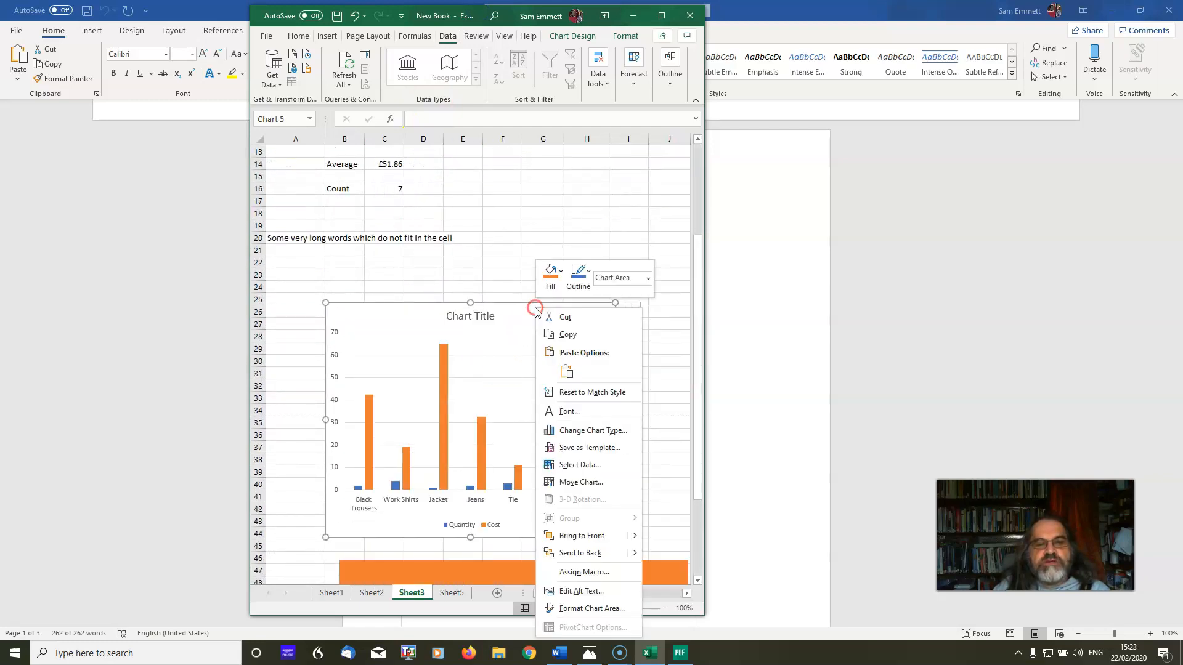
click(558, 333)
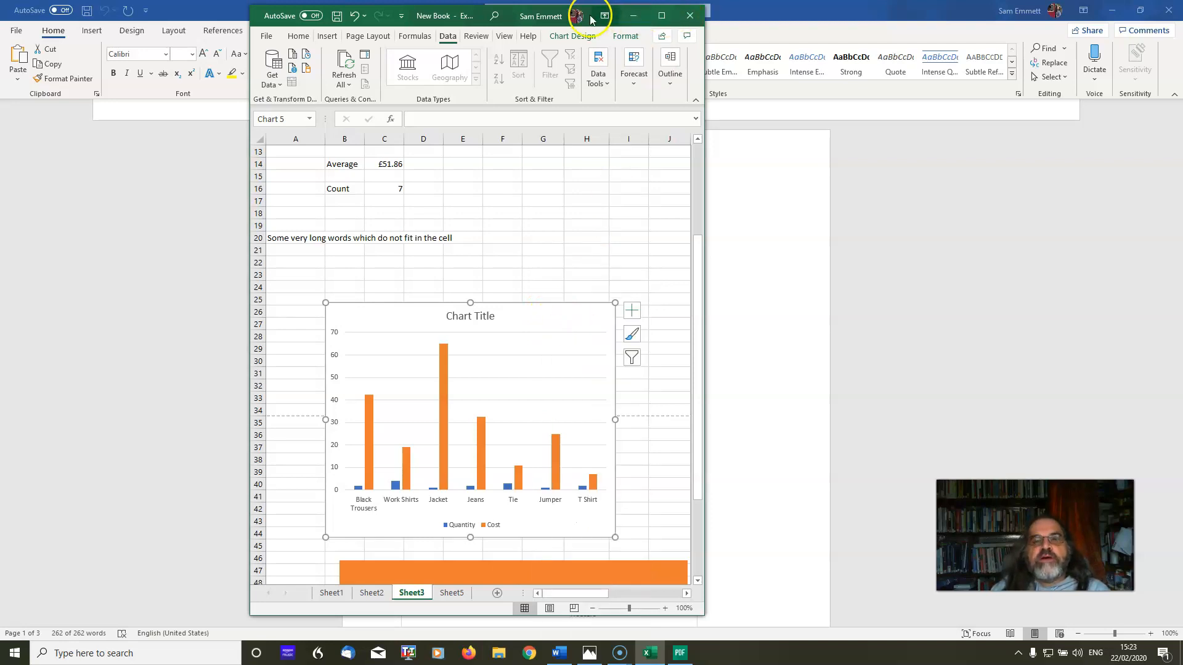
drag(502, 16, 0, 143)
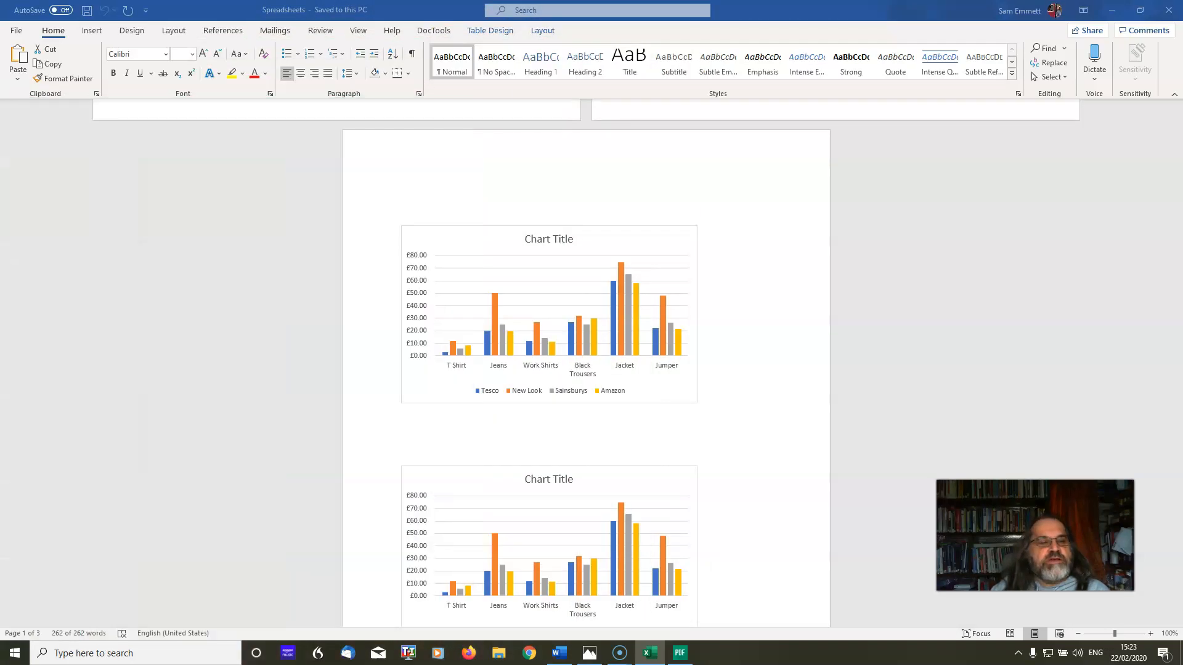
Restore the Word window to its smaller size and minimise the Gaaiho Reader window showing the PDF
click(1140, 11)
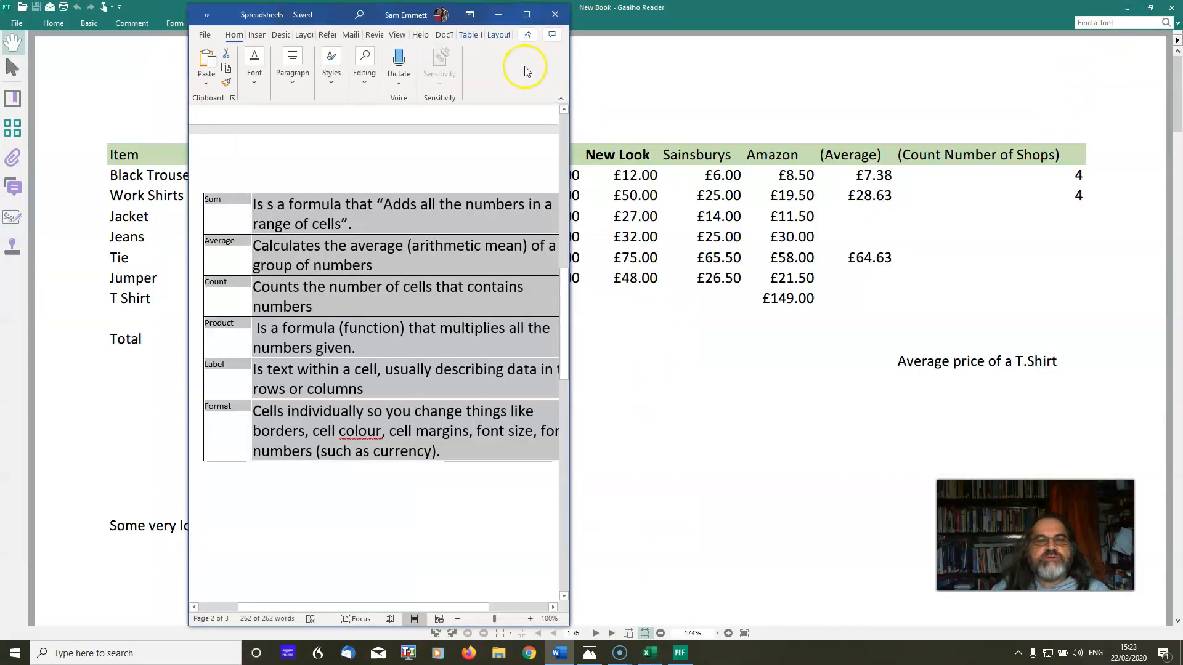
double_click(802, 11)
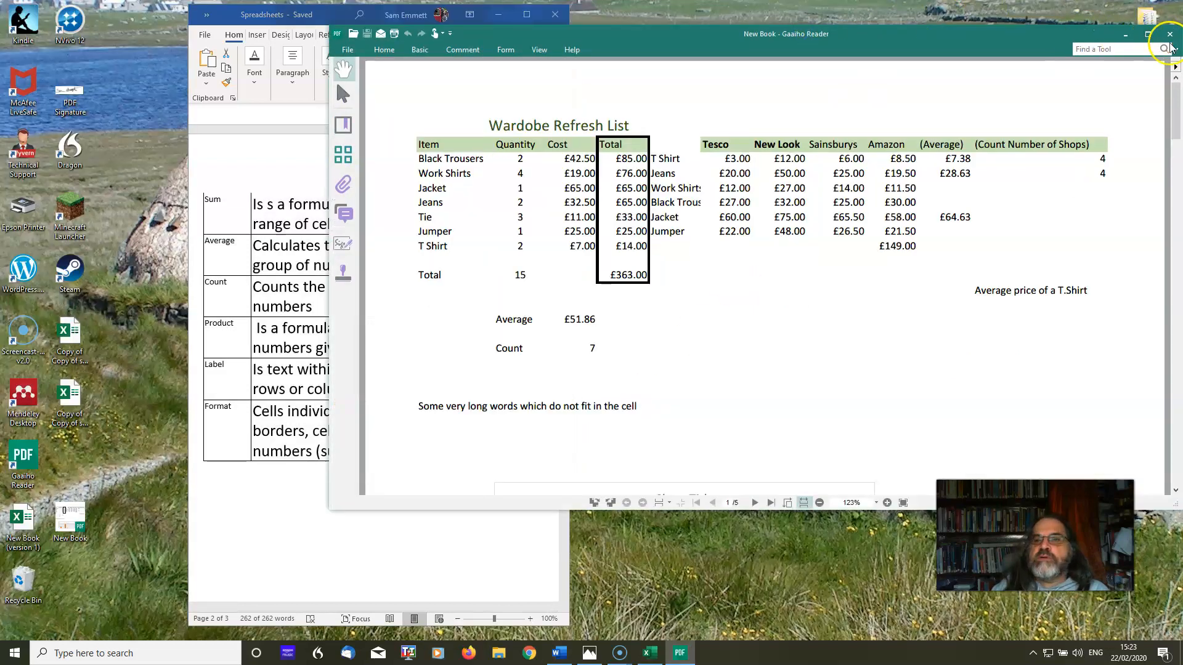
click(1125, 34)
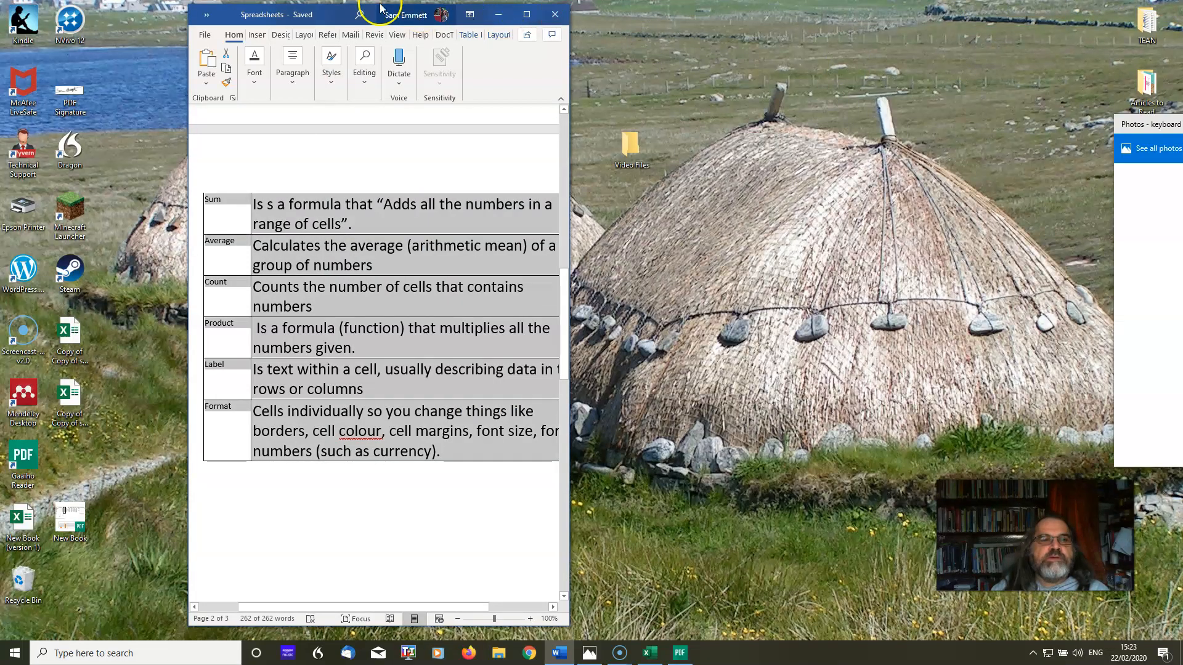
Move the Word window aside on the desktop and select the lower shop price chart on page 3
drag(322, 9, 746, 12)
drag(984, 295, 943, 454)
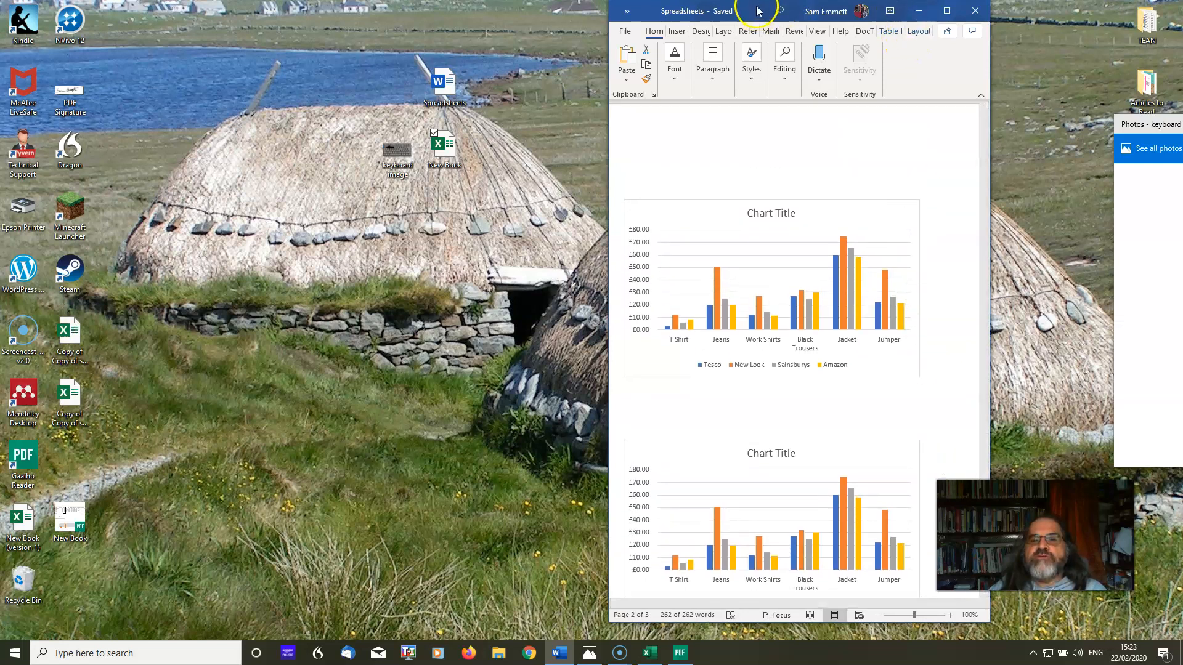
drag(757, 11, 843, 12)
click(894, 231)
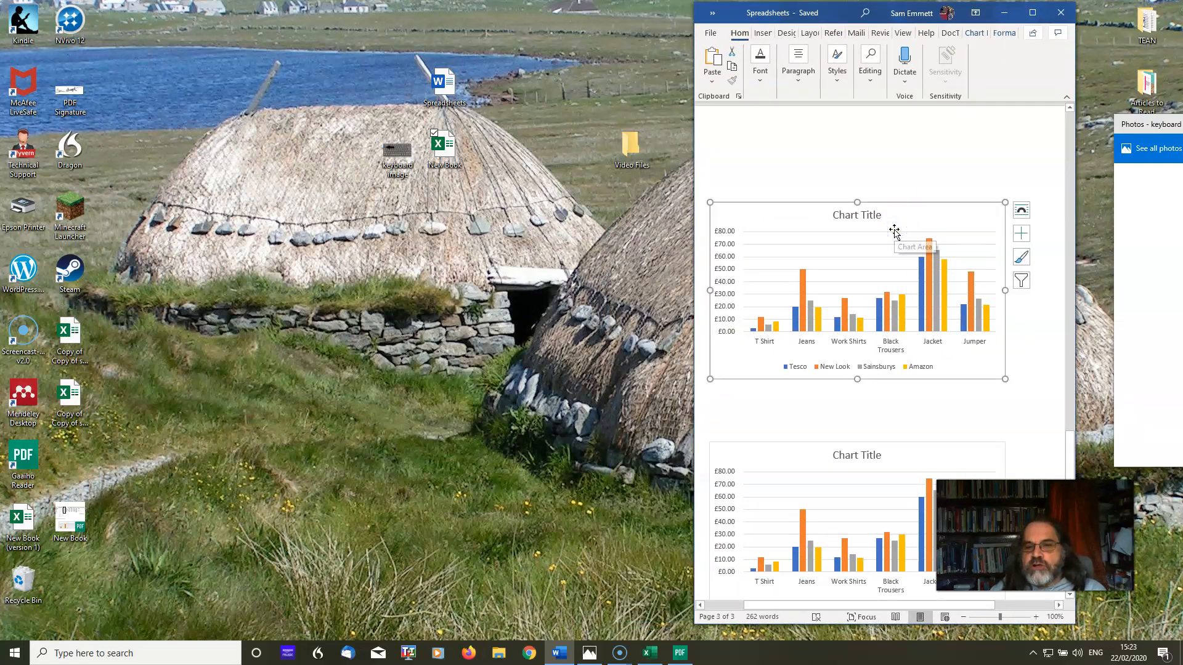
click(898, 454)
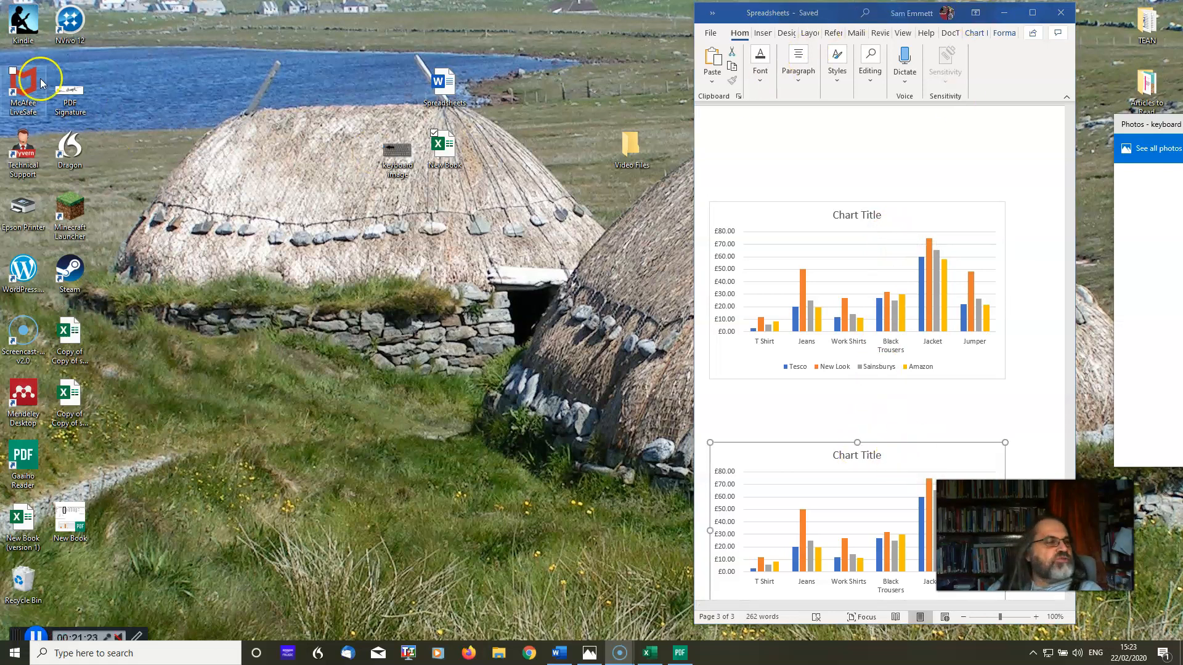
scroll(908, 298, down, 5)
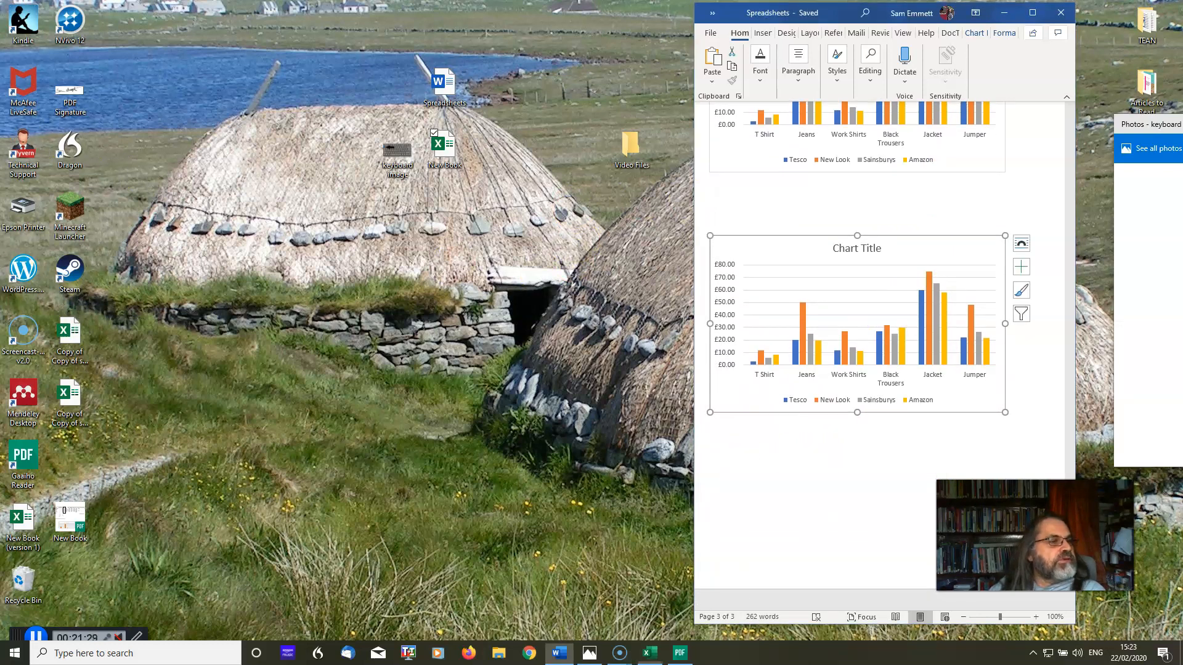
Bring up the Excel workbook and copy the New Clothes chart from Sheet3
click(649, 653)
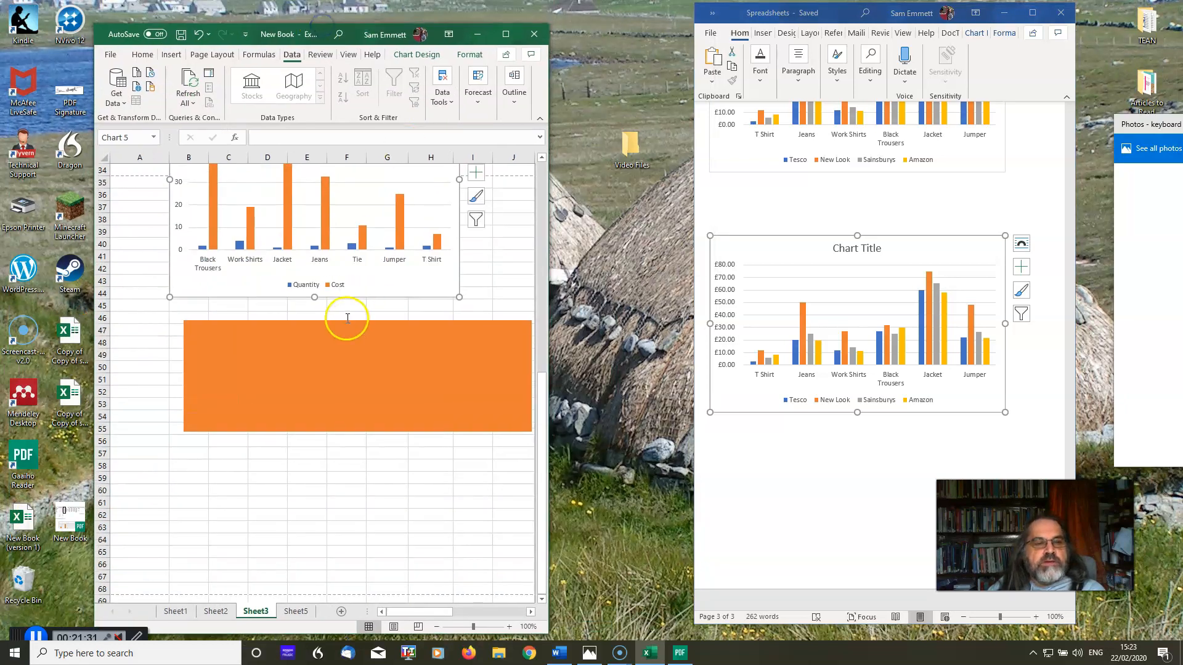
scroll(343, 272, up, 11)
scroll(345, 264, down, 6)
scroll(343, 265, down, 13)
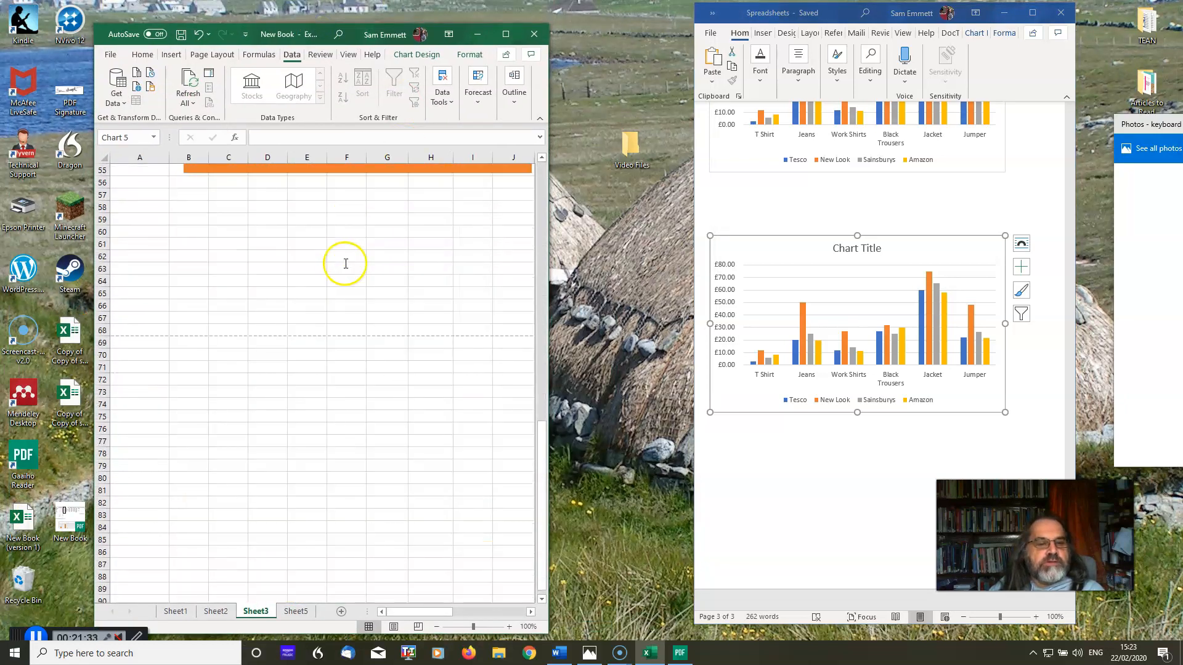
scroll(375, 266, up, 8)
drag(431, 611, 533, 615)
scroll(345, 394, up, 12)
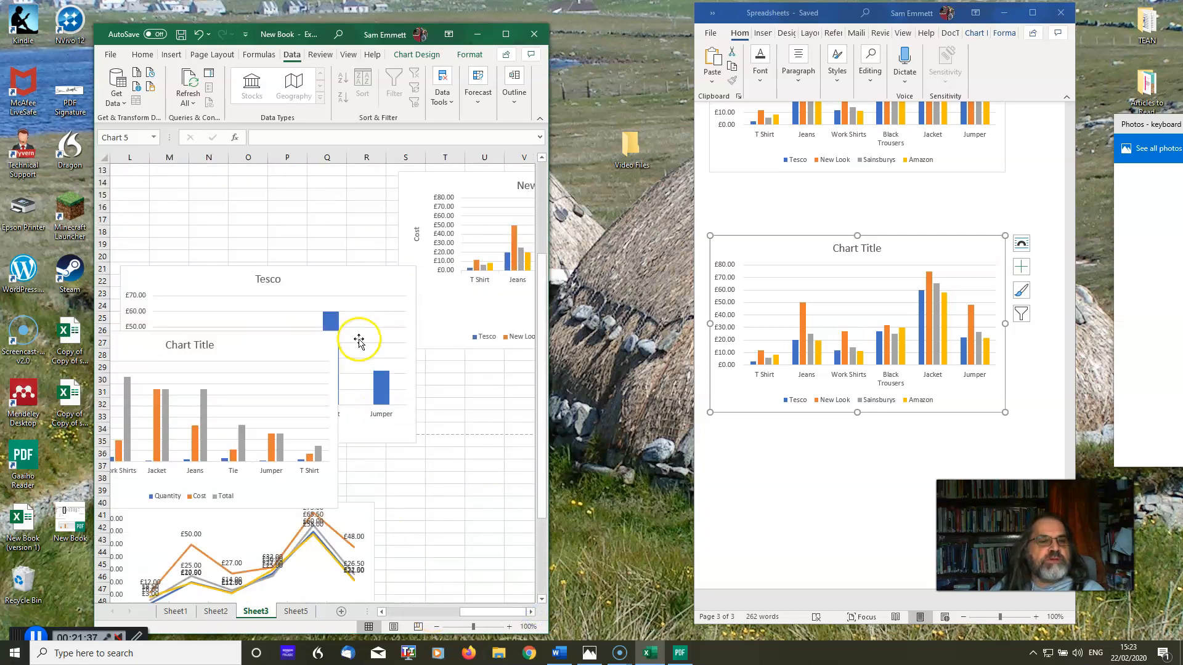
click(478, 345)
right_click(479, 346)
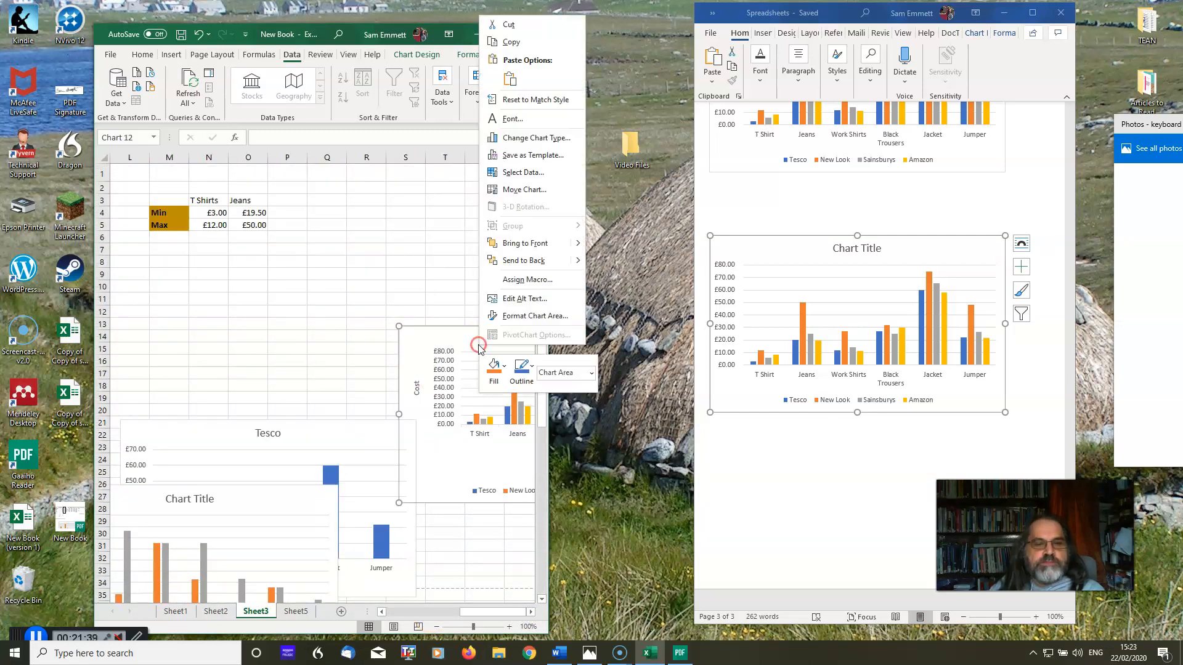
click(521, 43)
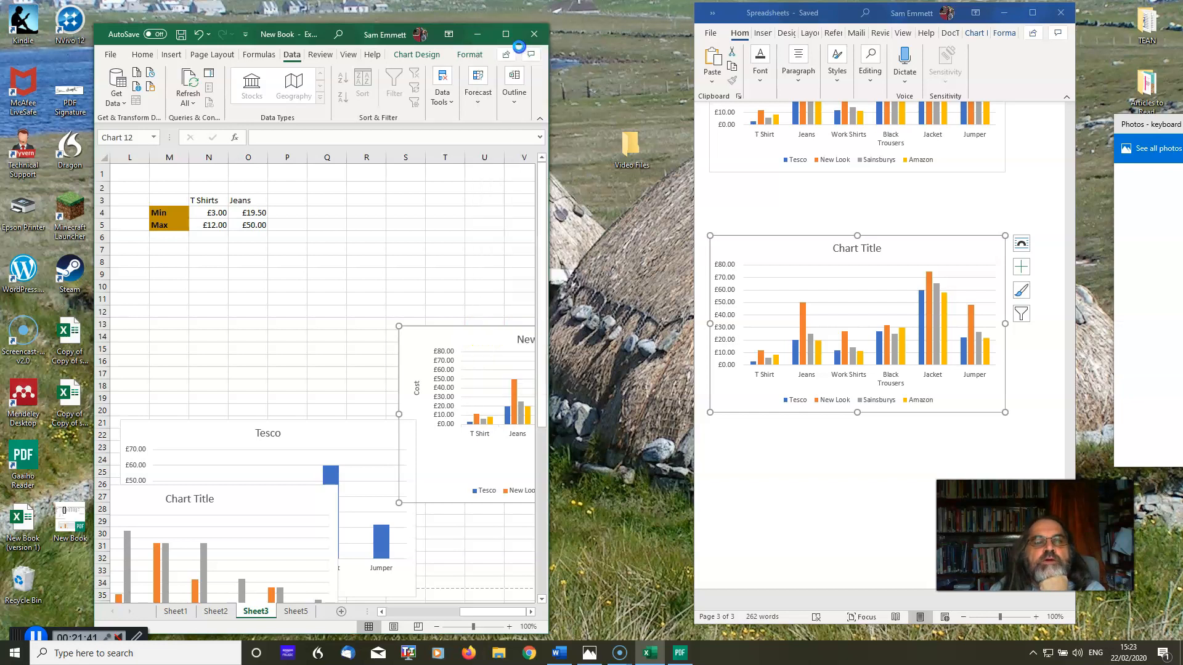
Paste the copied chart below the last chart in the Word document, using the destination theme and linking its data
click(740, 456)
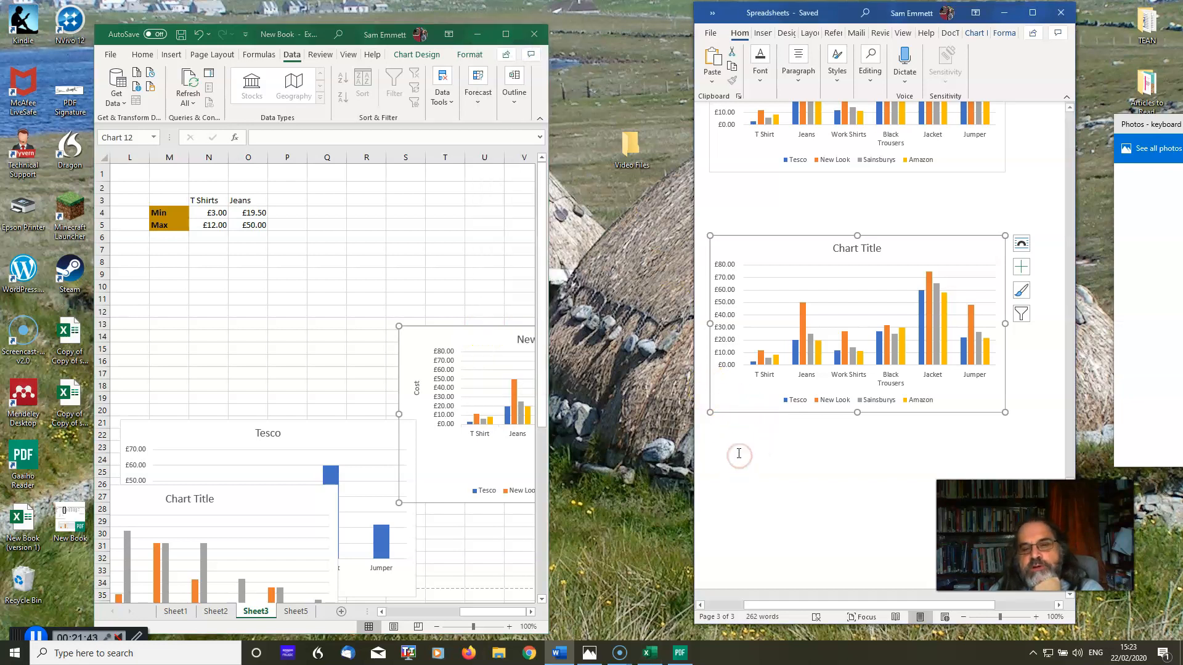
click(736, 456)
click(729, 459)
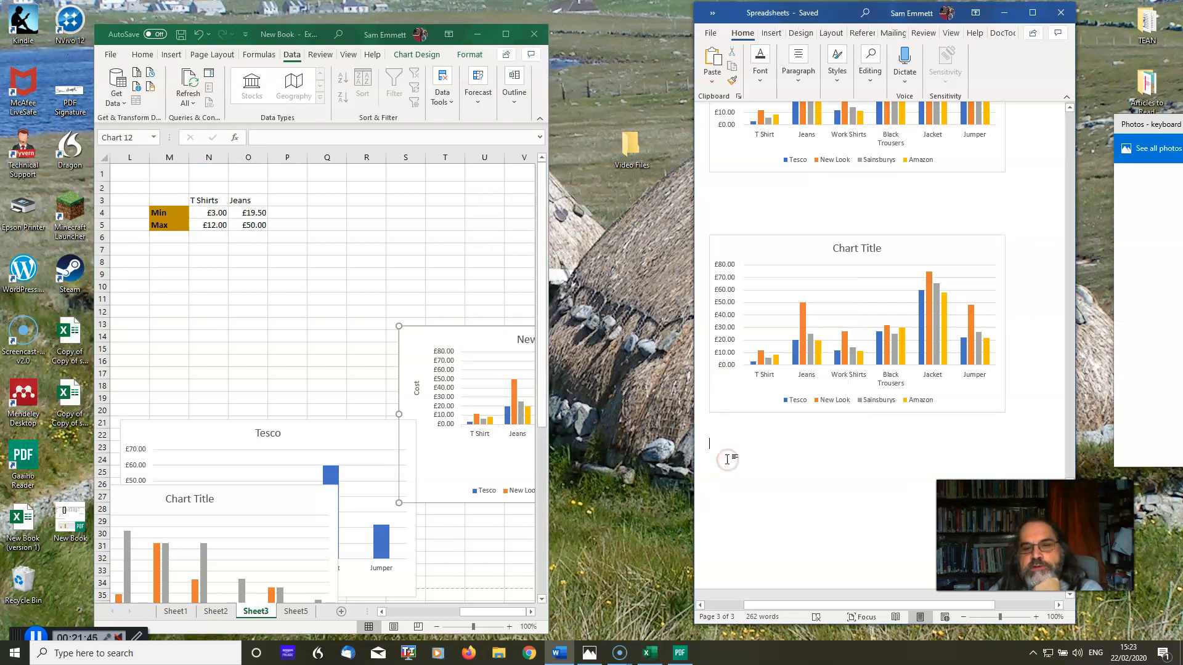
right_click(712, 449)
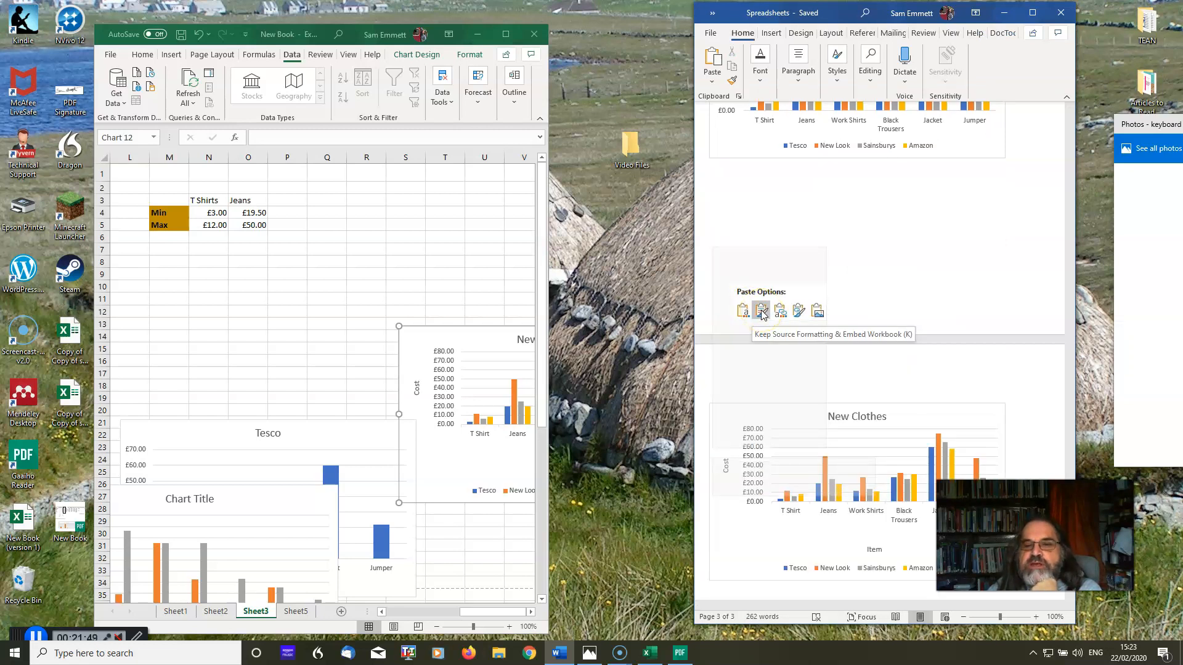
click(781, 312)
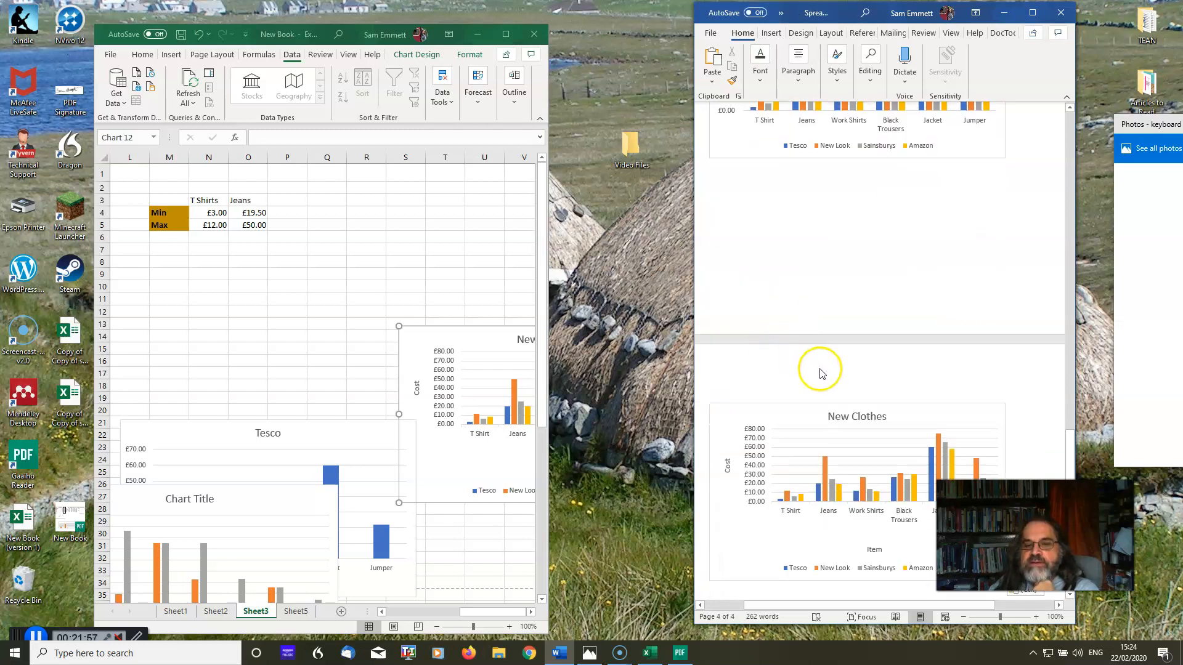
In Sheet3 of the Excel workbook, set the Tesco price of the T Shirt in F3 to 25
scroll(818, 370, up, 10)
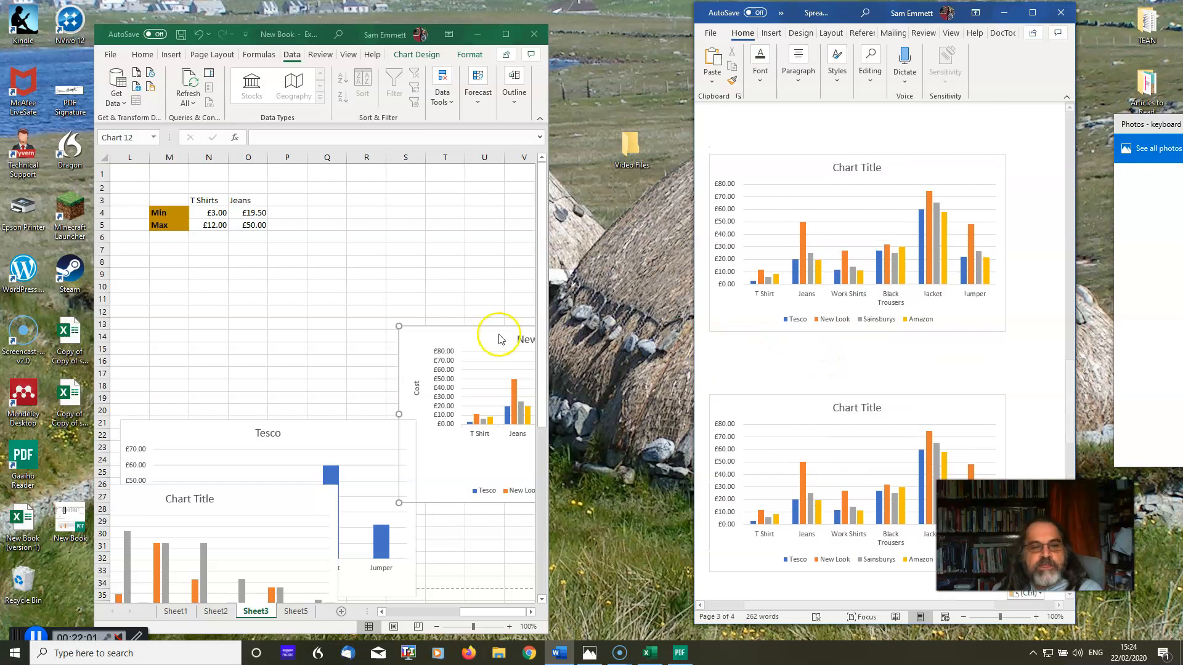
click(436, 611)
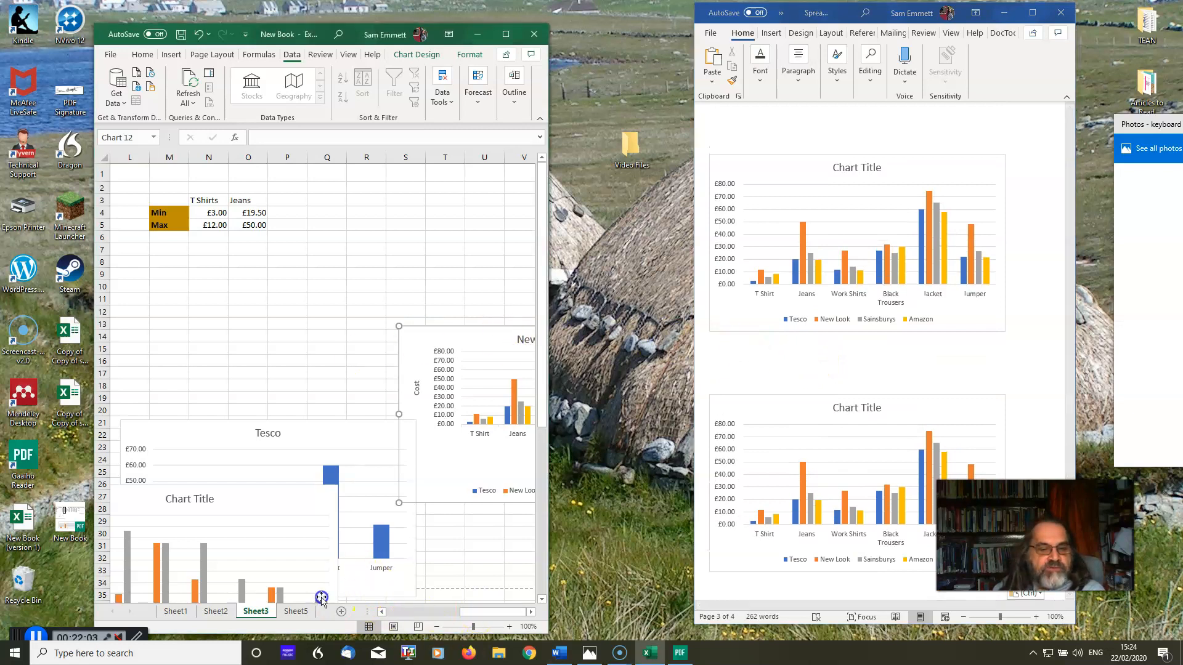
drag(470, 613, 364, 607)
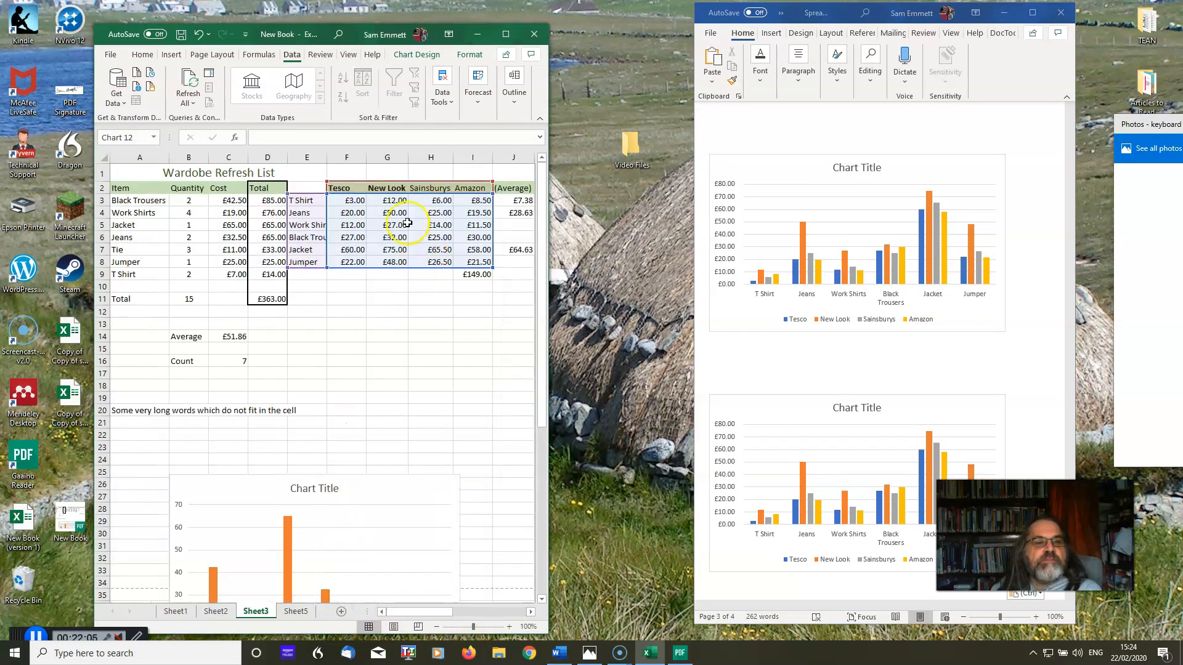
click(387, 201)
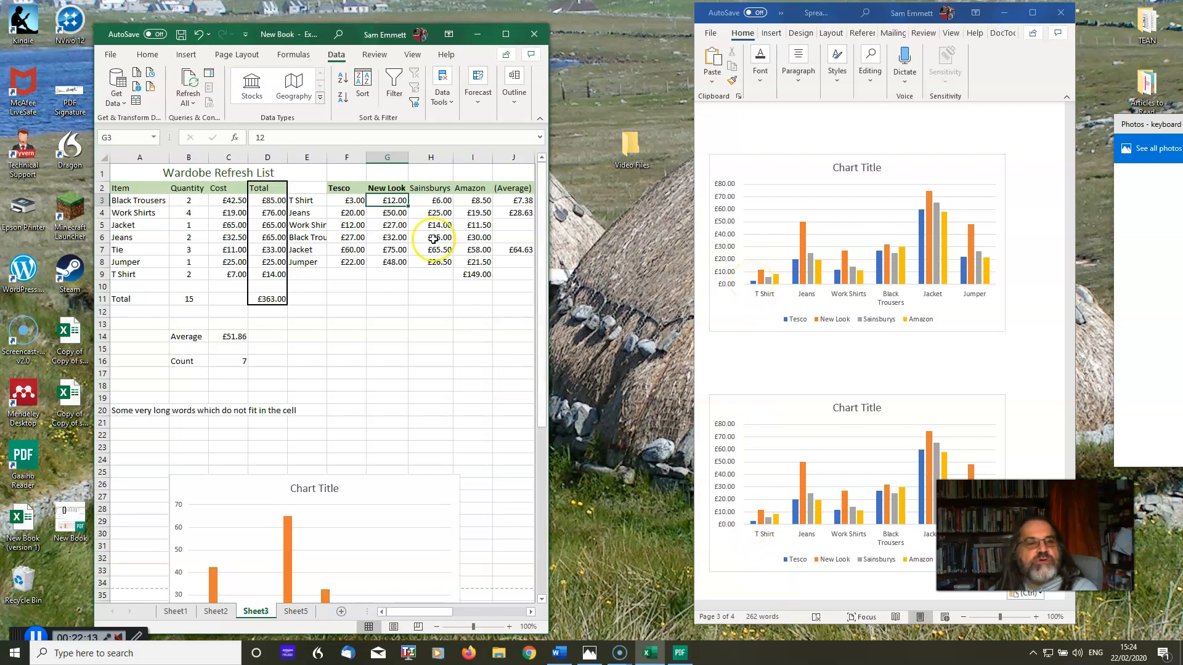
click(349, 200)
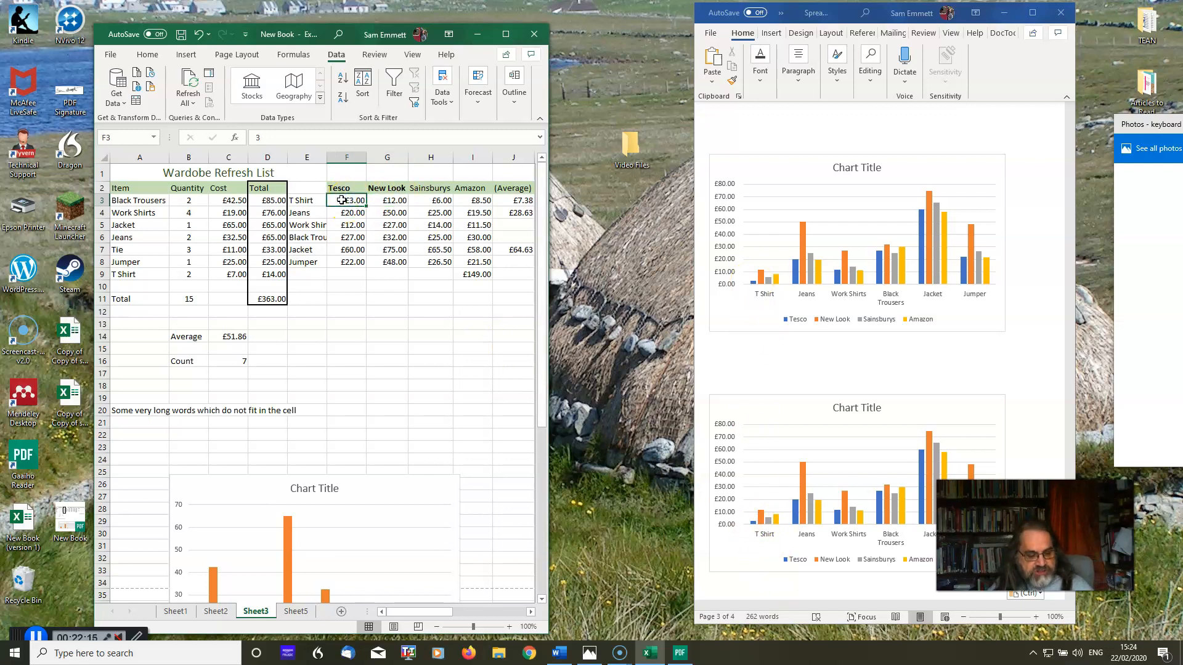
text(2)
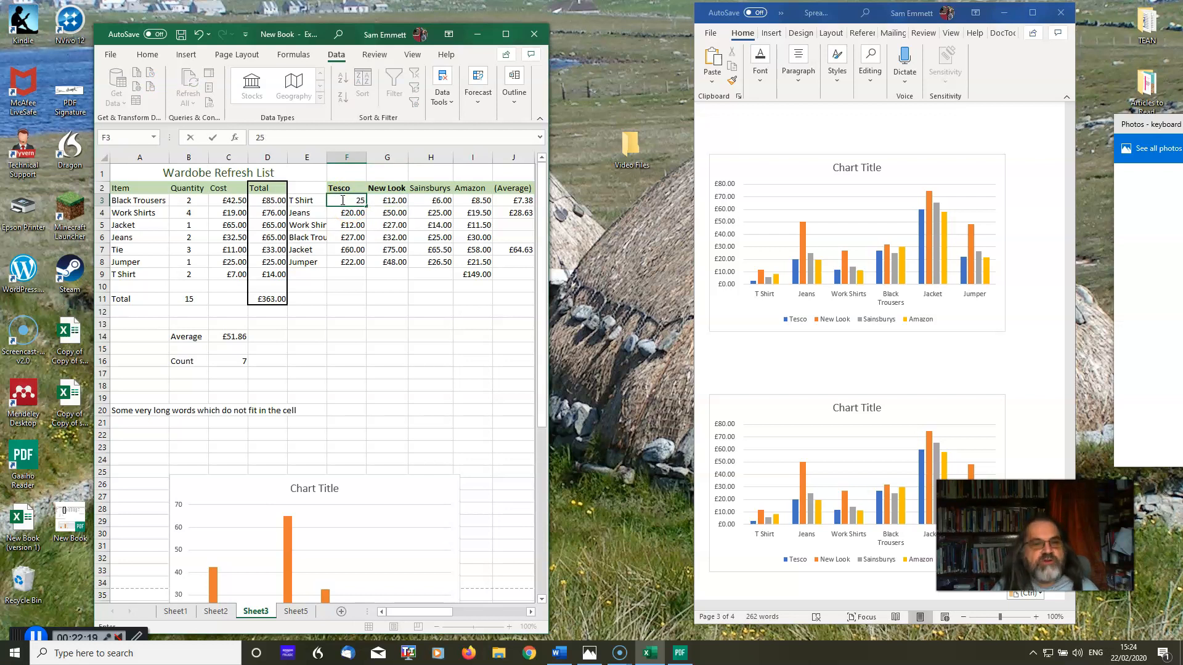
text(5)
key(Return)
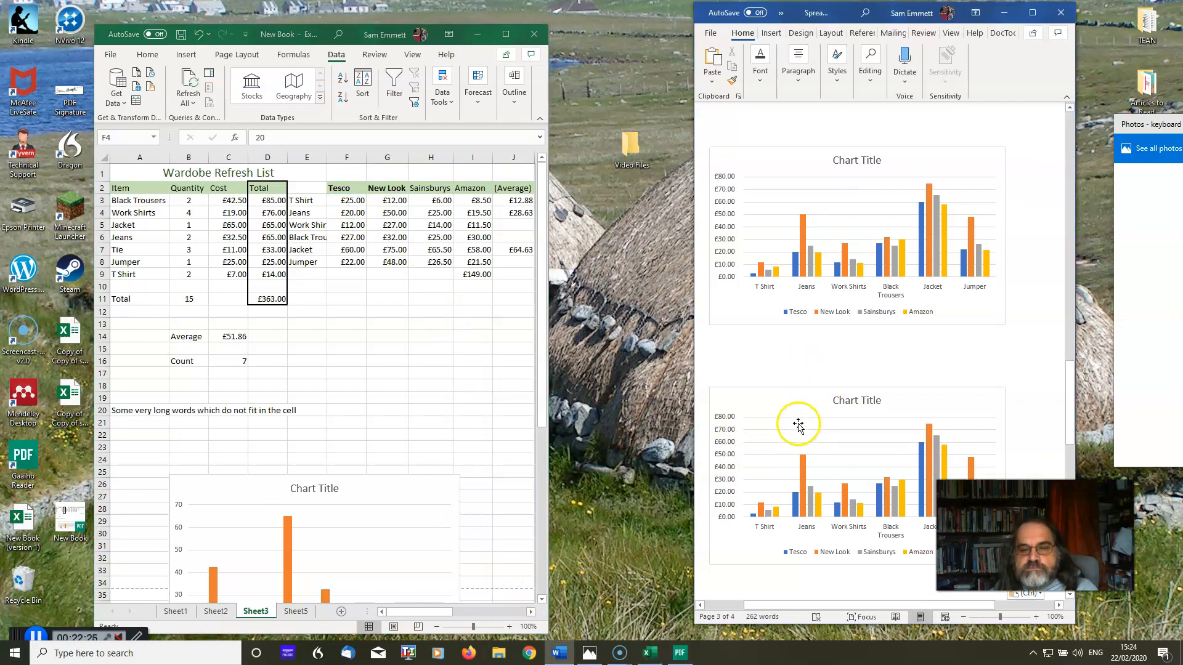
Compare the charts in the Word document and cut the untitled price chart directly above the New Clothes chart
scroll(795, 432, down, 5)
scroll(795, 434, down, 8)
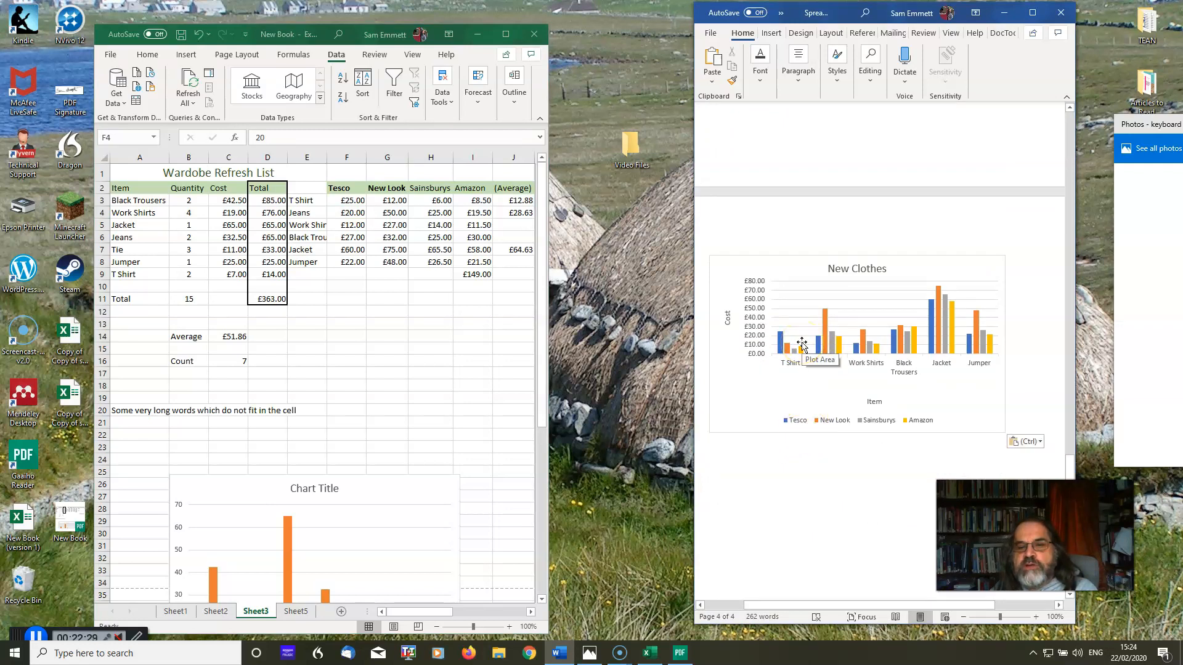
scroll(802, 345, up, 11)
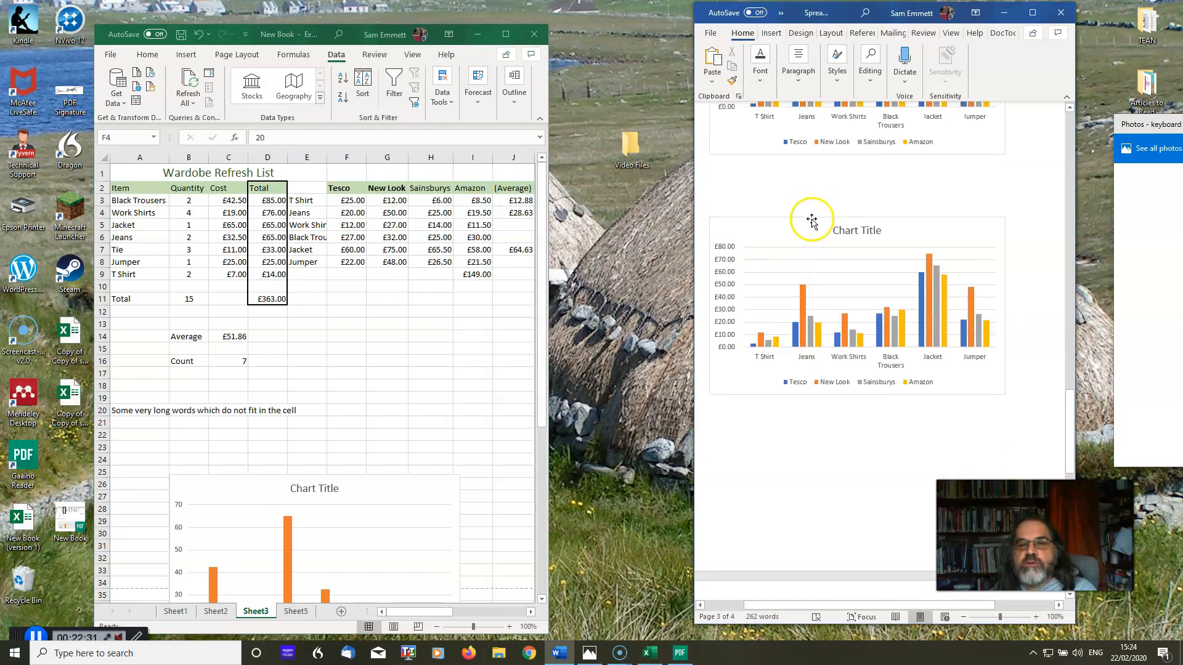
right_click(804, 230)
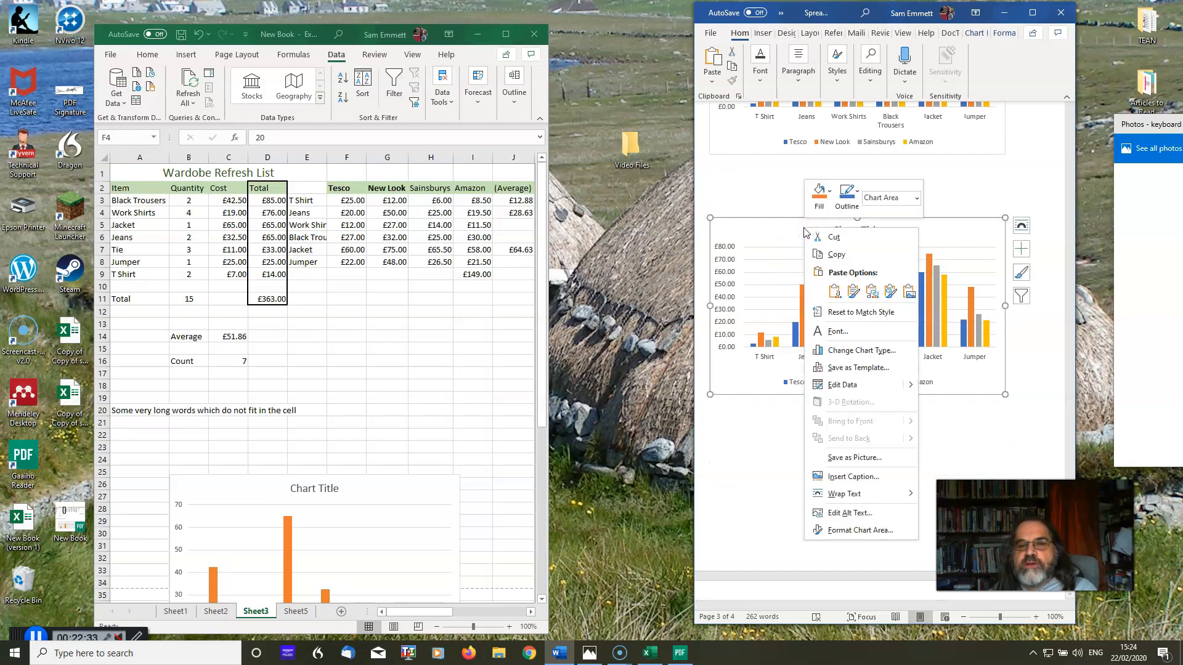
click(833, 237)
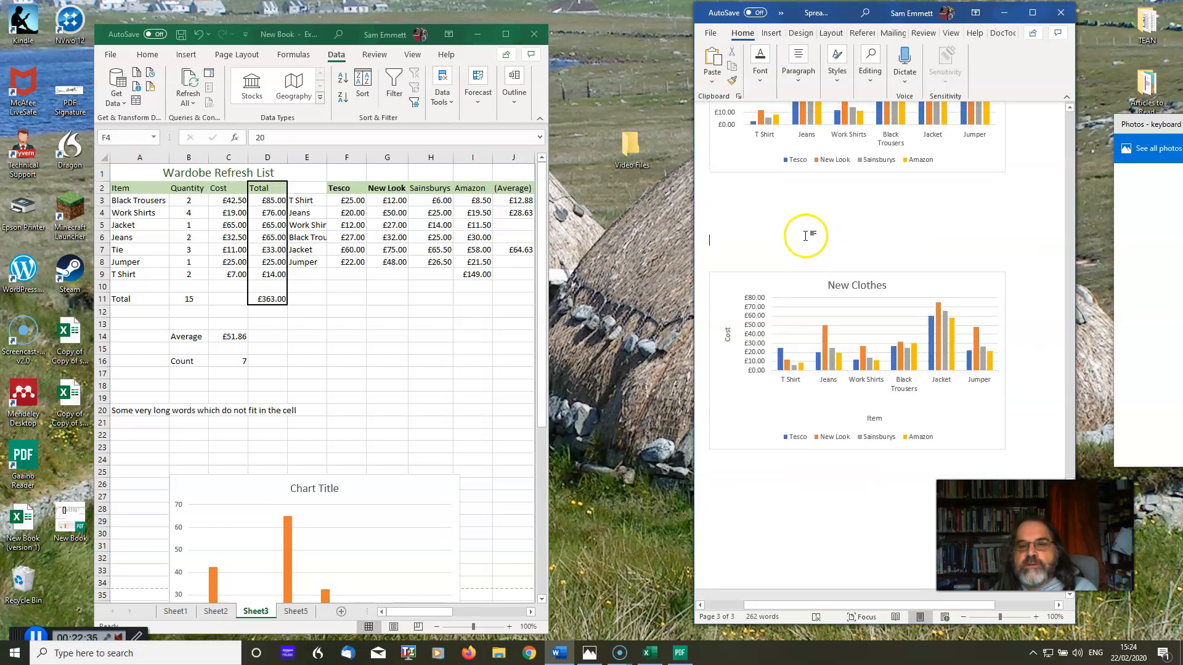
Select the Amazon series in the remaining upper Word chart and set the Amazon Jumper price in Excel cell I8 to 75.00
scroll(806, 247, up, 7)
scroll(806, 248, down, 2)
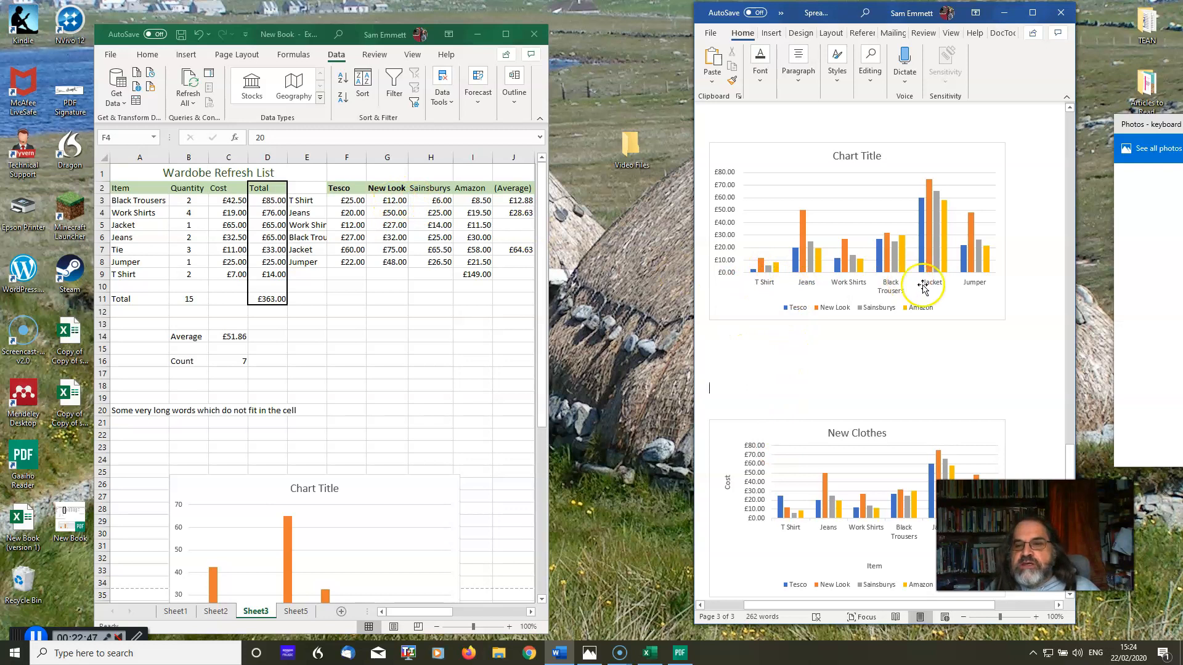
click(987, 270)
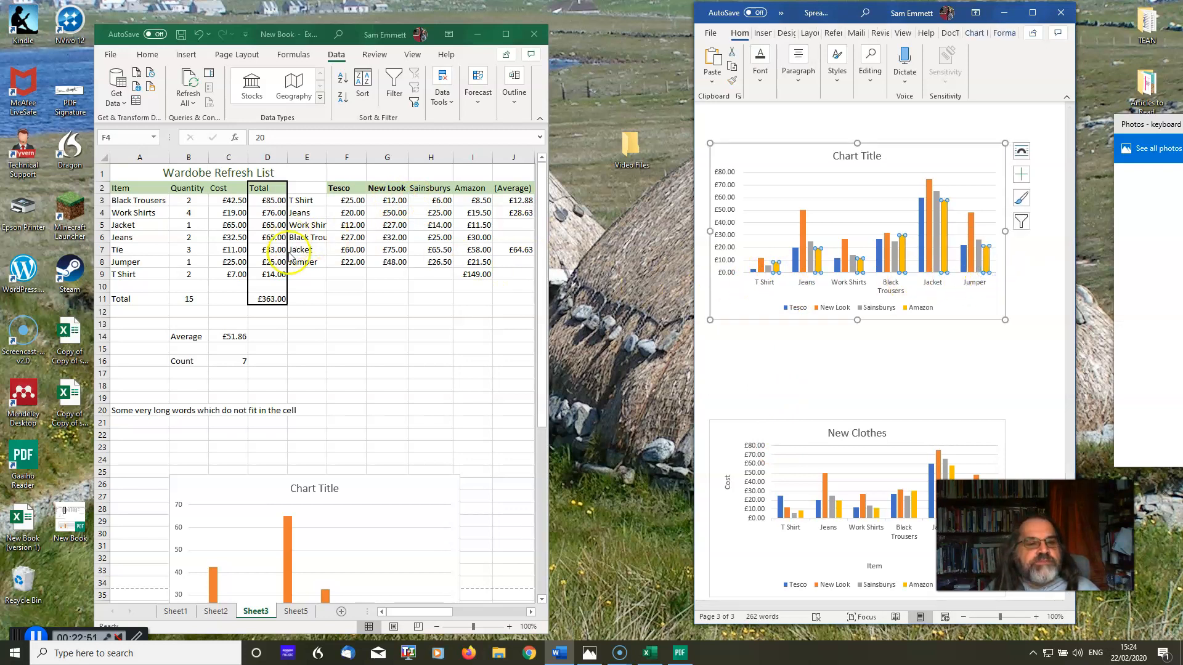
click(476, 262)
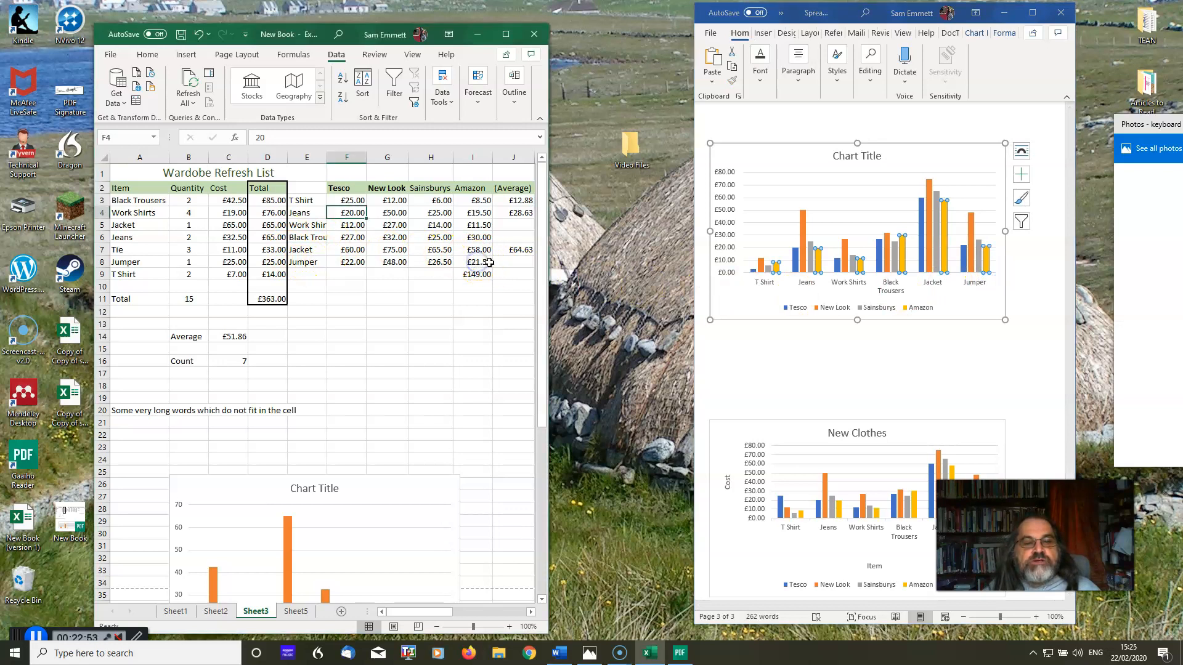
click(489, 263)
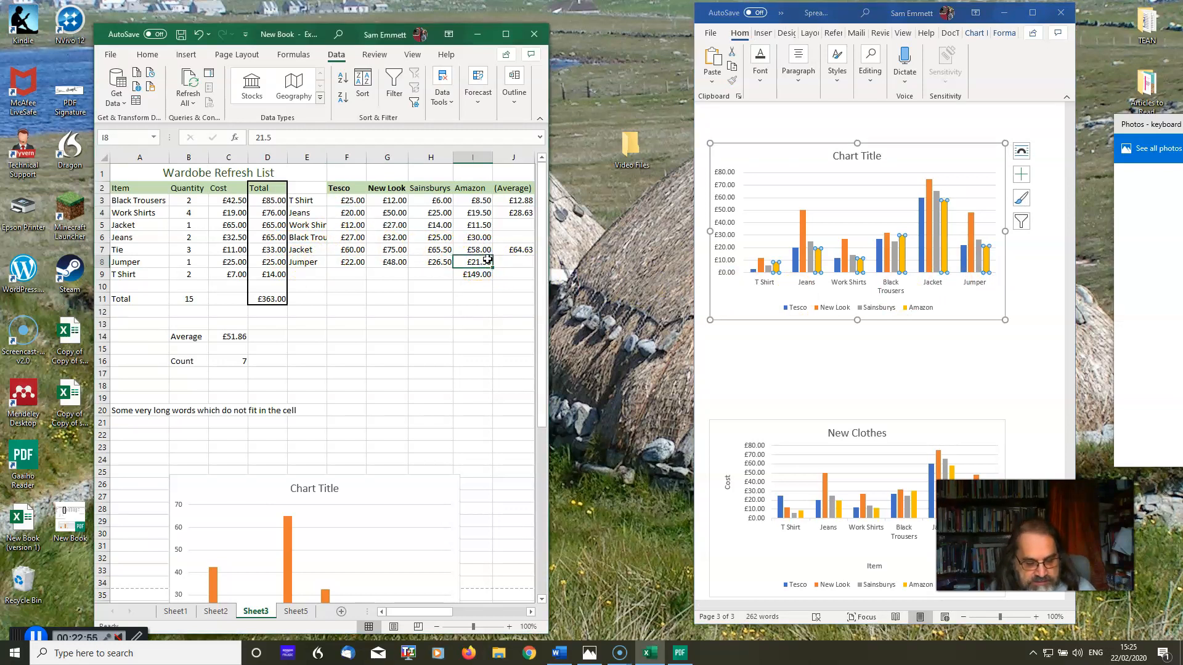
text(75.00)
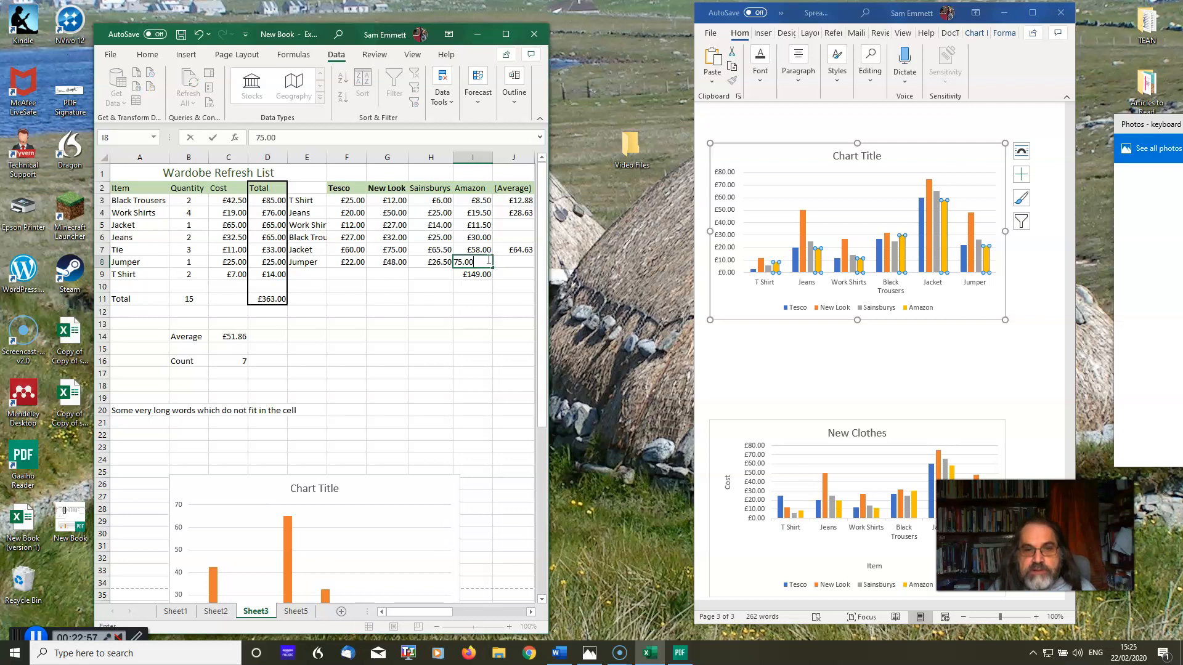
key(Return)
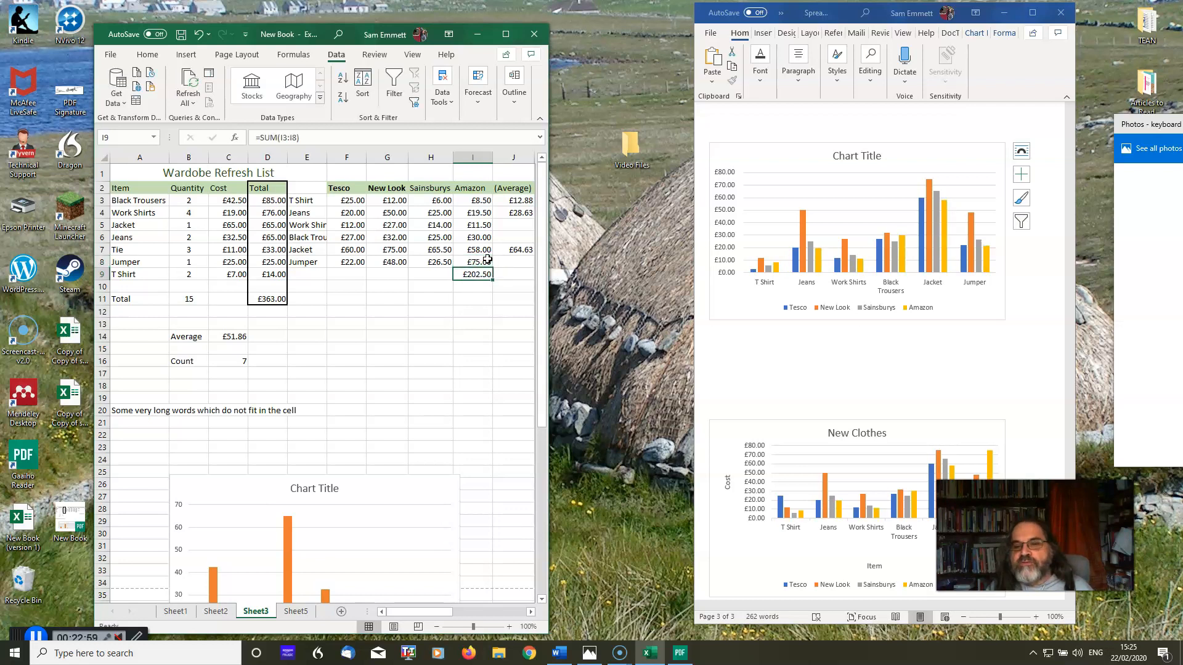
drag(1035, 535, 799, 606)
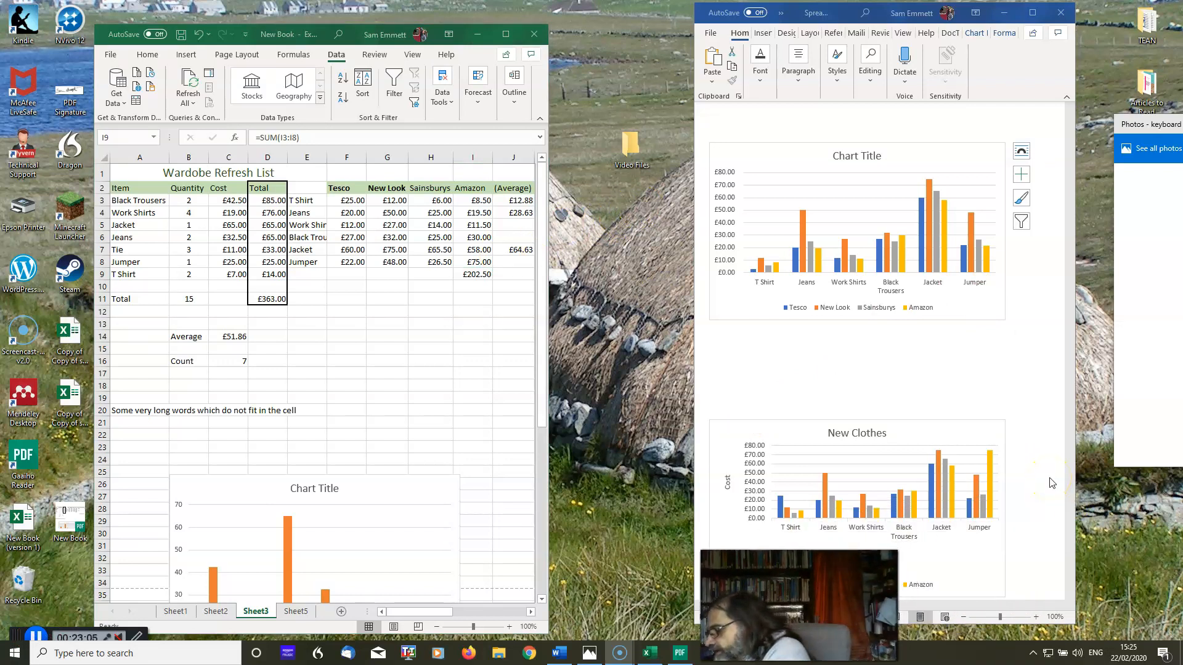
click(1025, 489)
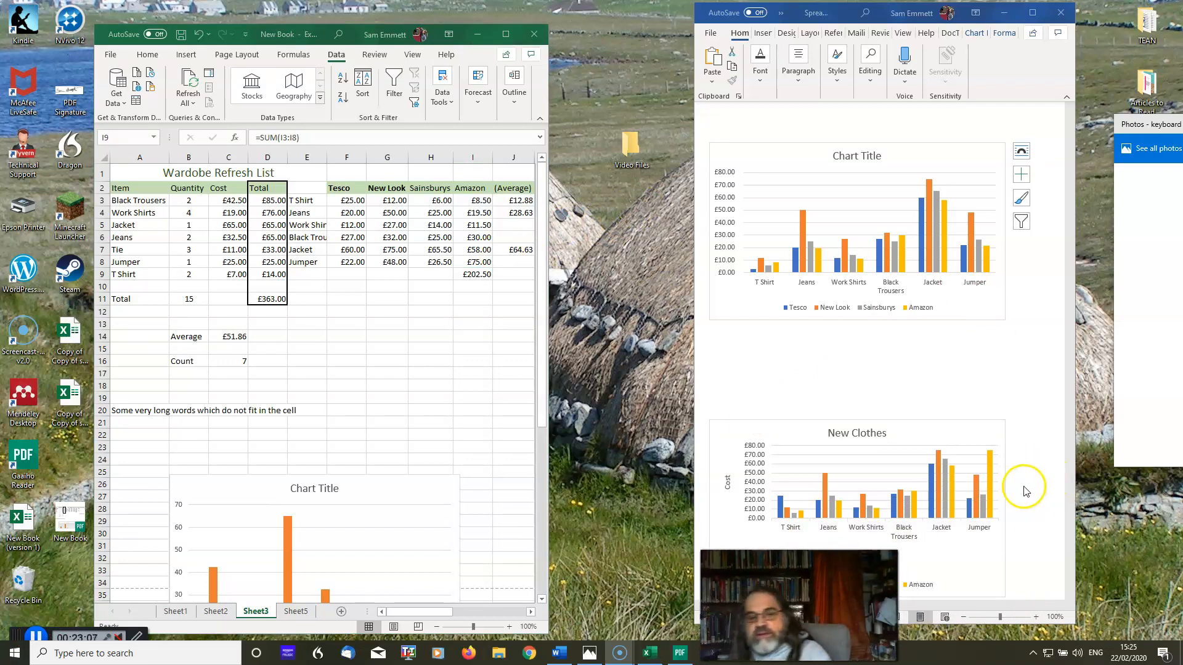